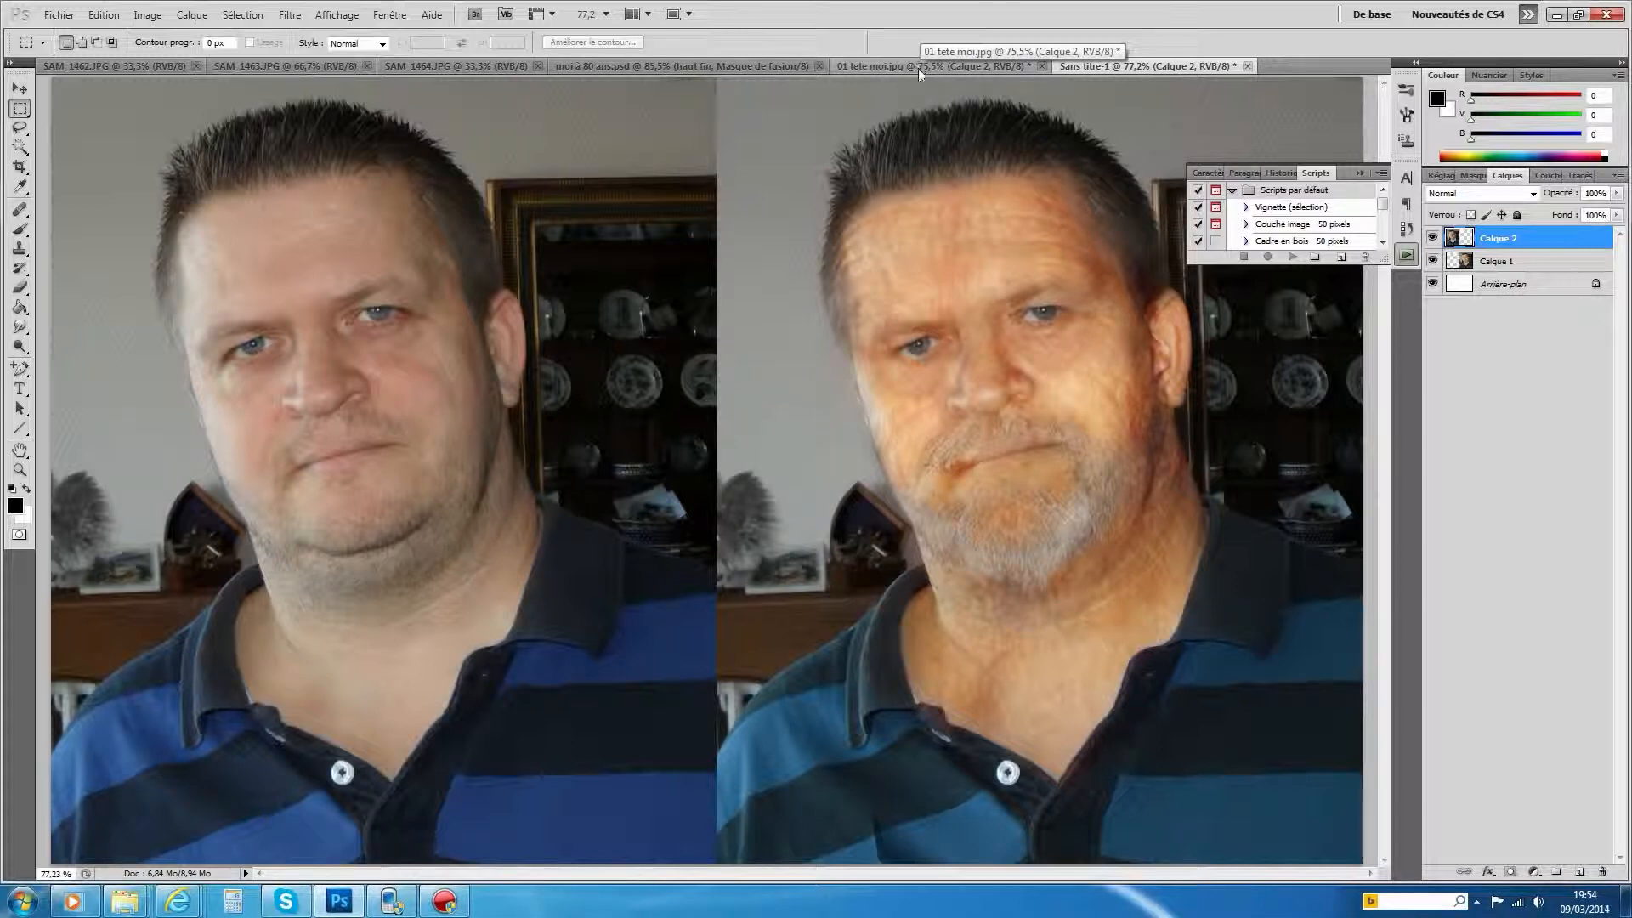
# Duplicate the background layer of 01 tete moi.jpg, keeping the name Arrière-plan copie
pyautogui.click(731, 68)
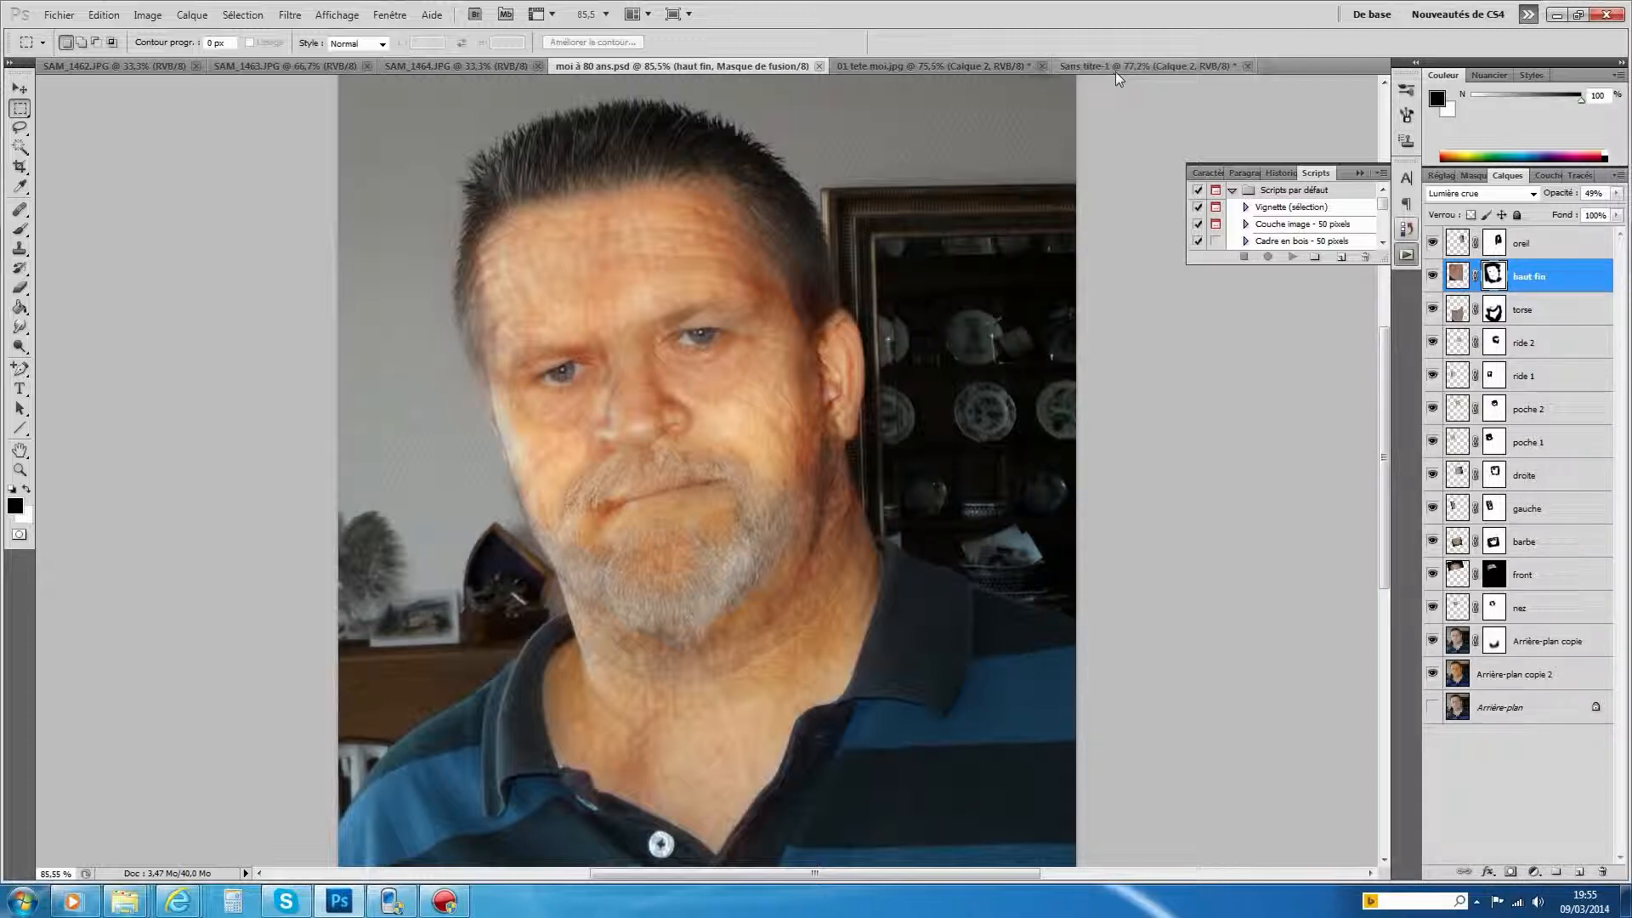
pyautogui.click(976, 65)
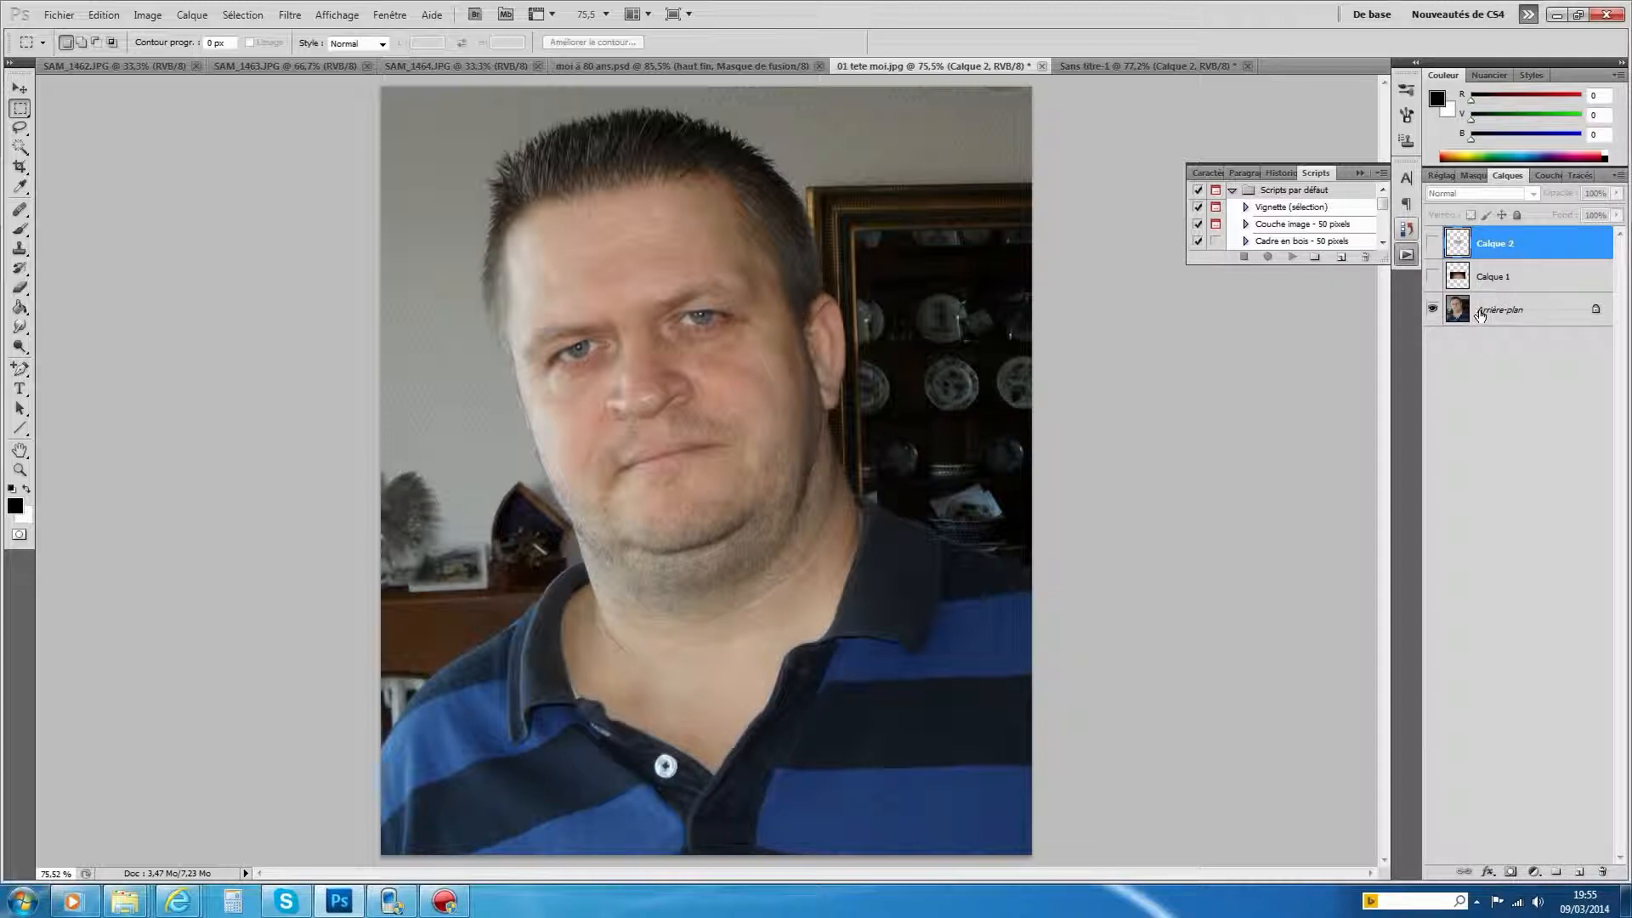
pyautogui.rightClick(1482, 317)
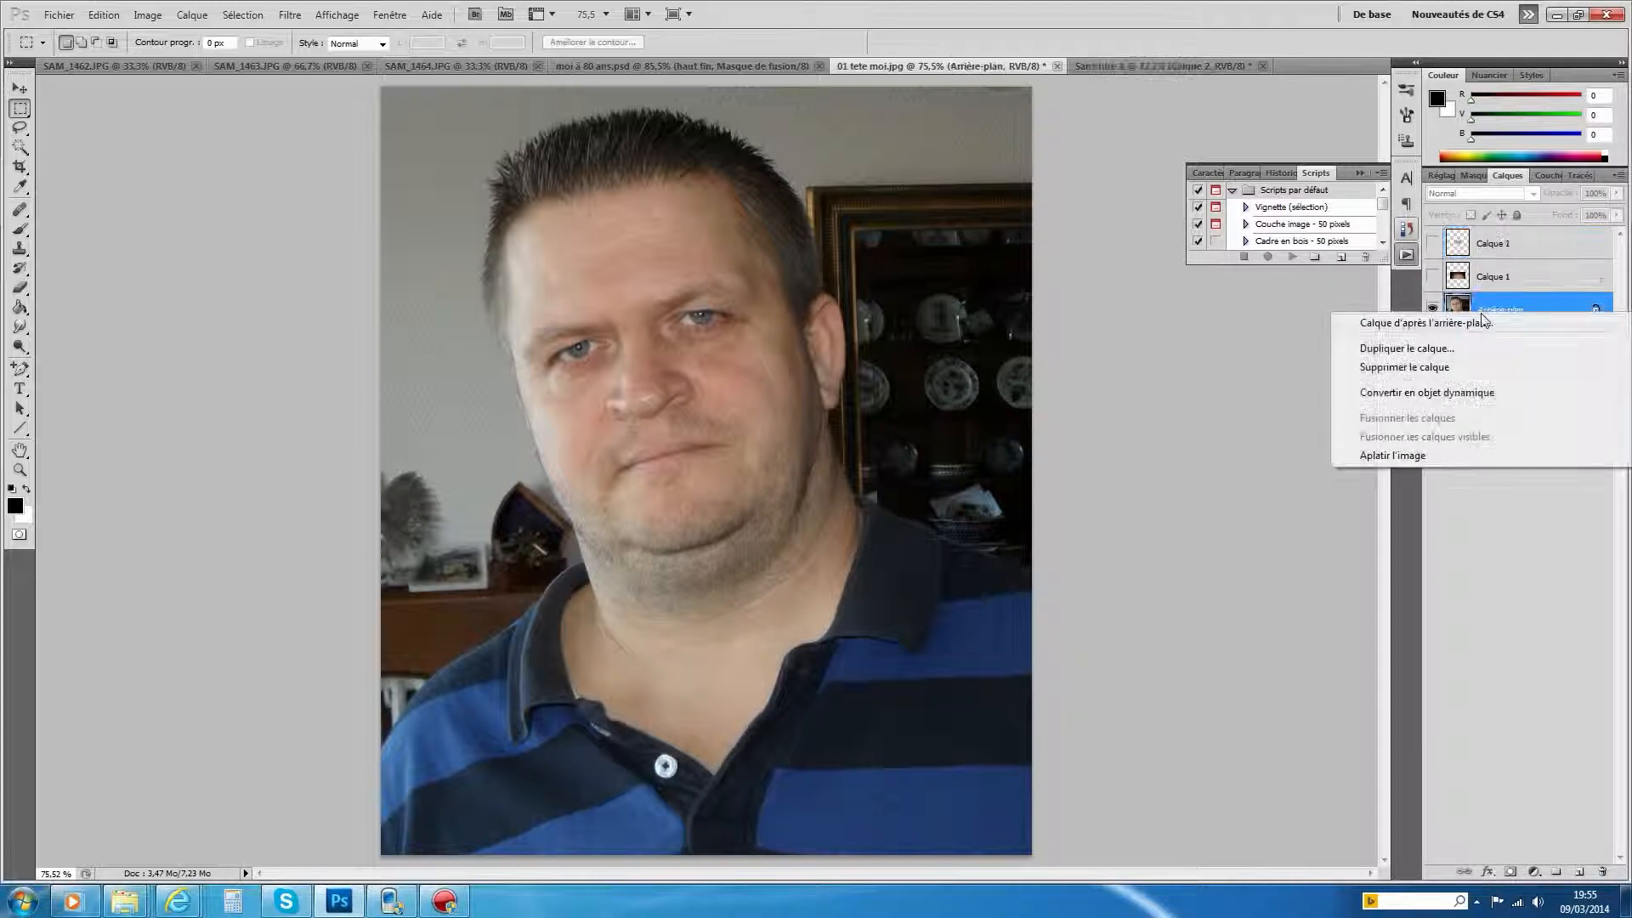
pyautogui.click(1467, 357)
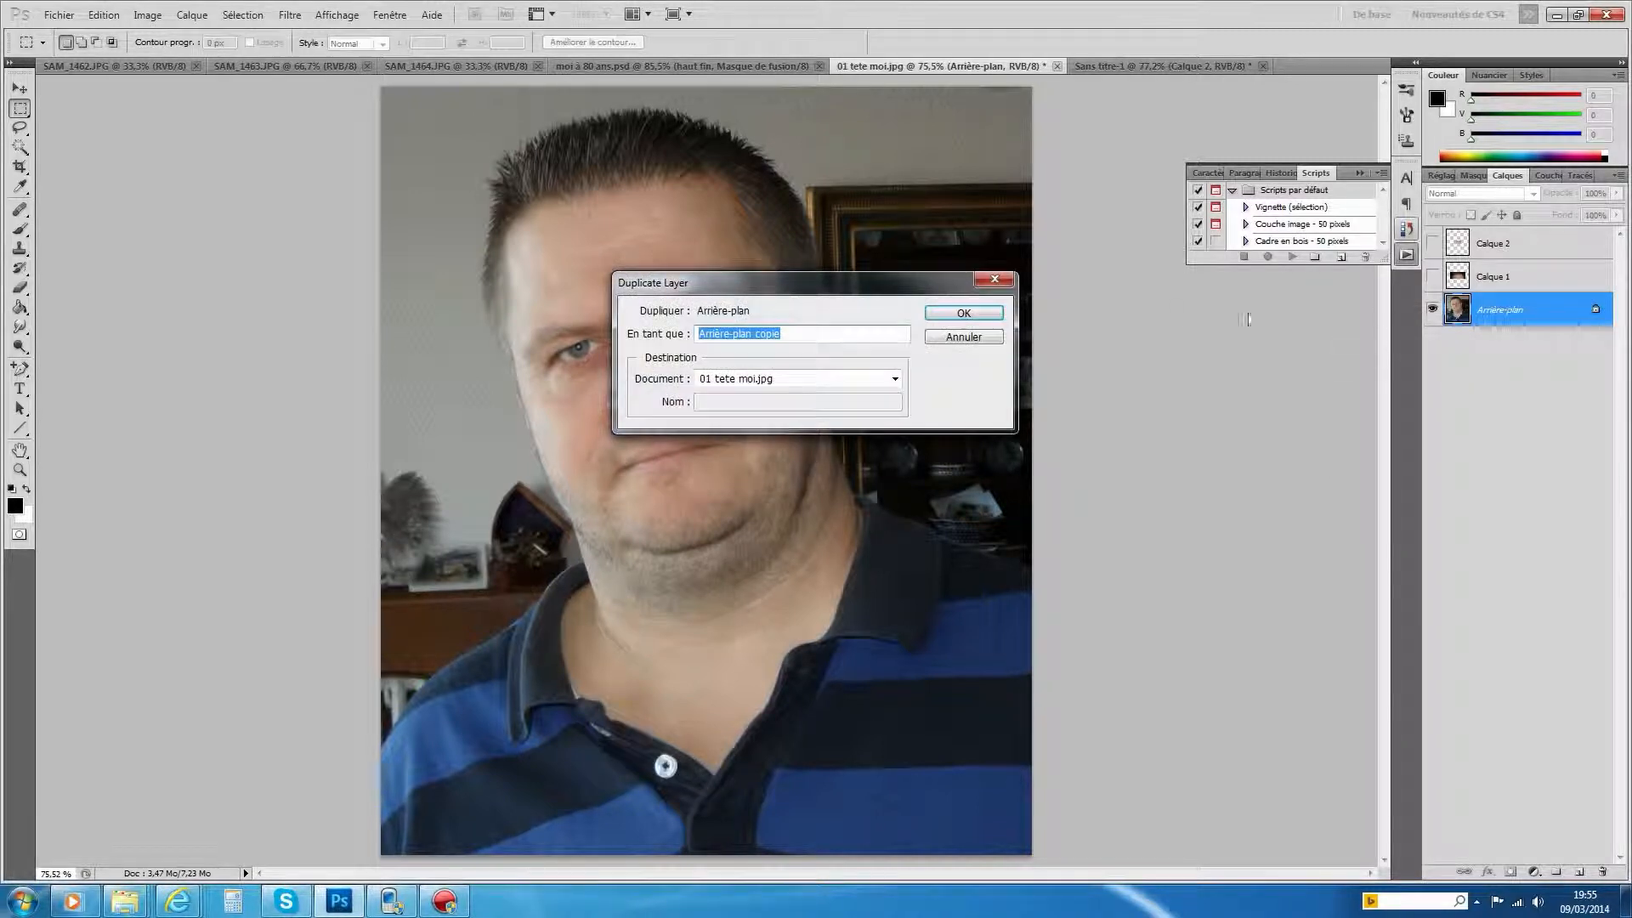
pyautogui.click(958, 317)
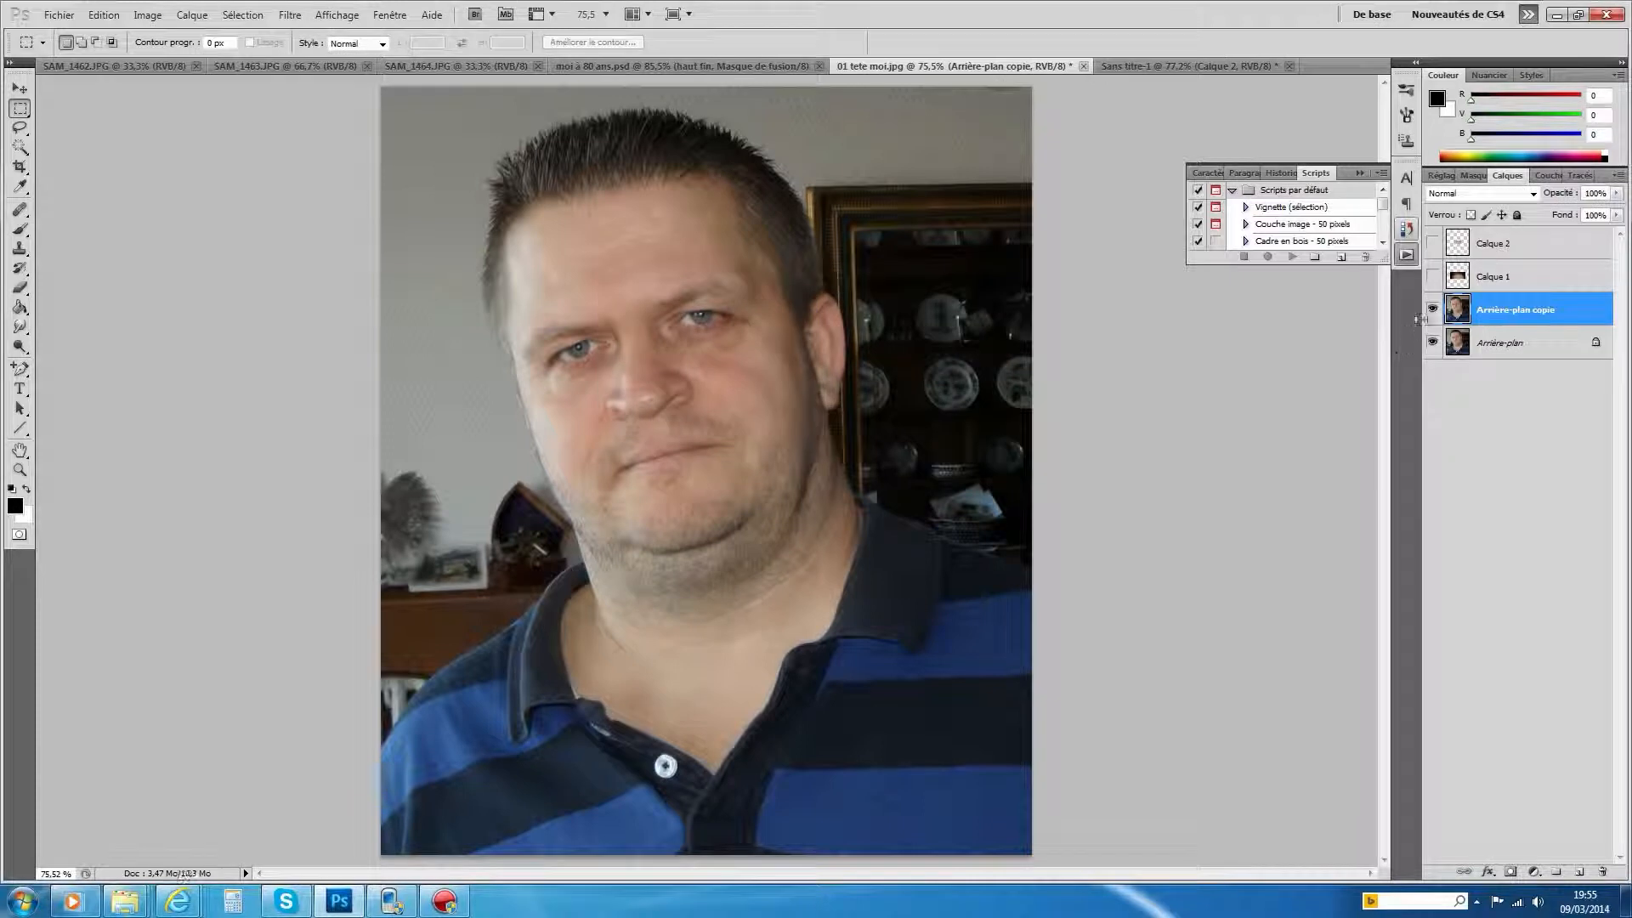
# Hide the original background layer and its copy
pyautogui.click(1432, 343)
pyautogui.click(1433, 311)
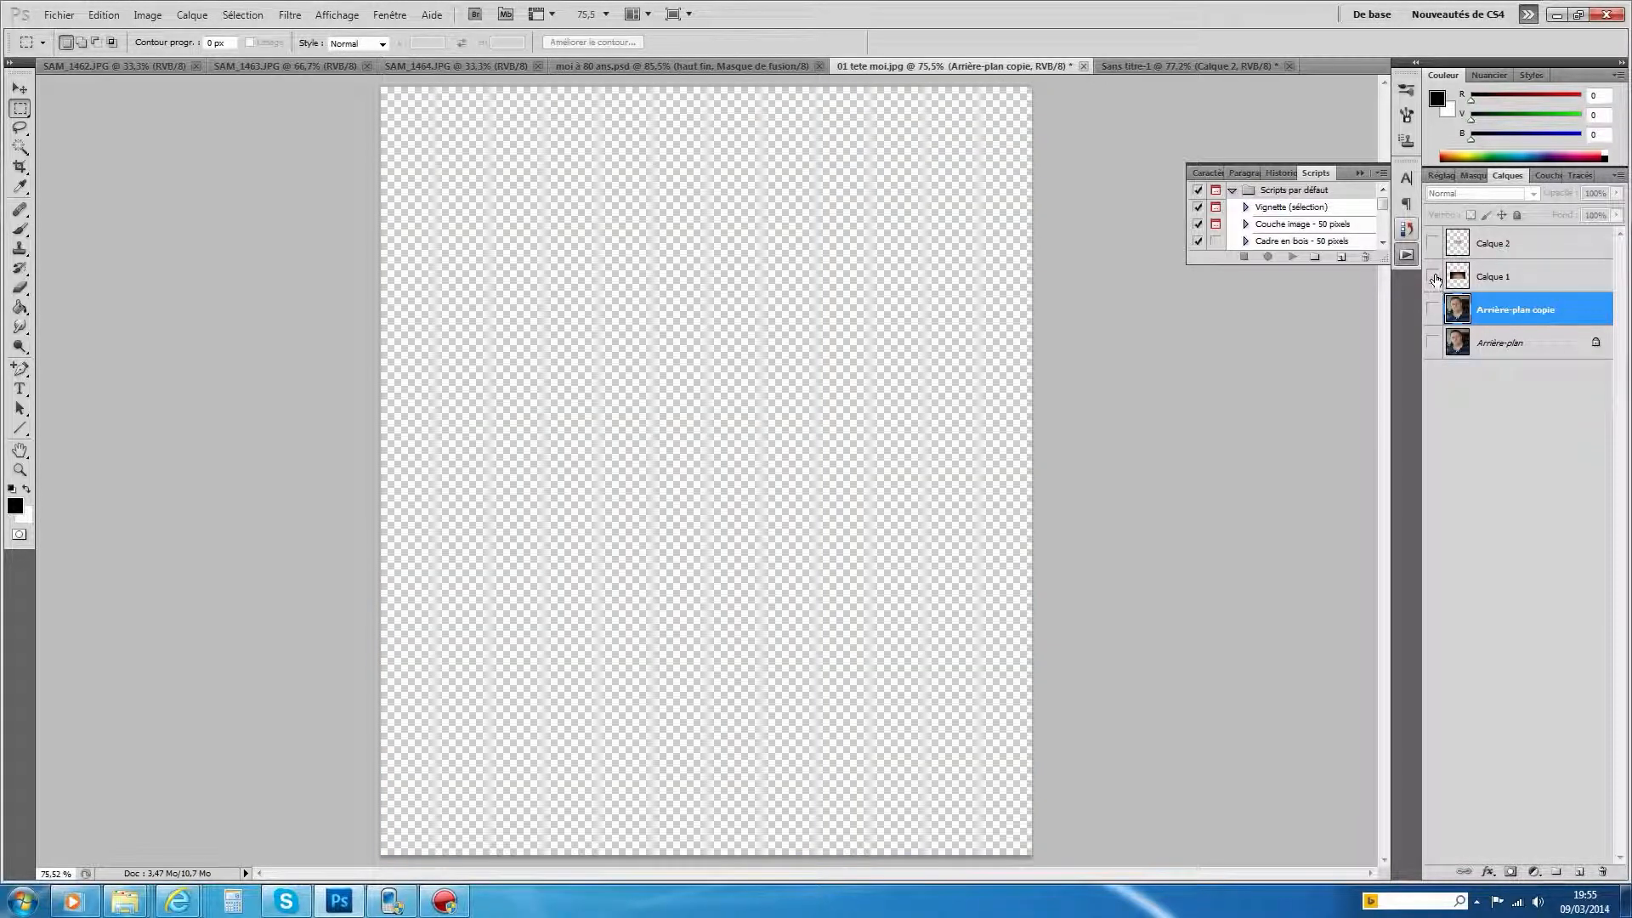
pyautogui.click(1433, 311)
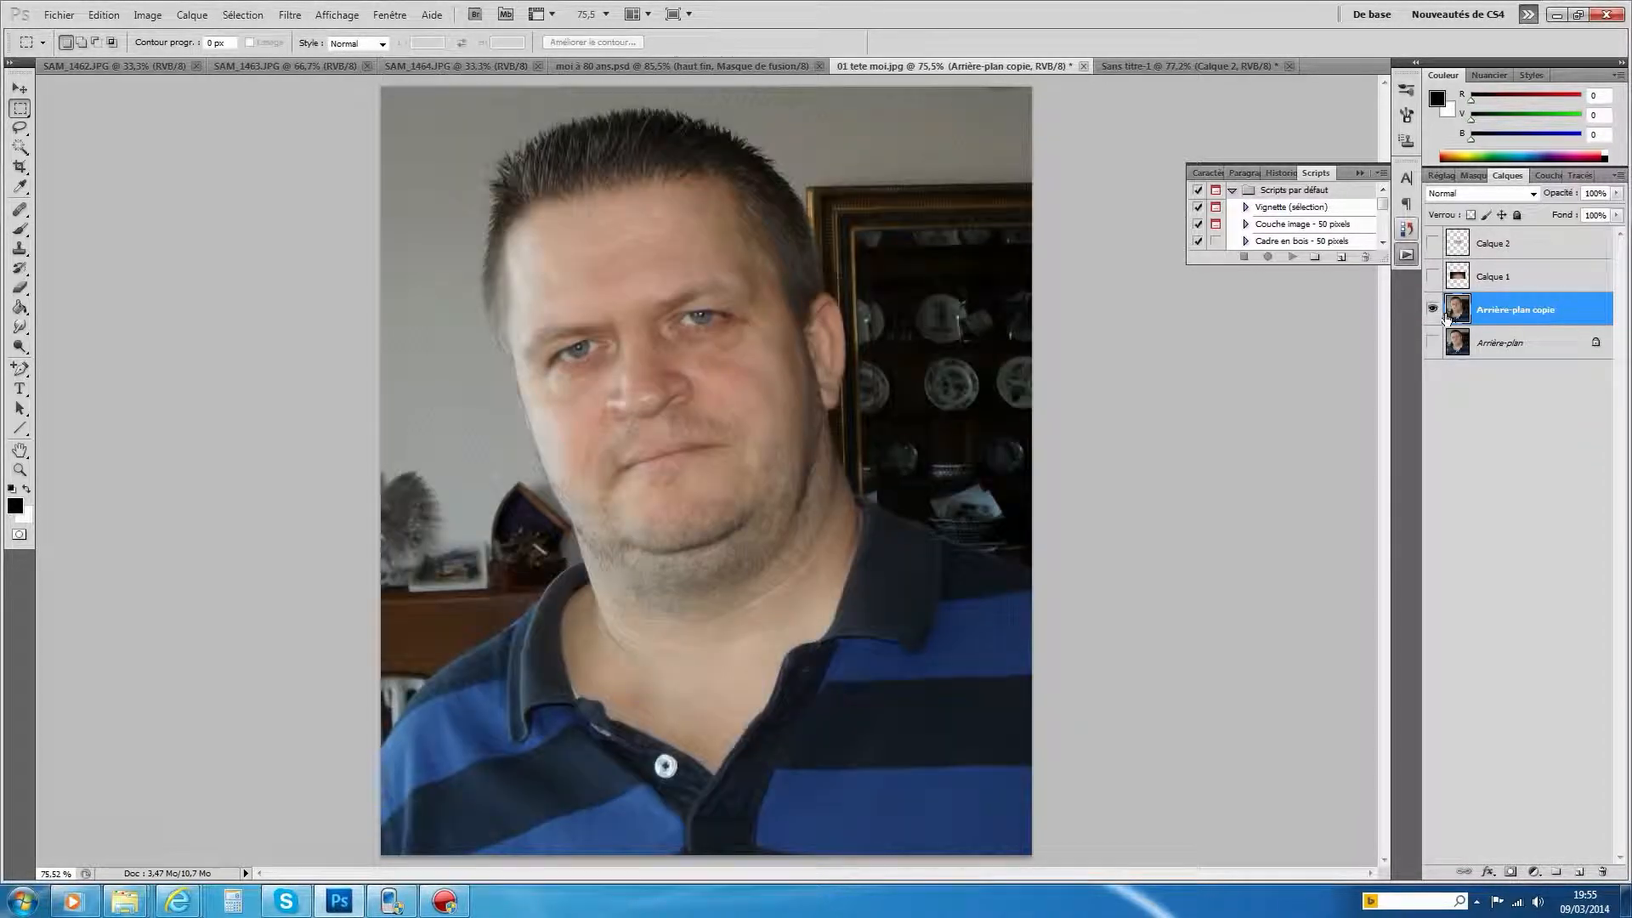
pyautogui.click(1433, 310)
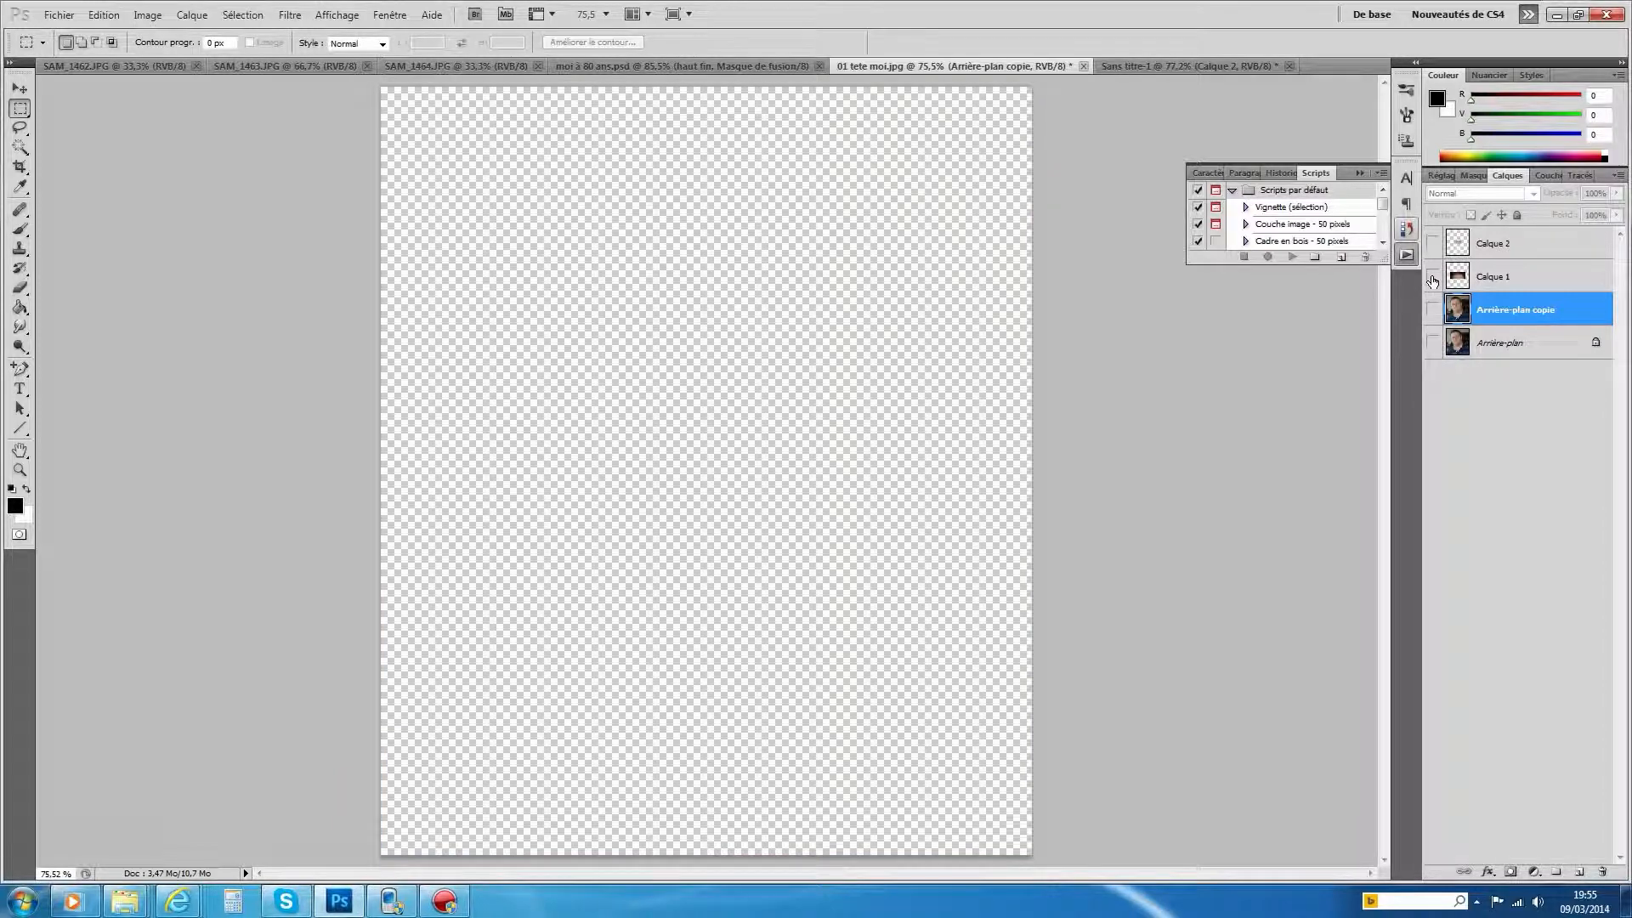
# Examine the forehead image on Calque 1 and the eye image on Calque 2, together and each on its own
pyautogui.click(1432, 277)
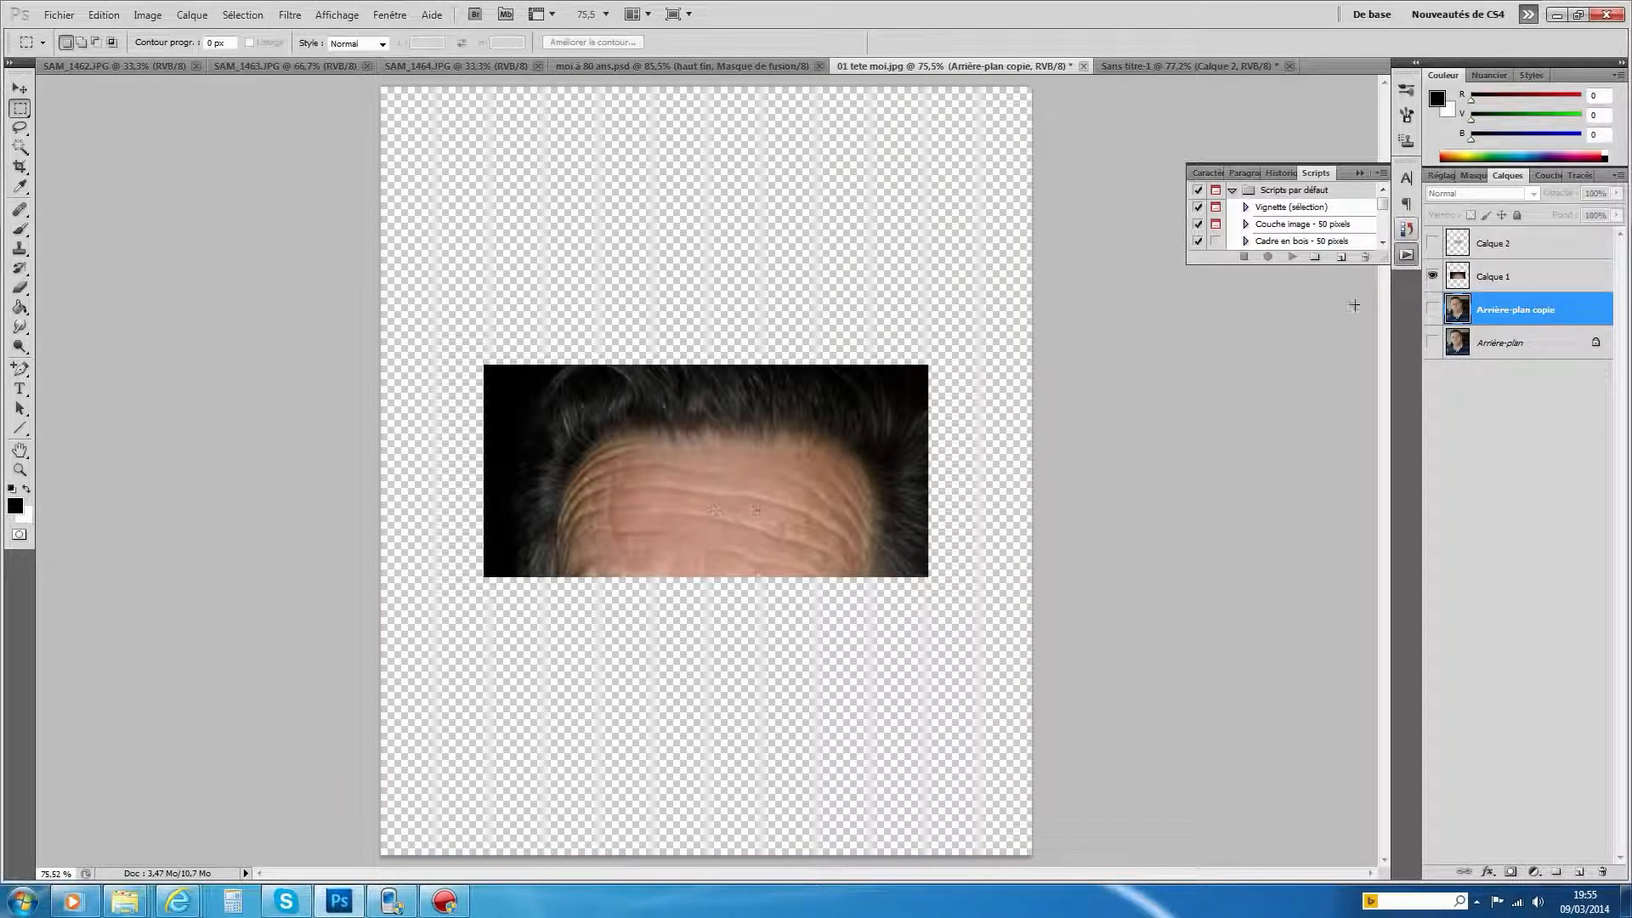
pyautogui.click(1434, 244)
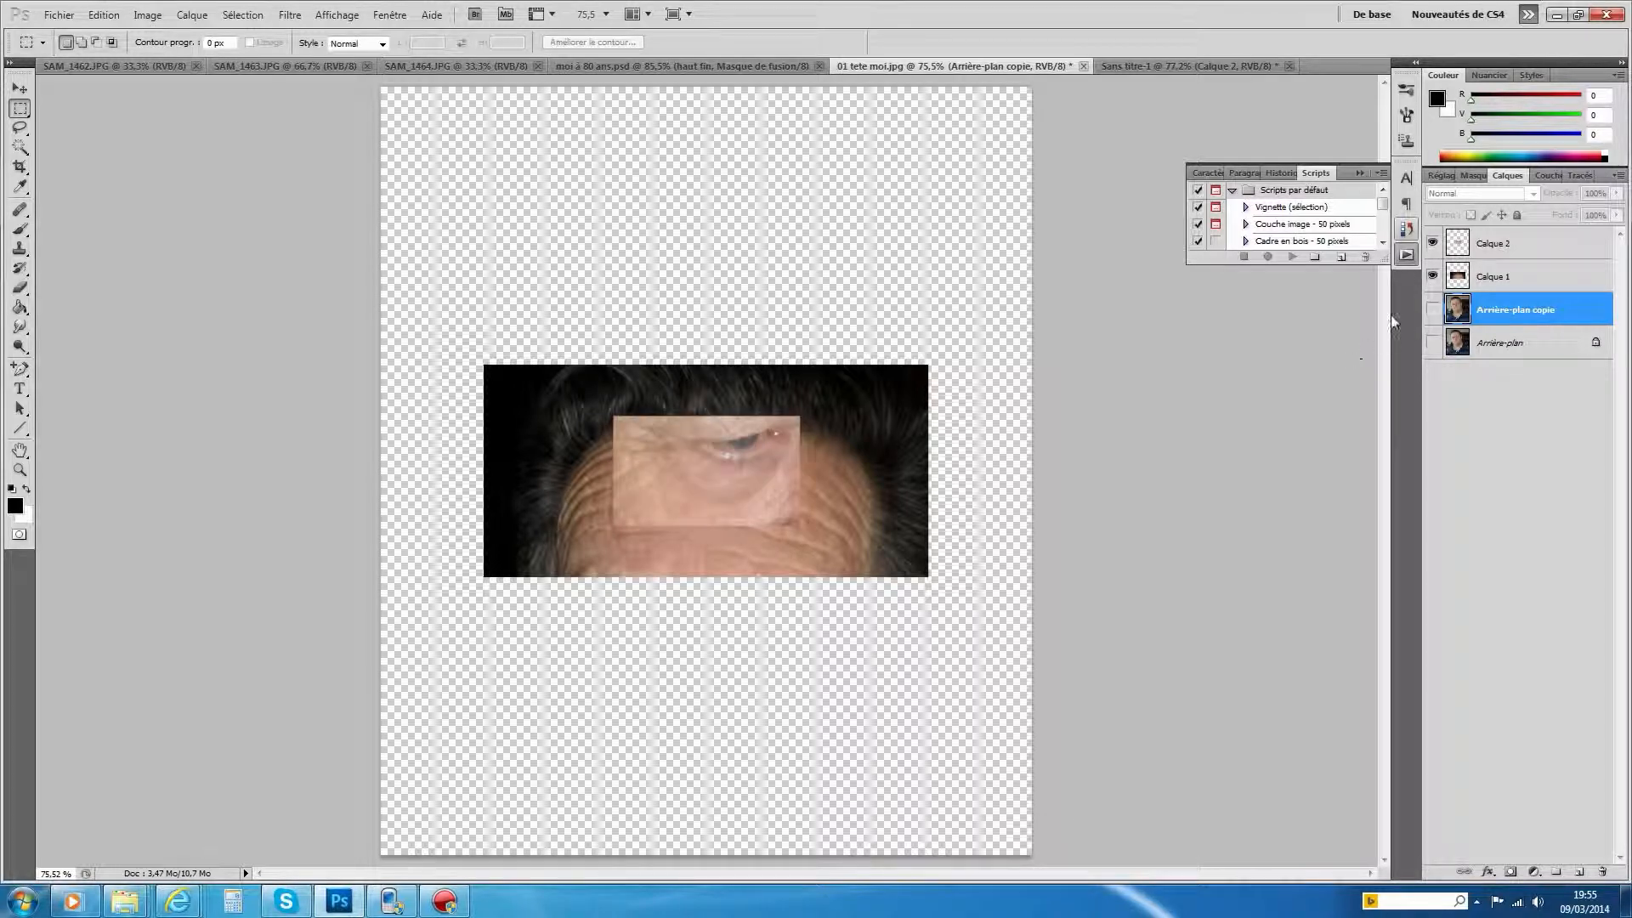
pyautogui.click(1434, 245)
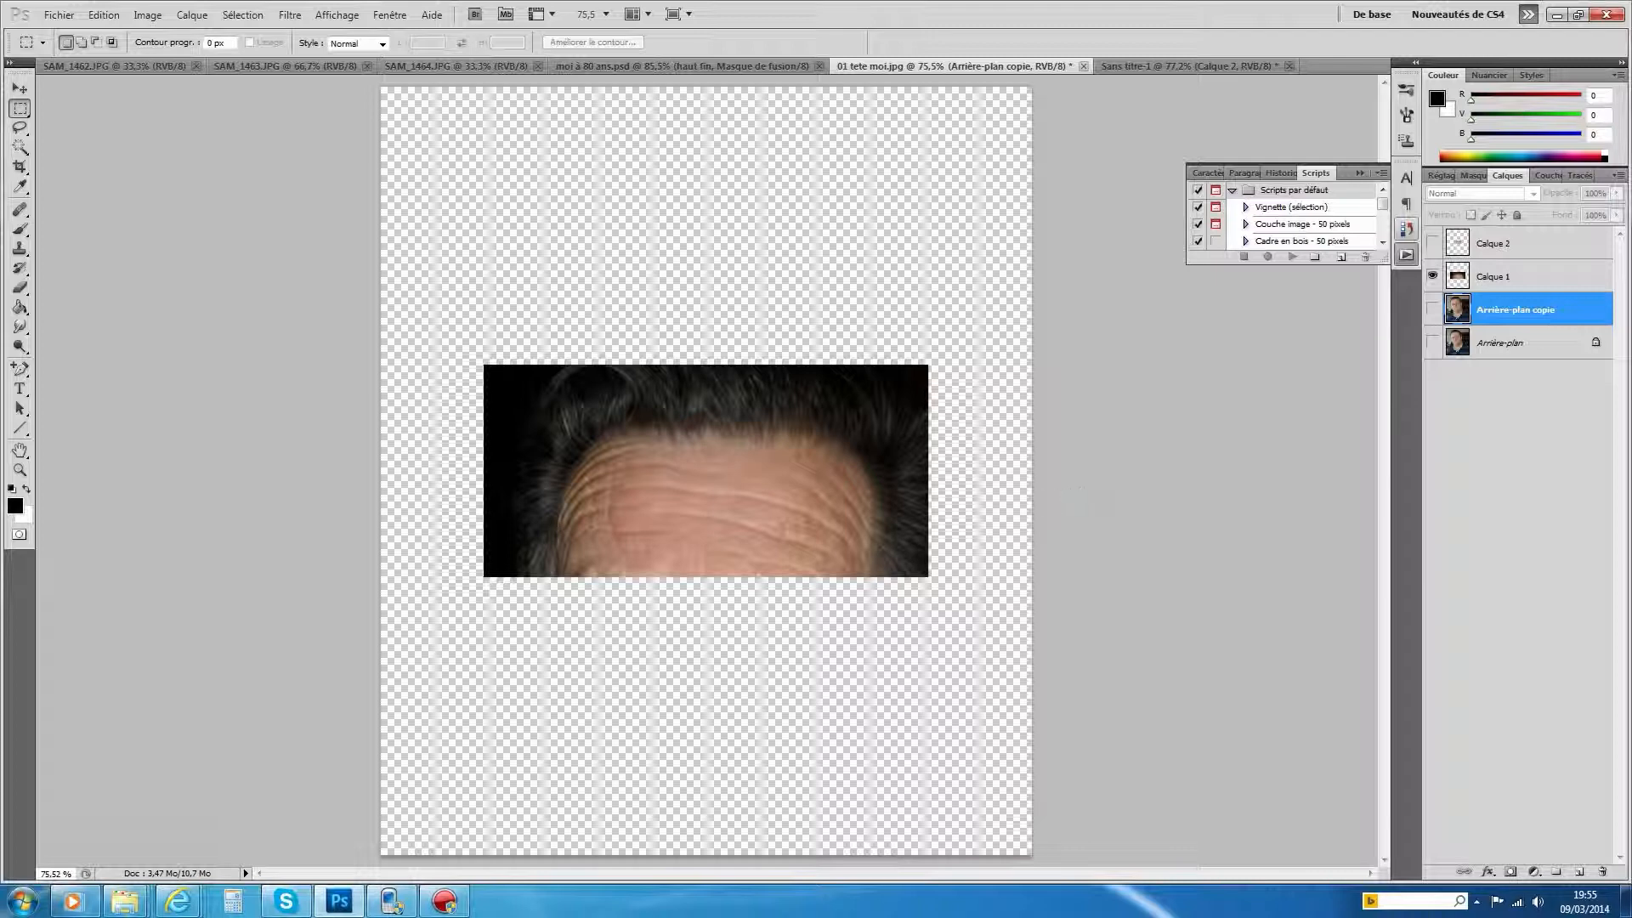
pyautogui.click(1434, 244)
pyautogui.click(1432, 278)
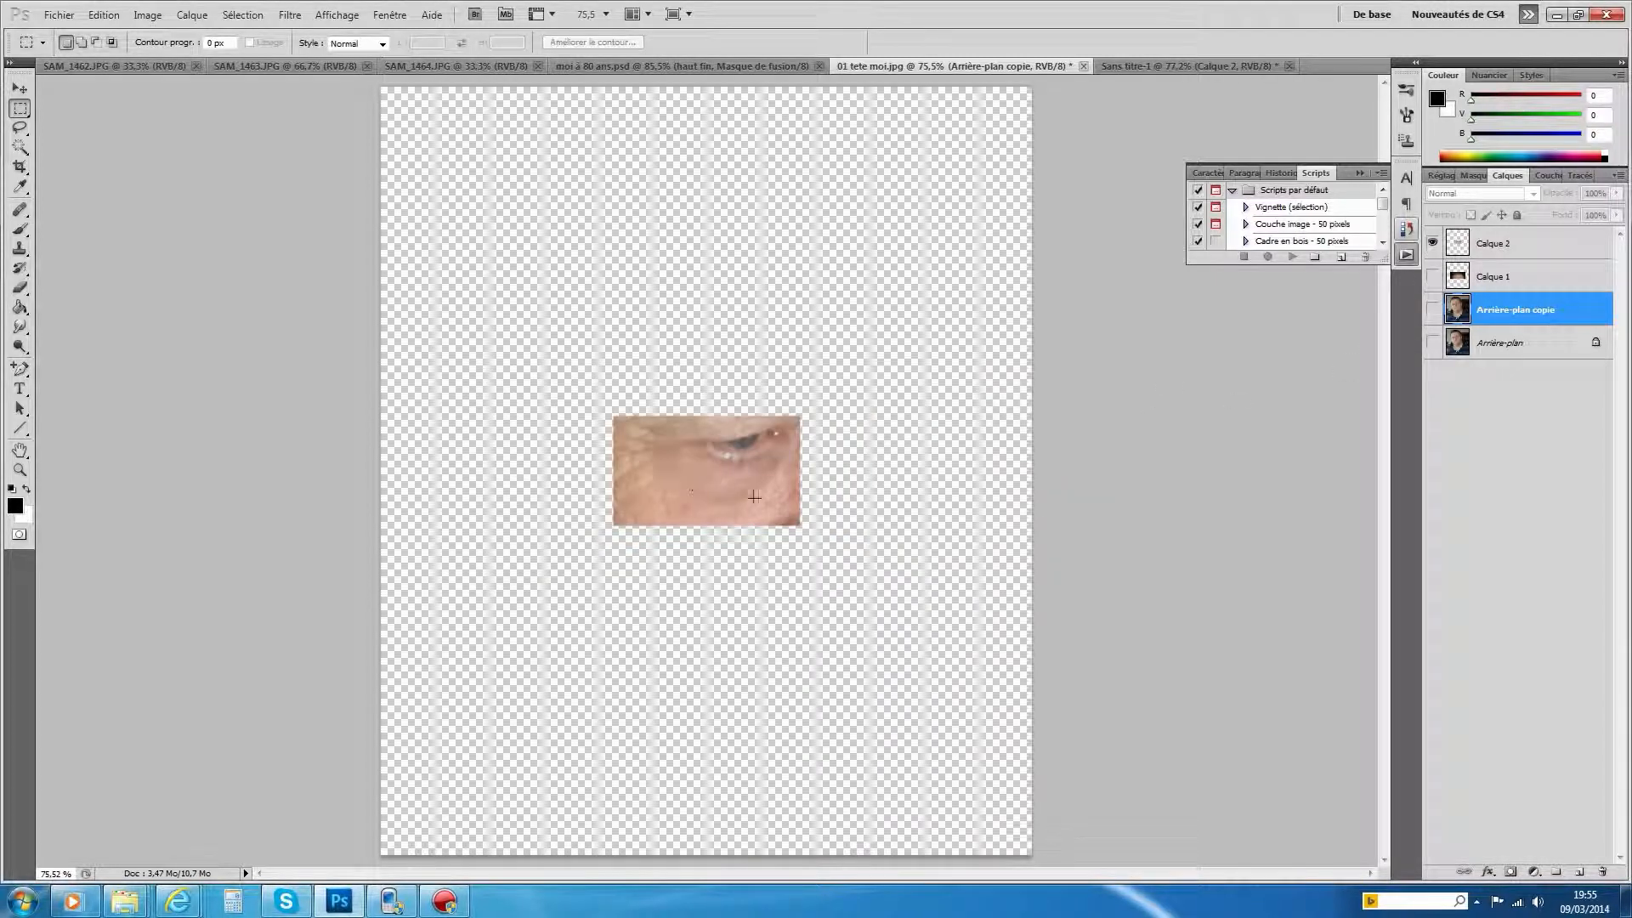
# Show Calque 1 over the background copy and hide Calque 2
pyautogui.click(1434, 277)
pyautogui.click(1433, 244)
pyautogui.click(1434, 310)
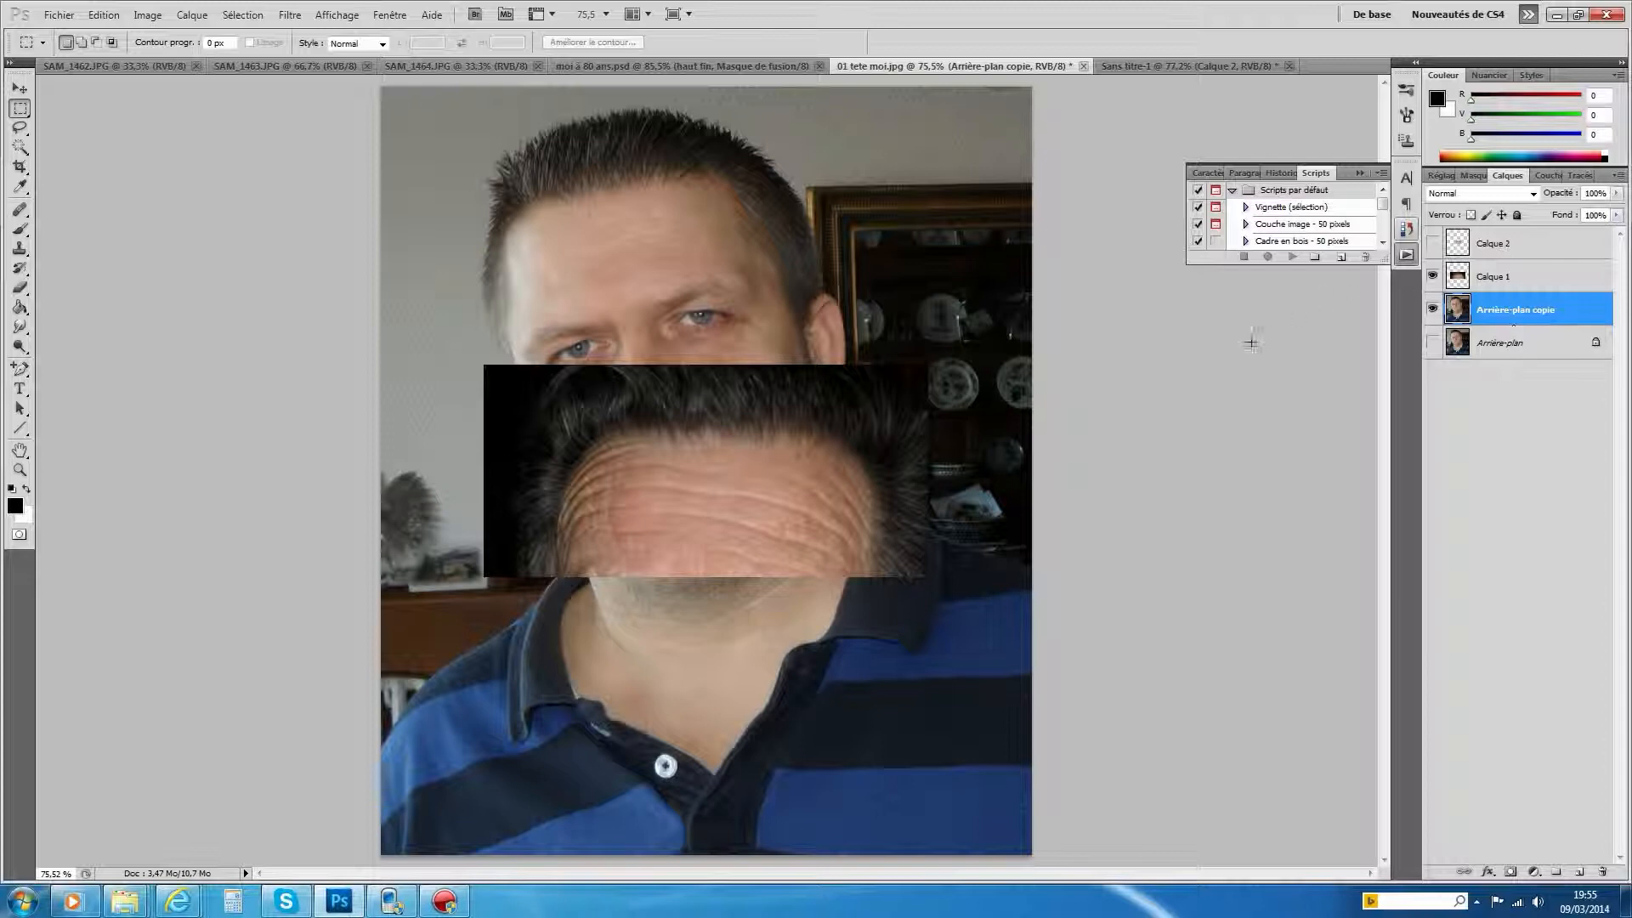
# Draw a rectangular selection around the wrinkled forehead image and make Calque 1 the active layer
pyautogui.click(1533, 194)
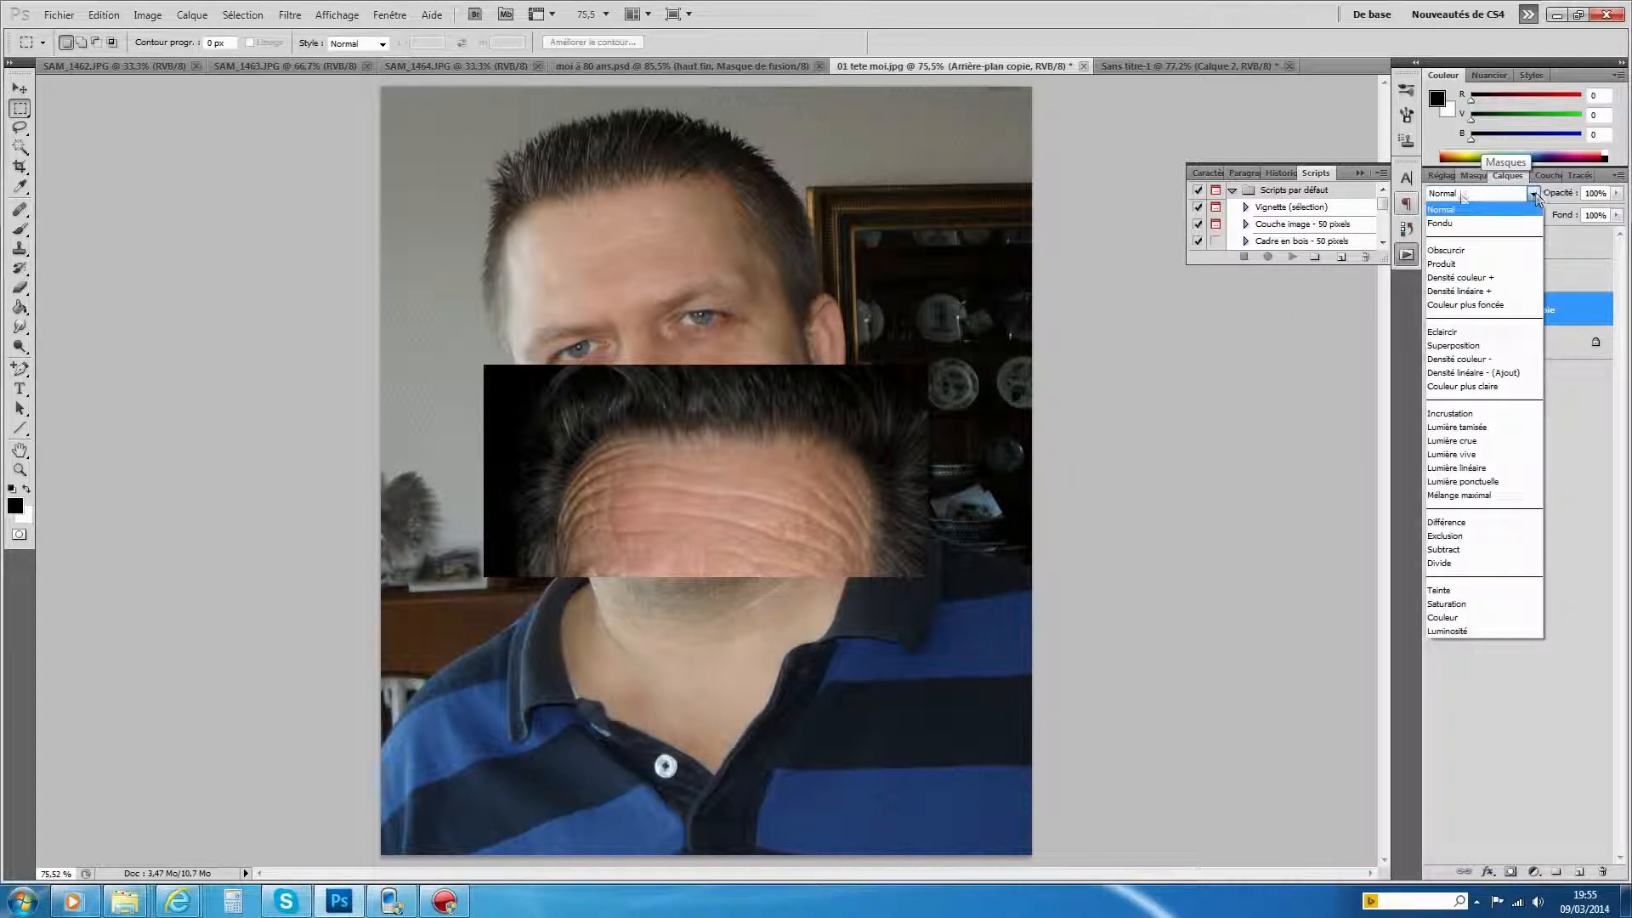
pyautogui.click(269, 323)
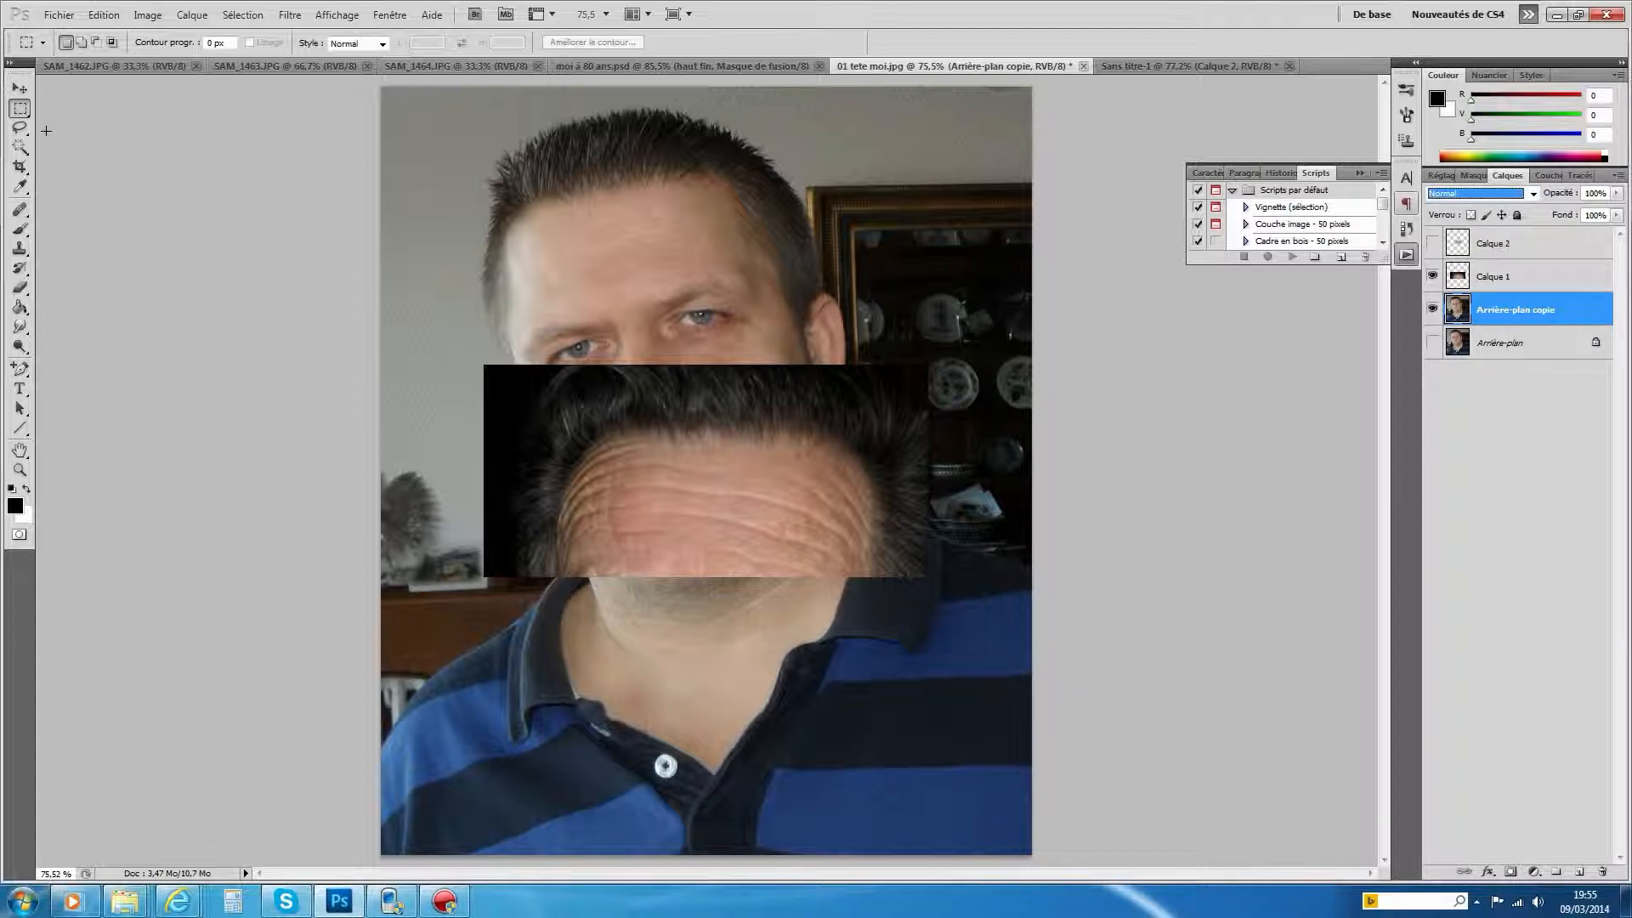
pyautogui.moveTo(463, 342); pyautogui.dragTo(960, 609)
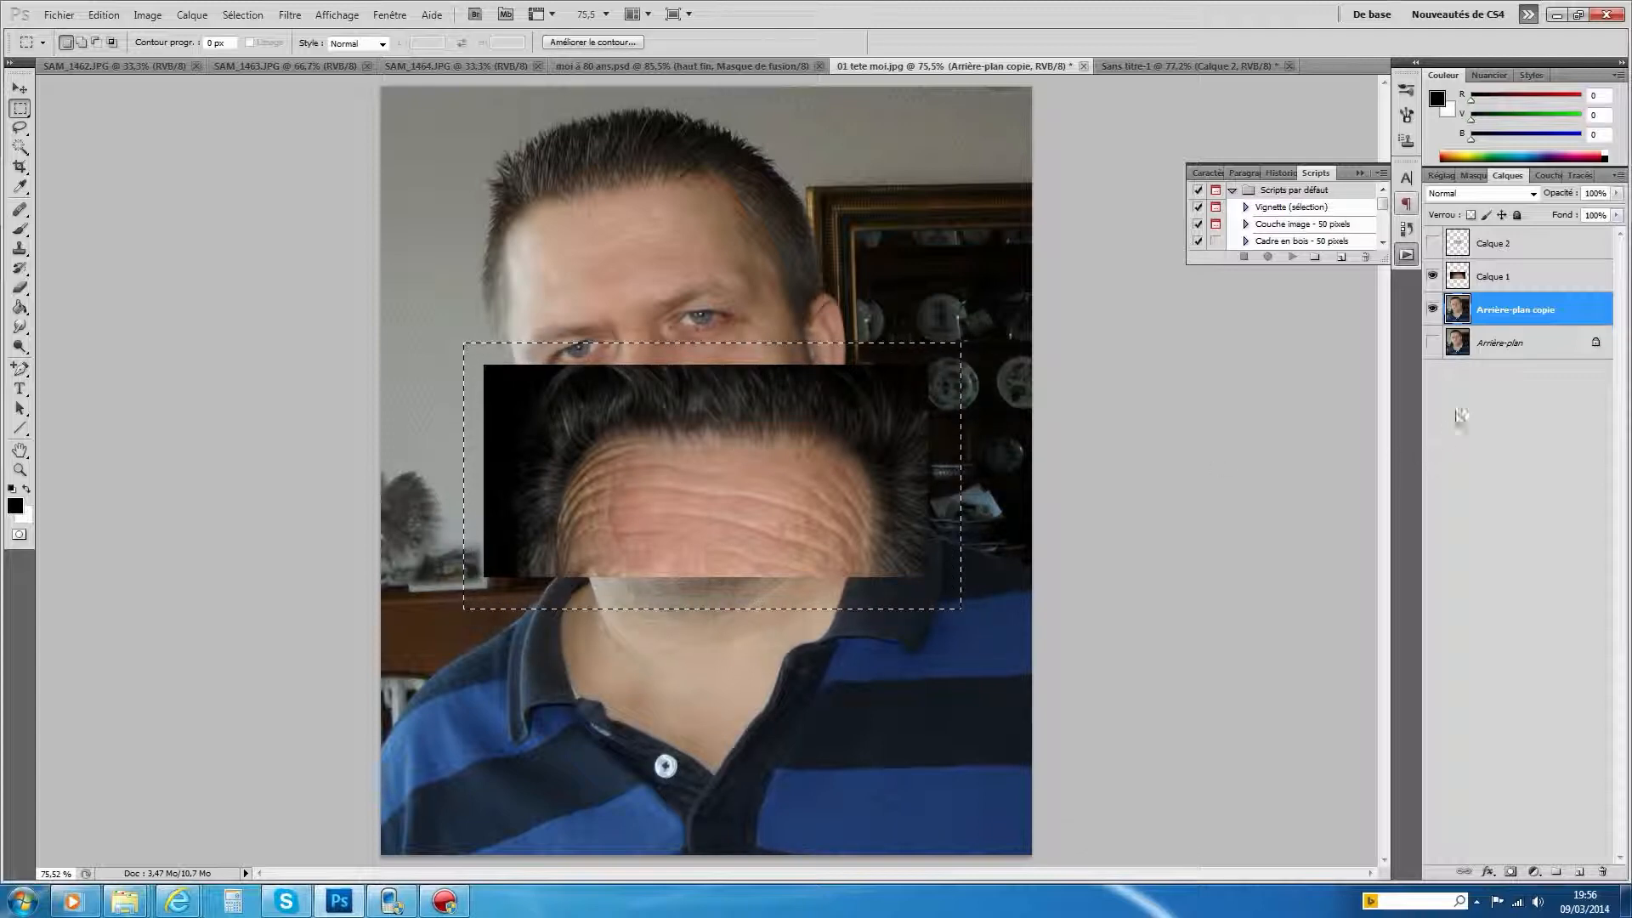
pyautogui.click(1494, 279)
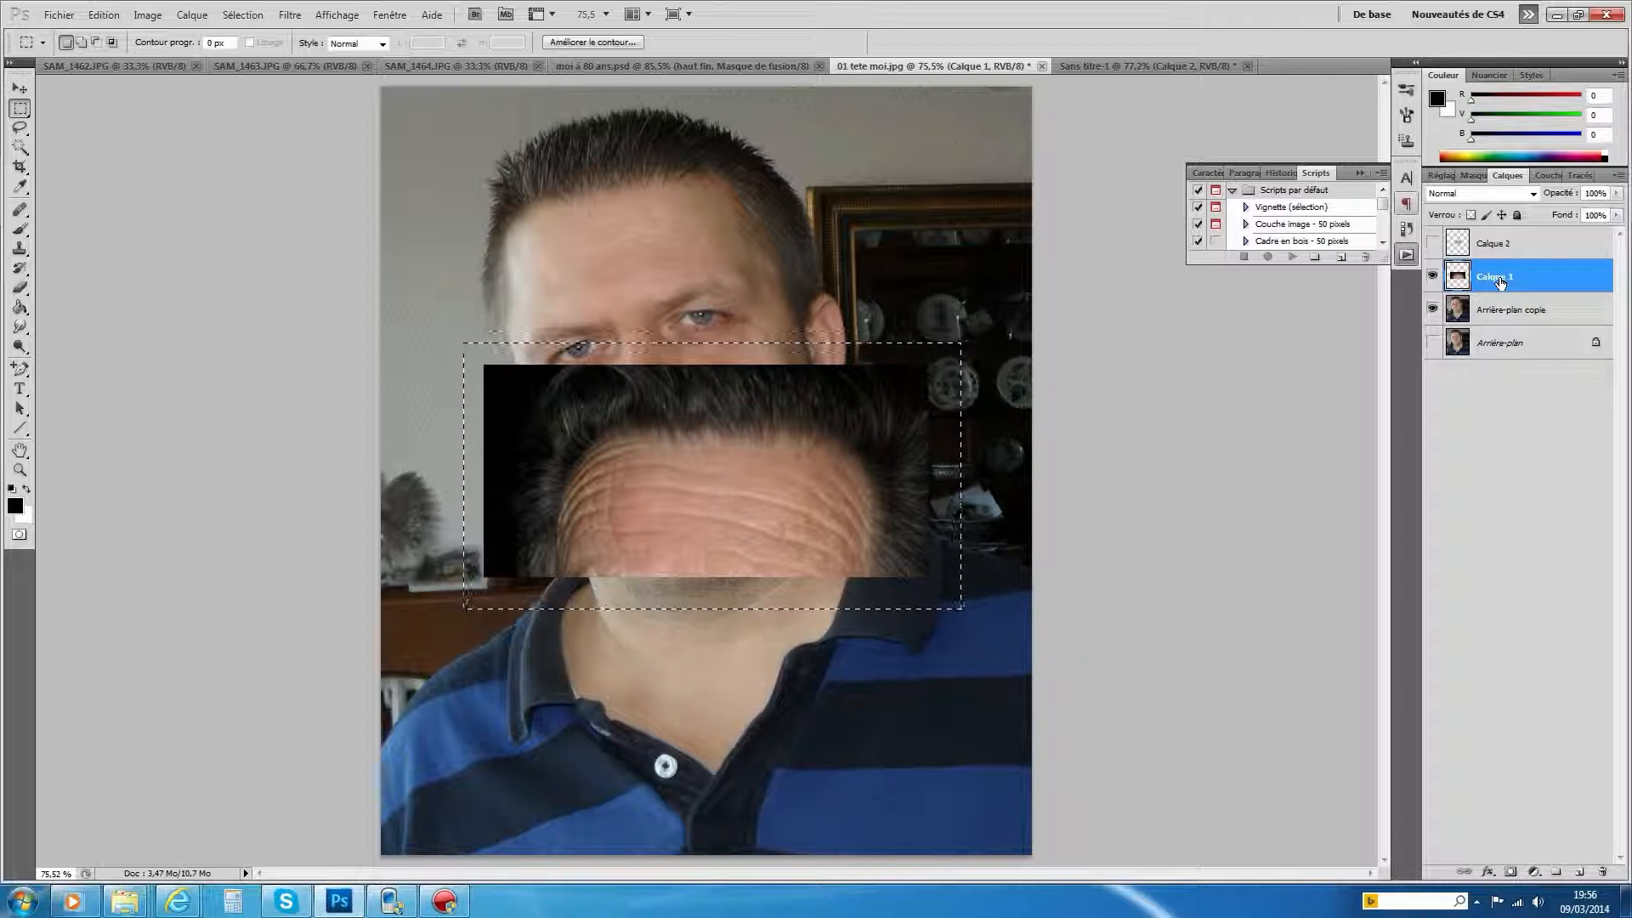
# Rename Calque 1 as front and Calque 2 as poche
pyautogui.doubleClick(1498, 277)
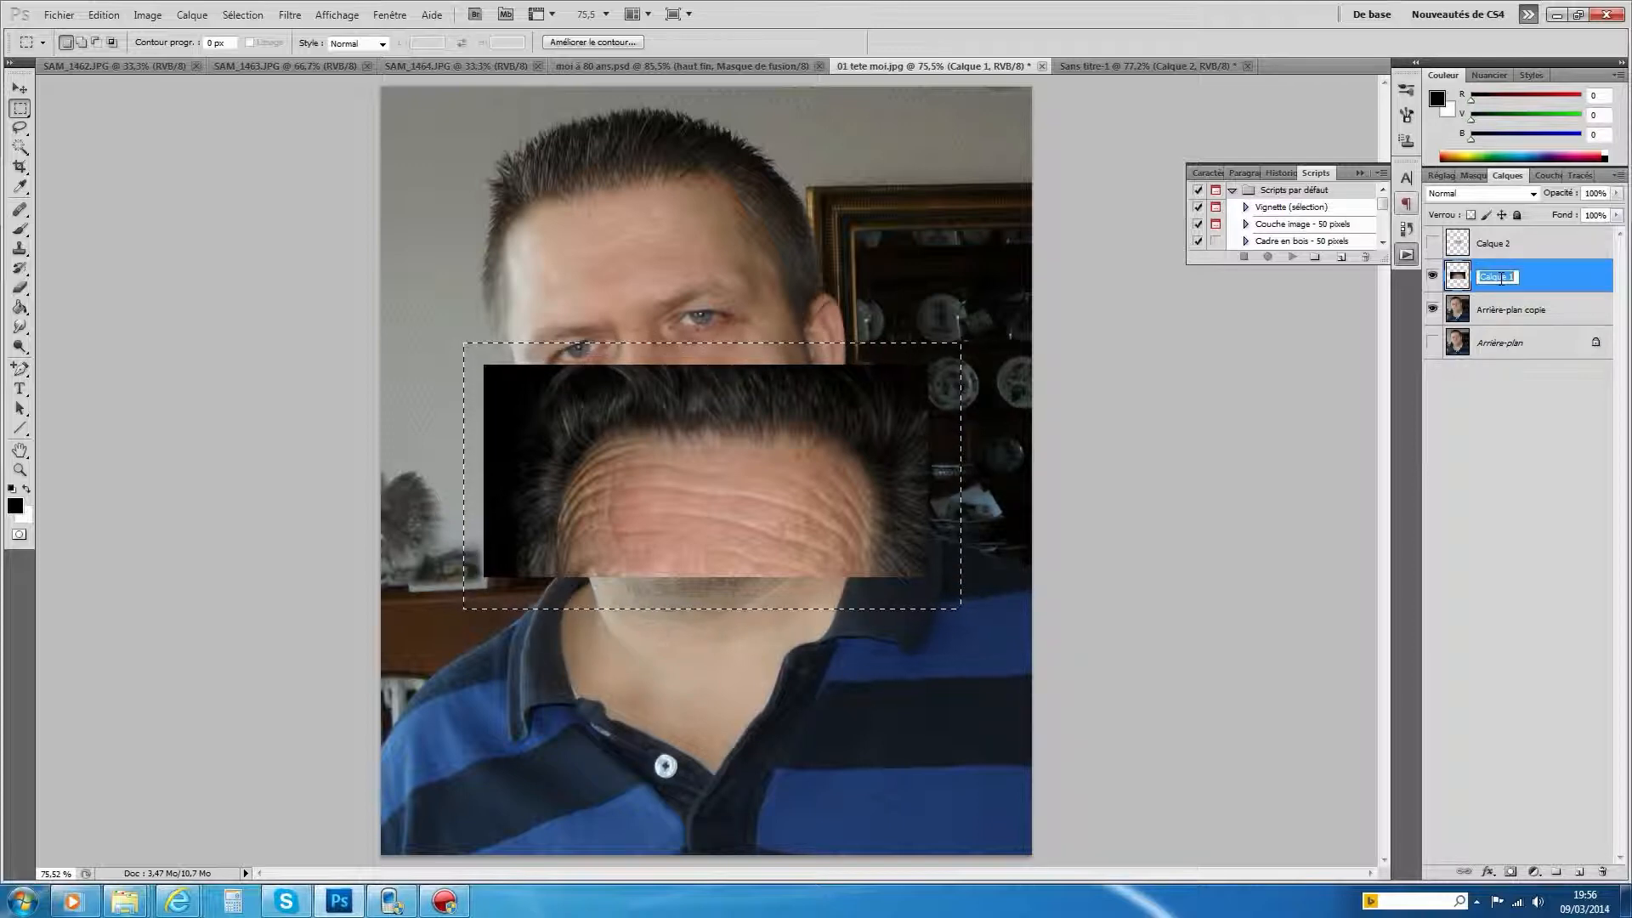
pyautogui.write('fron')
pyautogui.doubleClick(1498, 244)
pyautogui.write('p')
pyautogui.press('Return')
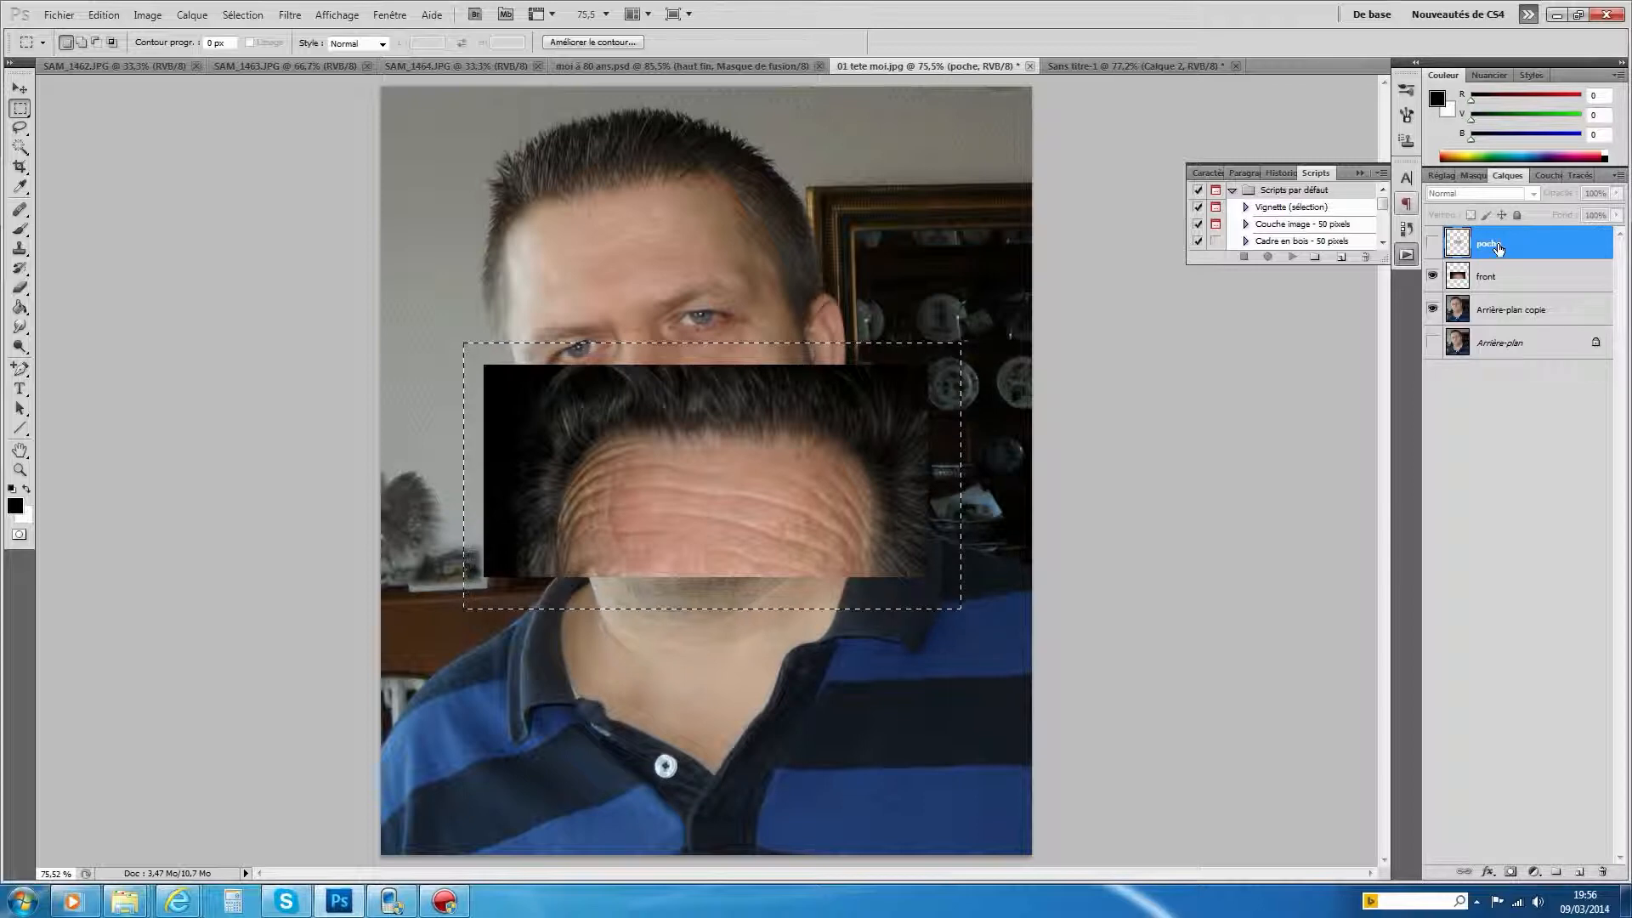
# Rotate the image on the front layer by about -5.3° and set the layer's opacity to 63%
pyautogui.click(1461, 278)
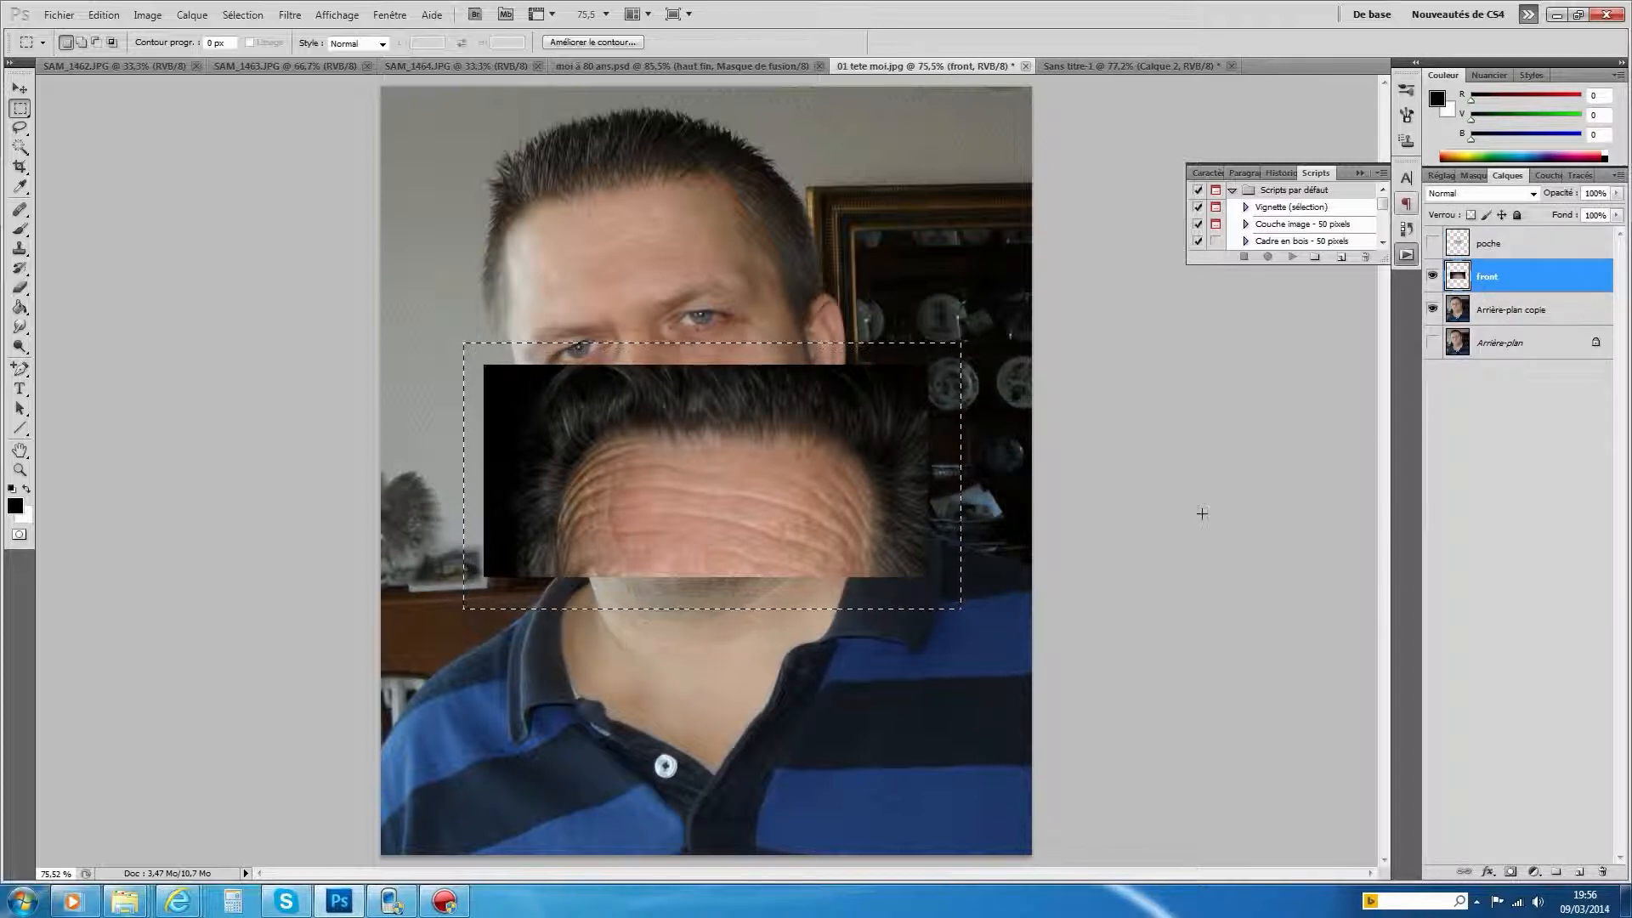
pyautogui.click(104, 15)
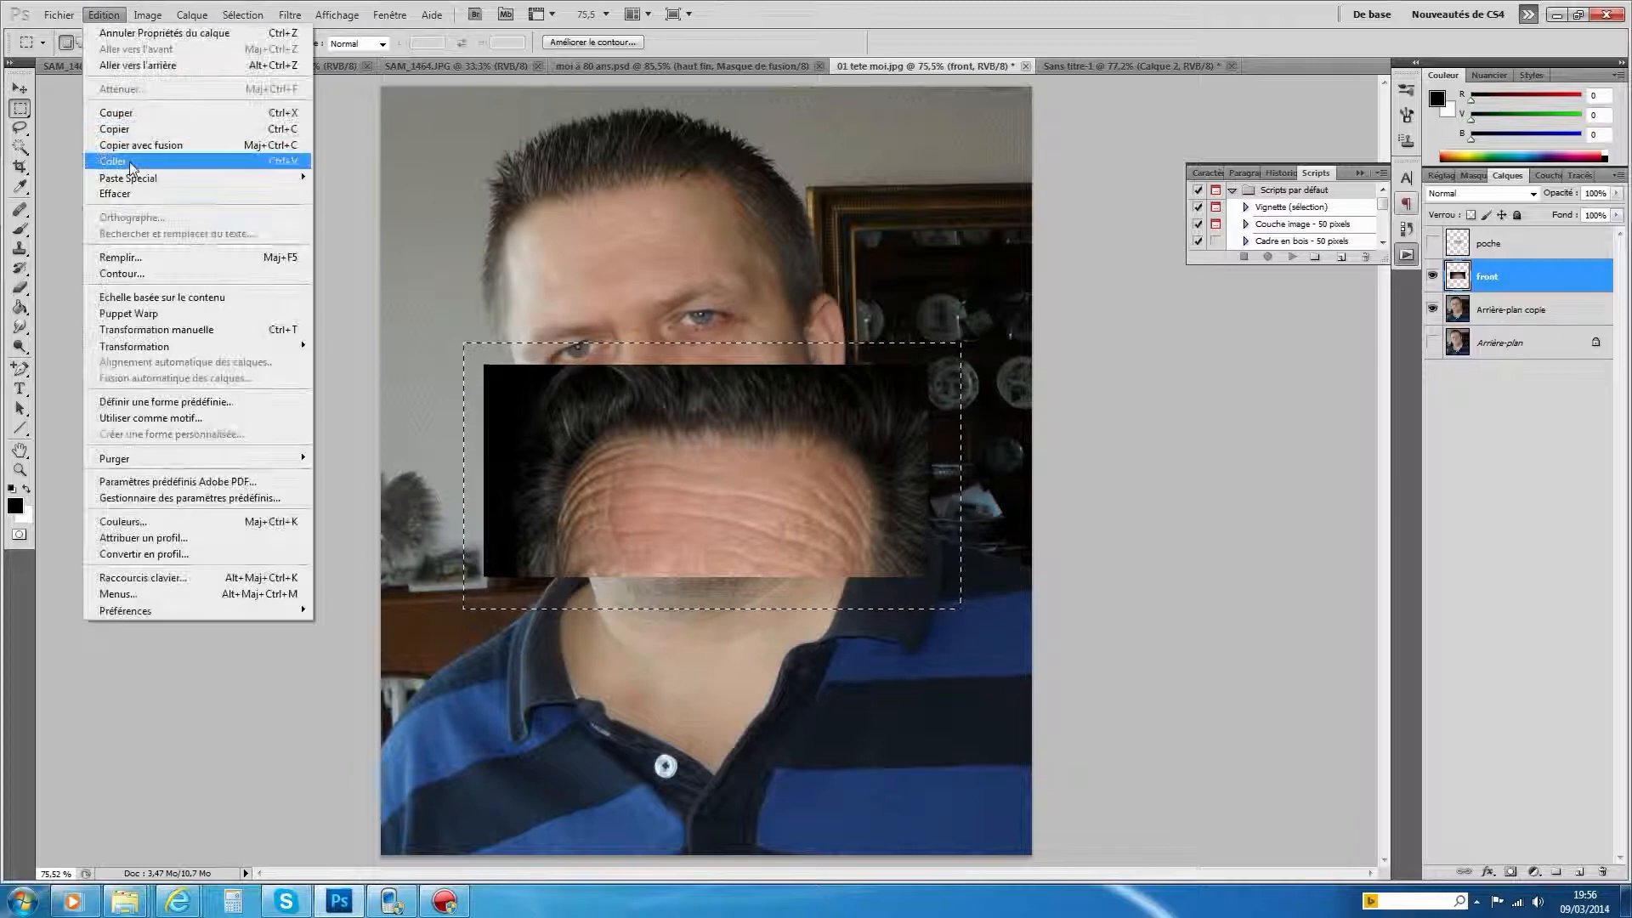
pyautogui.moveTo(186, 348)
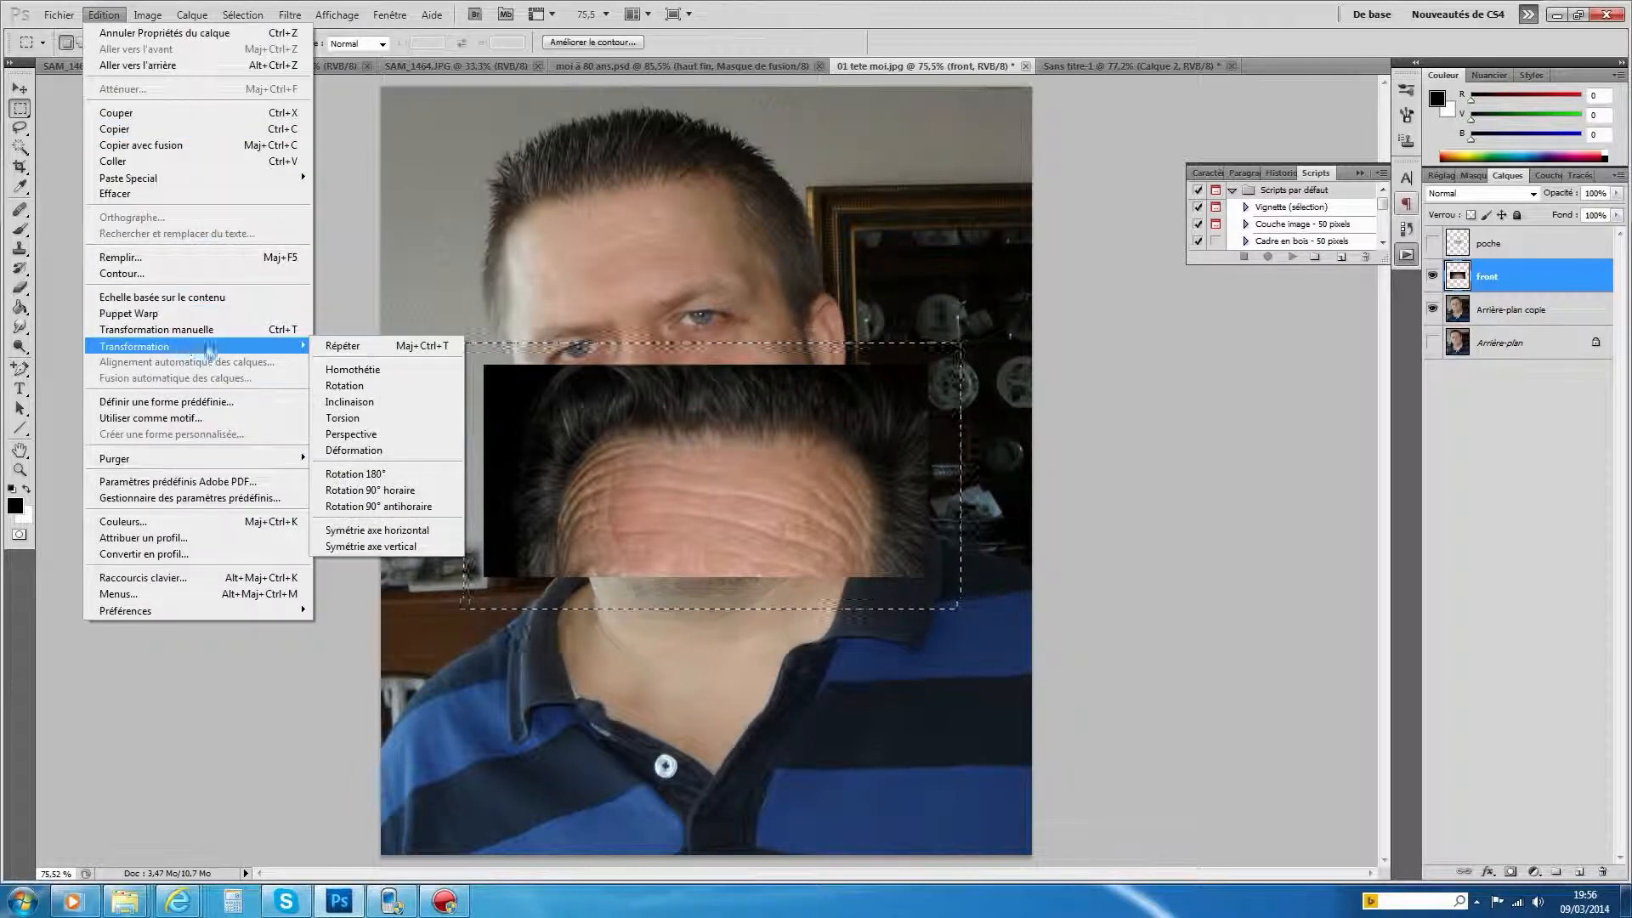
pyautogui.click(349, 388)
pyautogui.moveTo(970, 295); pyautogui.dragTo(968, 297)
pyautogui.click(1617, 194)
pyautogui.moveTo(1616, 225); pyautogui.dragTo(1585, 223)
# Move the wrinkled patch onto the man's forehead, rotate it to about -10.45° and apply the transformation
pyautogui.moveTo(756, 469); pyautogui.dragTo(731, 256)
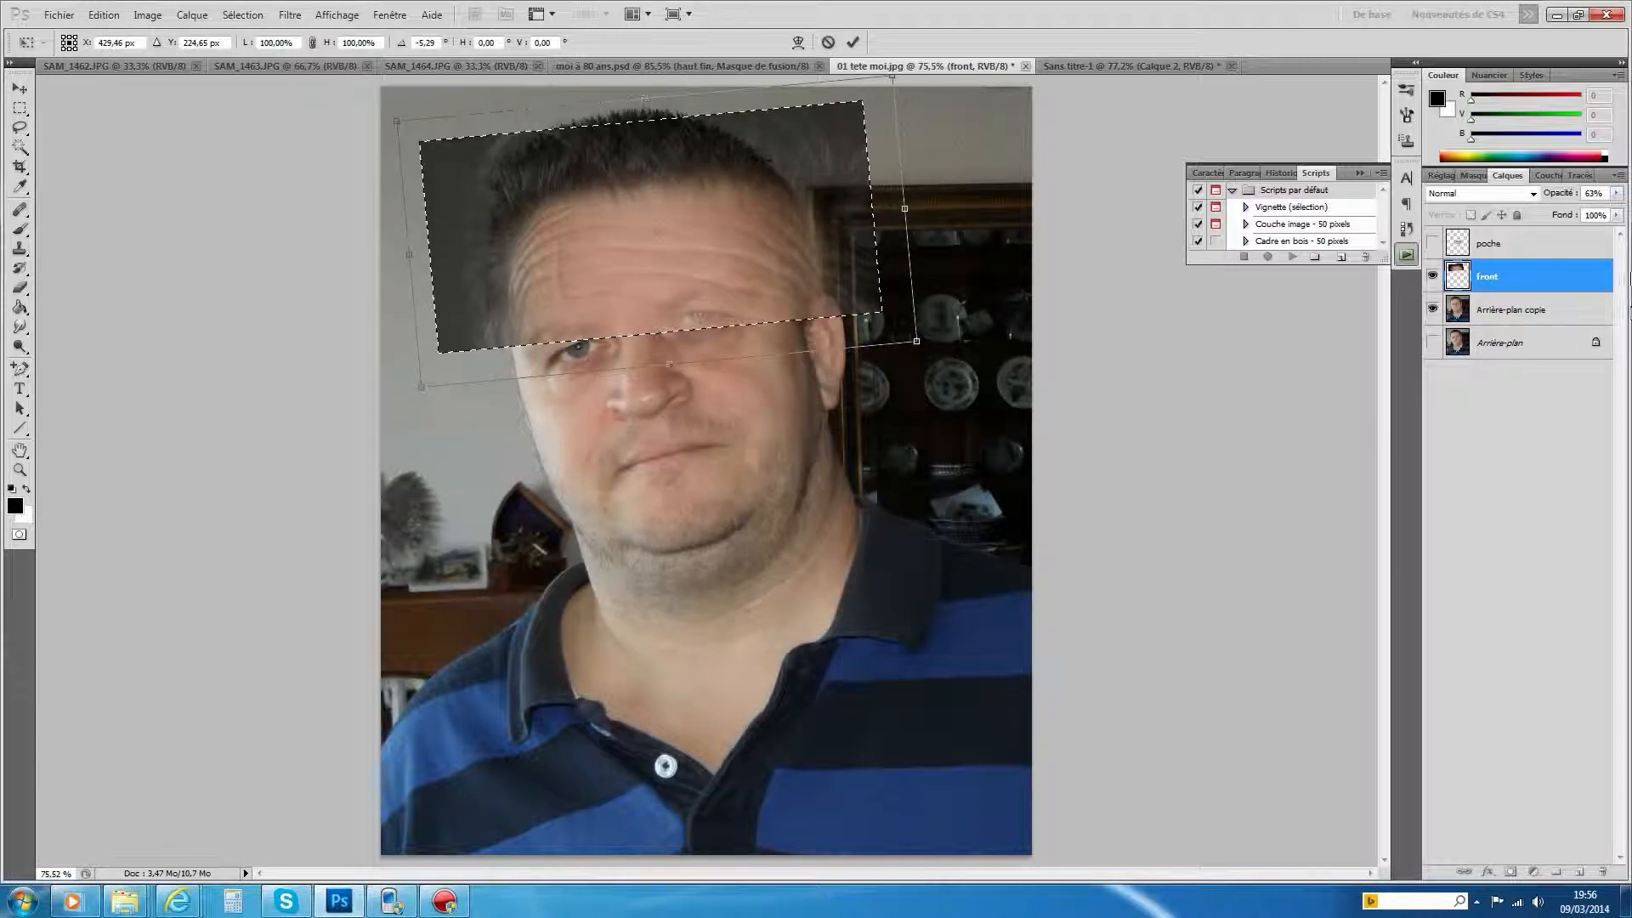
pyautogui.moveTo(941, 354); pyautogui.dragTo(942, 325)
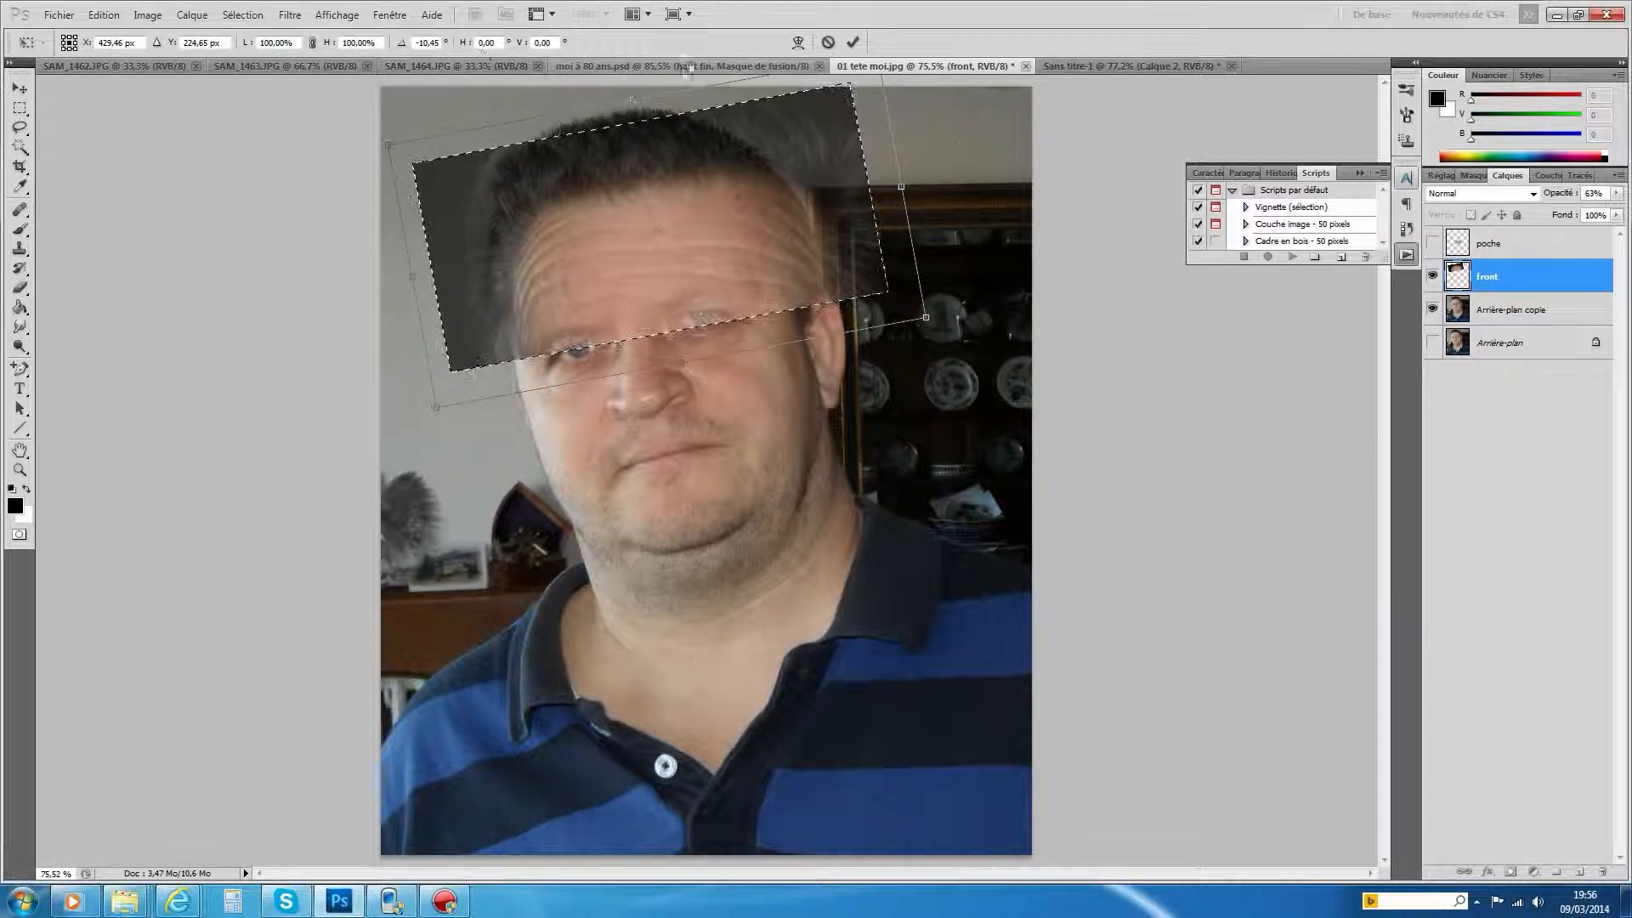
pyautogui.press('Return')
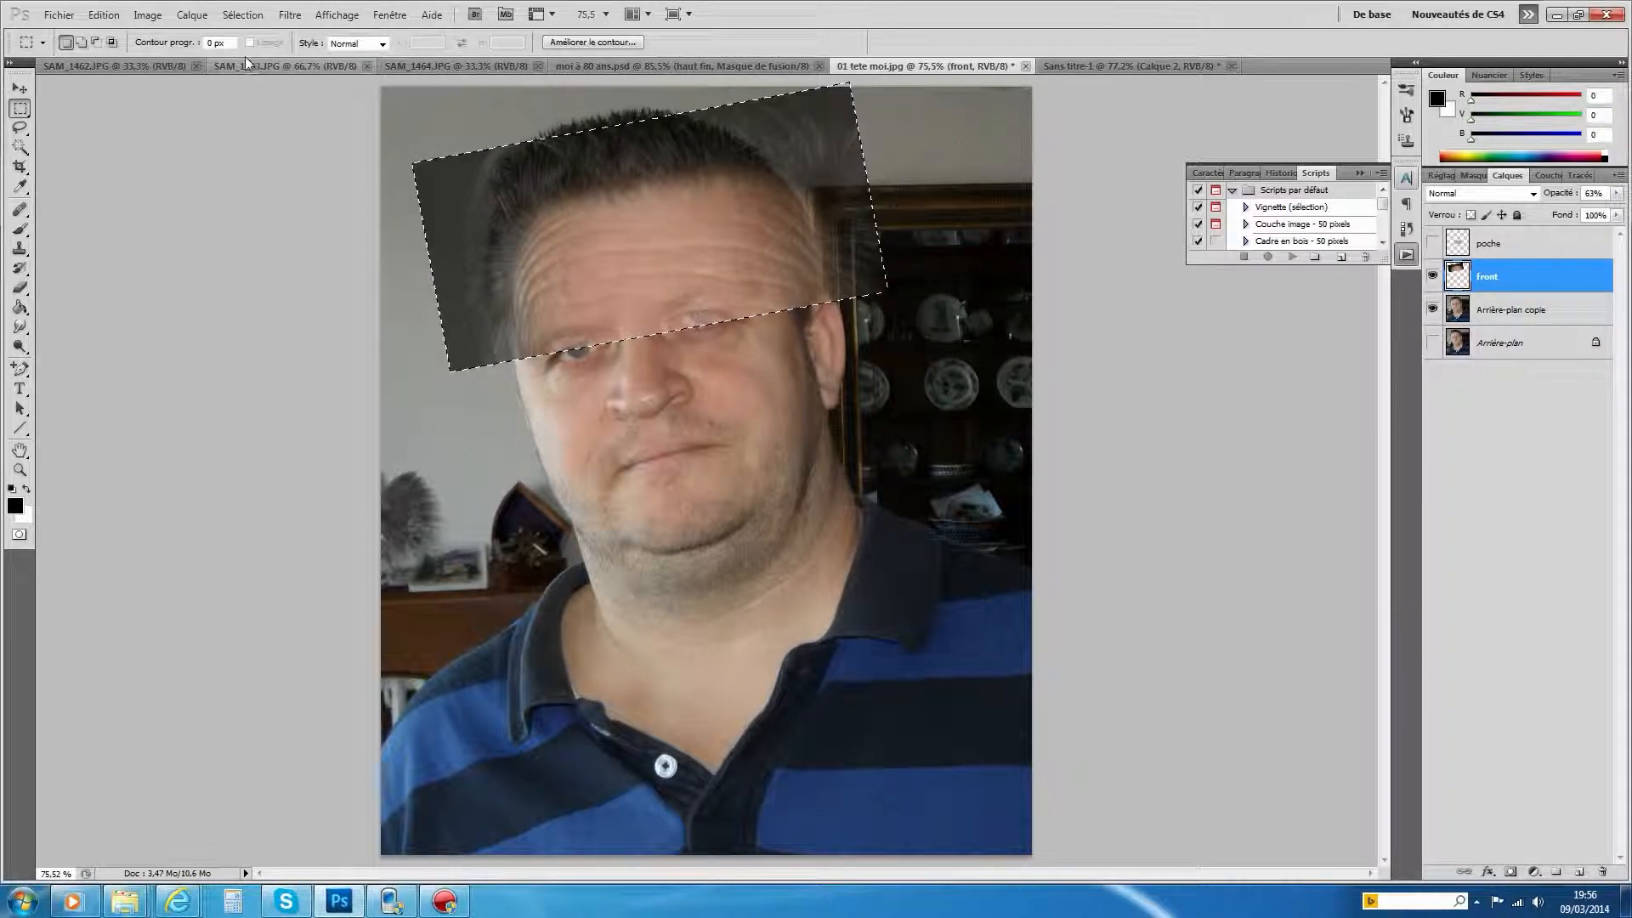
# Scale the forehead patch to about 83.2% width and 83.6% height, fitting it over the man's forehead
pyautogui.click(104, 14)
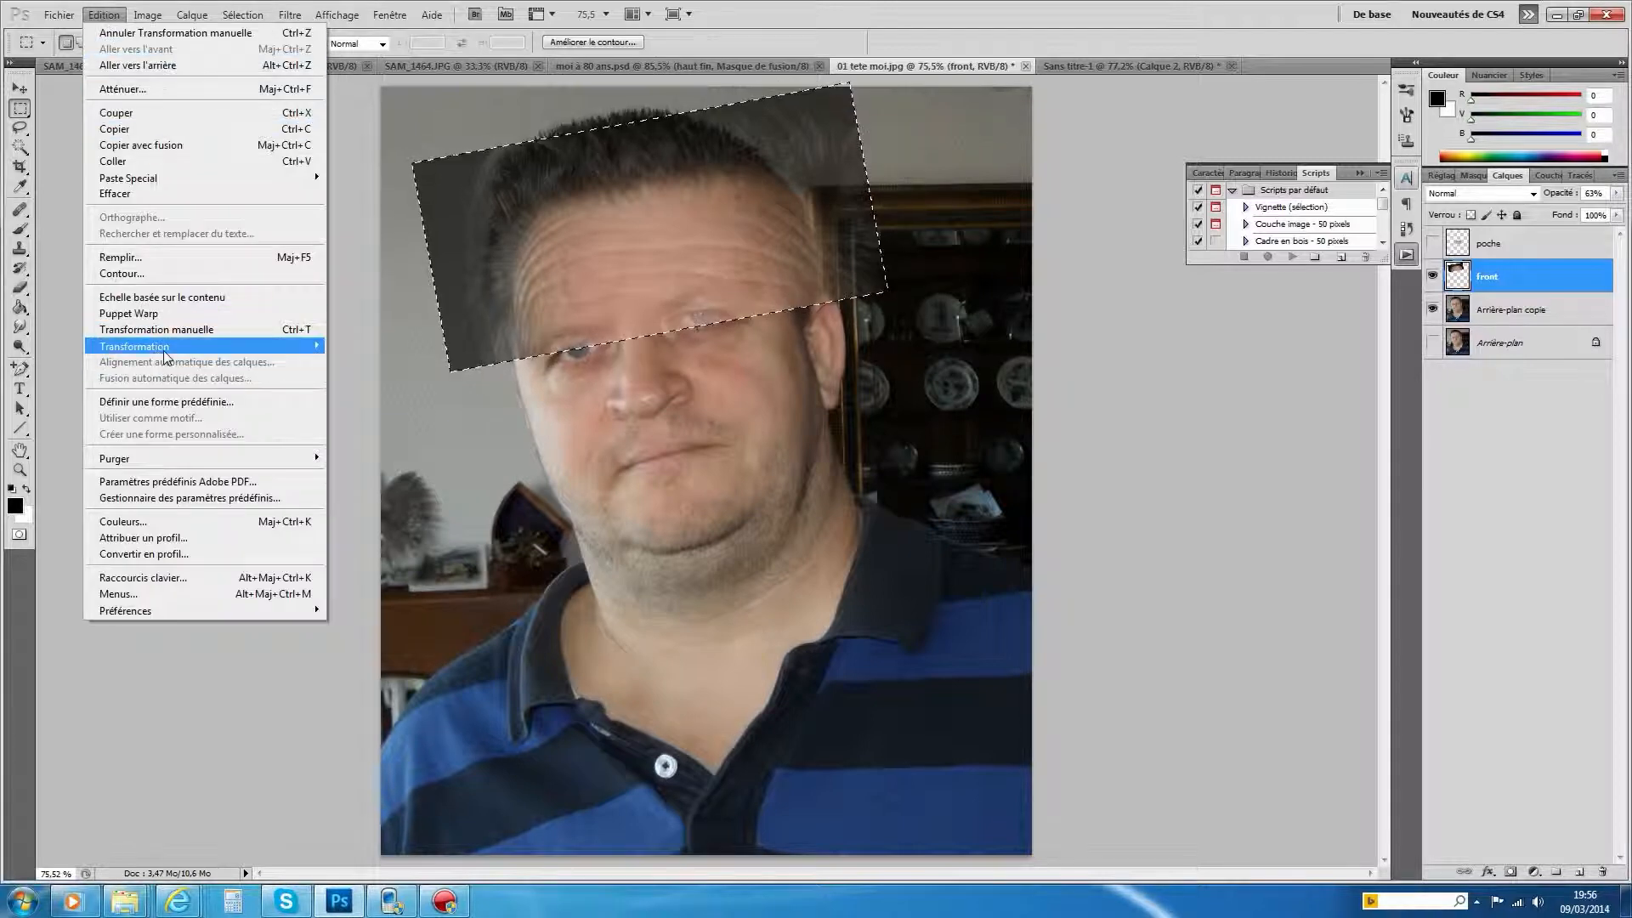
pyautogui.moveTo(164, 352)
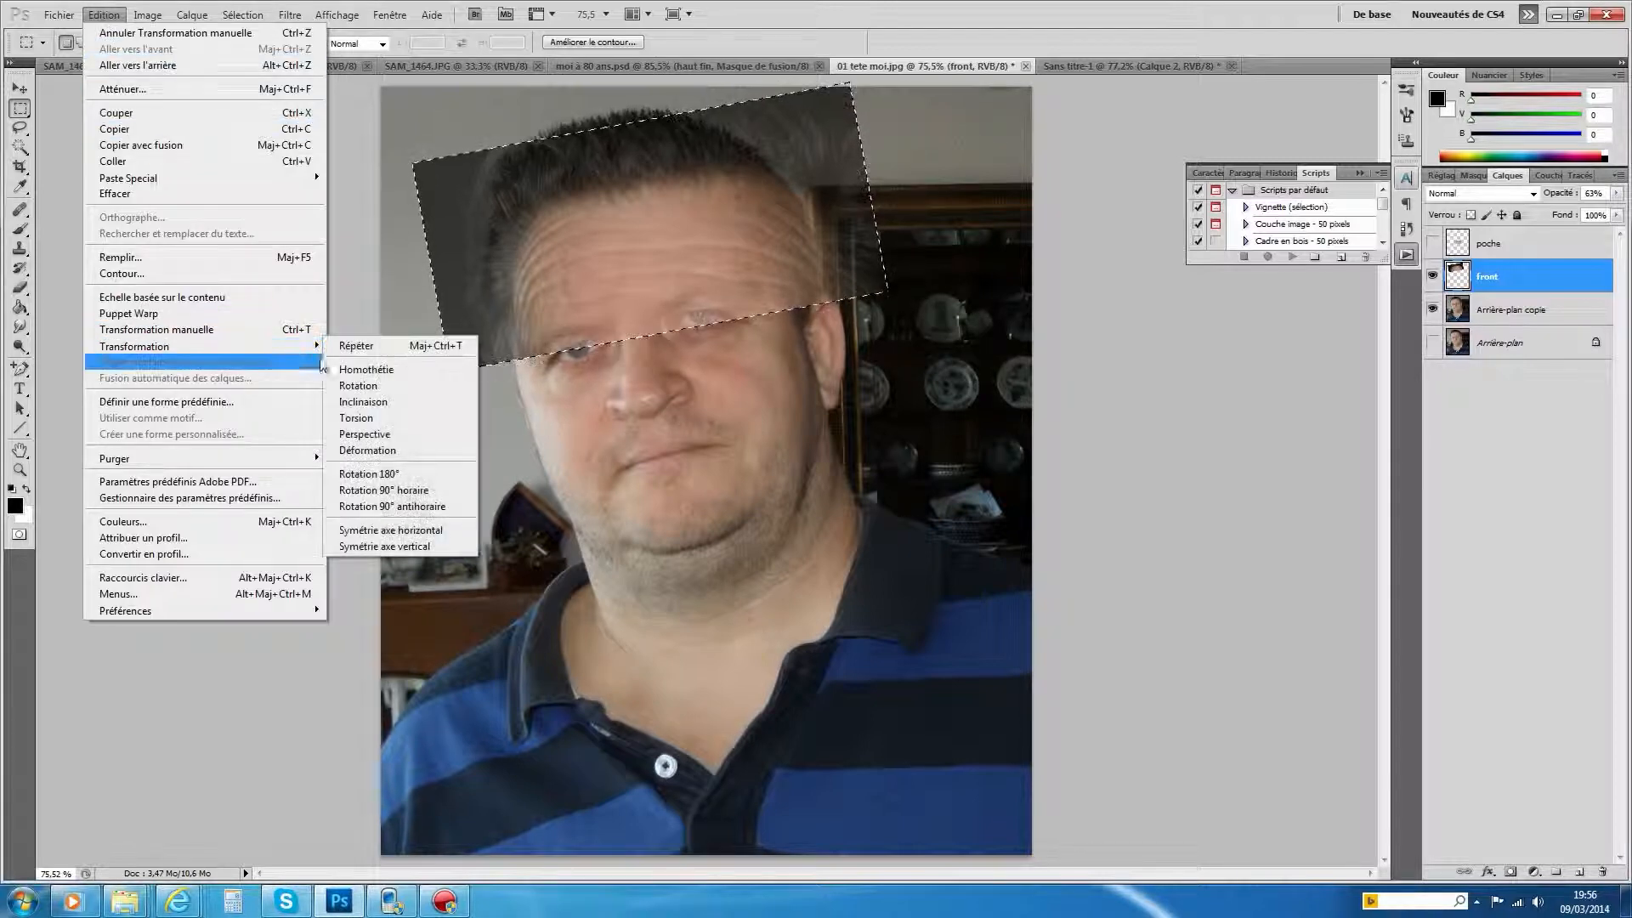
pyautogui.click(396, 369)
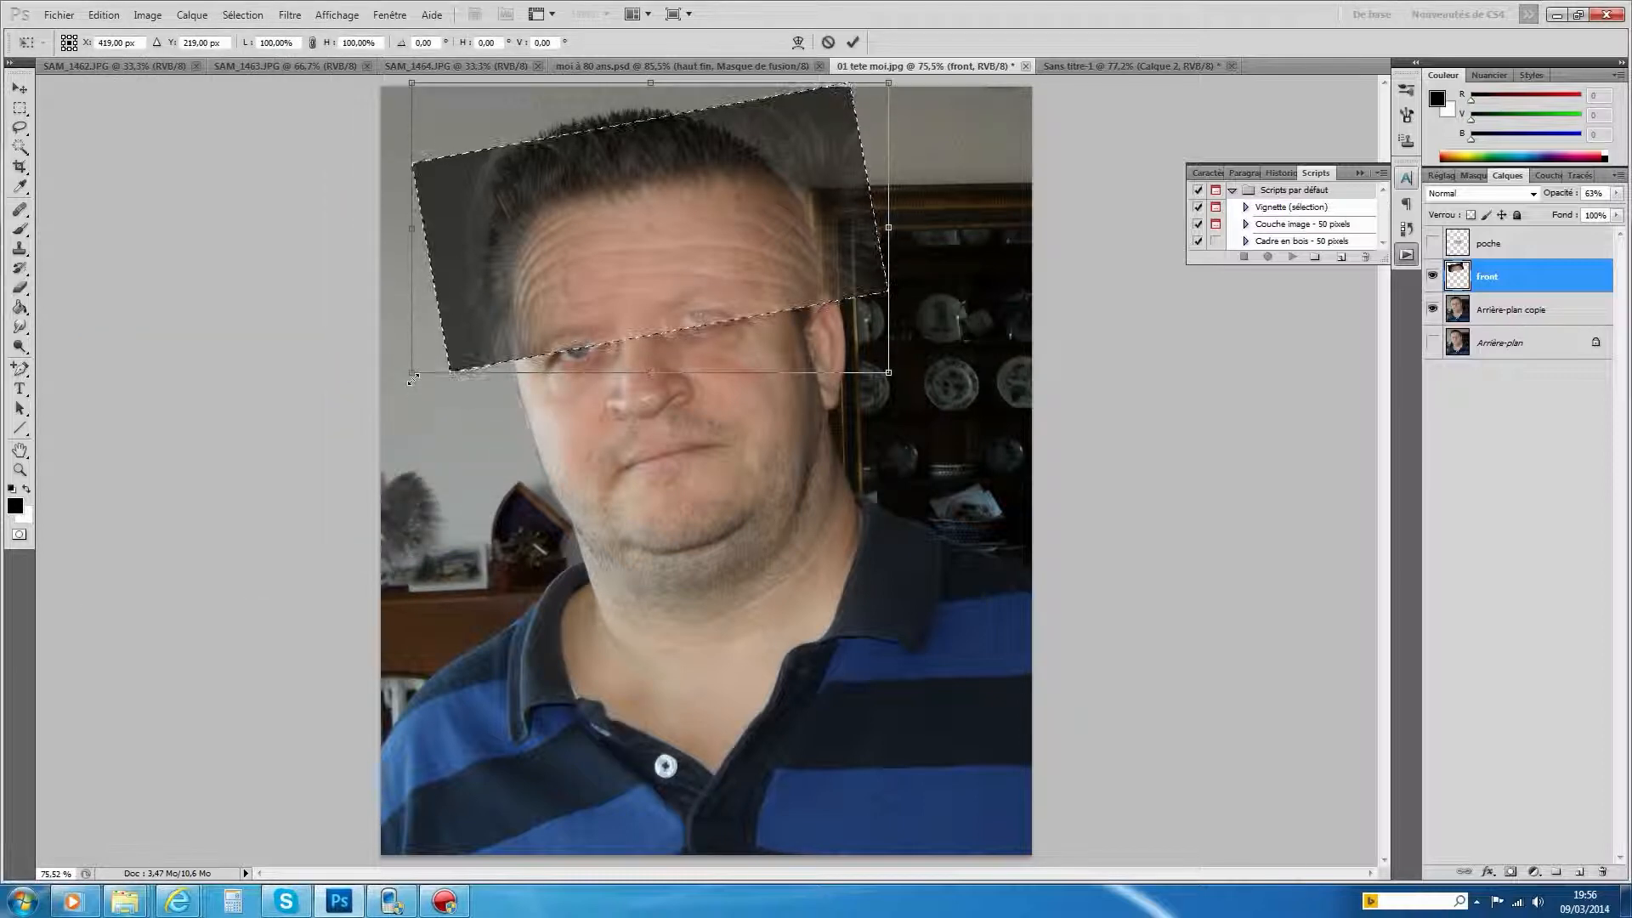
pyautogui.moveTo(414, 375); pyautogui.dragTo(556, 310)
pyautogui.moveTo(702, 222); pyautogui.dragTo(571, 240)
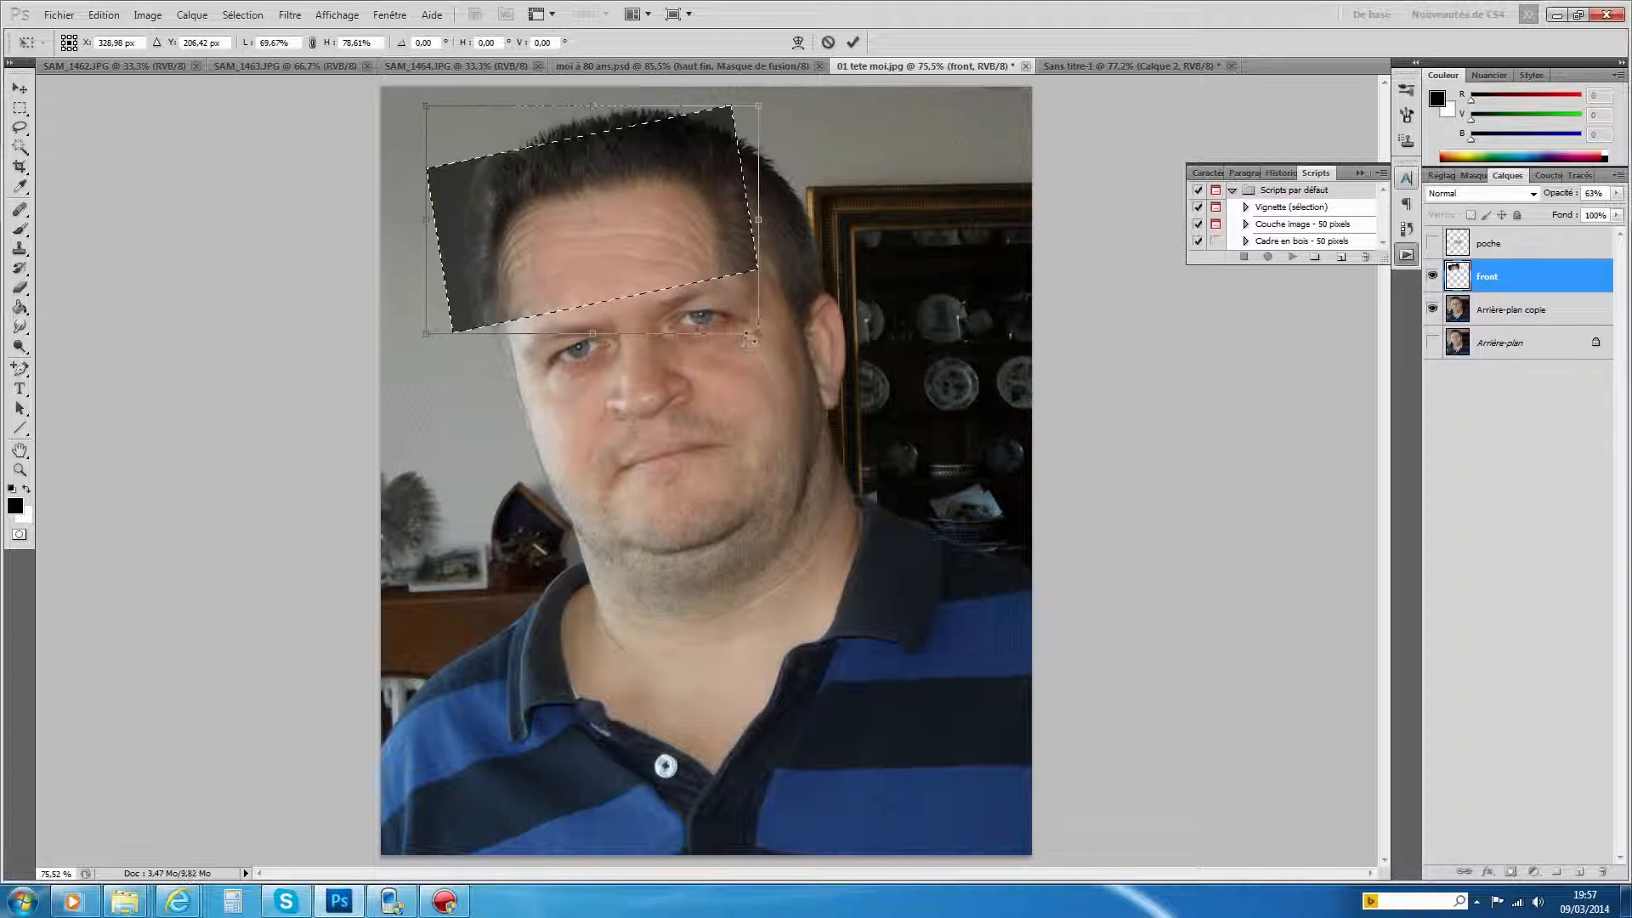
pyautogui.moveTo(759, 333); pyautogui.dragTo(821, 346)
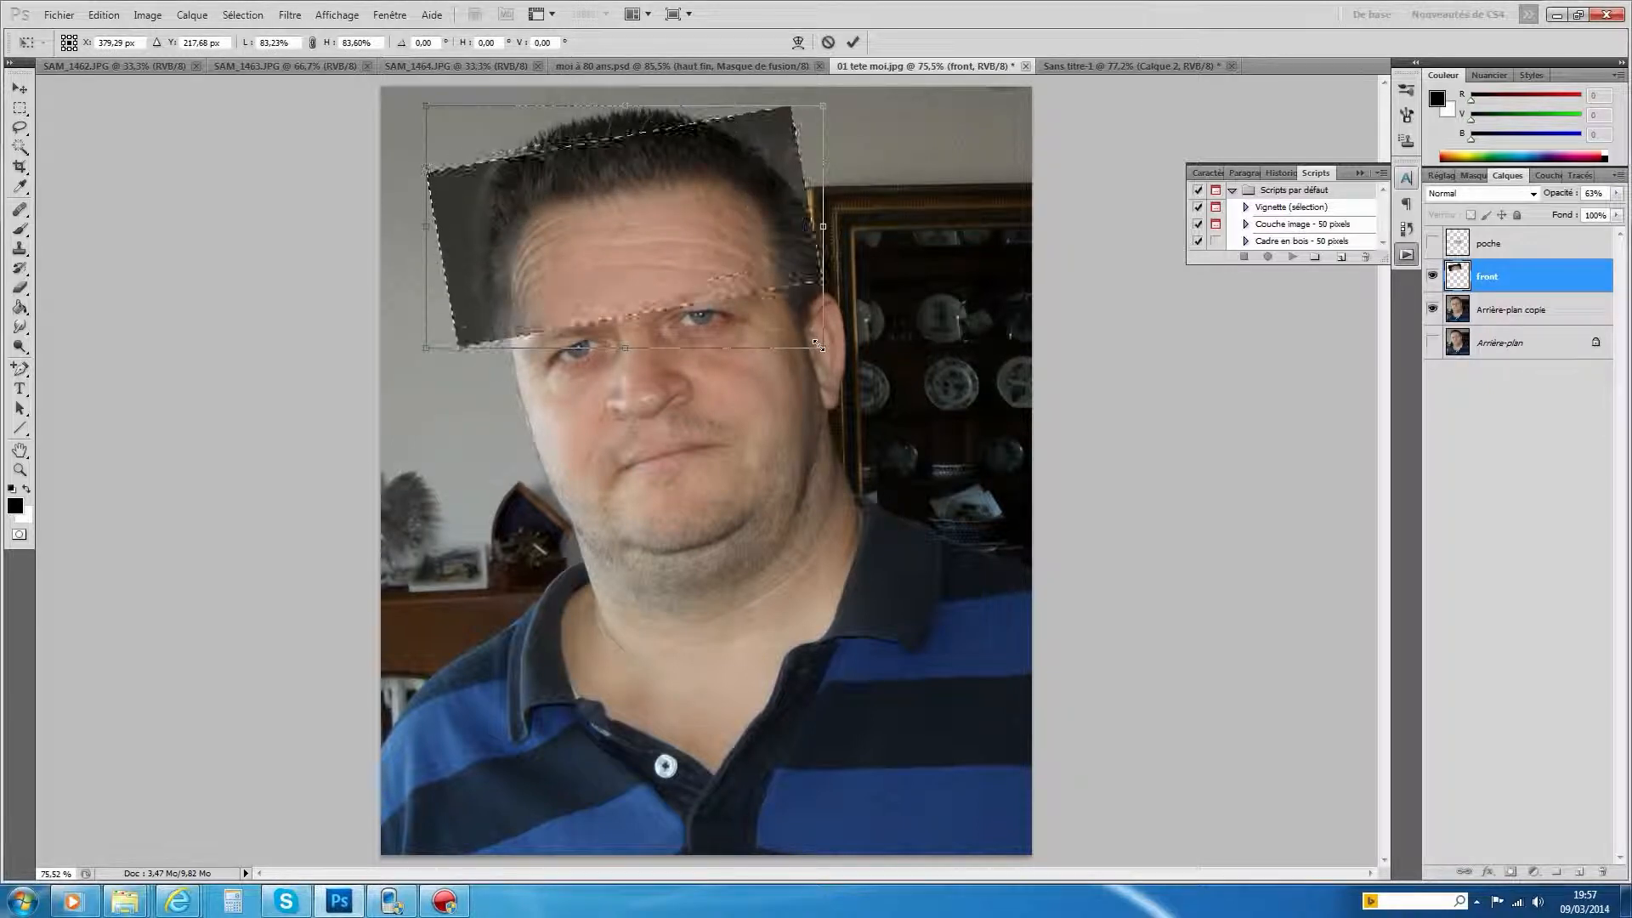
pyautogui.click(853, 41)
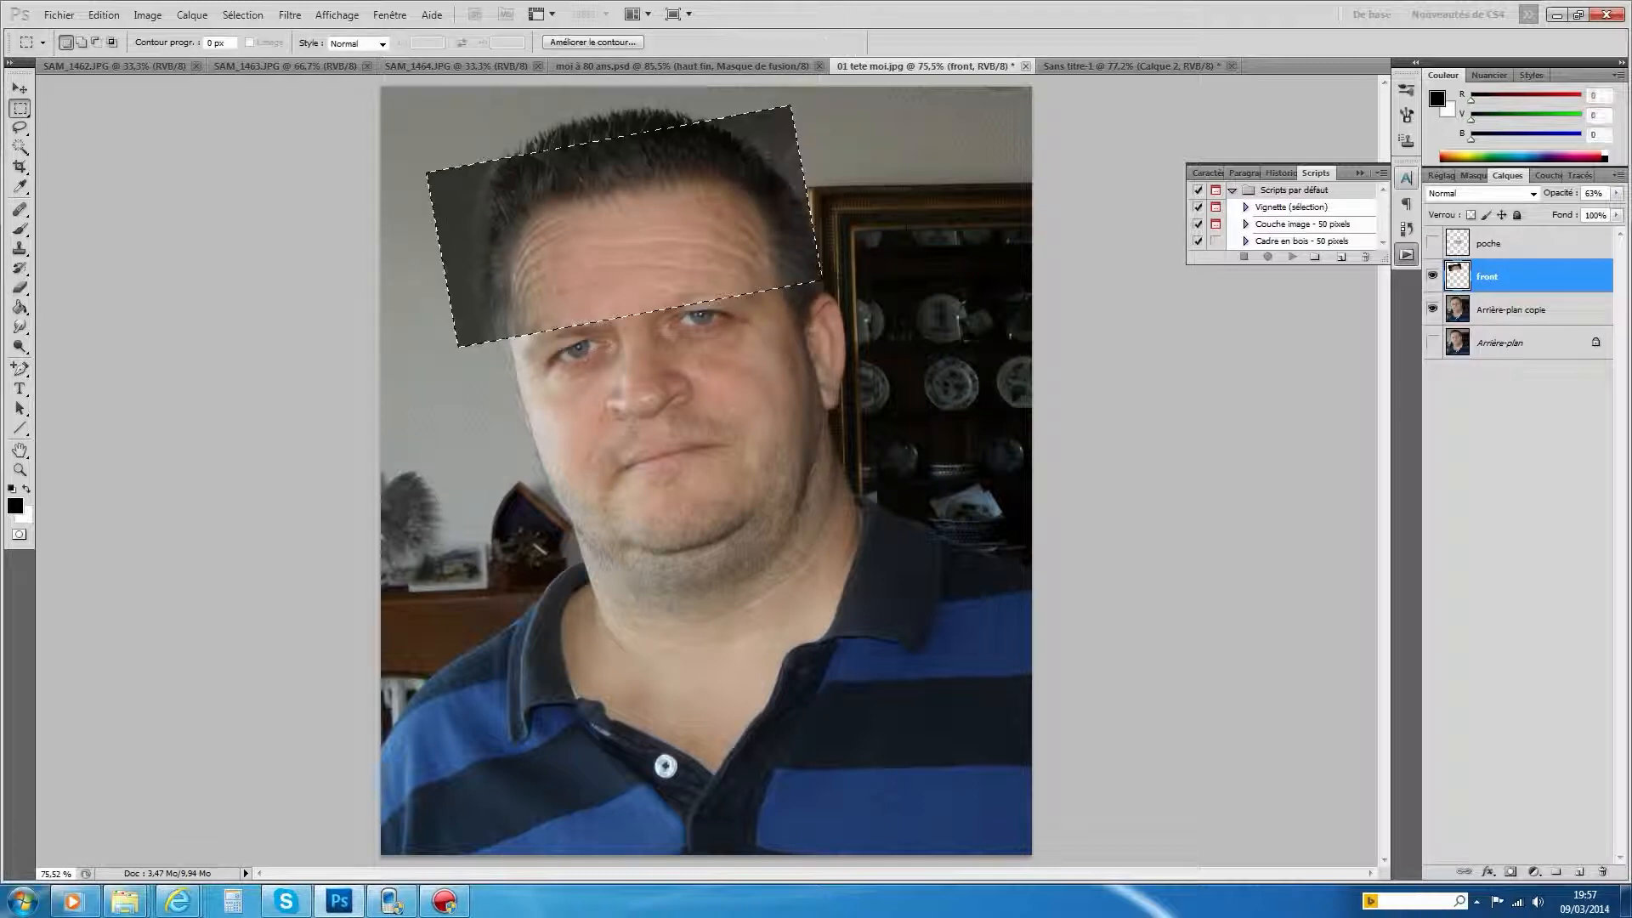
# Clear the selection and set the front layer's blend mode to Lumière crue
pyautogui.click(243, 14)
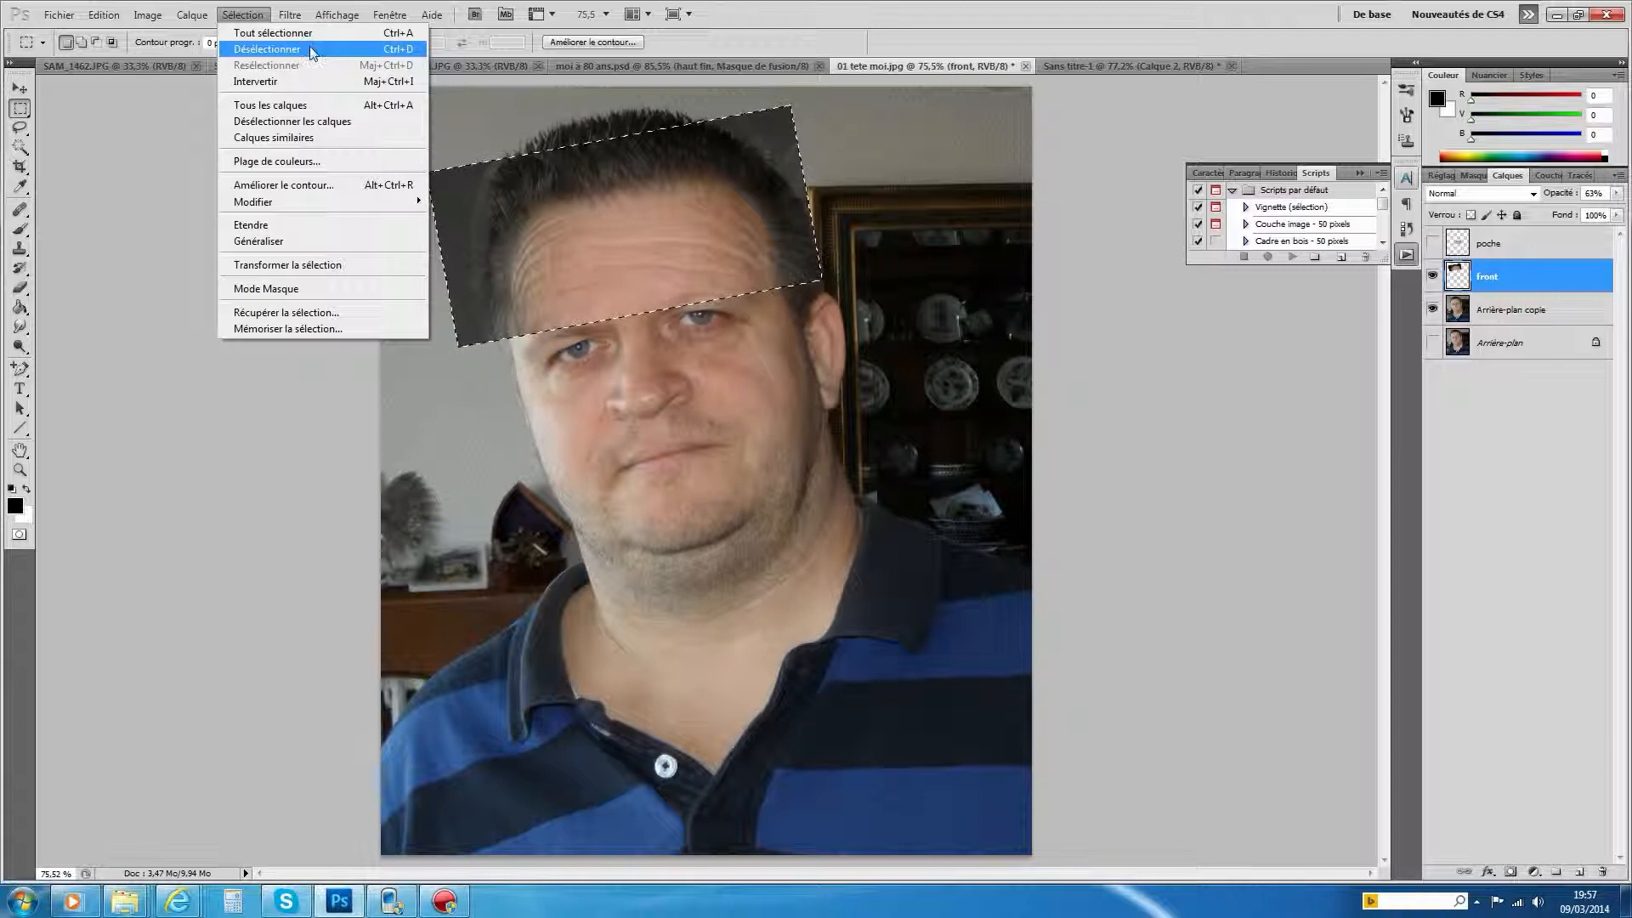
pyautogui.click(309, 47)
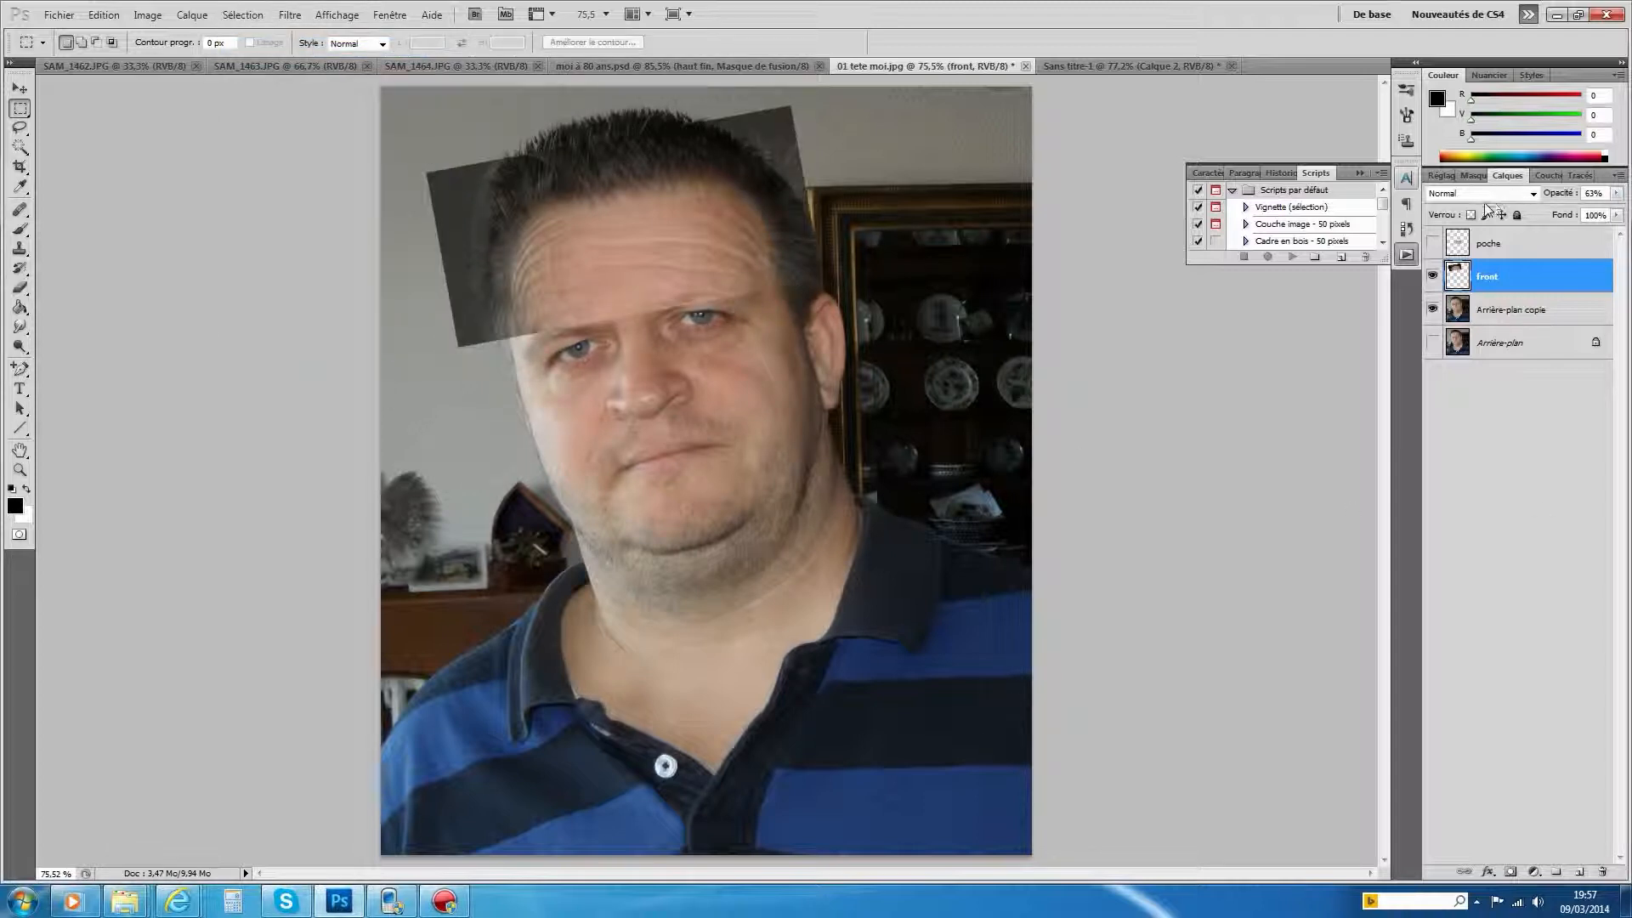
pyautogui.click(1535, 193)
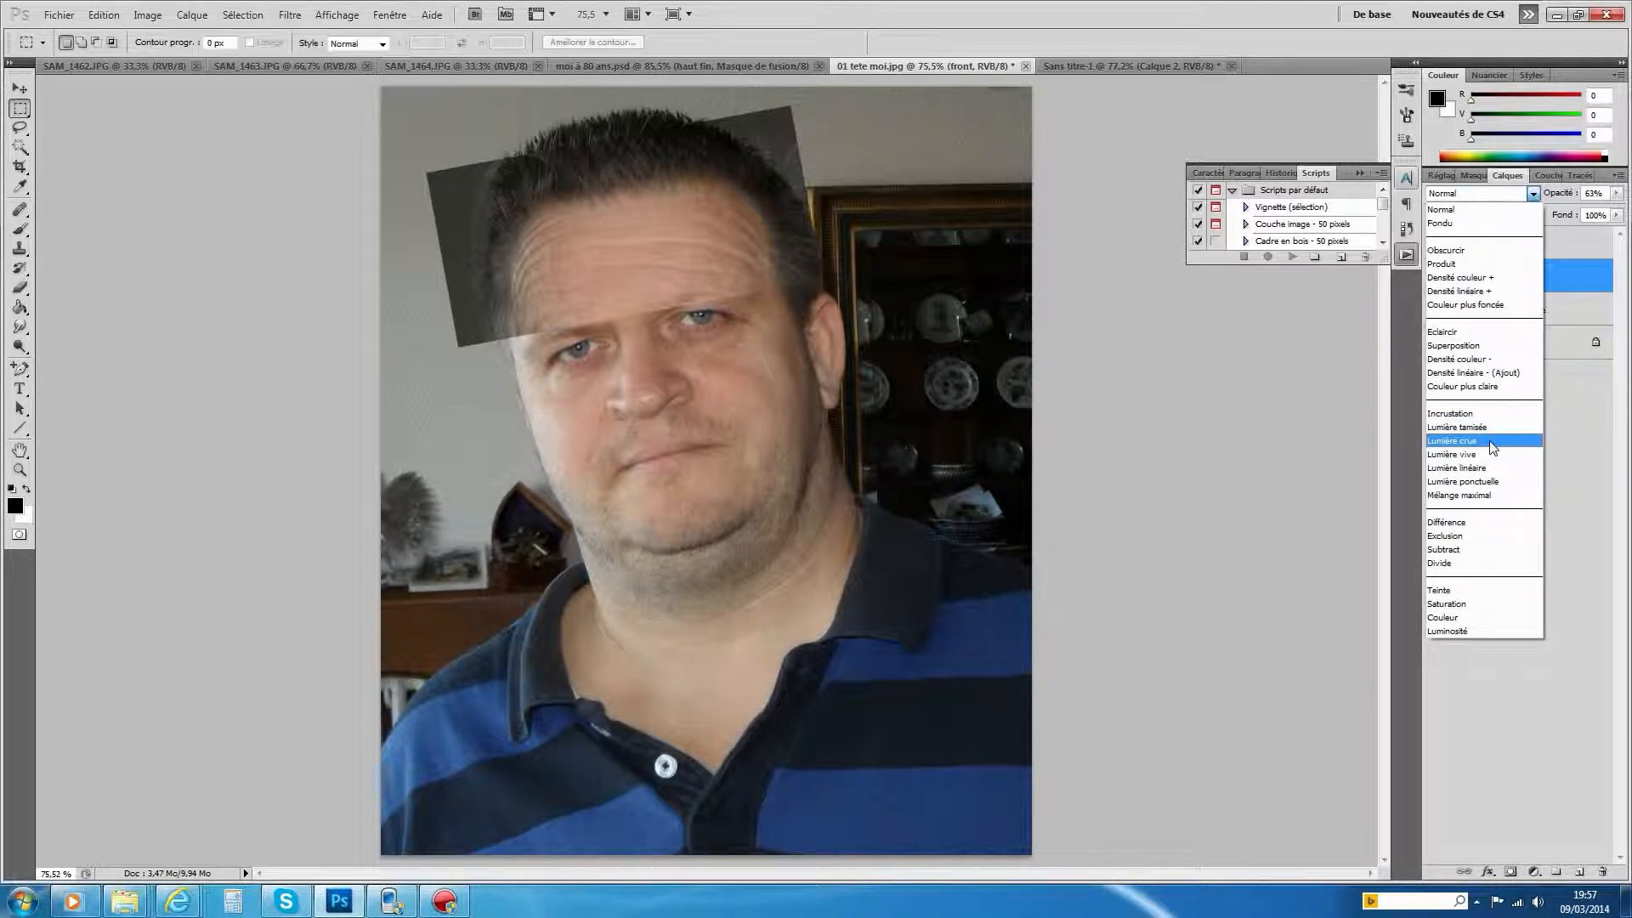
pyautogui.click(1489, 440)
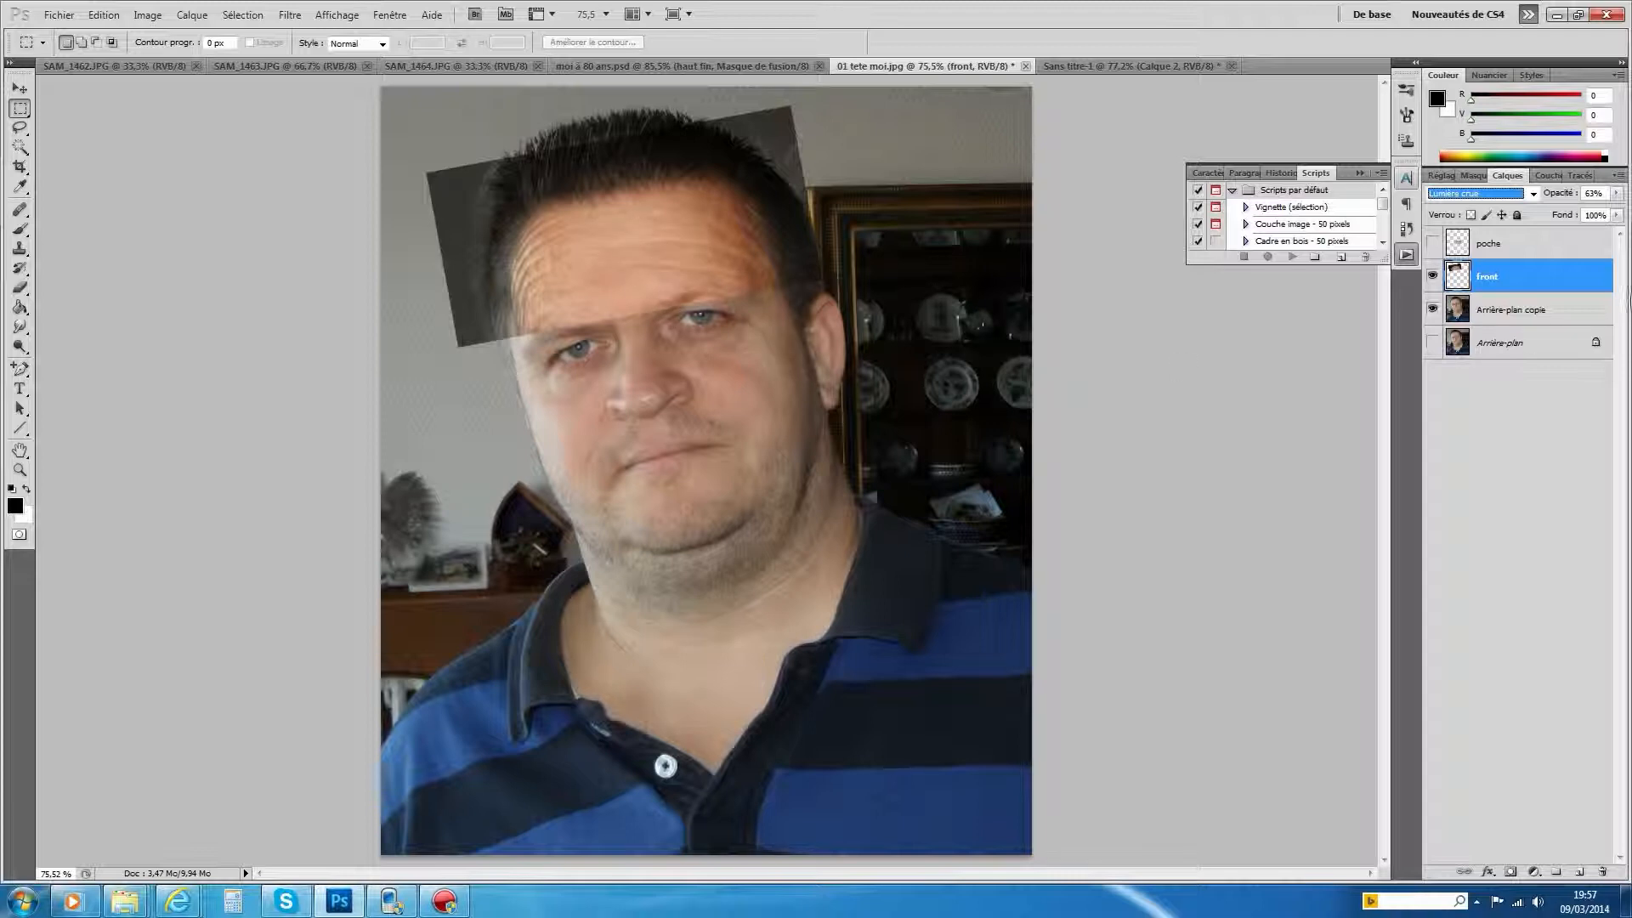
# Lower the front layer's opacity to 53%
pyautogui.click(1617, 193)
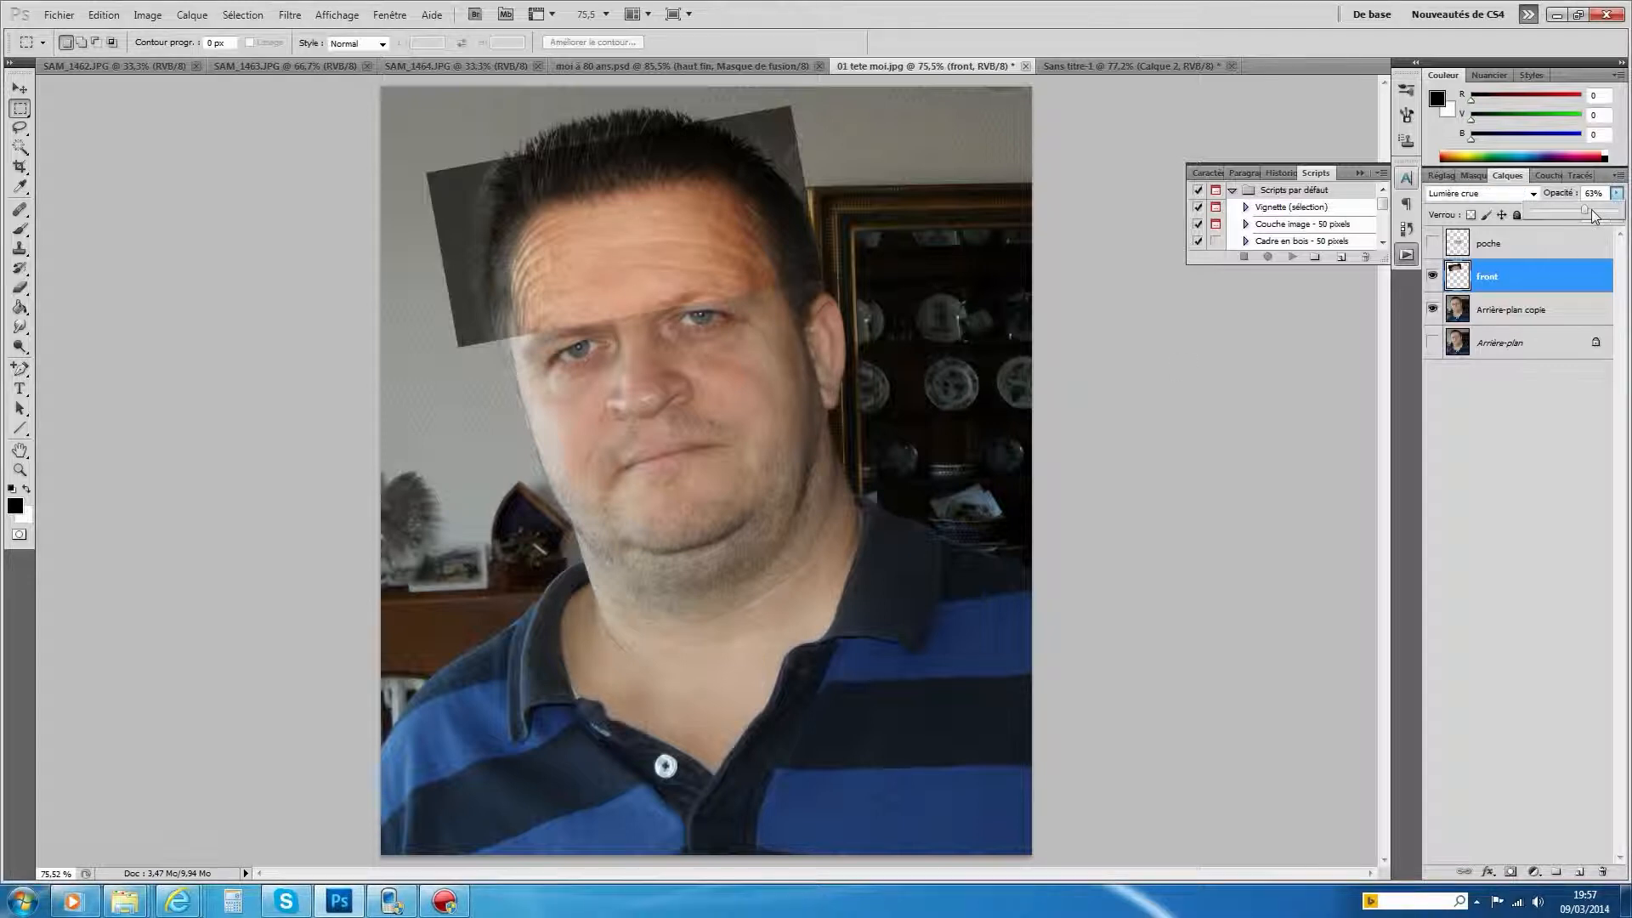
pyautogui.moveTo(1587, 214)
pyautogui.mouseDown()
pyautogui.moveTo(1611, 214)
pyautogui.moveTo(1544, 216)
pyautogui.moveTo(1575, 209)
pyautogui.mouseUp()
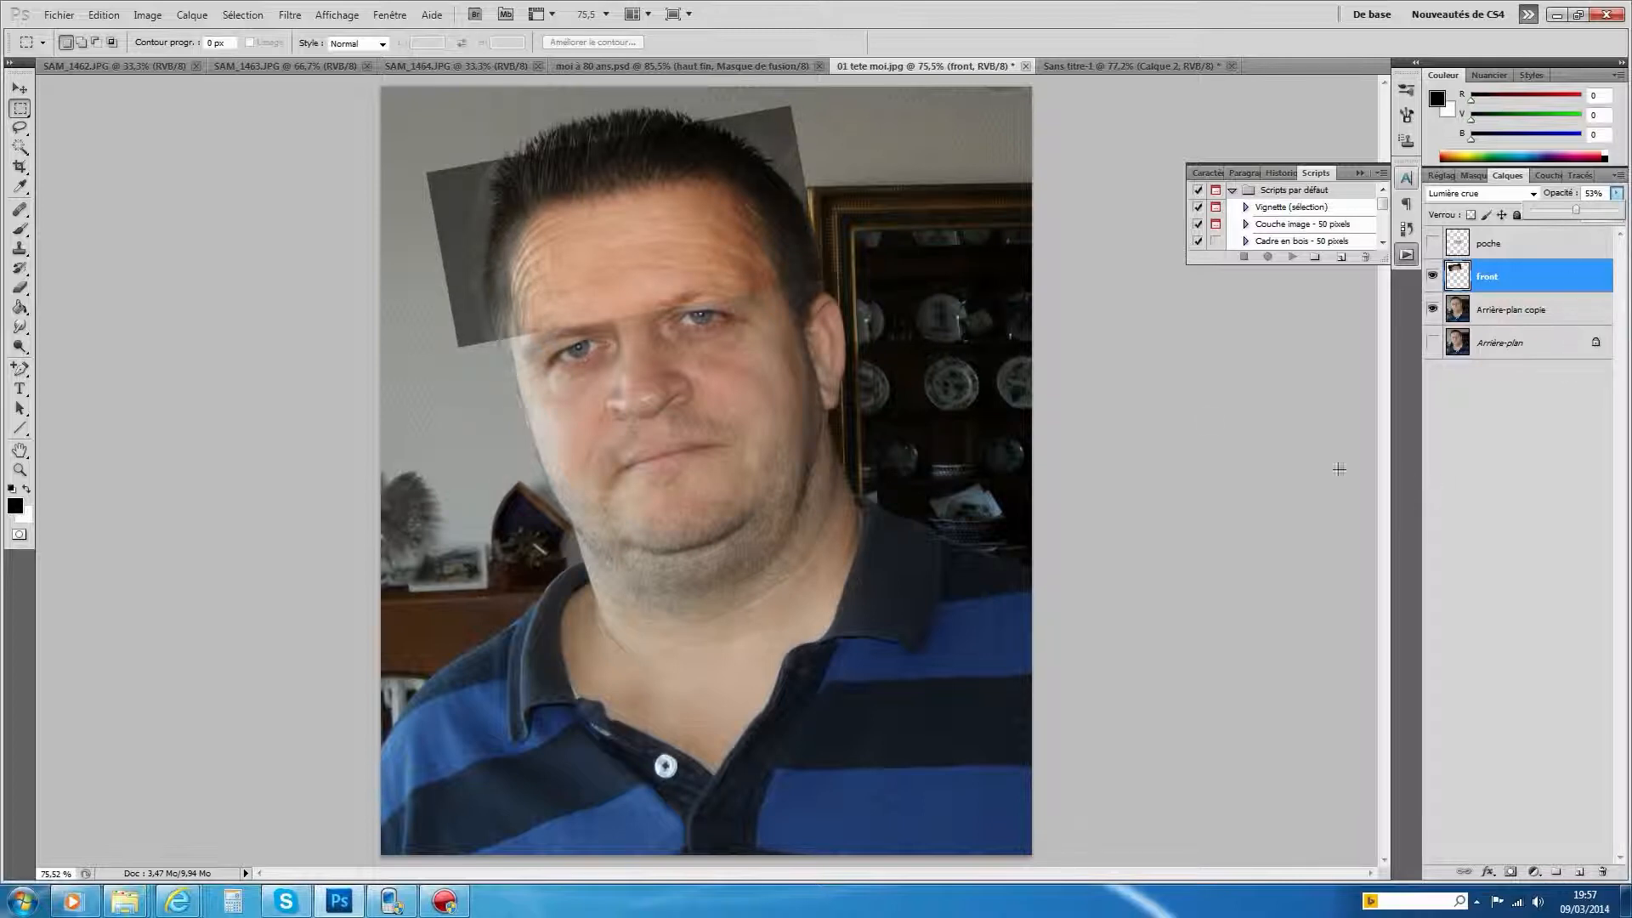
# Apply a slight Teinte/Saturation hue adjustment to the Rouges range of the Arrière-plan copie layer
pyautogui.click(1457, 315)
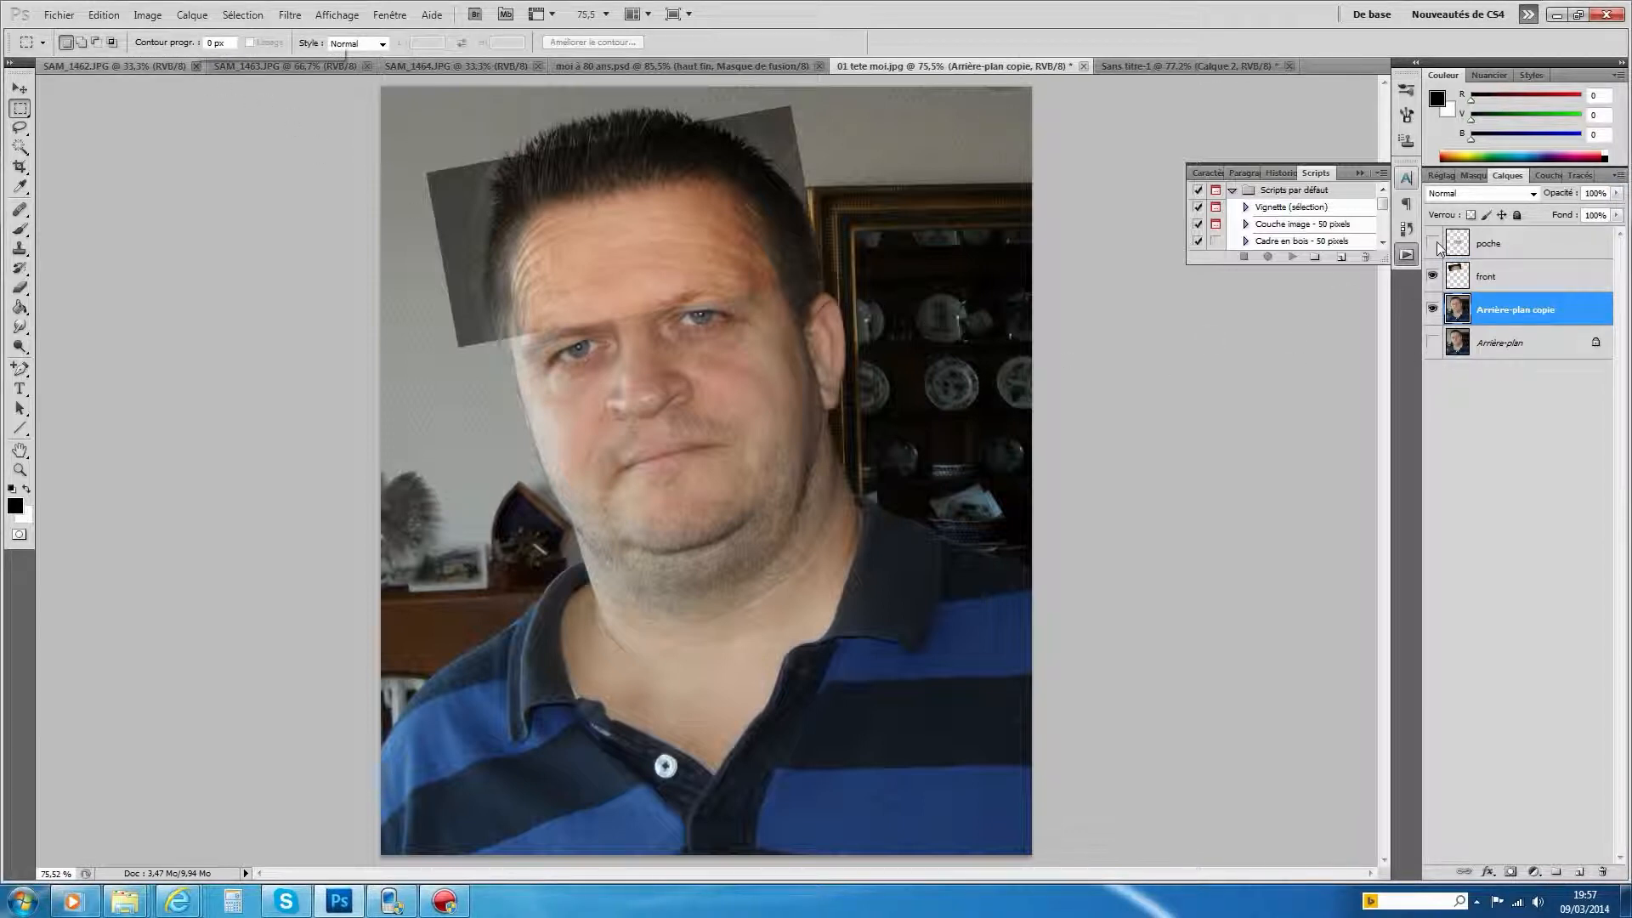
pyautogui.click(103, 15)
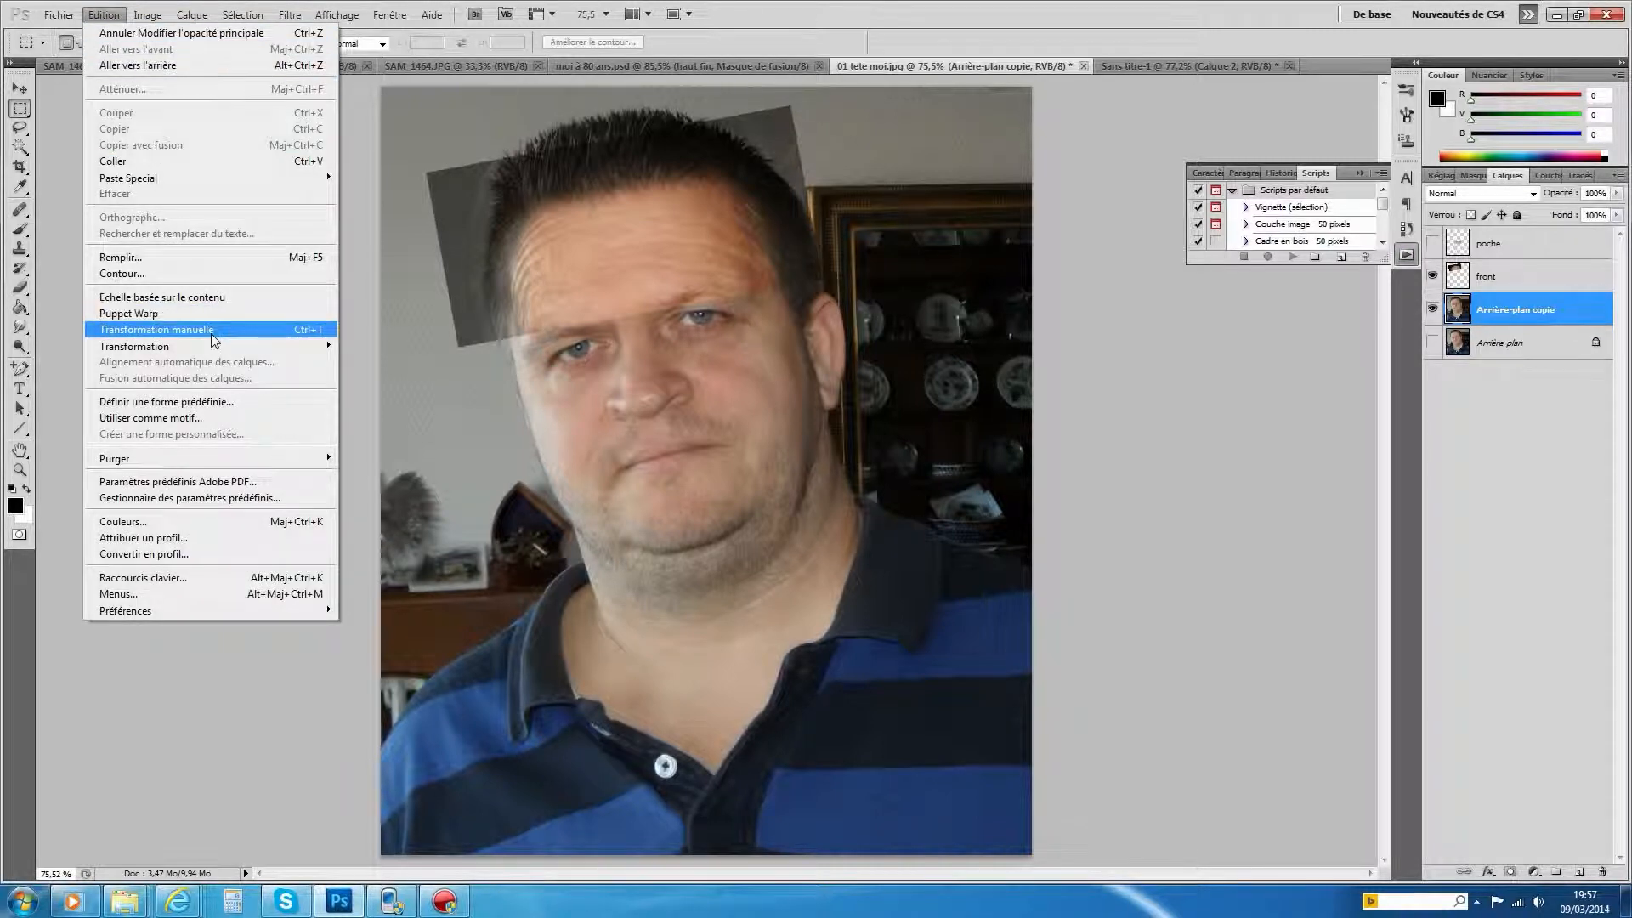
pyautogui.click(134, 15)
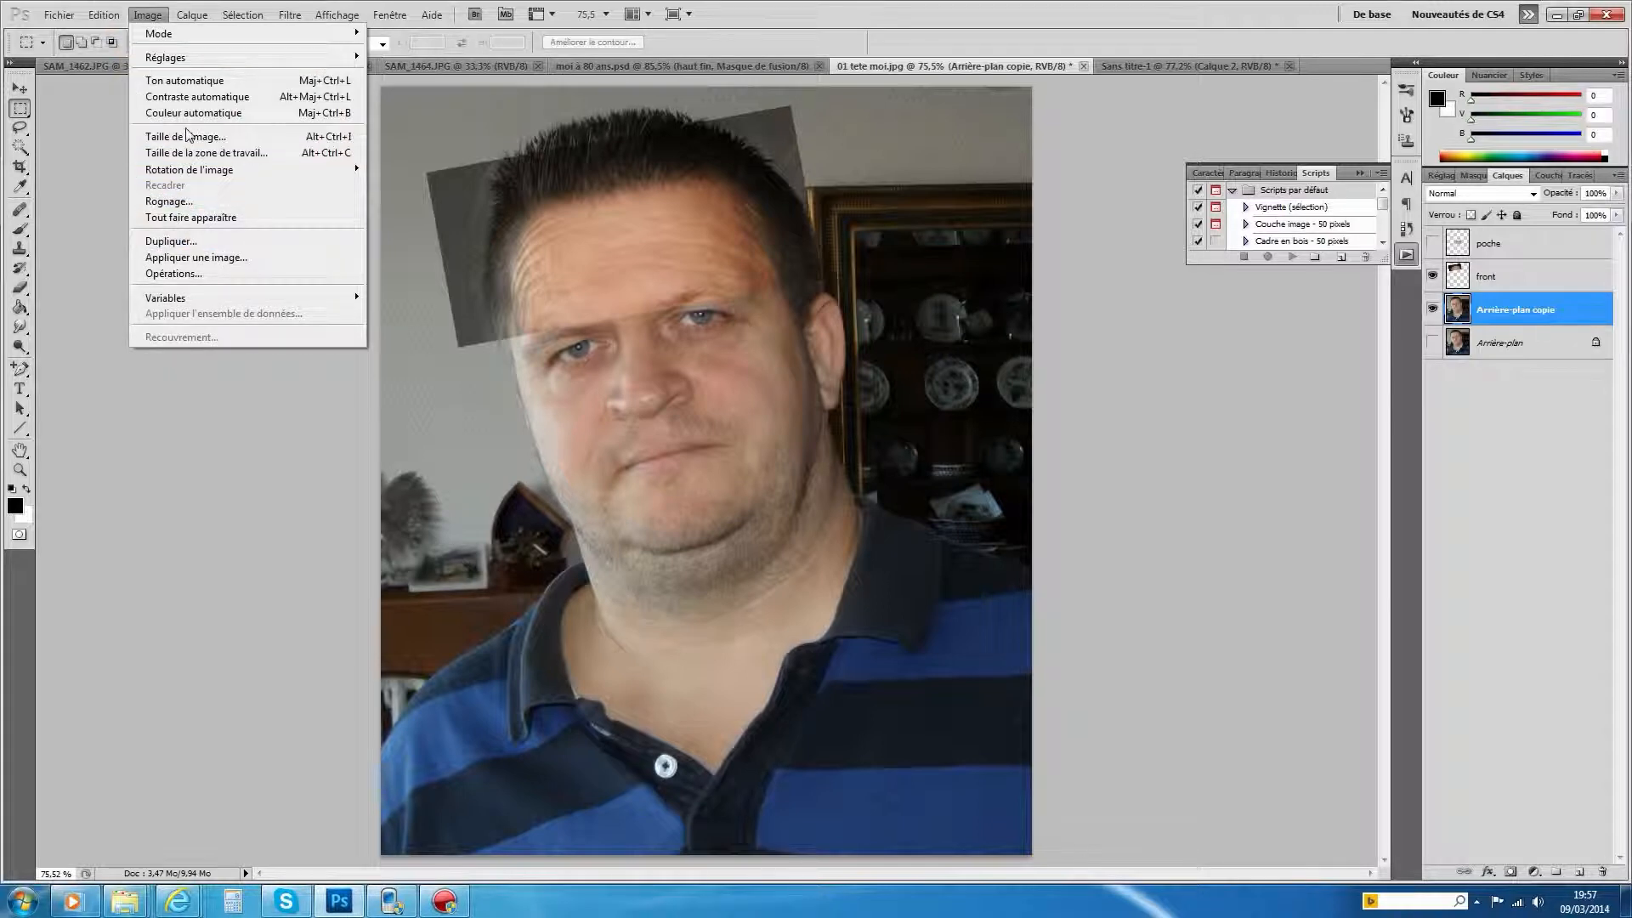
pyautogui.moveTo(194, 57)
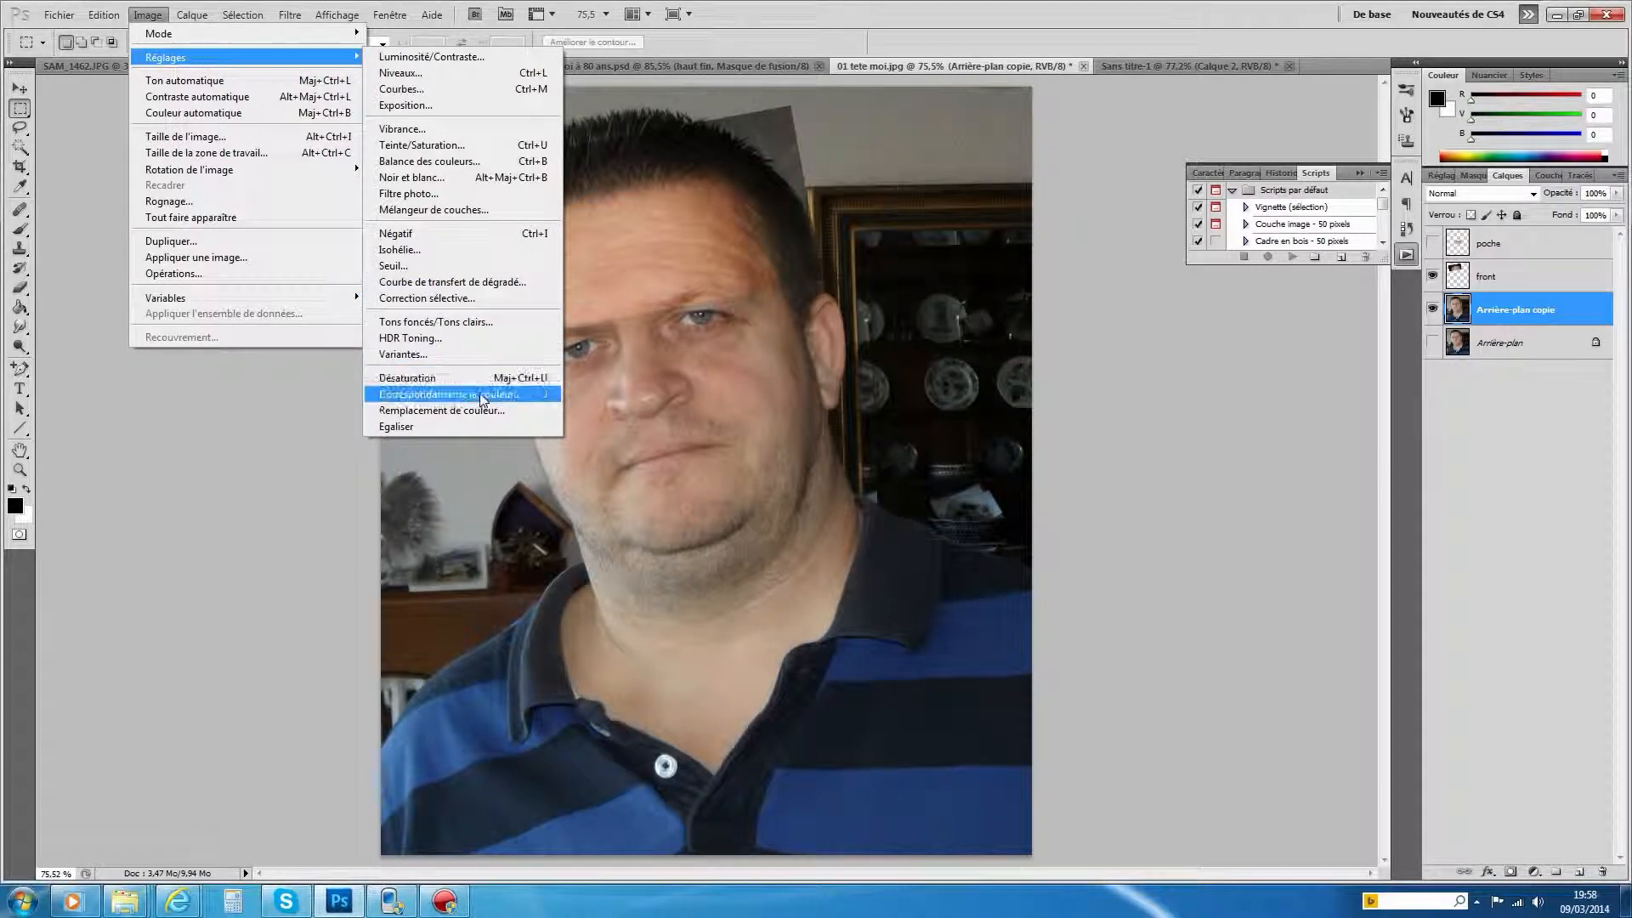
pyautogui.click(477, 154)
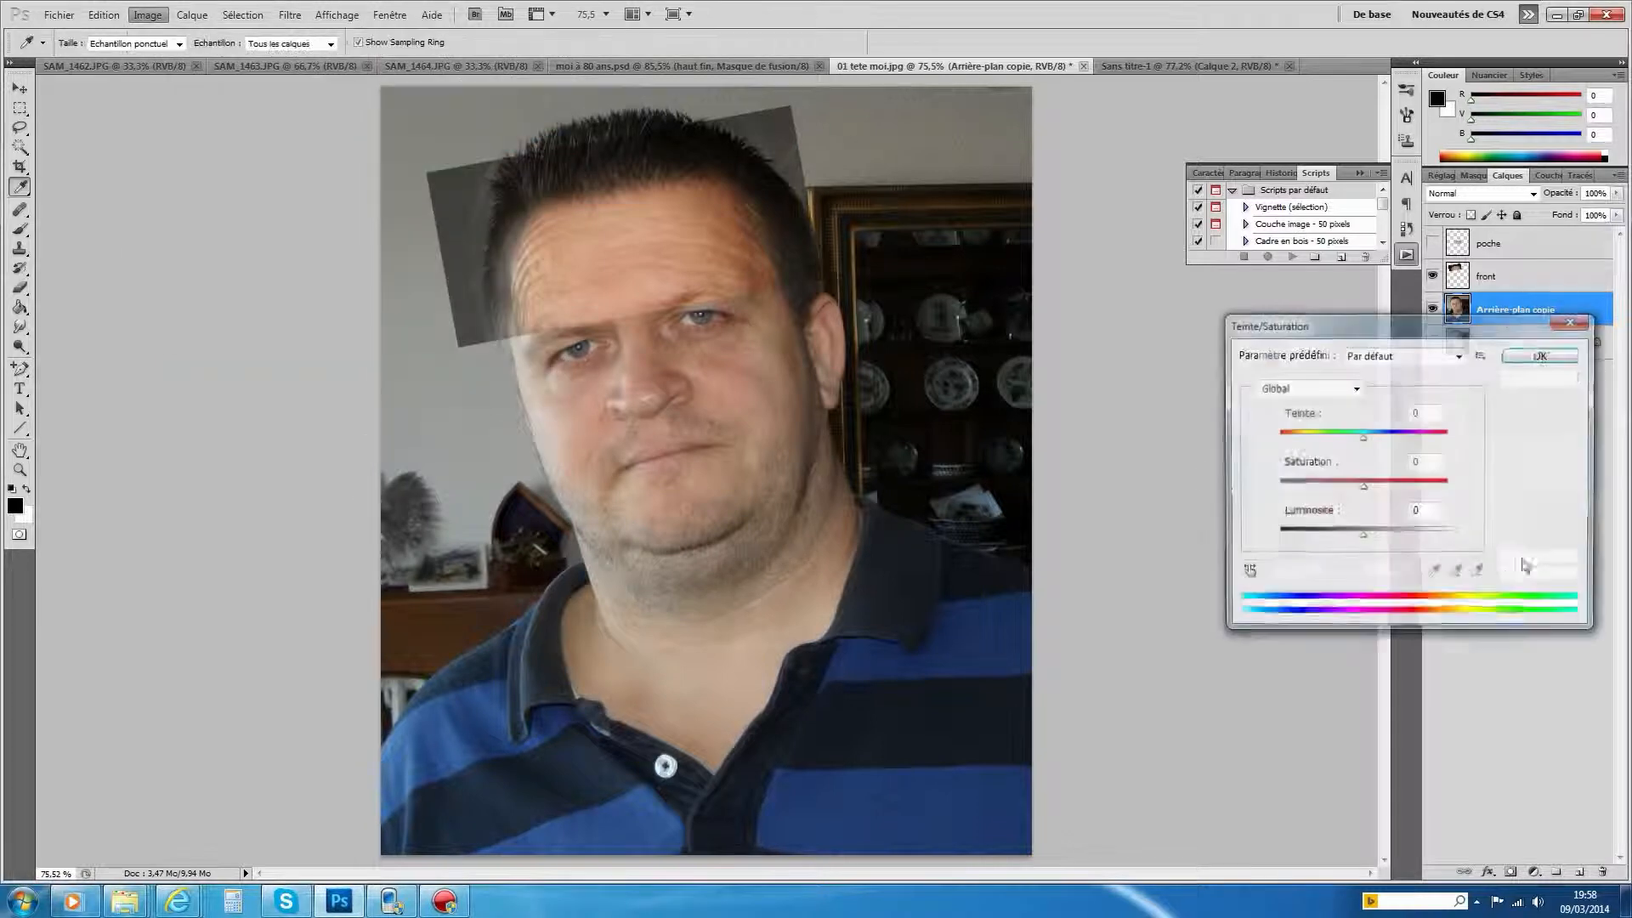
pyautogui.click(1357, 393)
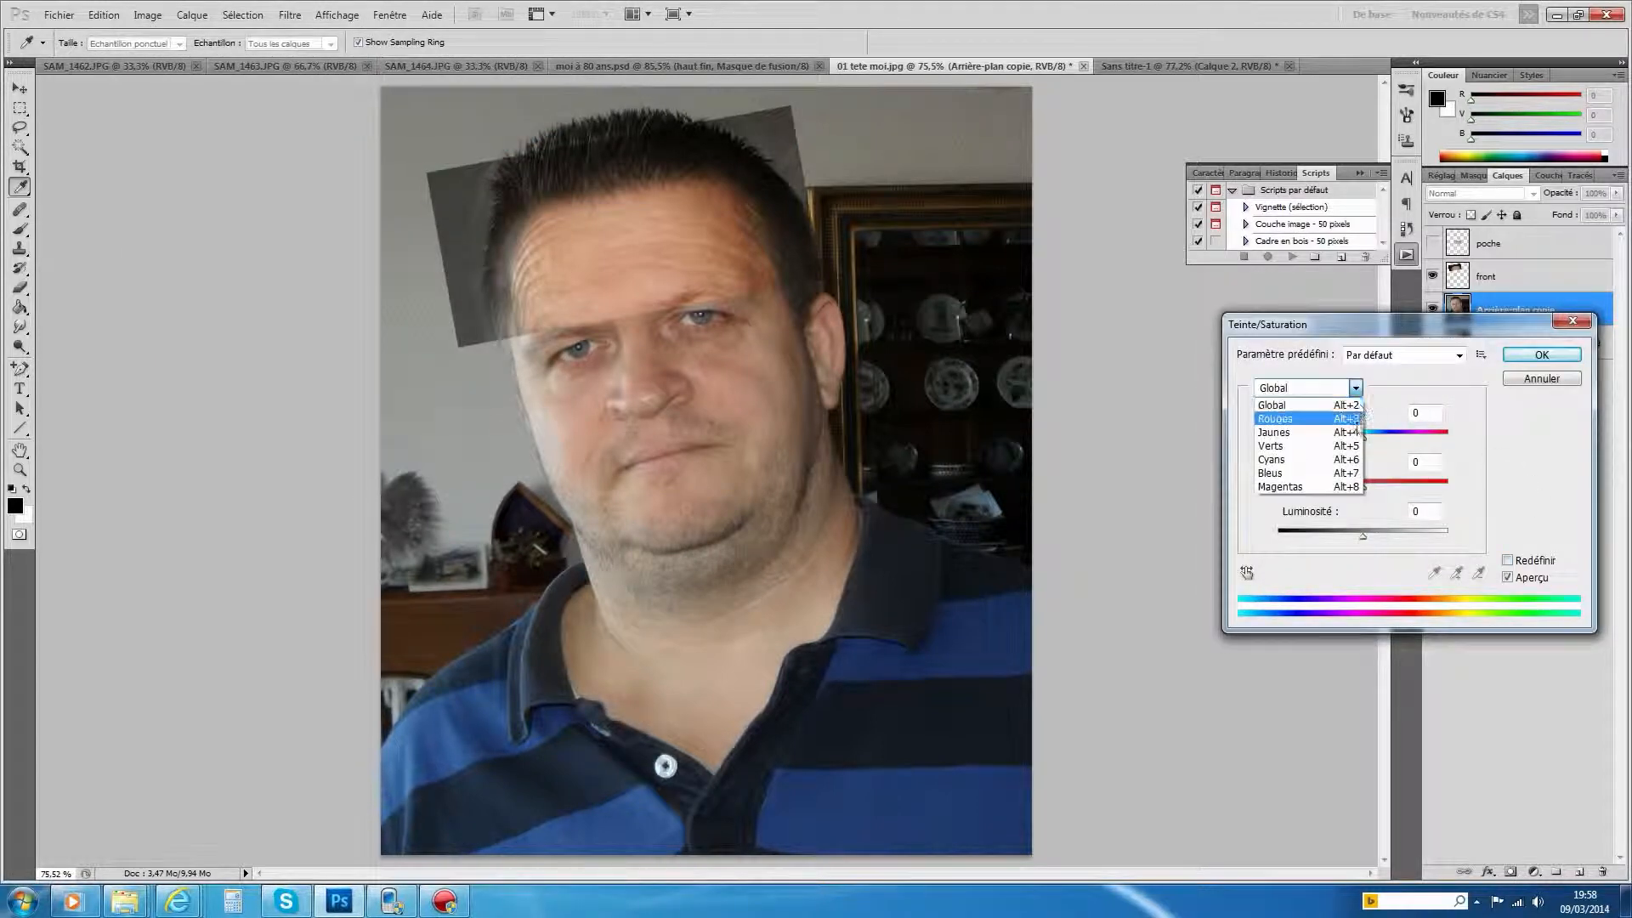
pyautogui.click(1356, 421)
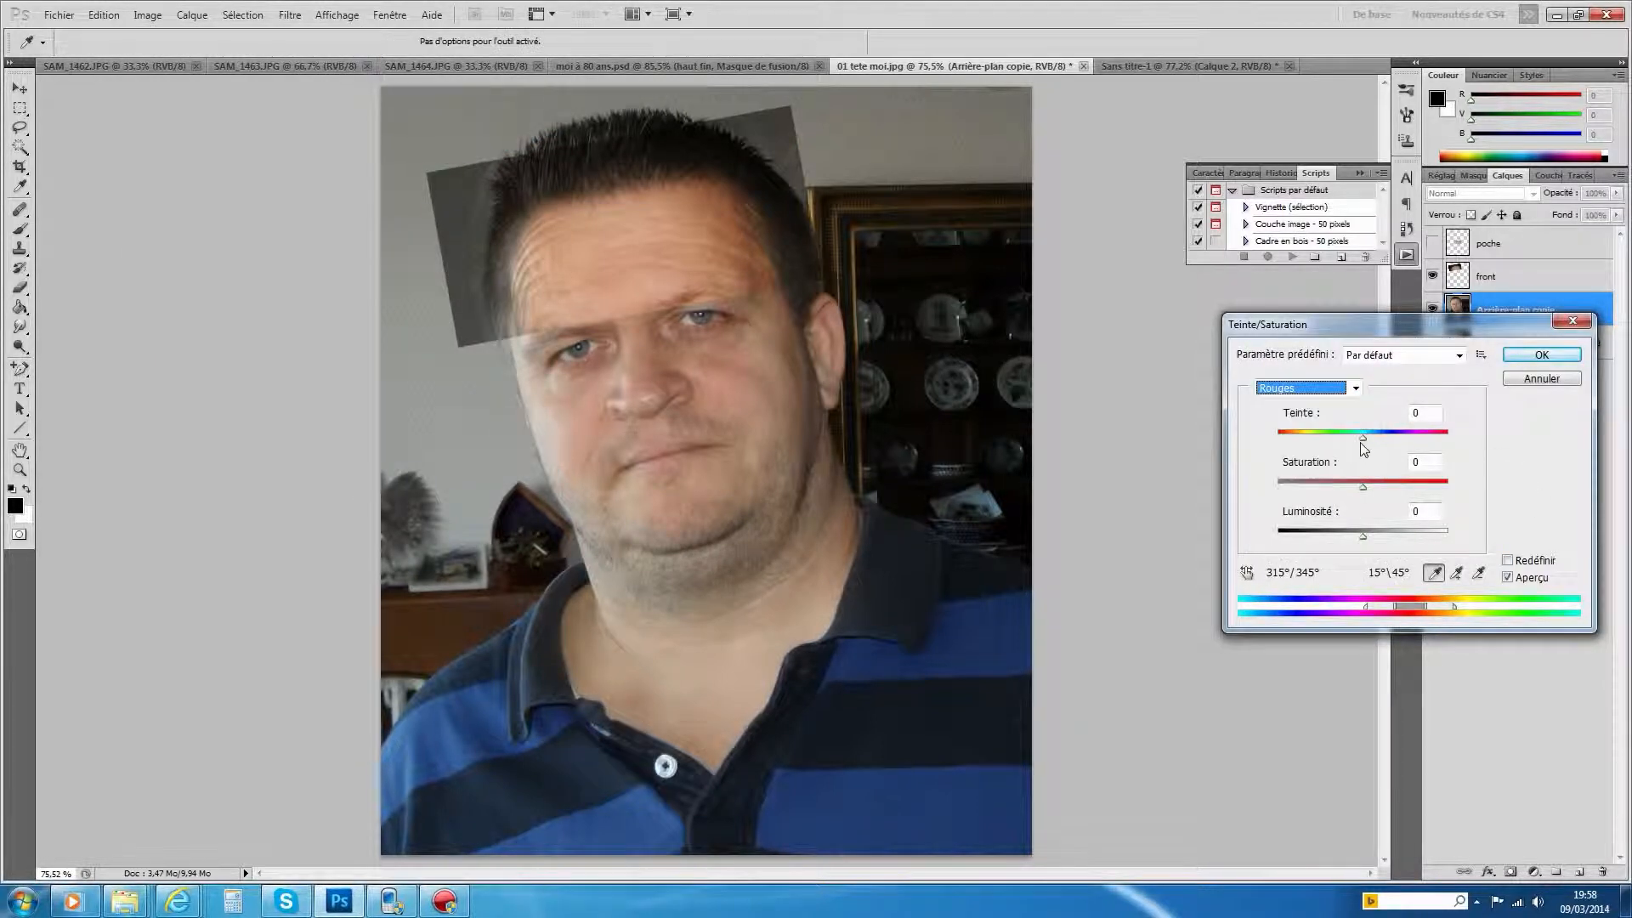
pyautogui.click(1362, 440)
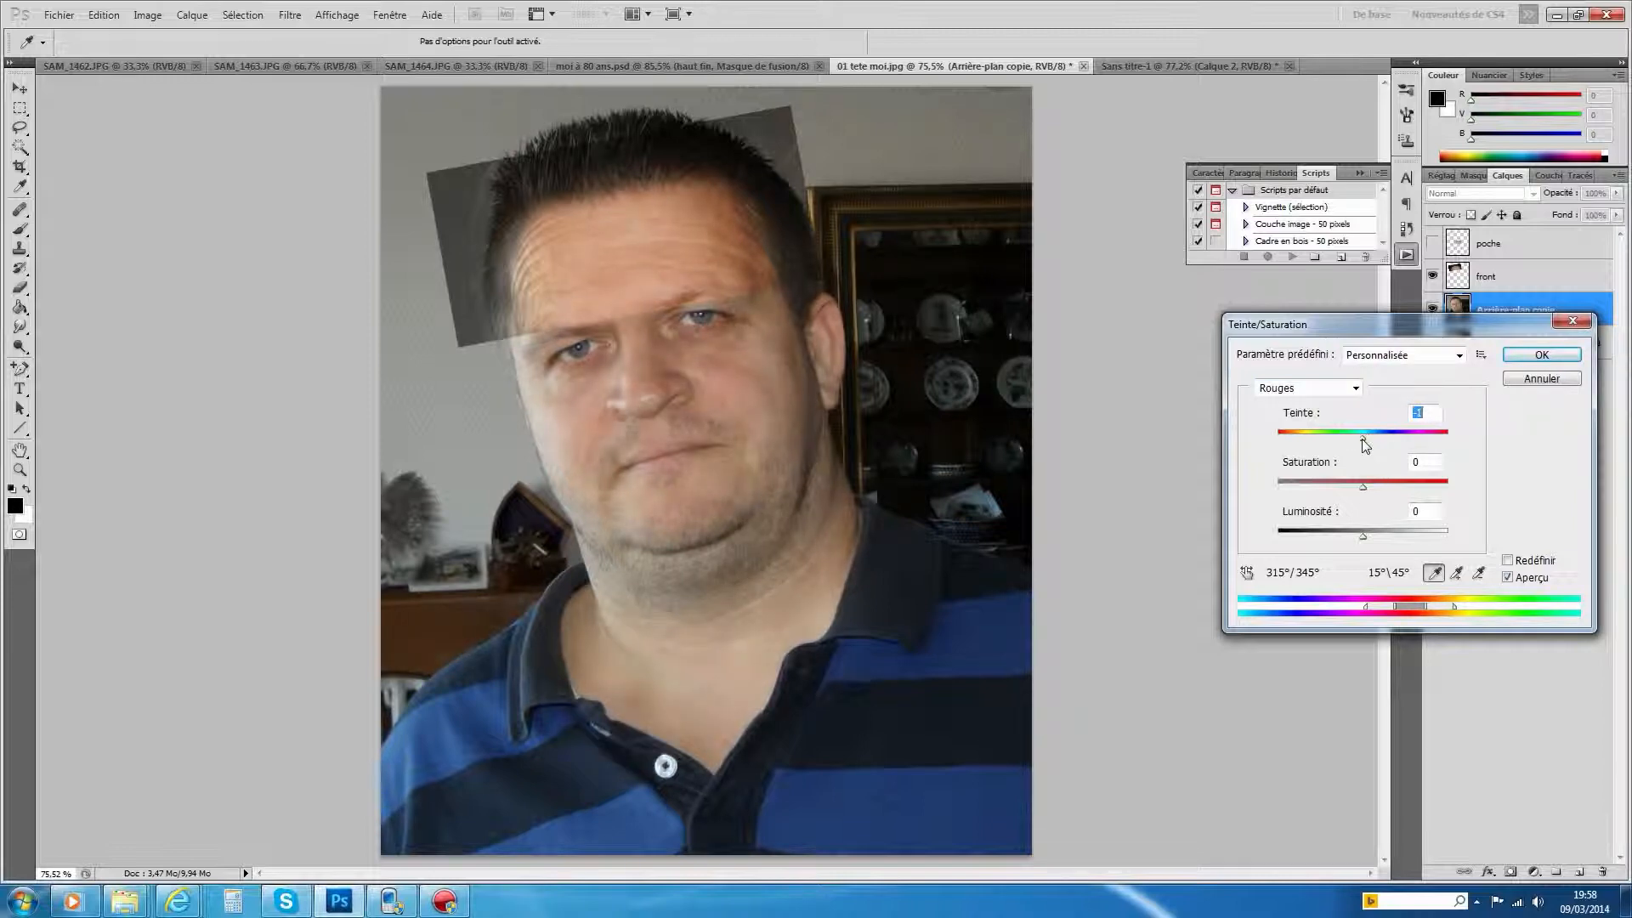
pyautogui.moveTo(1367, 445); pyautogui.dragTo(1364, 444)
pyautogui.click(1363, 488)
pyautogui.click(1543, 354)
# Apply a selective colour correction to the Arrière-plan copie layer's Rouges with Magenta +27% and Jaune +96%, also adjusting Cyan
pyautogui.click(149, 15)
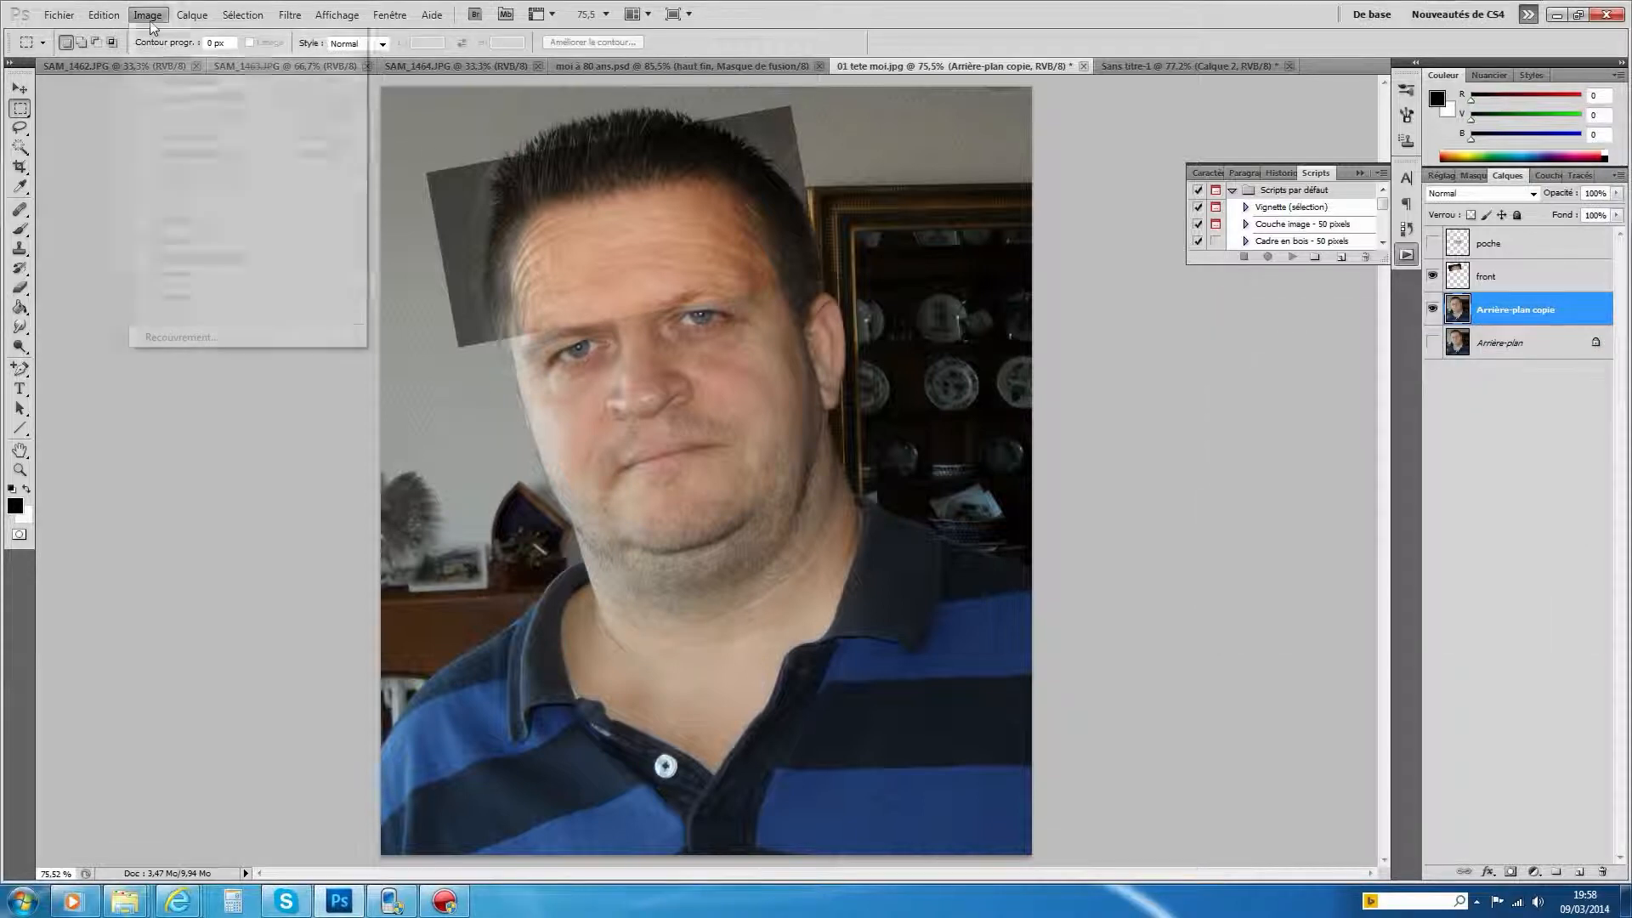
pyautogui.moveTo(255, 57)
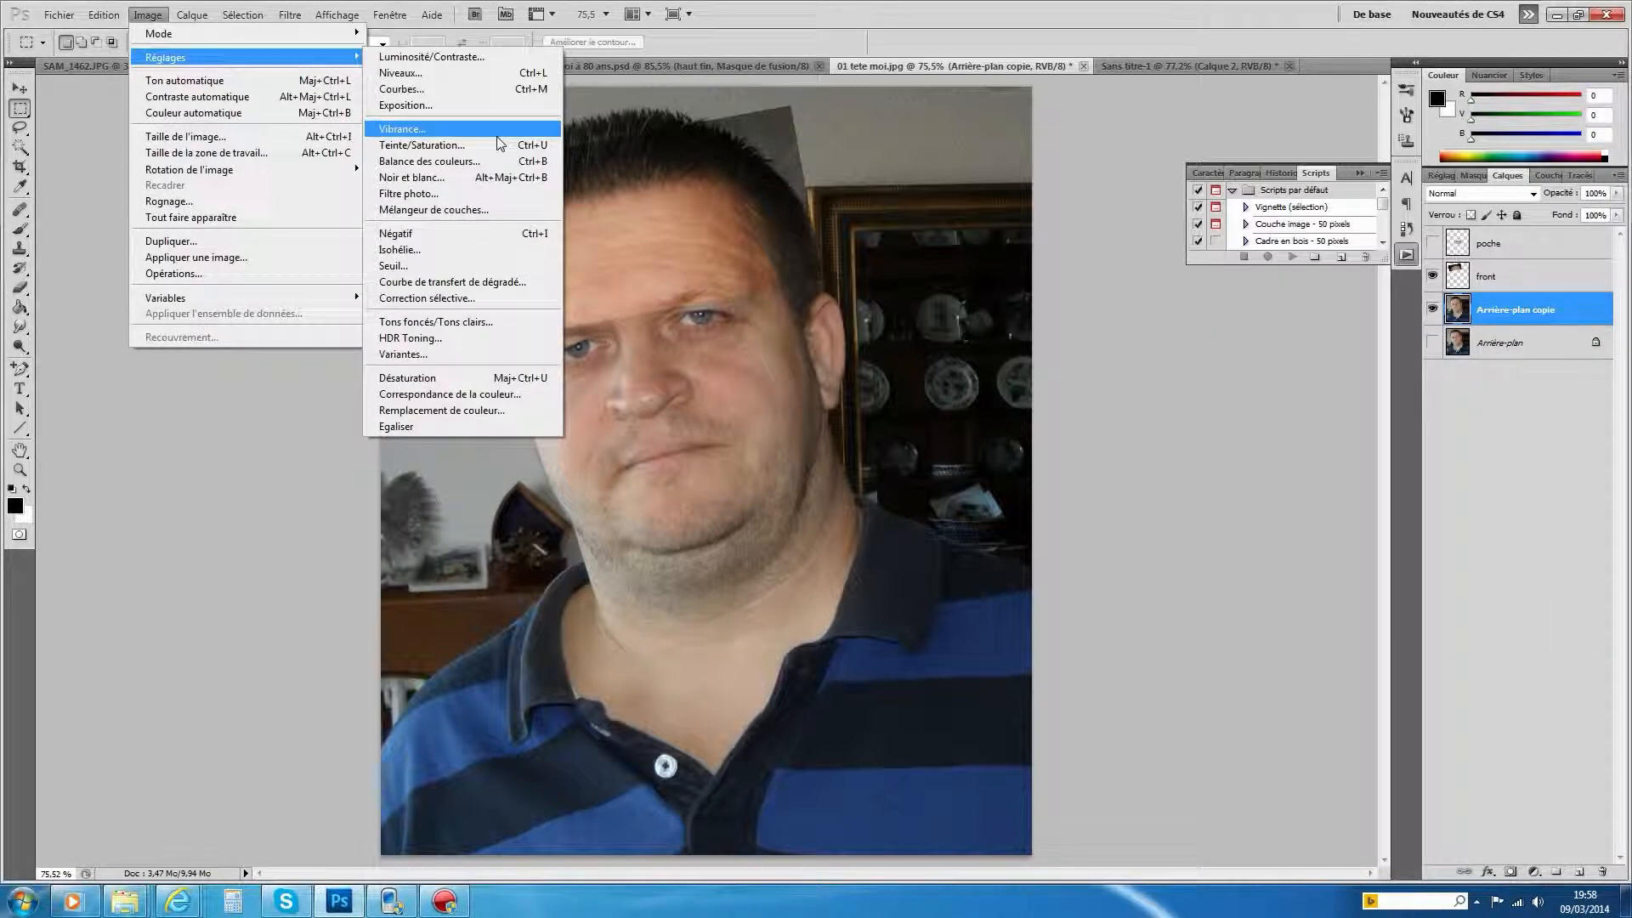
pyautogui.click(491, 298)
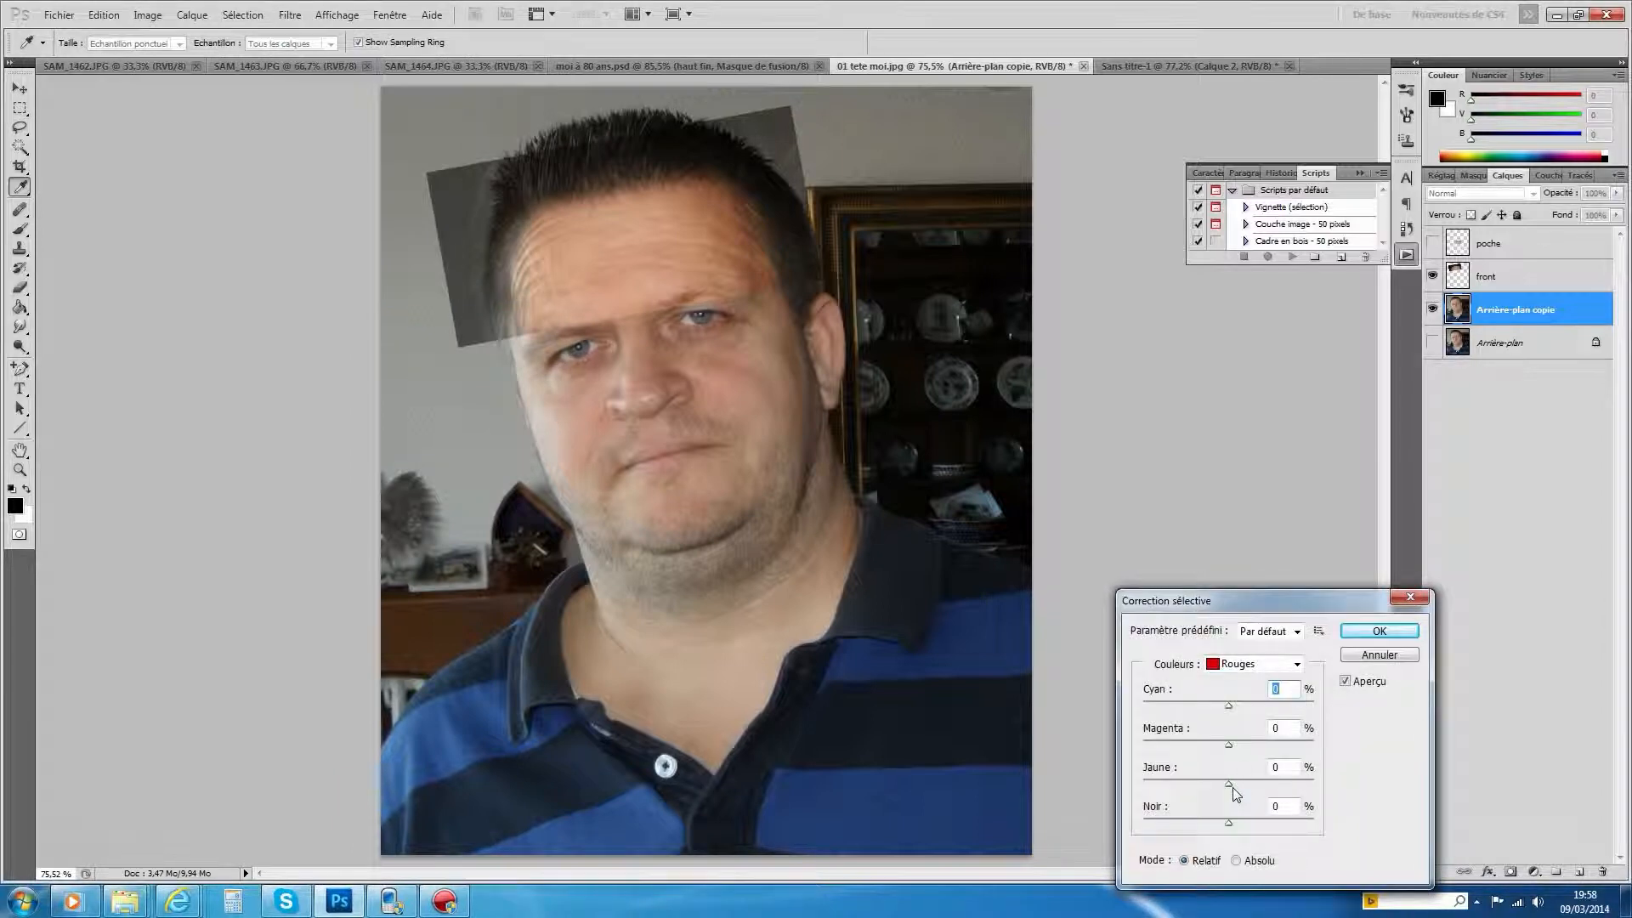
pyautogui.moveTo(1230, 786); pyautogui.dragTo(1232, 788)
pyautogui.moveTo(1289, 786); pyautogui.dragTo(1313, 782)
pyautogui.moveTo(1230, 745); pyautogui.dragTo(1258, 745)
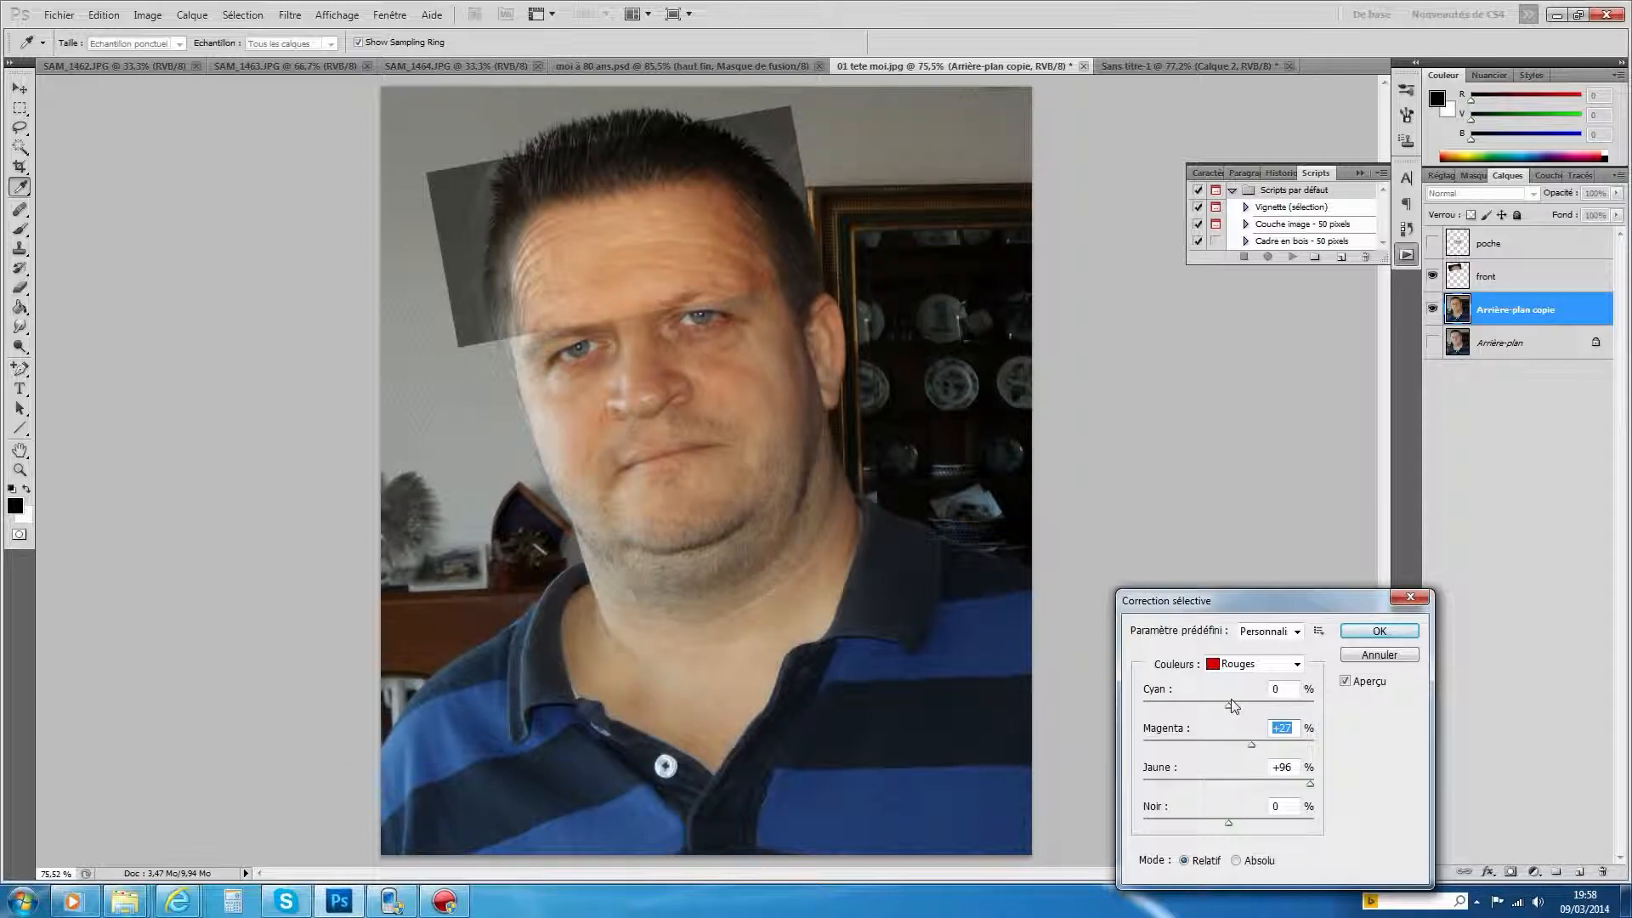
pyautogui.moveTo(1233, 713); pyautogui.dragTo(1220, 714)
pyautogui.click(1379, 631)
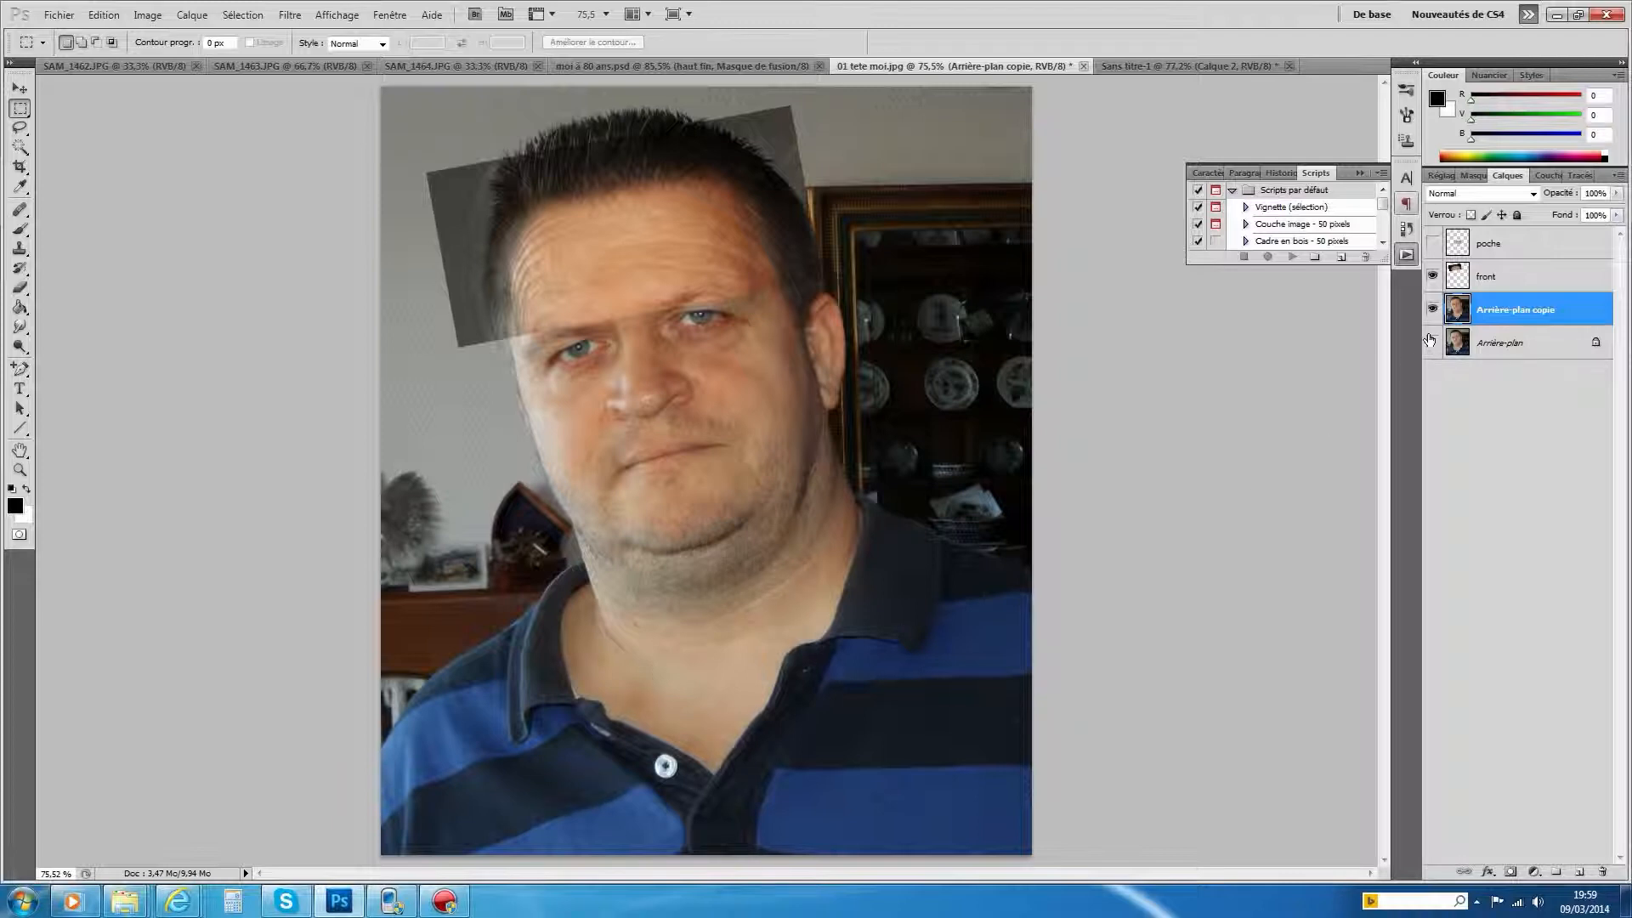
pyautogui.click(1534, 193)
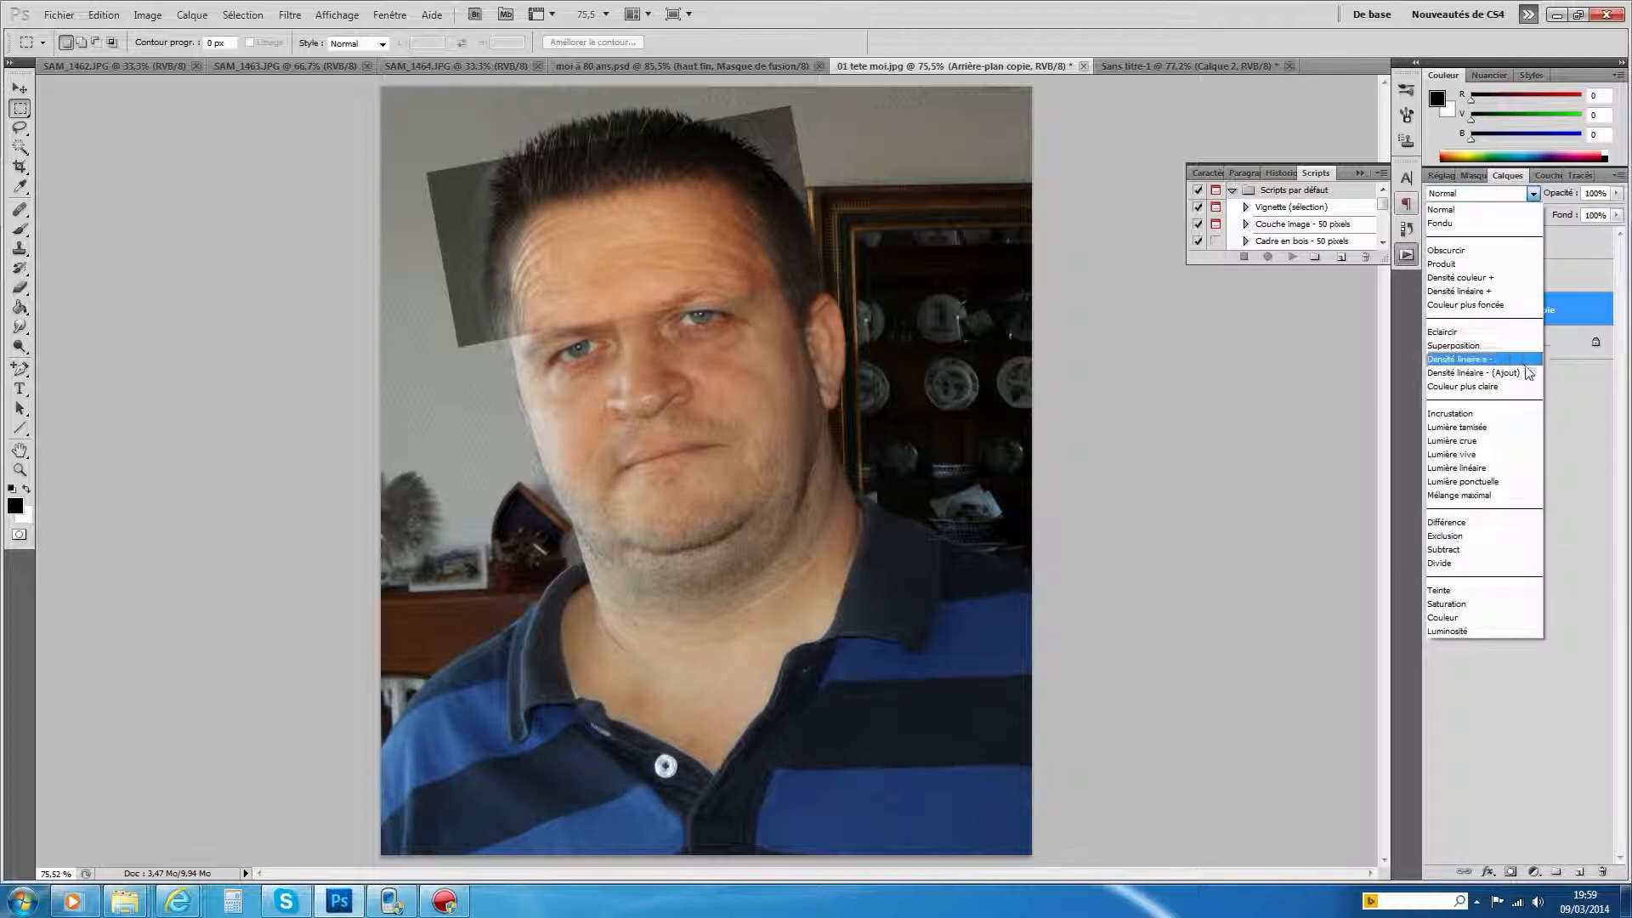
pyautogui.click(1616, 195)
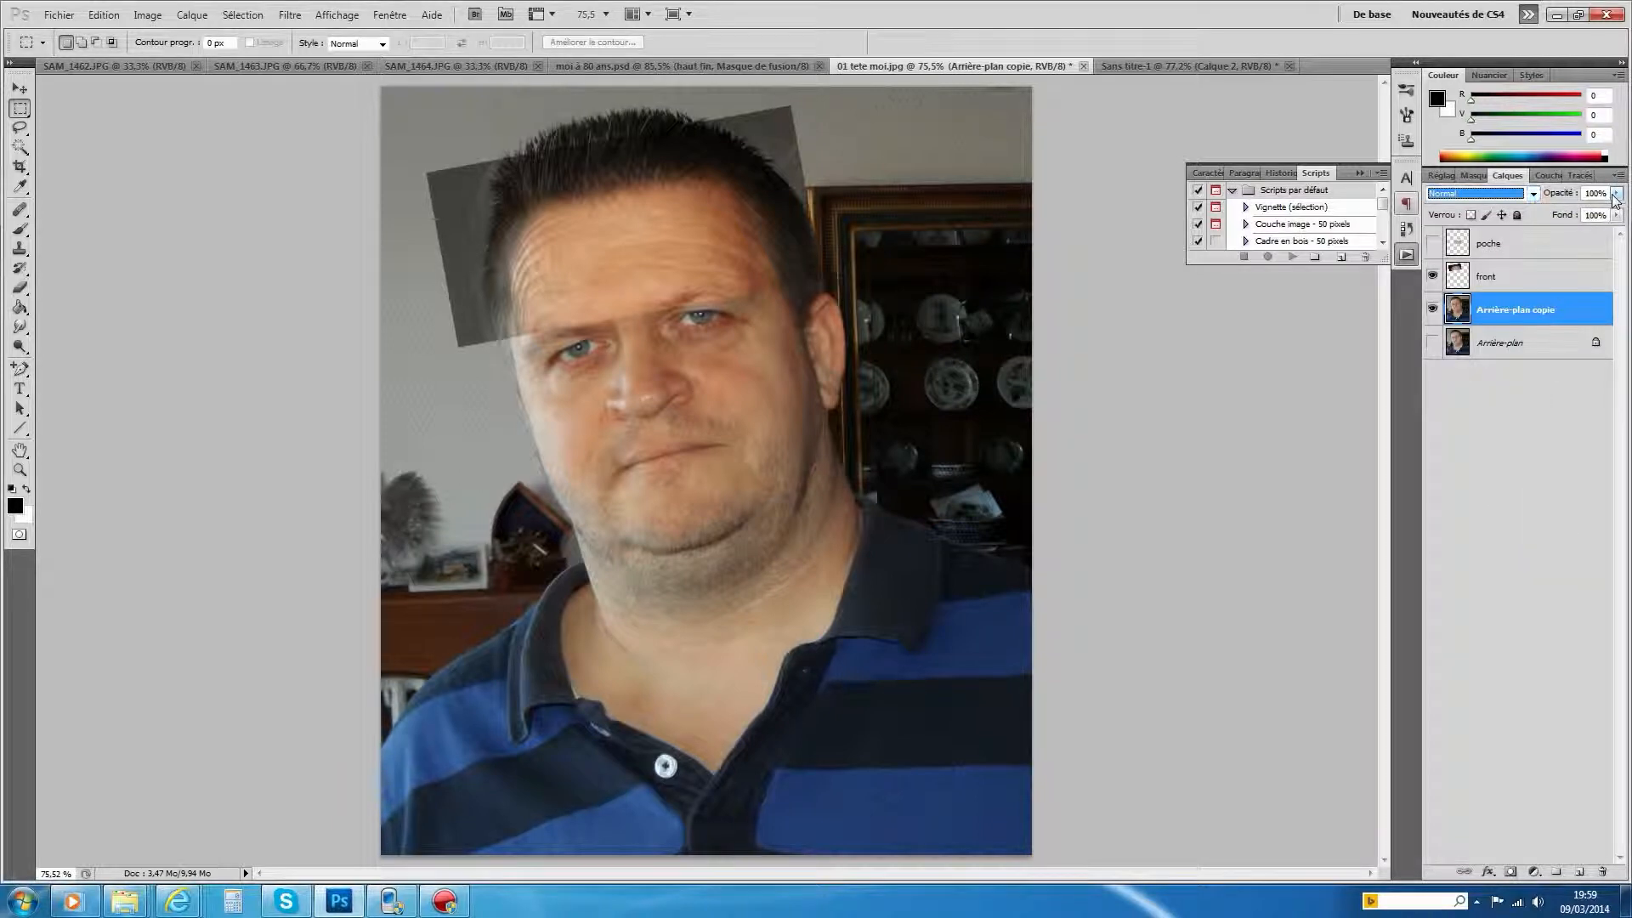
pyautogui.click(1615, 195)
# Set the front layer's opacity to 57%, trying stronger and weaker values to judge the forehead wrinkles
pyautogui.click(1501, 281)
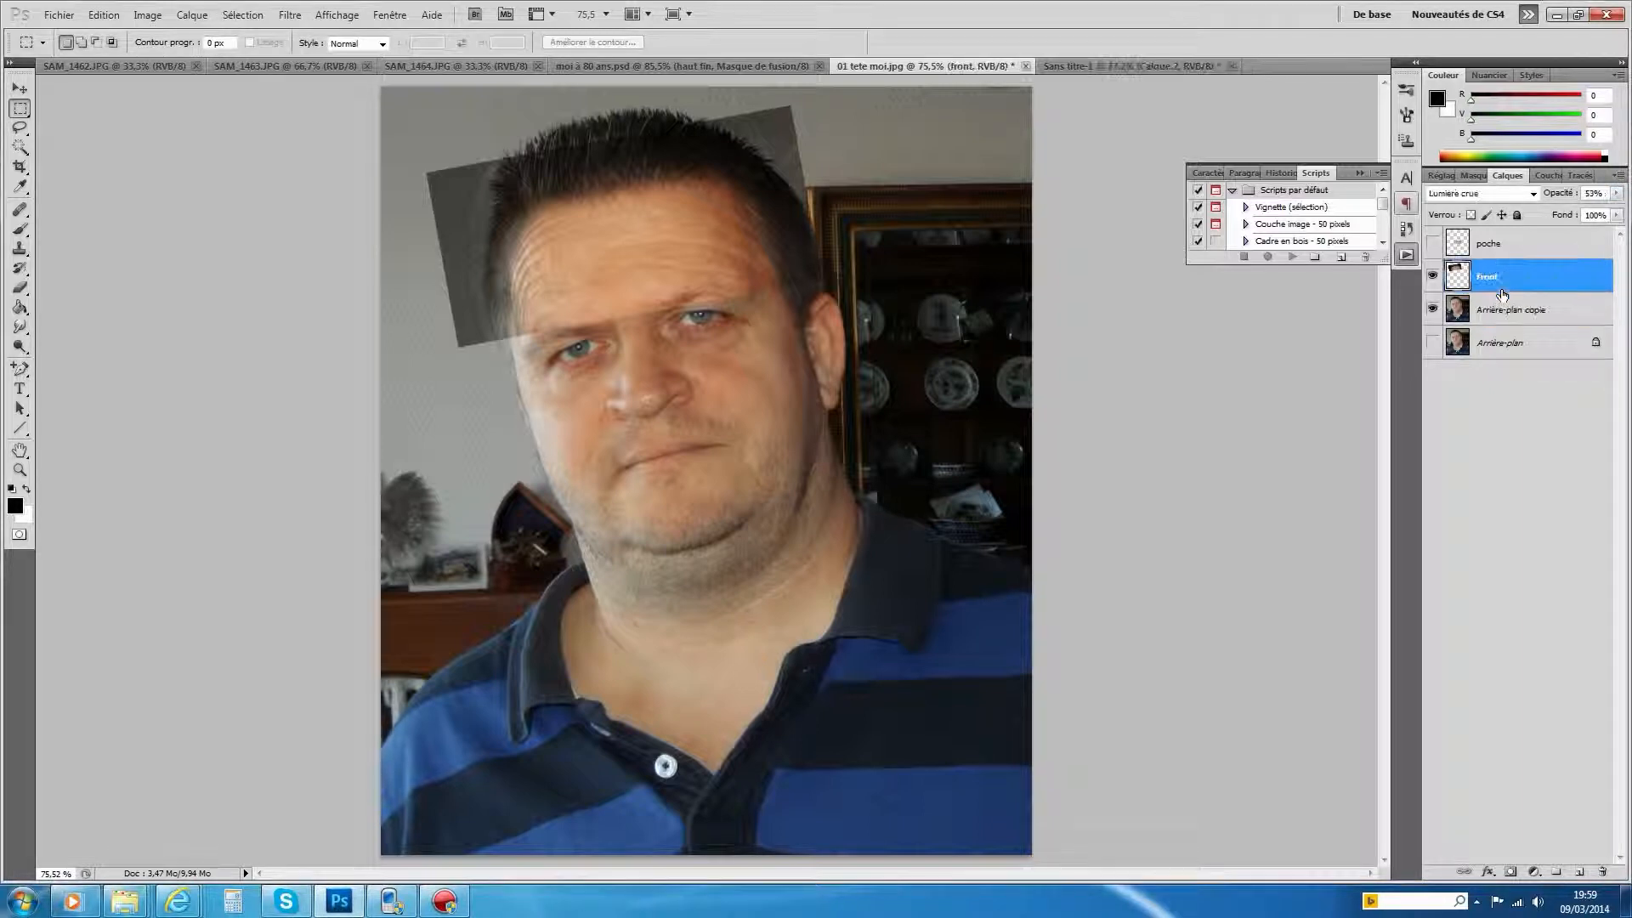
pyautogui.click(1617, 195)
pyautogui.moveTo(1578, 211); pyautogui.dragTo(1575, 210)
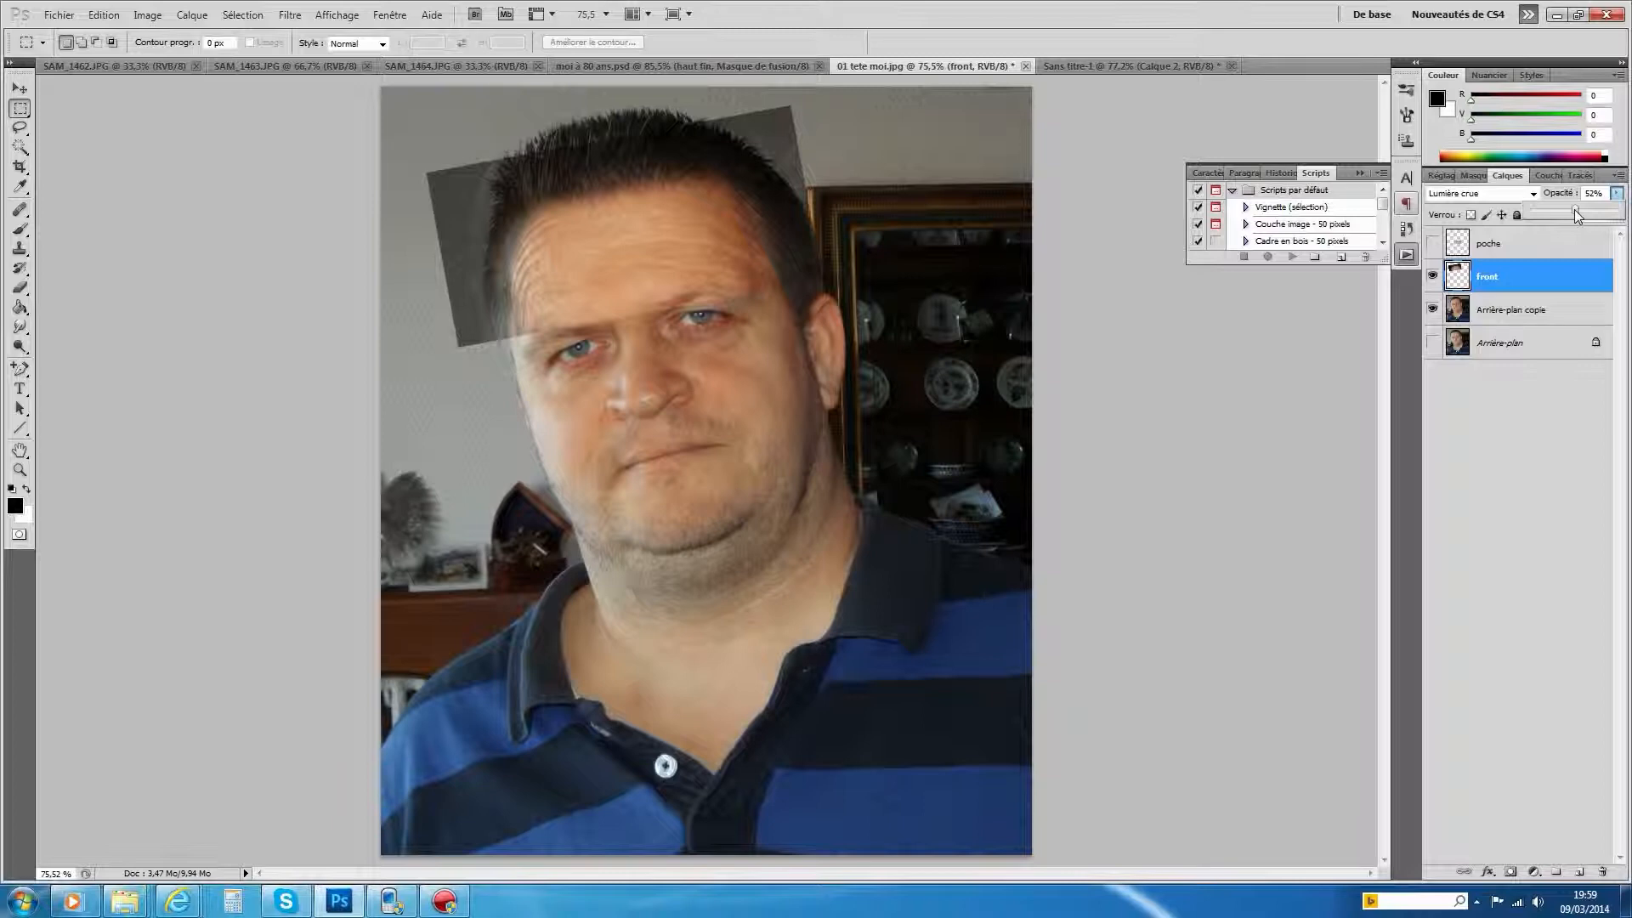
pyautogui.moveTo(1578, 210); pyautogui.dragTo(1628, 213)
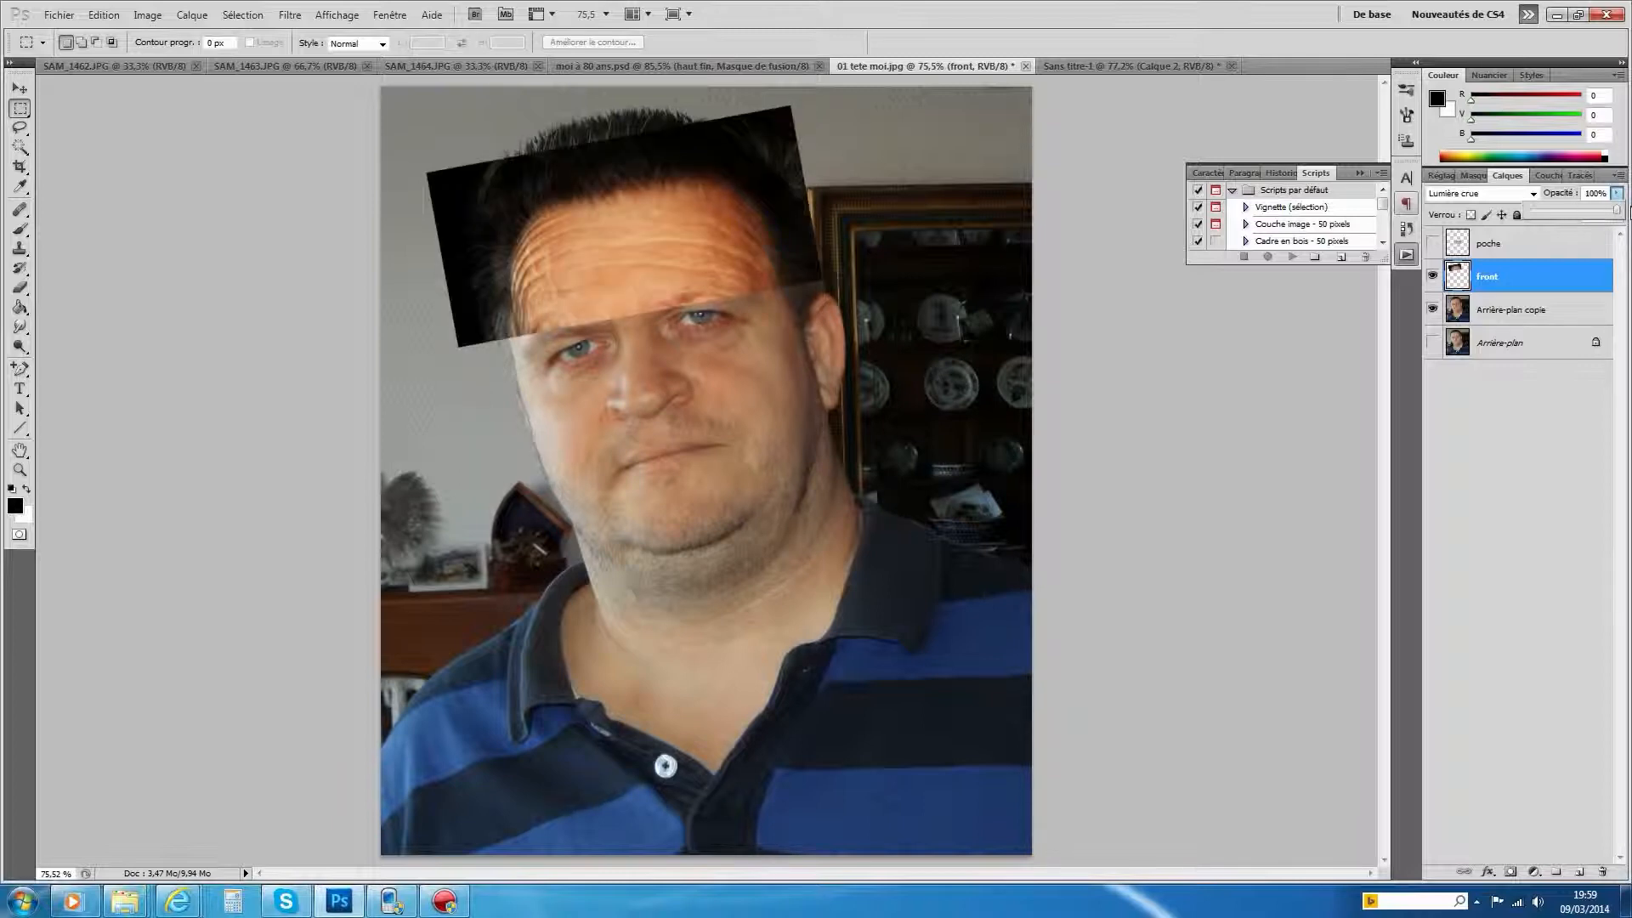
pyautogui.moveTo(1625, 213); pyautogui.dragTo(1596, 213)
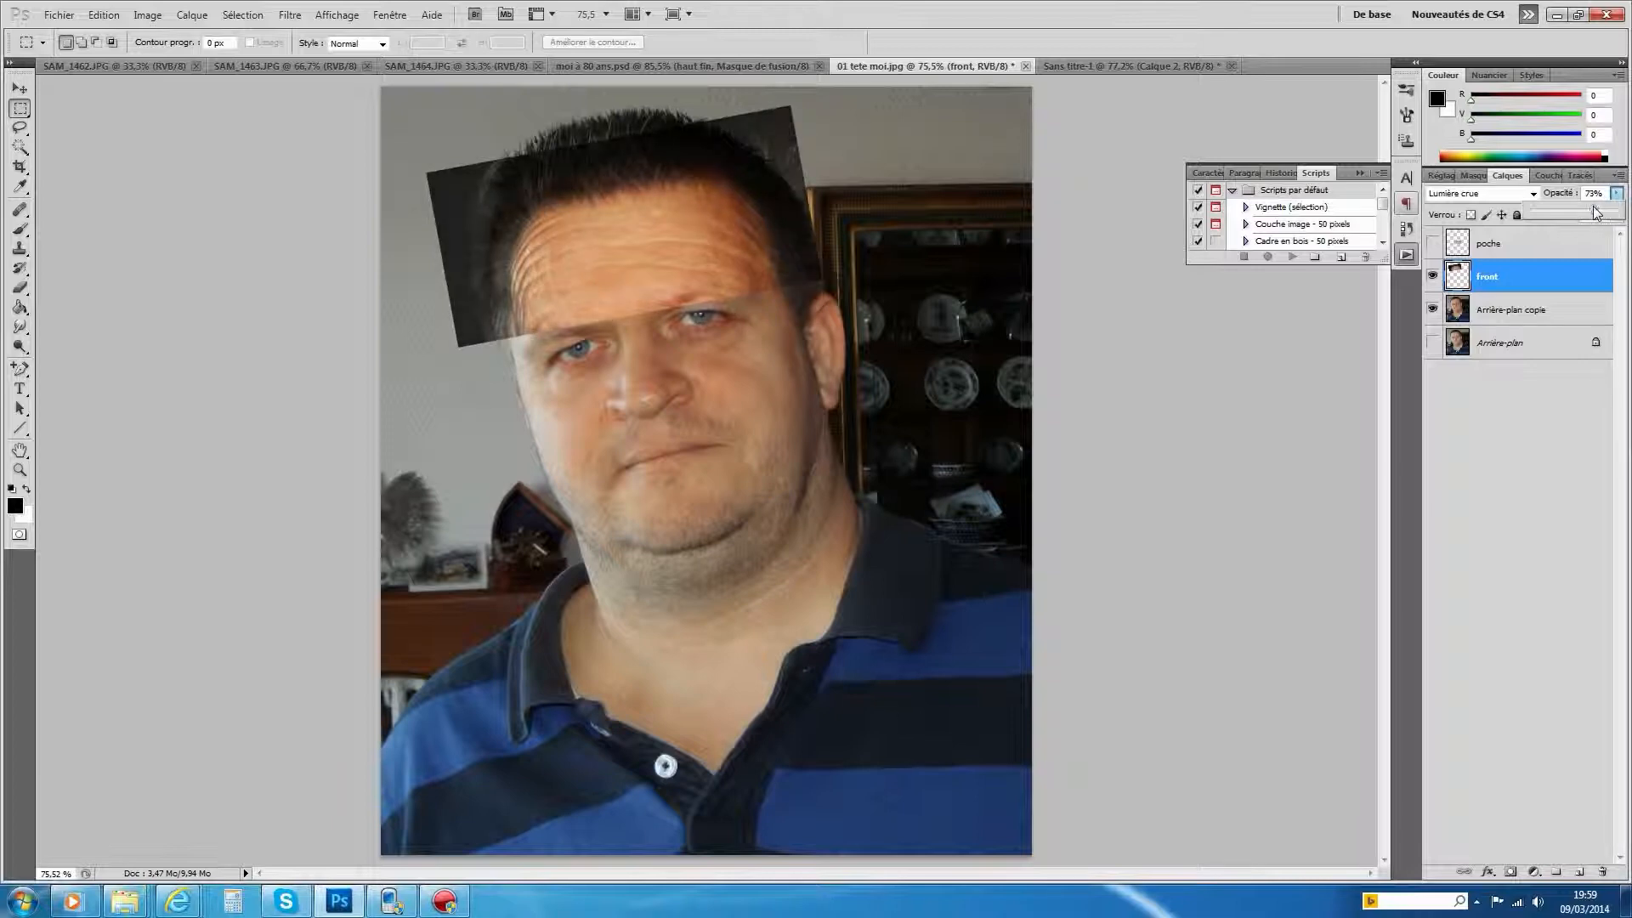
pyautogui.moveTo(1583, 211); pyautogui.dragTo(1577, 210)
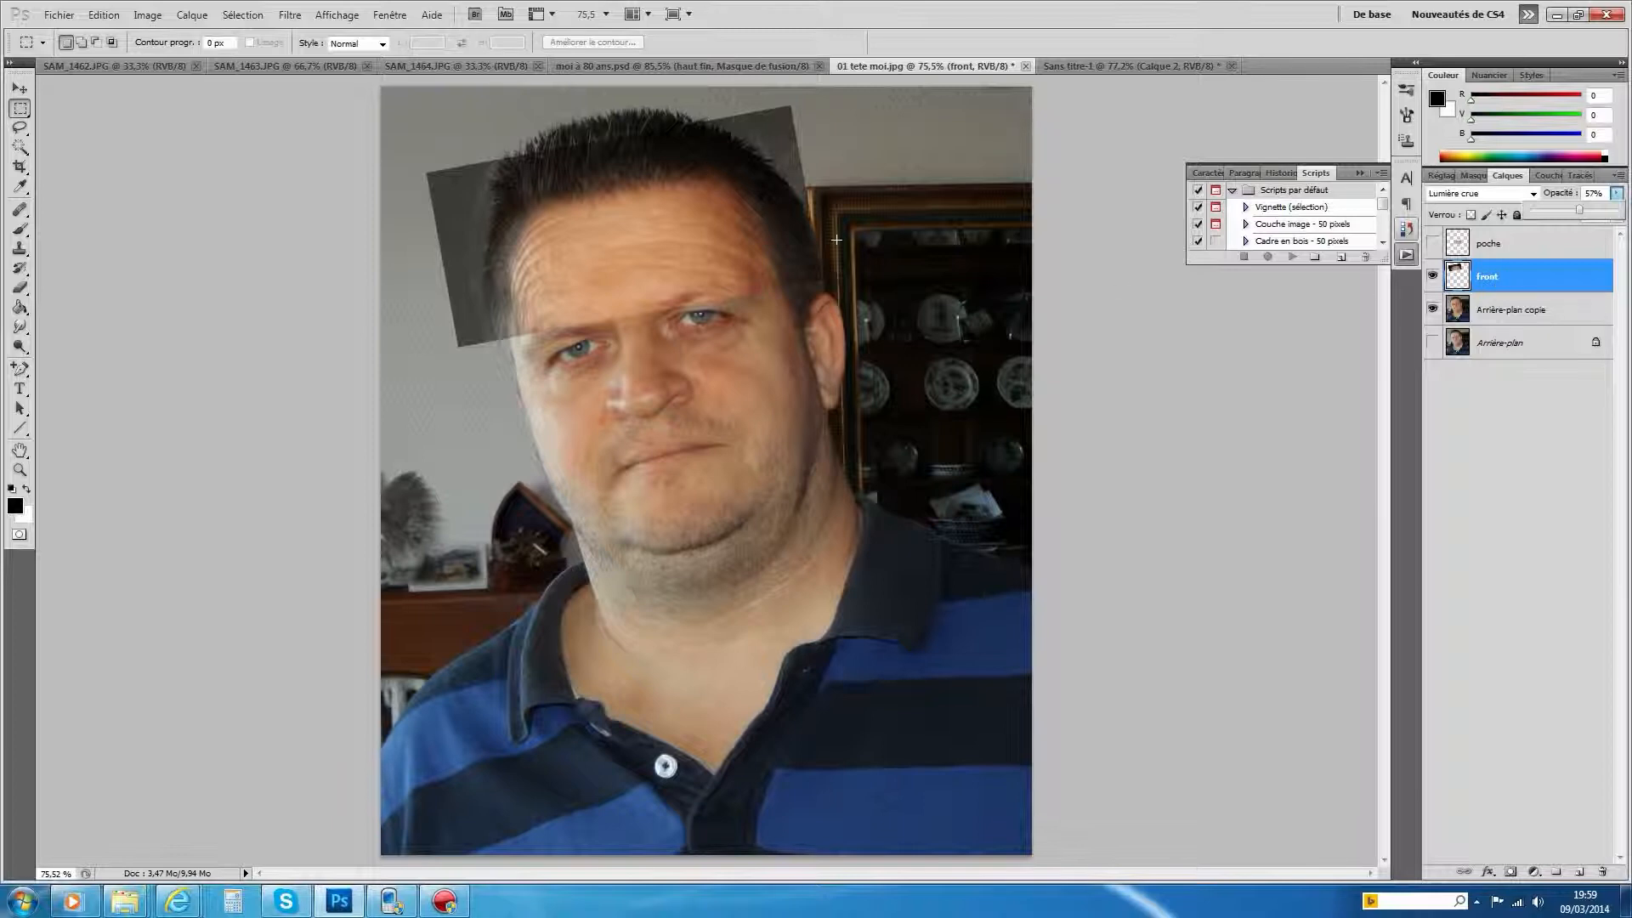
# Add a layer mask to the front layer and prepare a soft black brush of 143 px with 0% hardness
pyautogui.click(1511, 873)
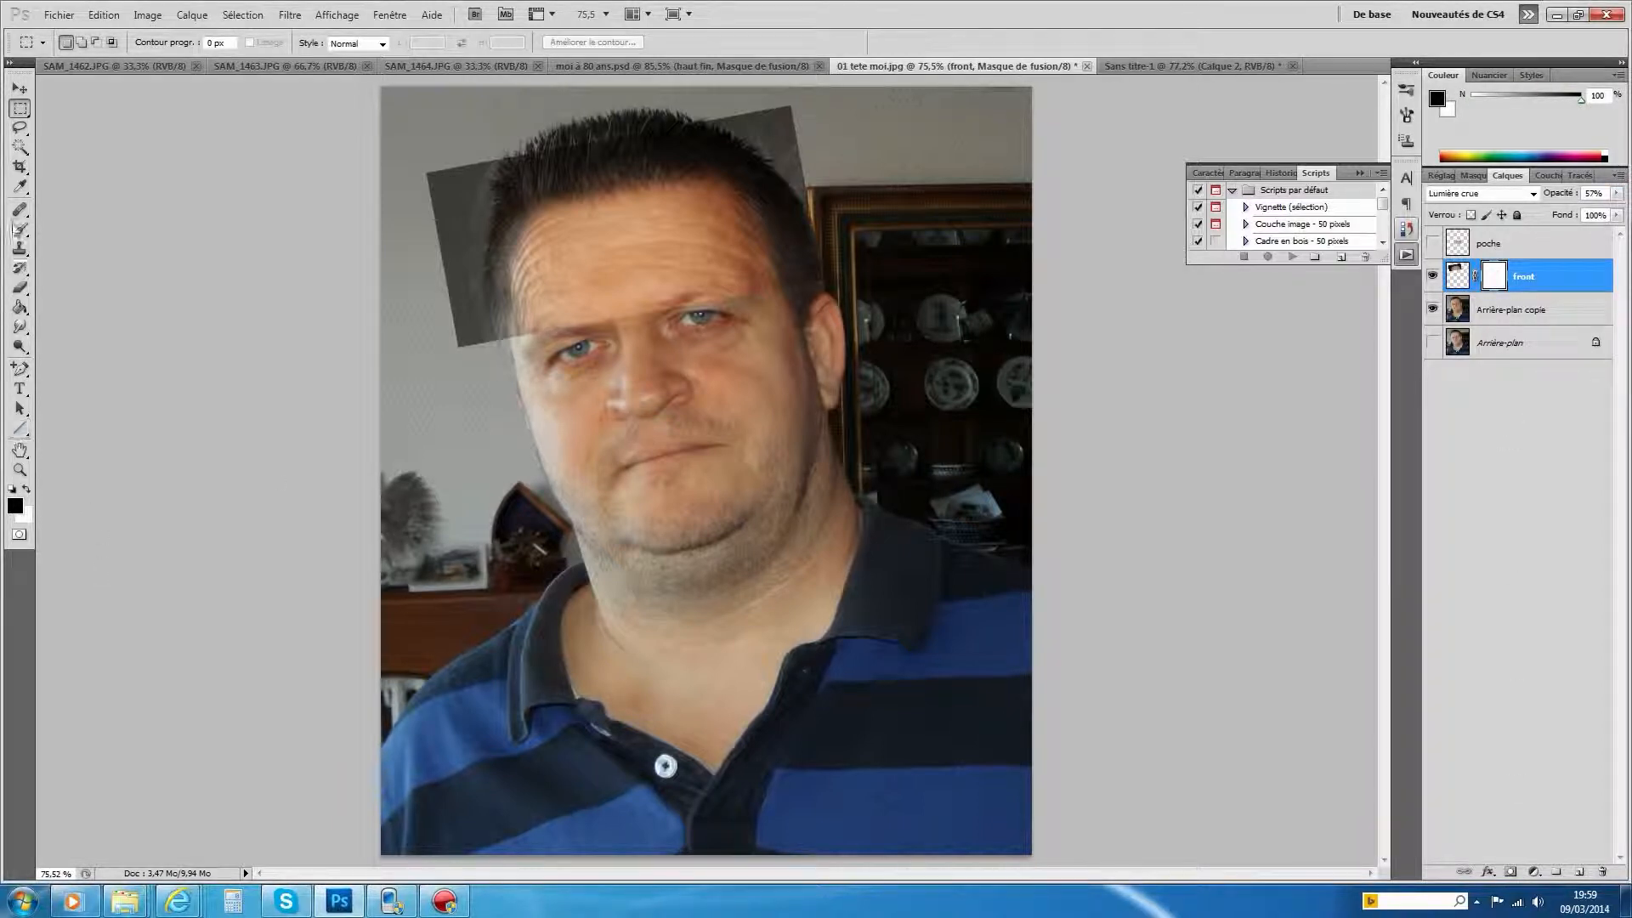
pyautogui.click(20, 231)
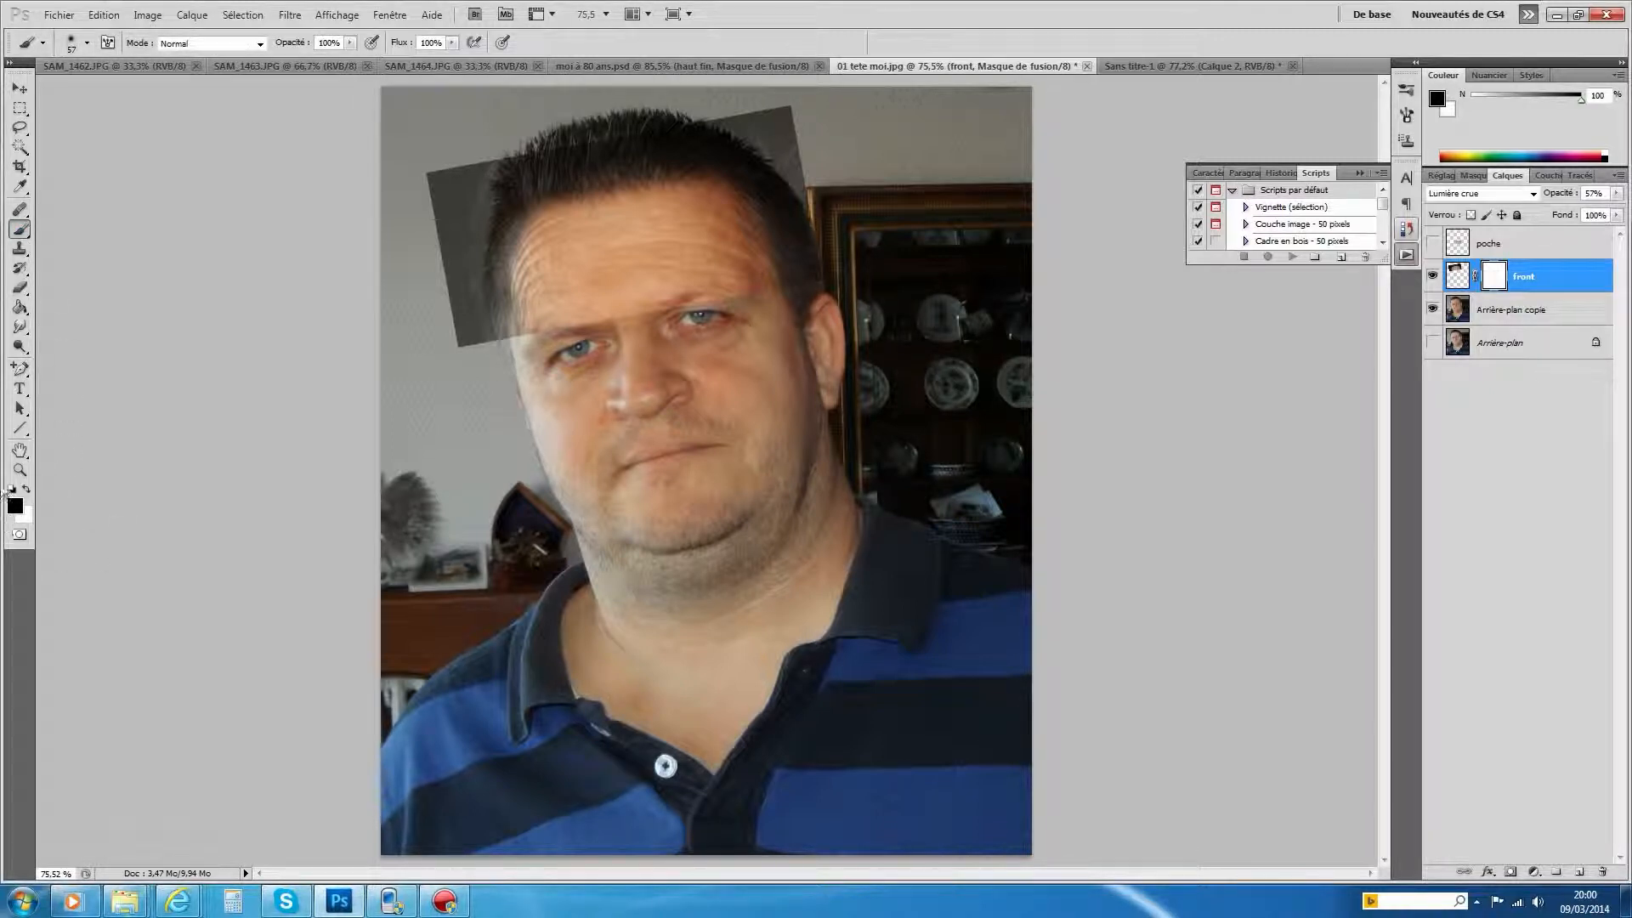
pyautogui.click(26, 489)
pyautogui.click(25, 489)
pyautogui.click(87, 42)
pyautogui.click(109, 89)
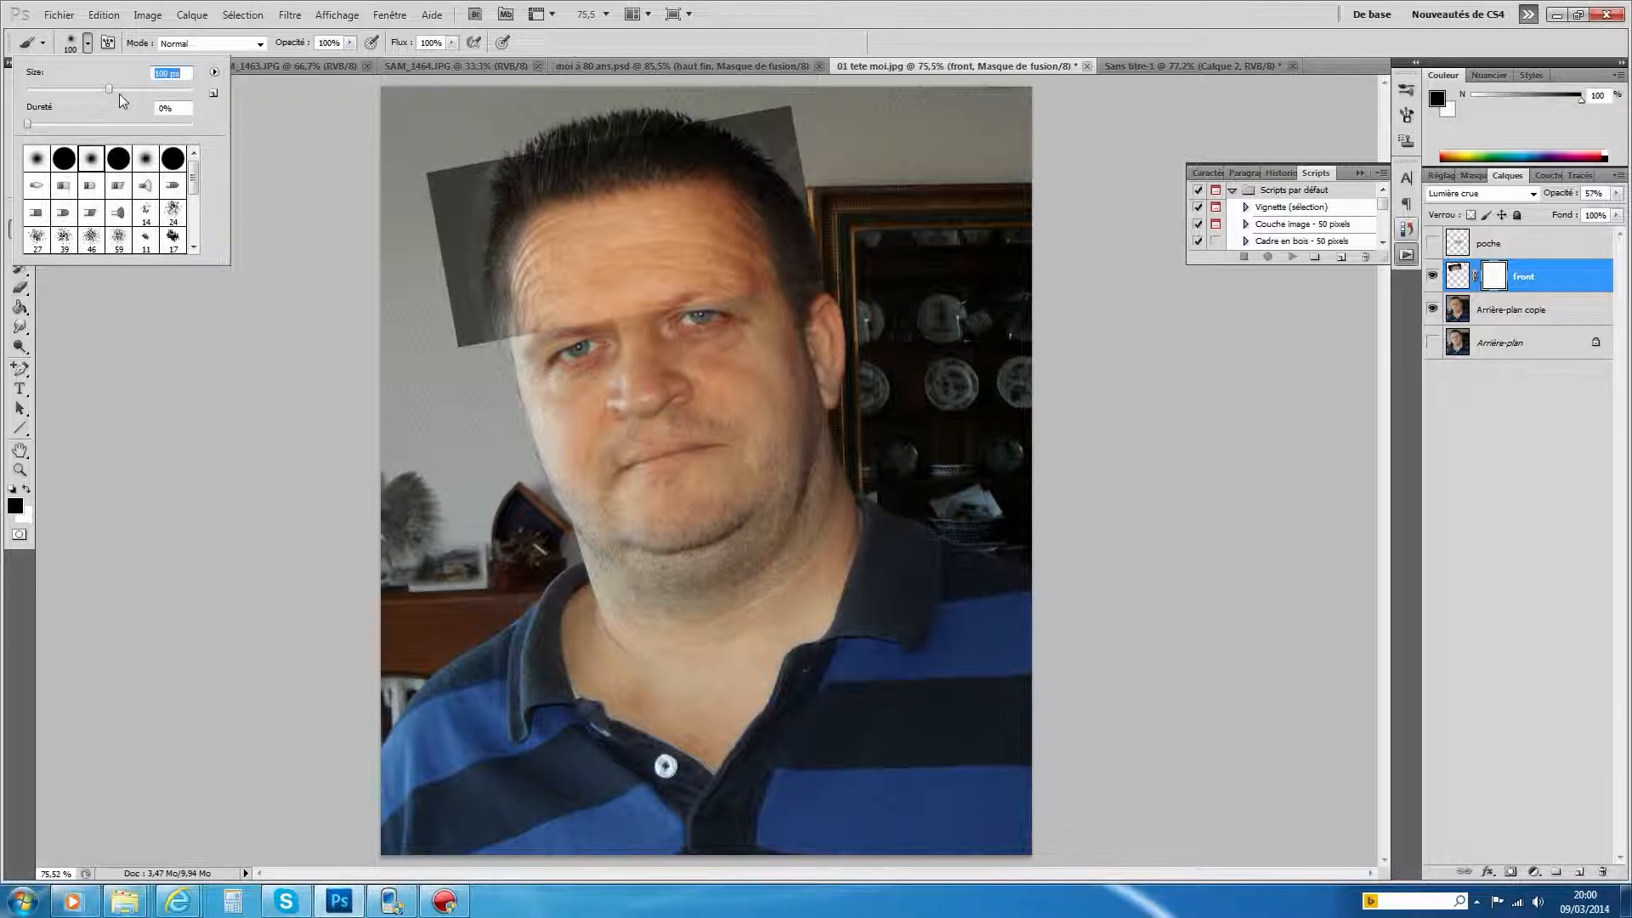
pyautogui.click(132, 89)
pyautogui.moveTo(131, 87); pyautogui.dragTo(128, 88)
pyautogui.click(68, 164)
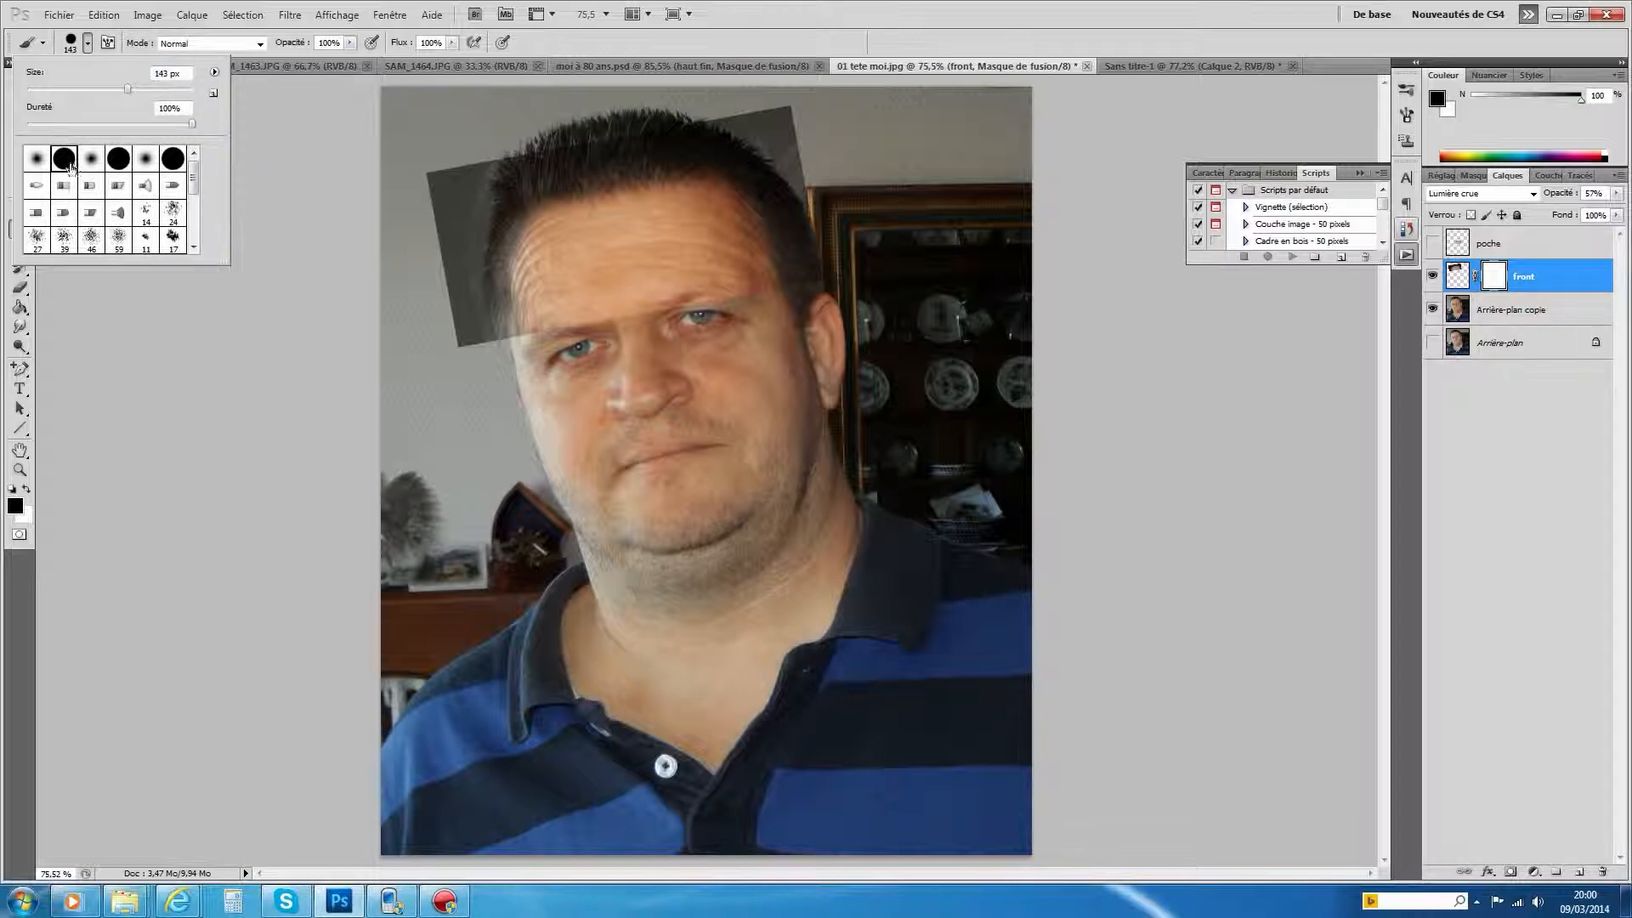
pyautogui.click(91, 160)
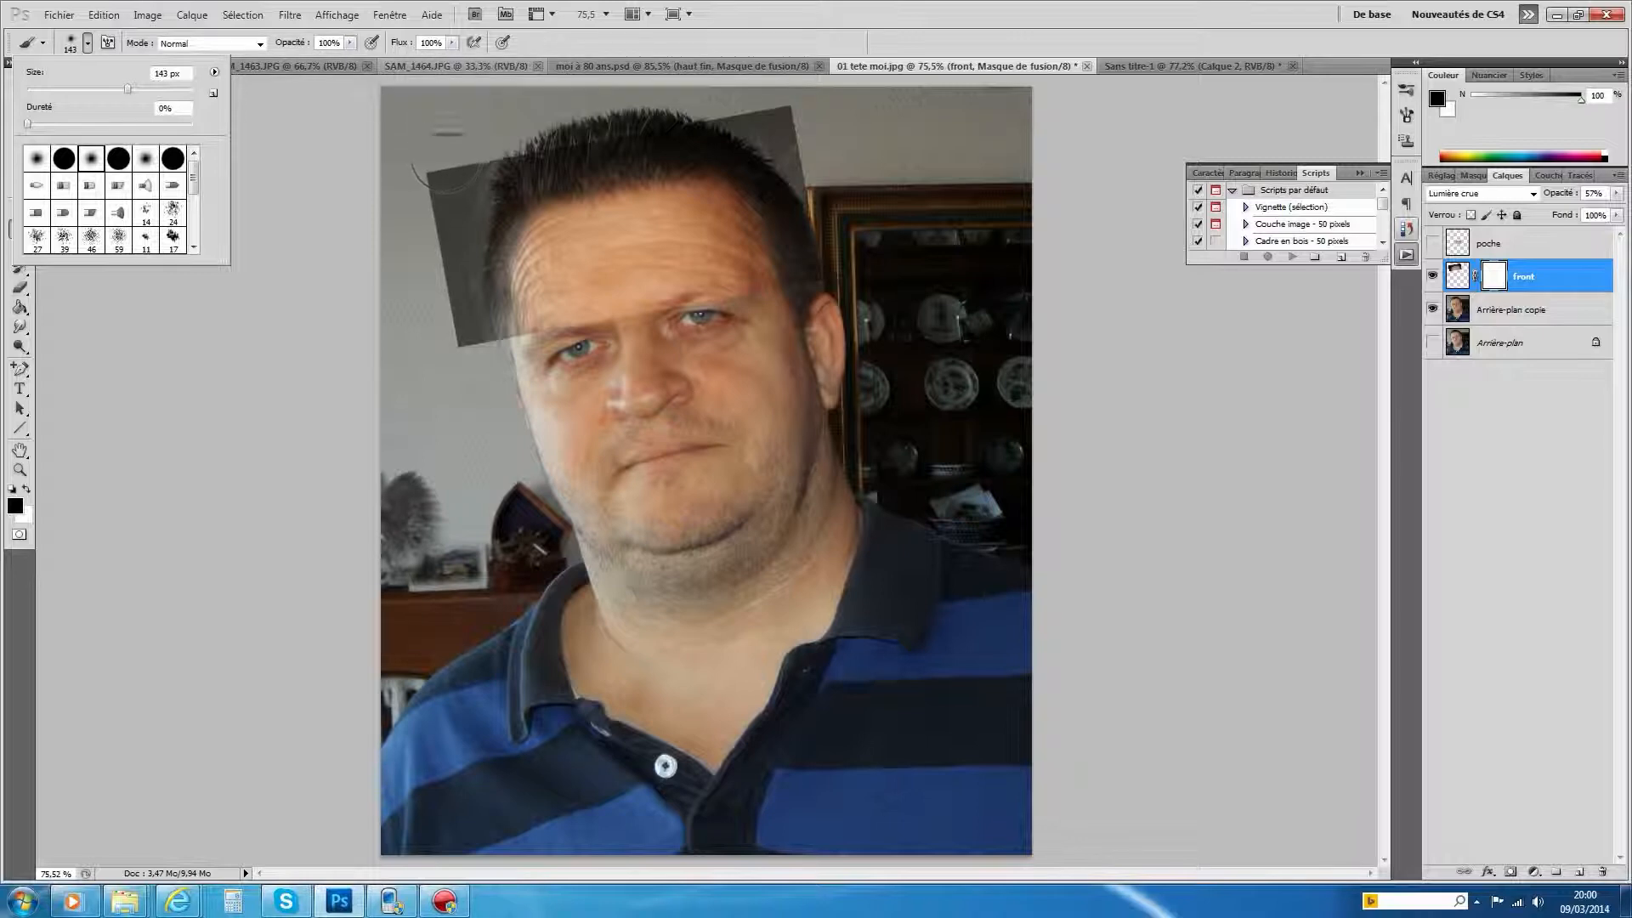
# Paint black on the front layer's mask around the forehead to hide the patch's rectangular edges over the background, hair and brows
pyautogui.click(451, 187)
pyautogui.moveTo(466, 172); pyautogui.dragTo(469, 170)
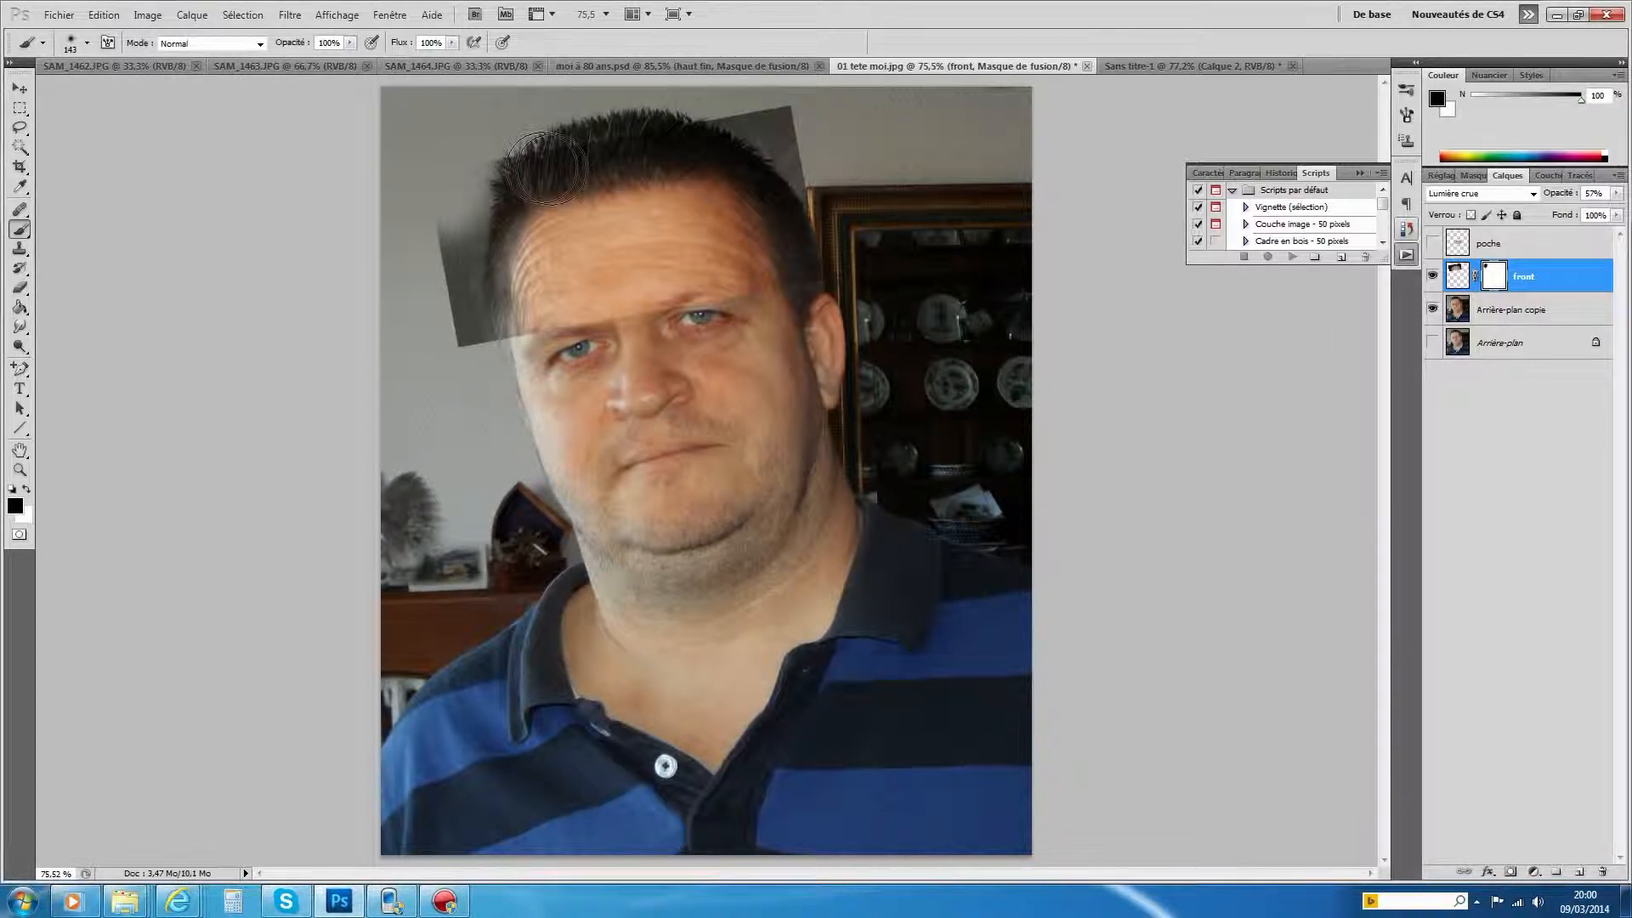
pyautogui.moveTo(472, 196)
pyautogui.mouseDown()
pyautogui.moveTo(452, 242)
pyautogui.moveTo(451, 346)
pyautogui.moveTo(463, 177)
pyautogui.moveTo(466, 325)
pyautogui.moveTo(485, 173)
pyautogui.moveTo(749, 134)
pyautogui.moveTo(787, 200)
pyautogui.moveTo(757, 106)
pyautogui.moveTo(824, 236)
pyautogui.moveTo(814, 177)
pyautogui.moveTo(833, 314)
pyautogui.moveTo(477, 373)
pyautogui.moveTo(600, 363)
pyautogui.moveTo(729, 324)
pyautogui.moveTo(753, 353)
pyautogui.moveTo(778, 323)
pyautogui.moveTo(788, 367)
pyautogui.mouseUp()
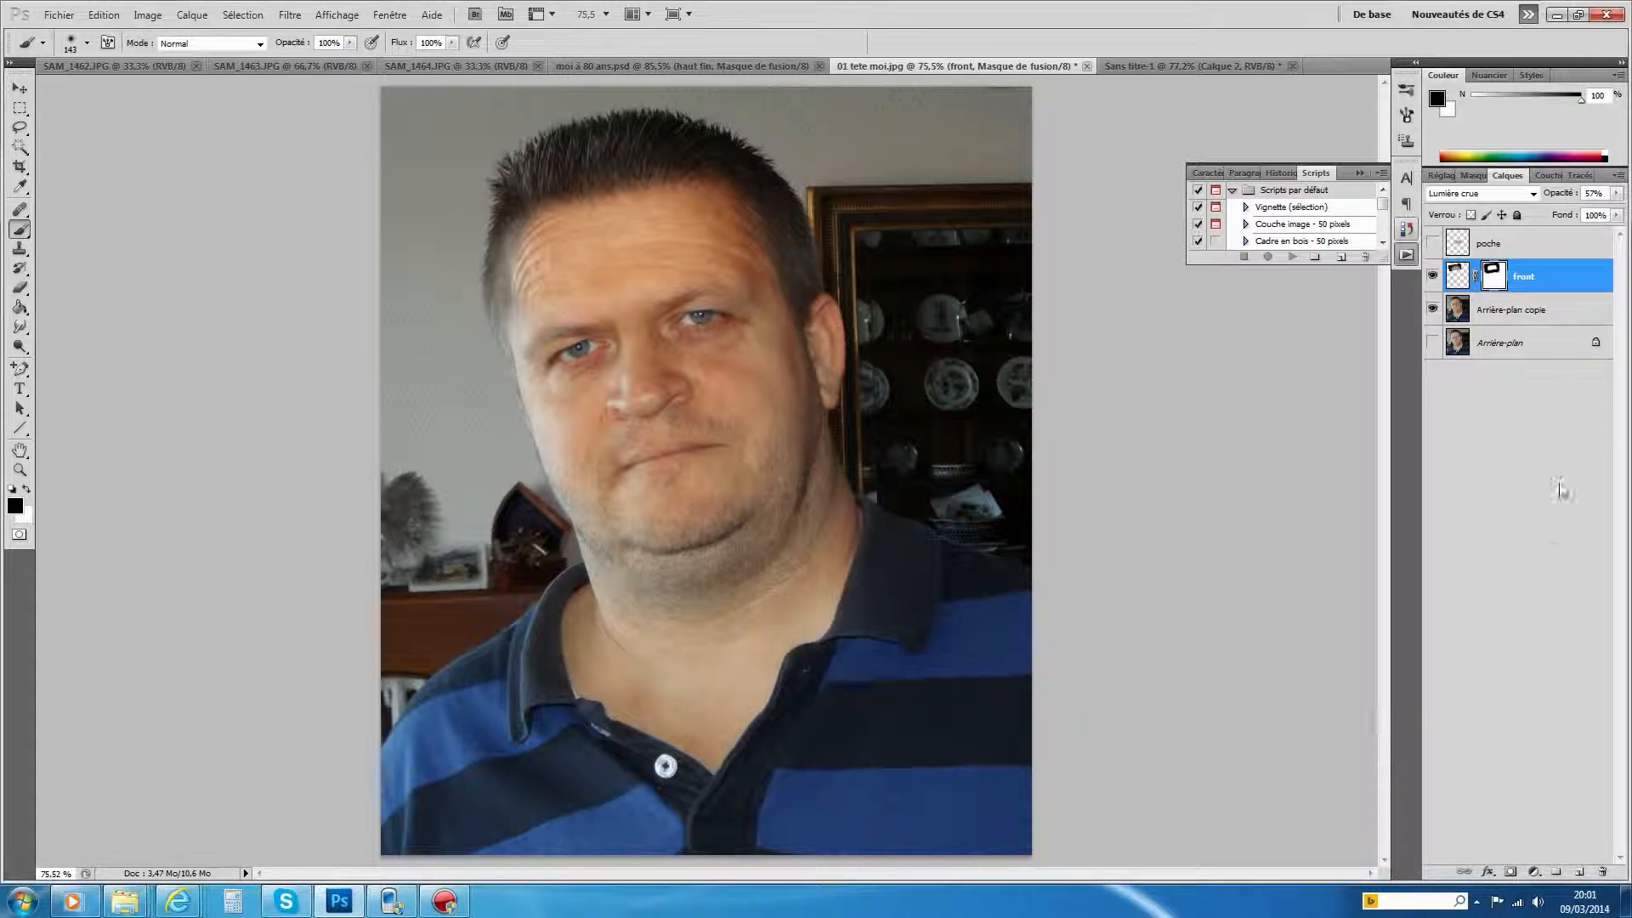
# Show the poche layer, make it active and draw a rectangular selection around its eye-bag patch
pyautogui.click(1433, 244)
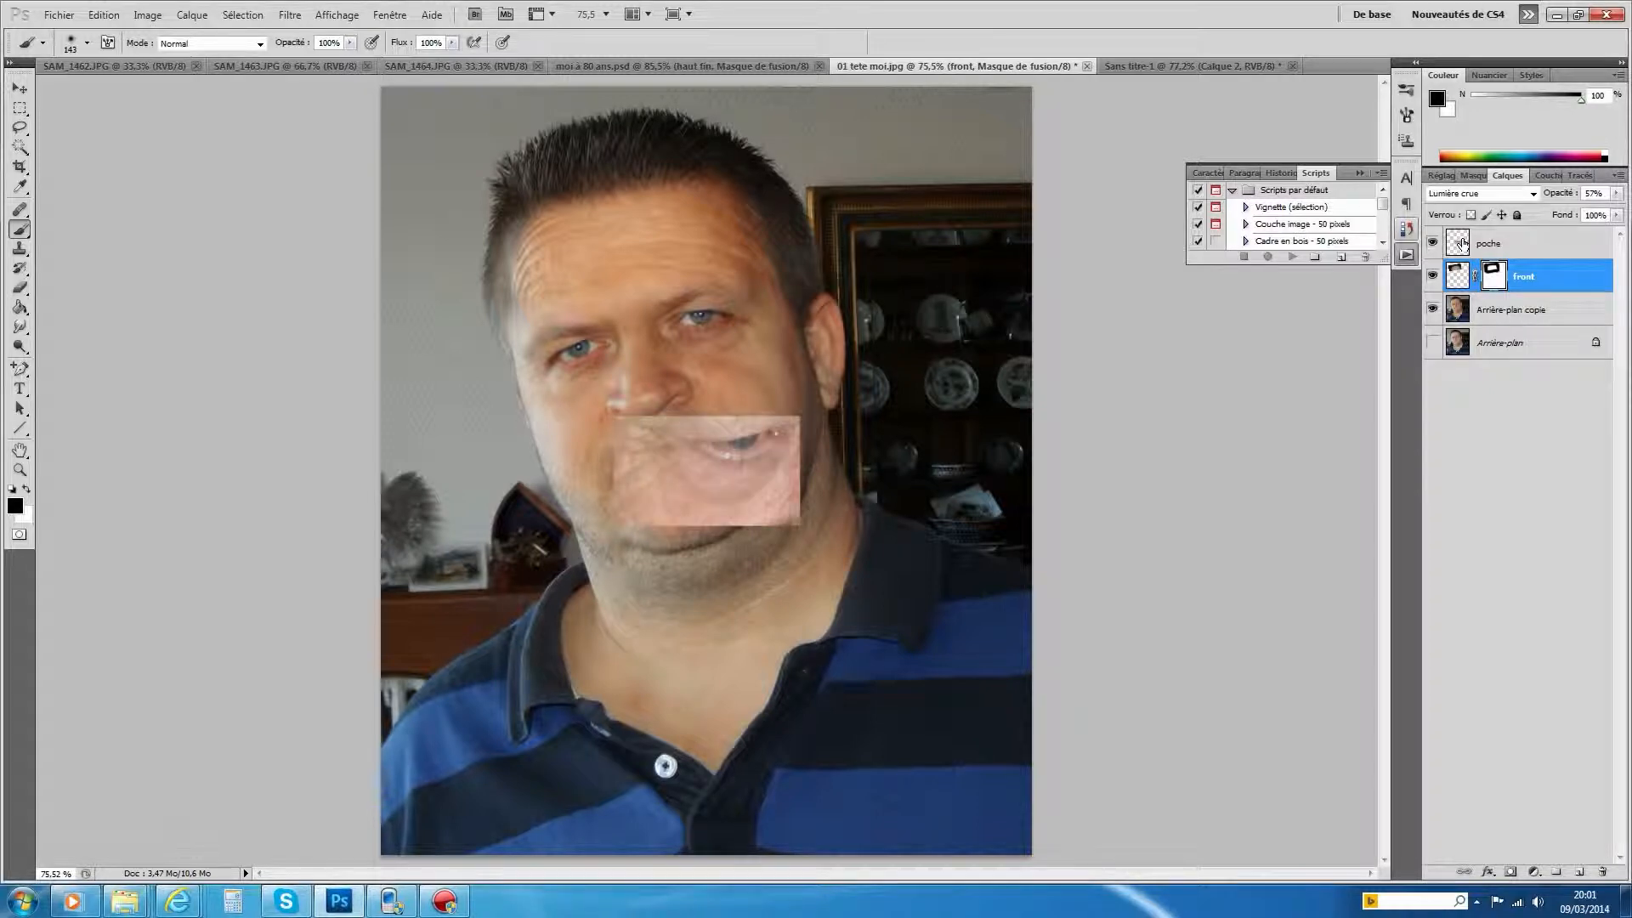
pyautogui.click(1460, 244)
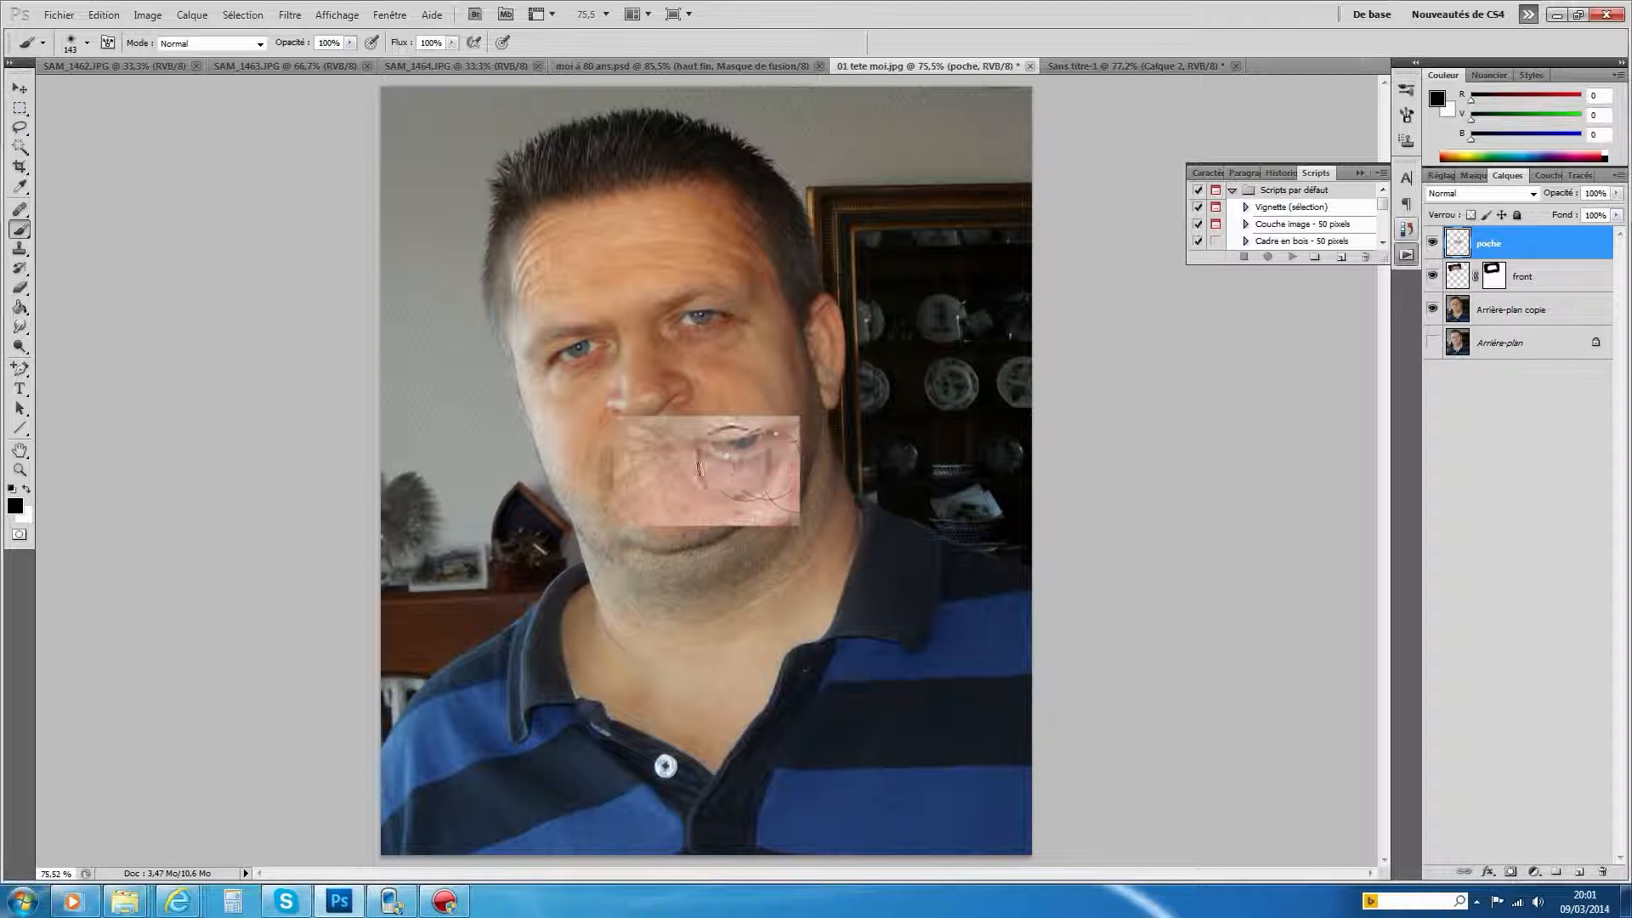
pyautogui.click(20, 109)
pyautogui.moveTo(852, 606); pyautogui.dragTo(852, 607)
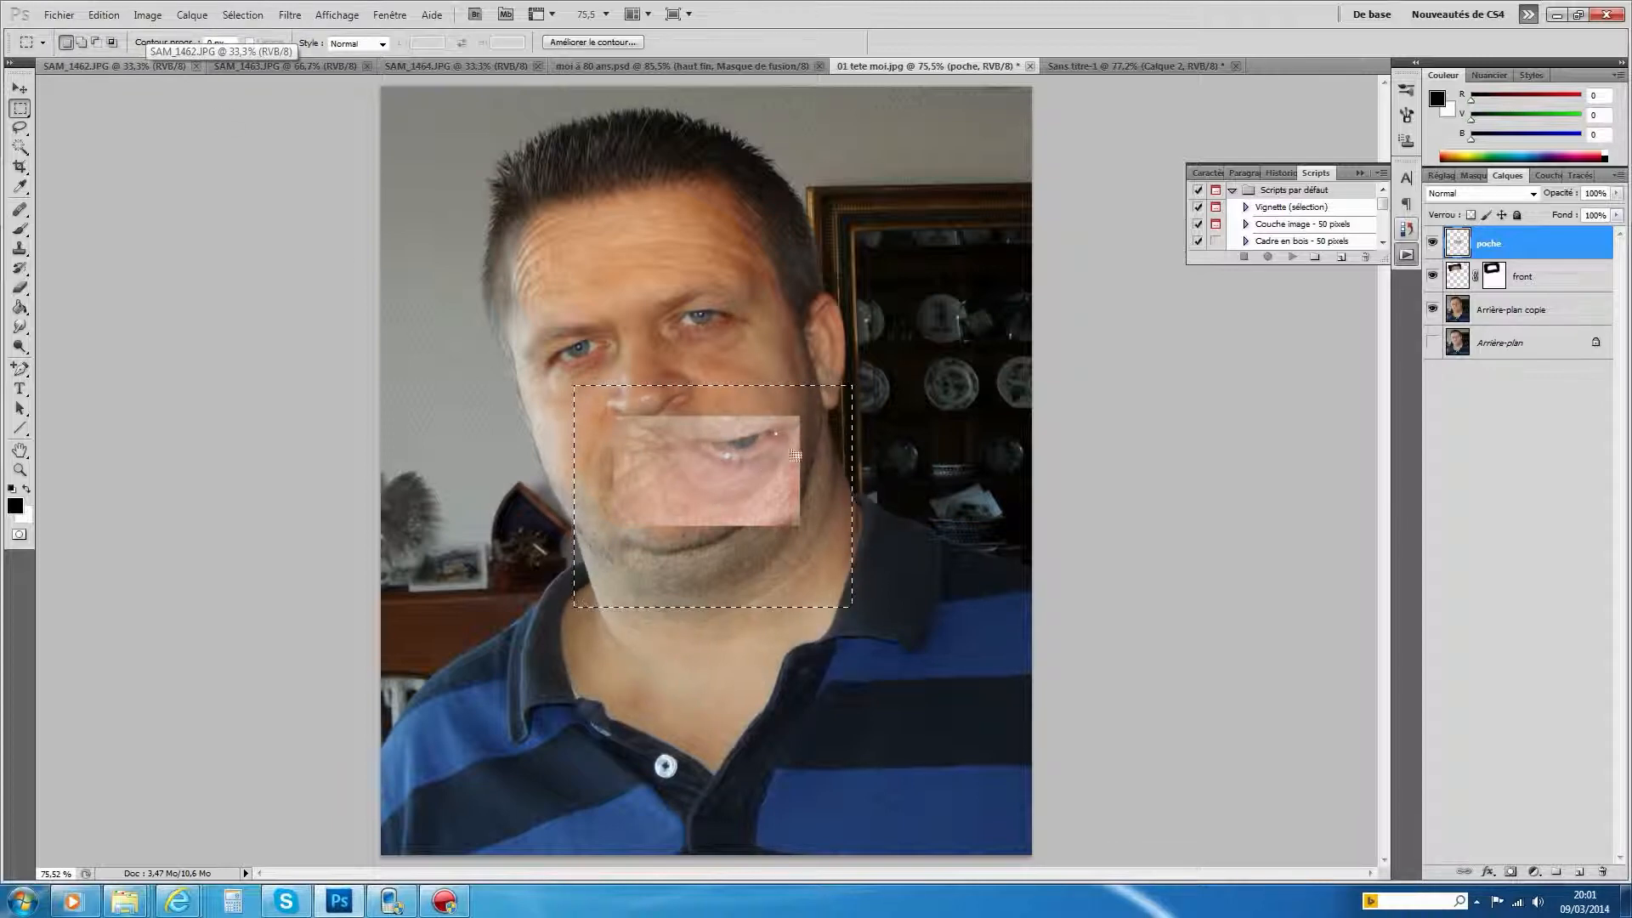
pyautogui.click(100, 17)
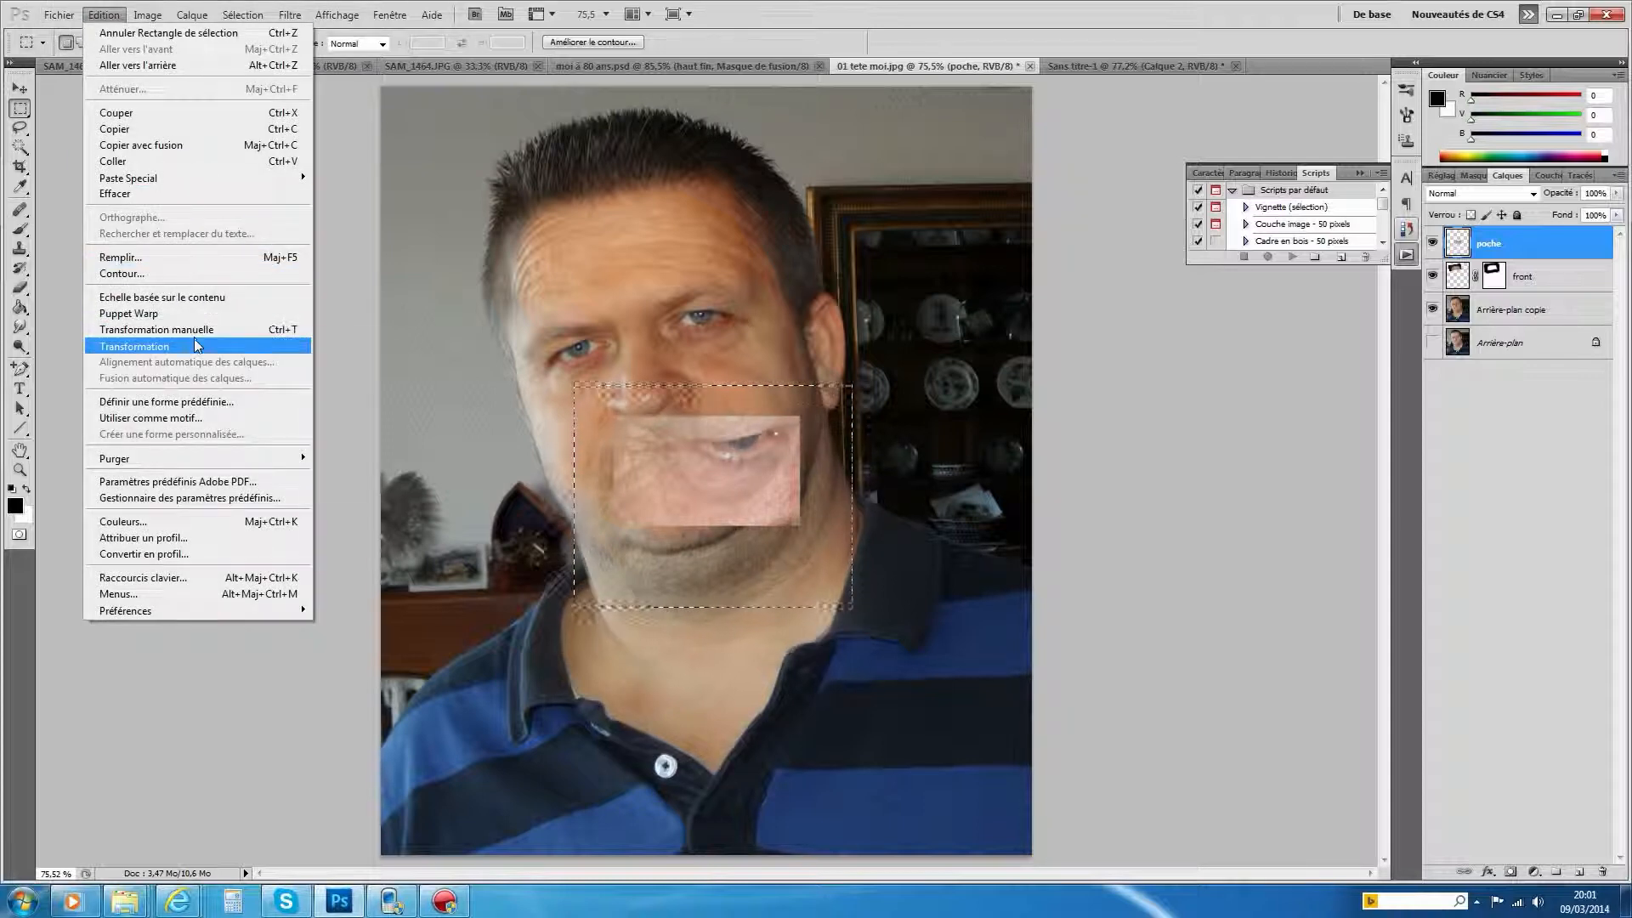
pyautogui.moveTo(196, 343)
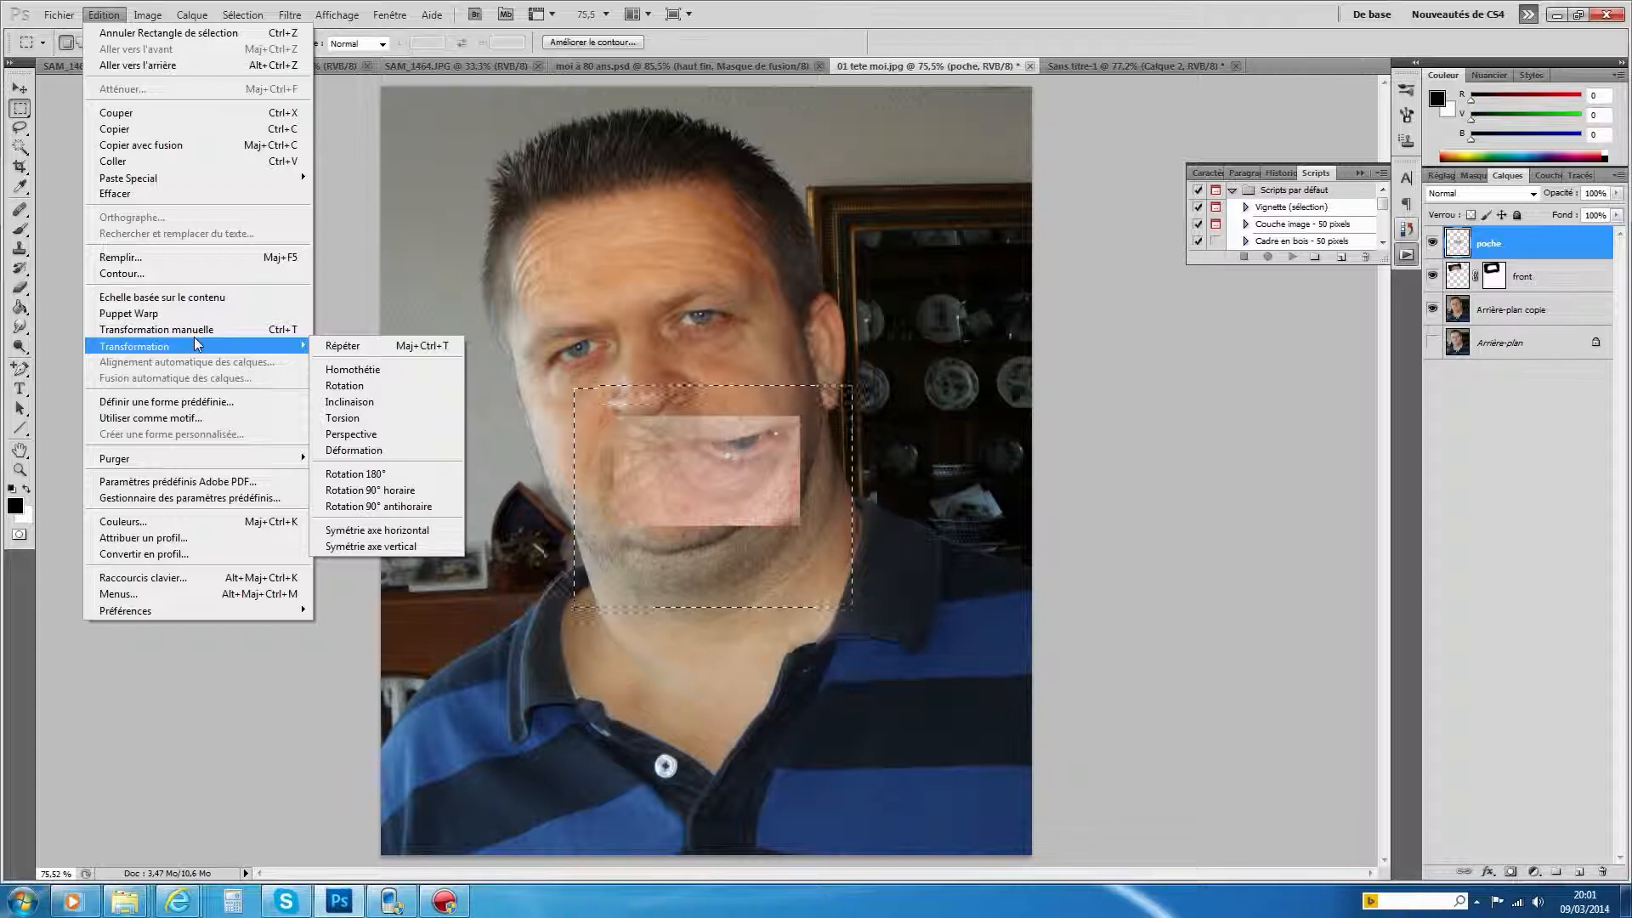
pyautogui.click(1499, 436)
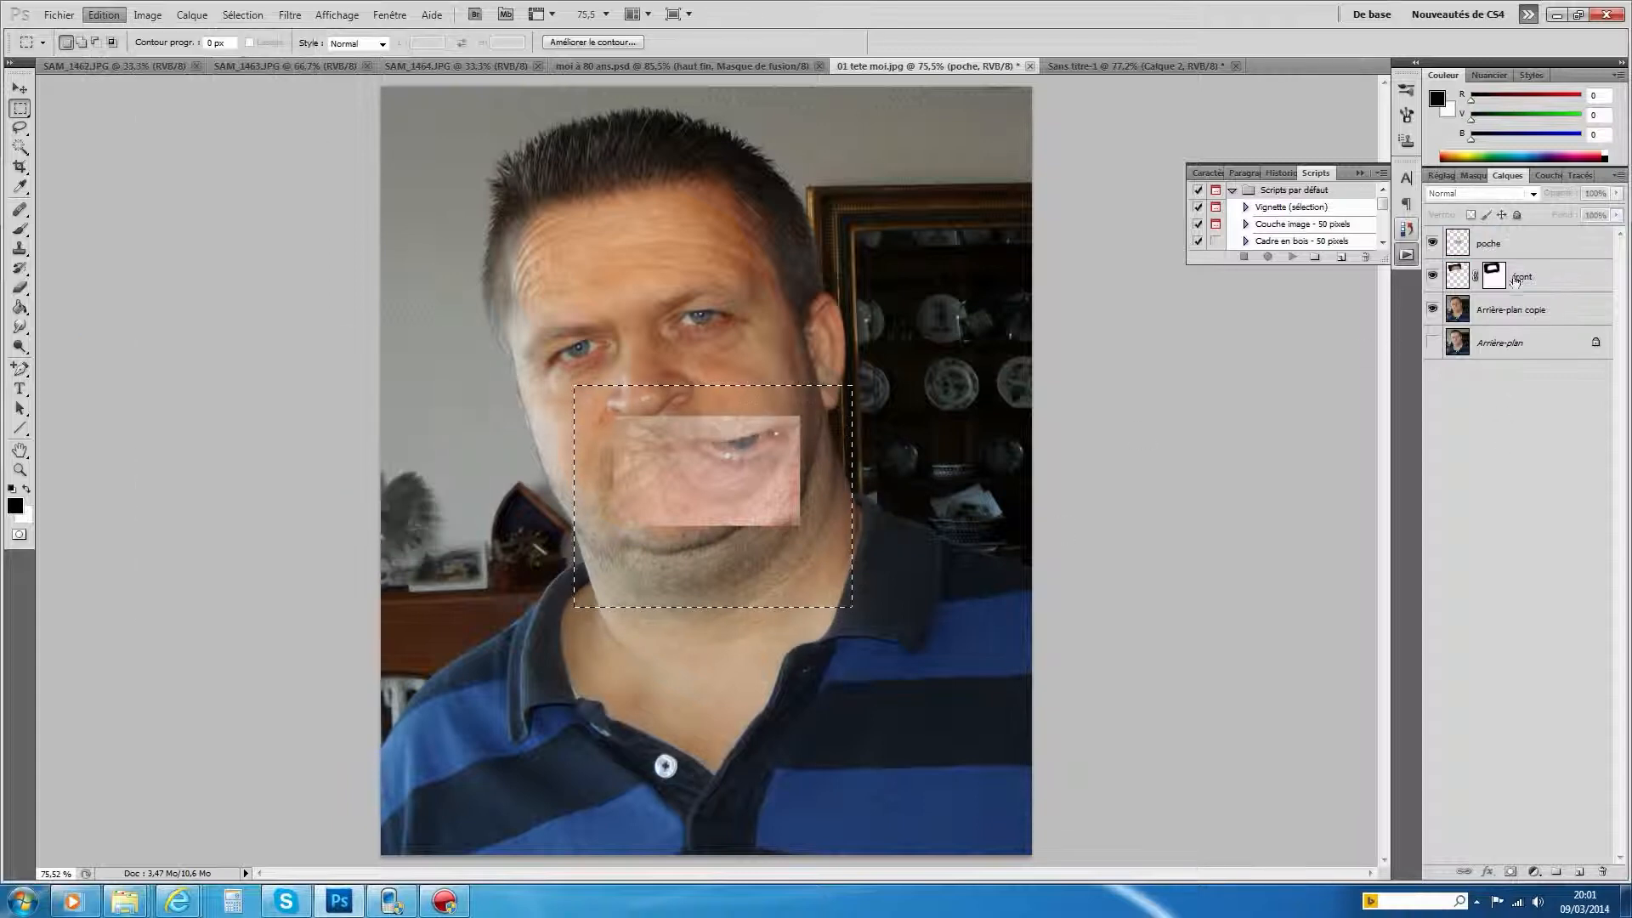
# Duplicate the poche layer as poche 2 and flip the copy's eye-bag patch horizontally
pyautogui.rightClick(1515, 245)
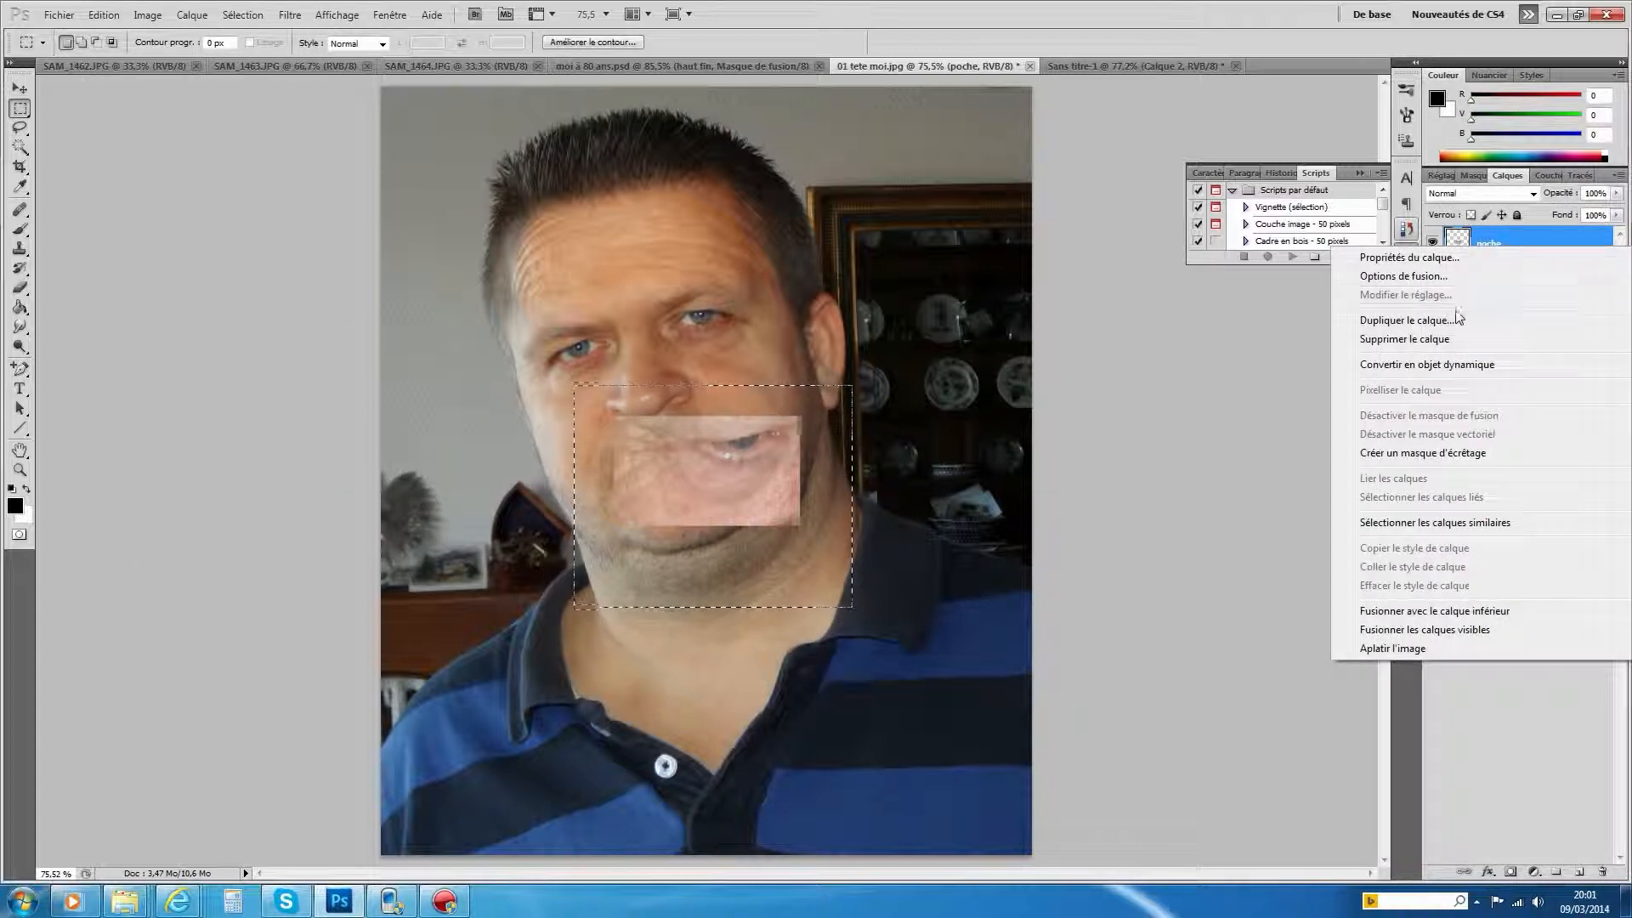
pyautogui.click(1448, 332)
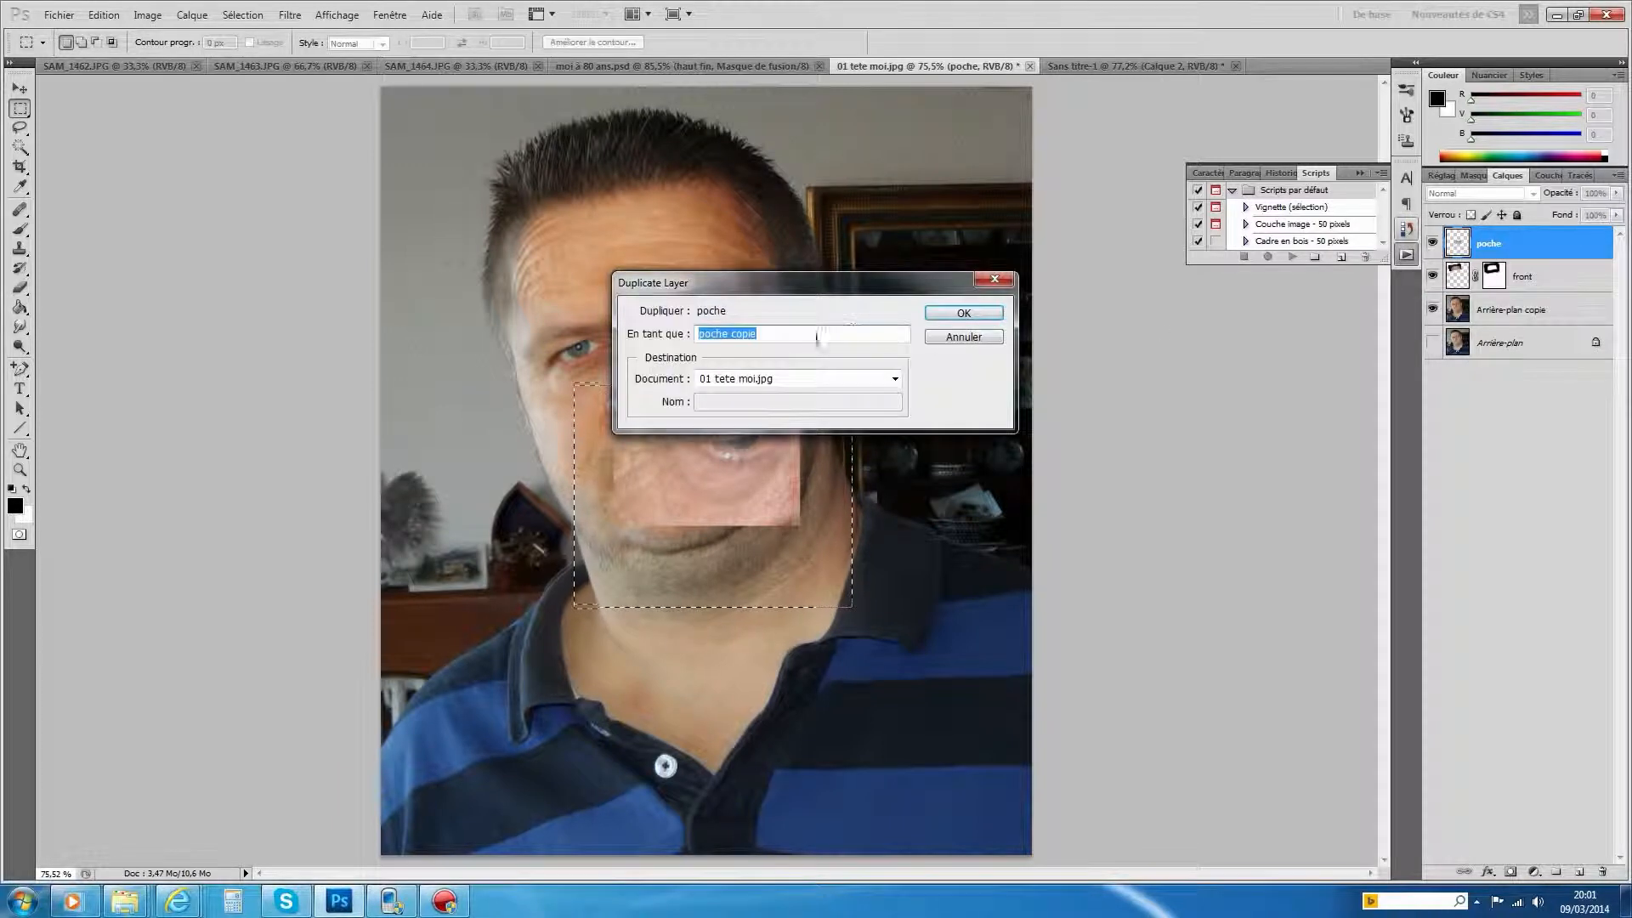
pyautogui.write('2')
pyautogui.press('Return')
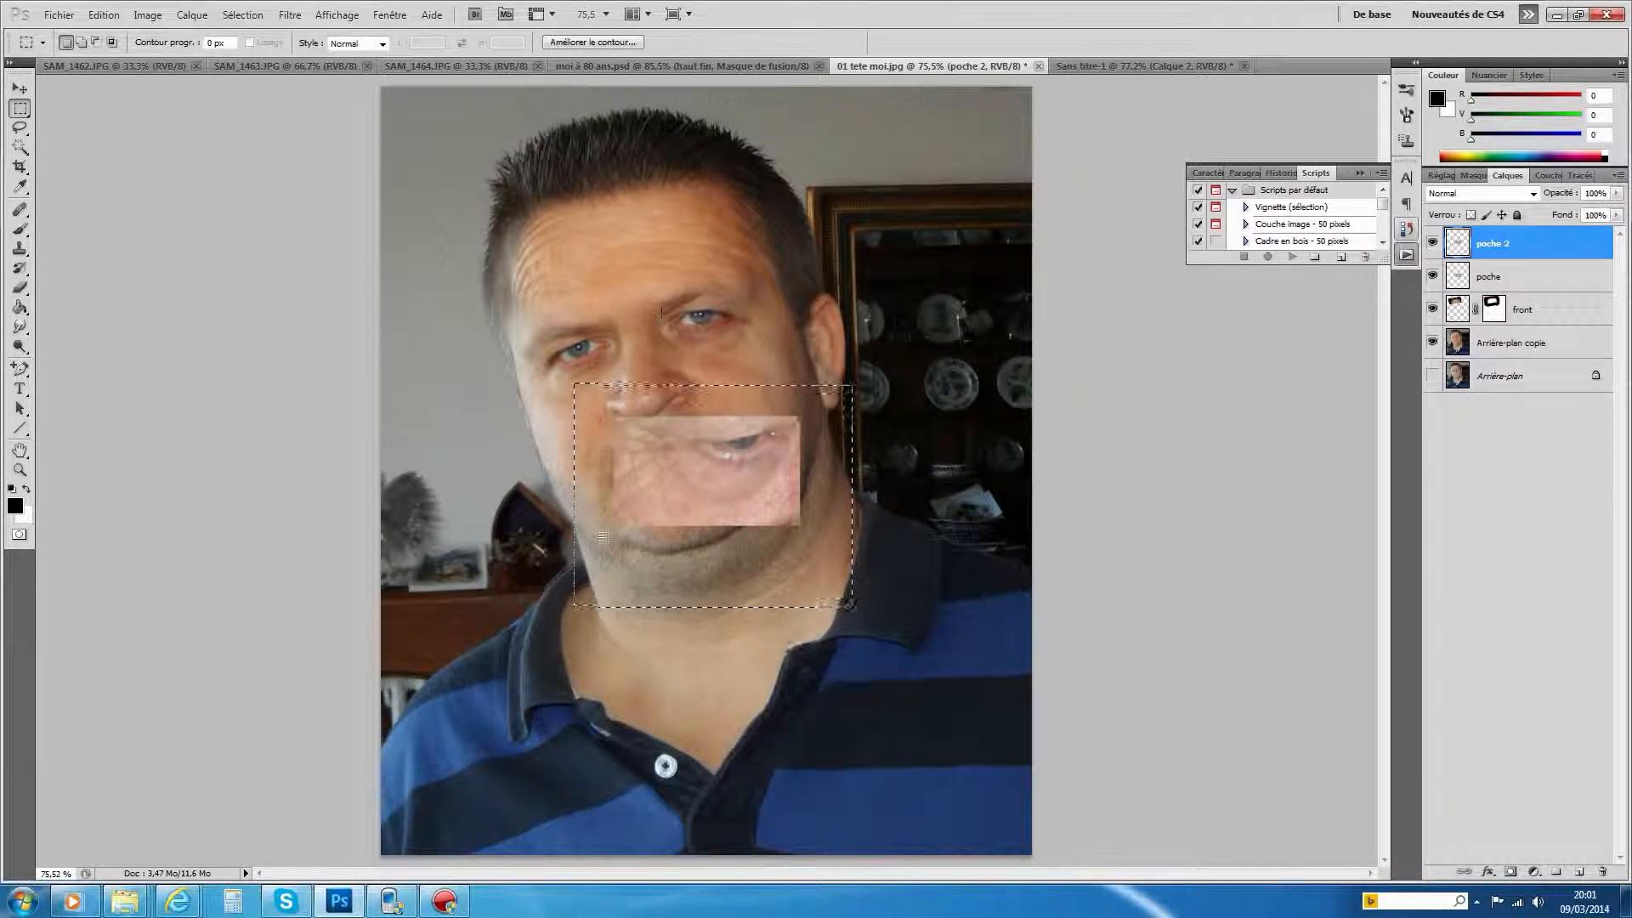
pyautogui.click(107, 18)
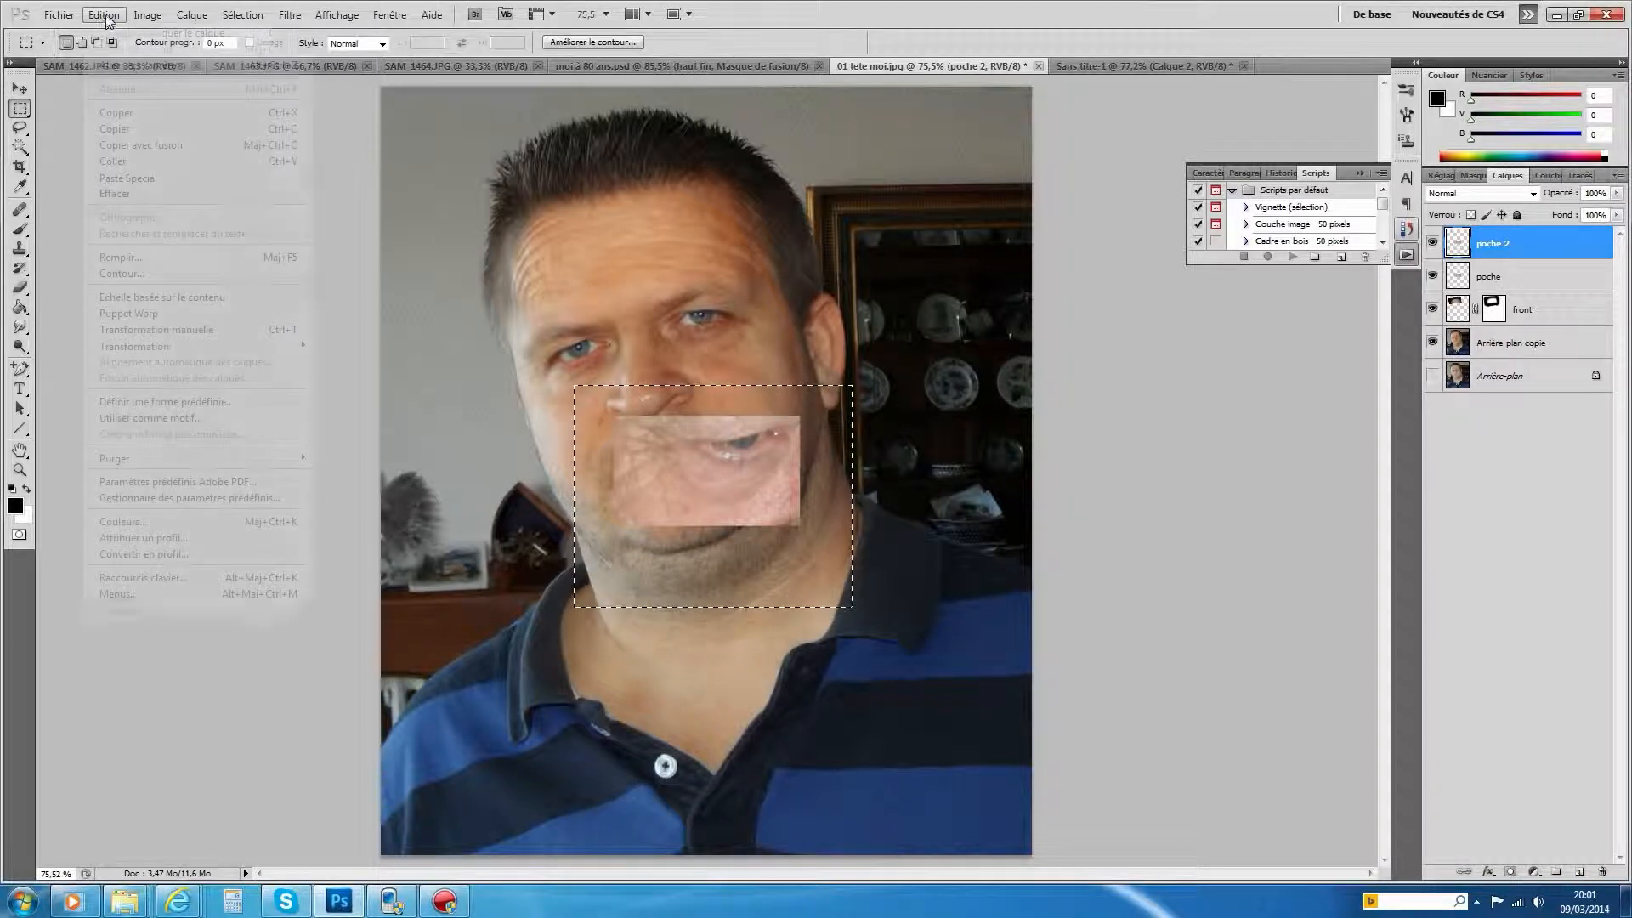
pyautogui.moveTo(204, 349)
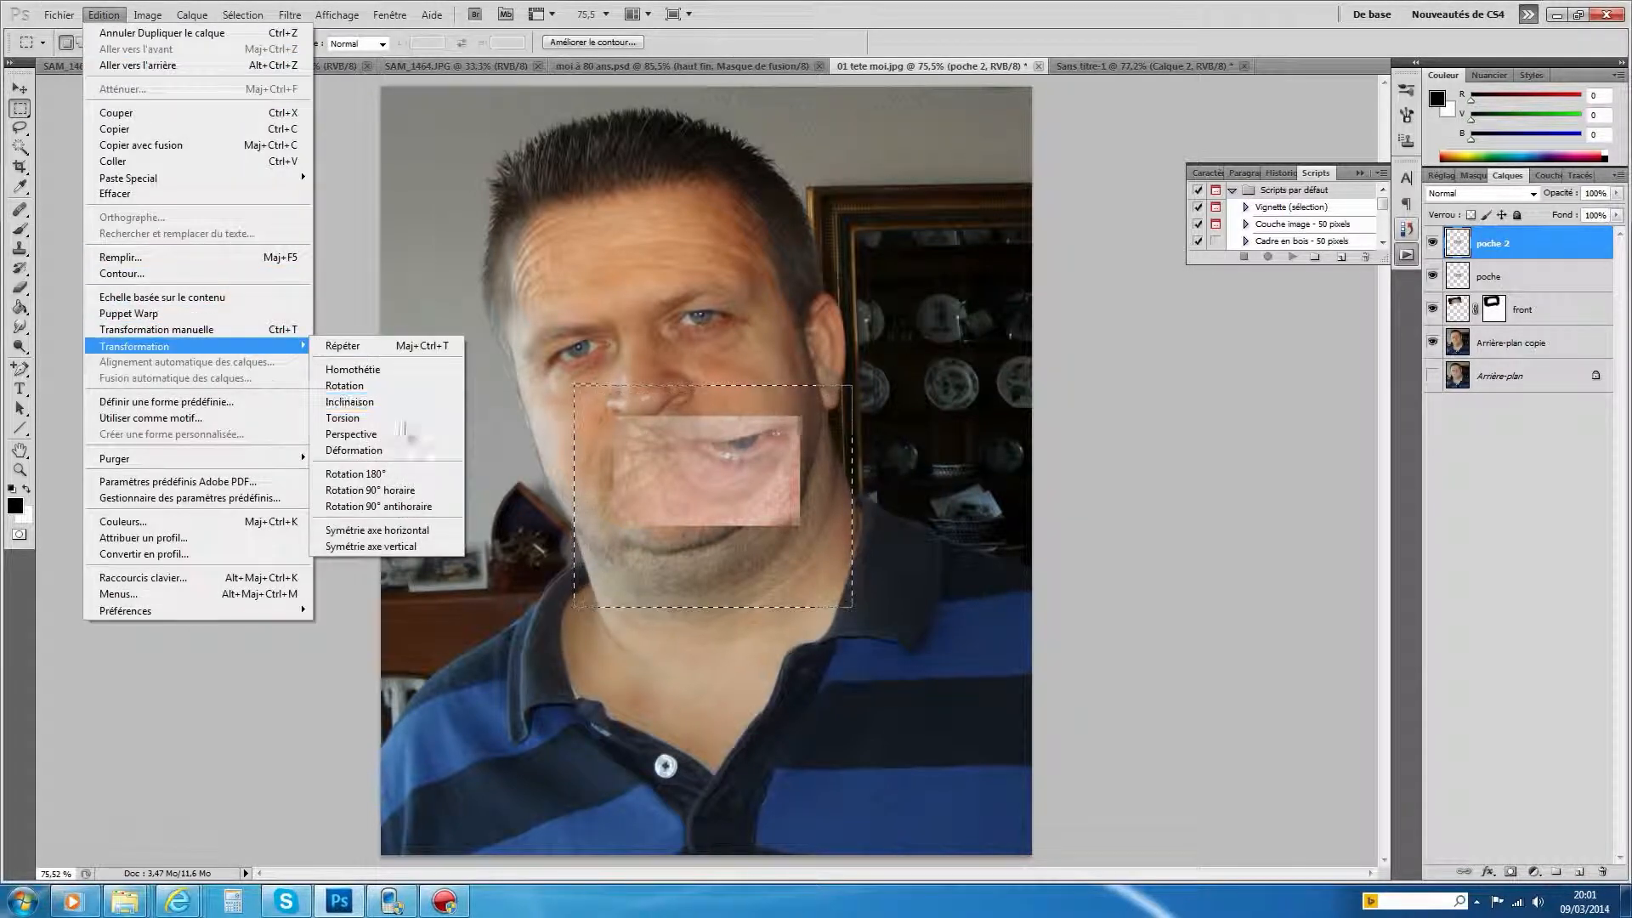
pyautogui.click(410, 532)
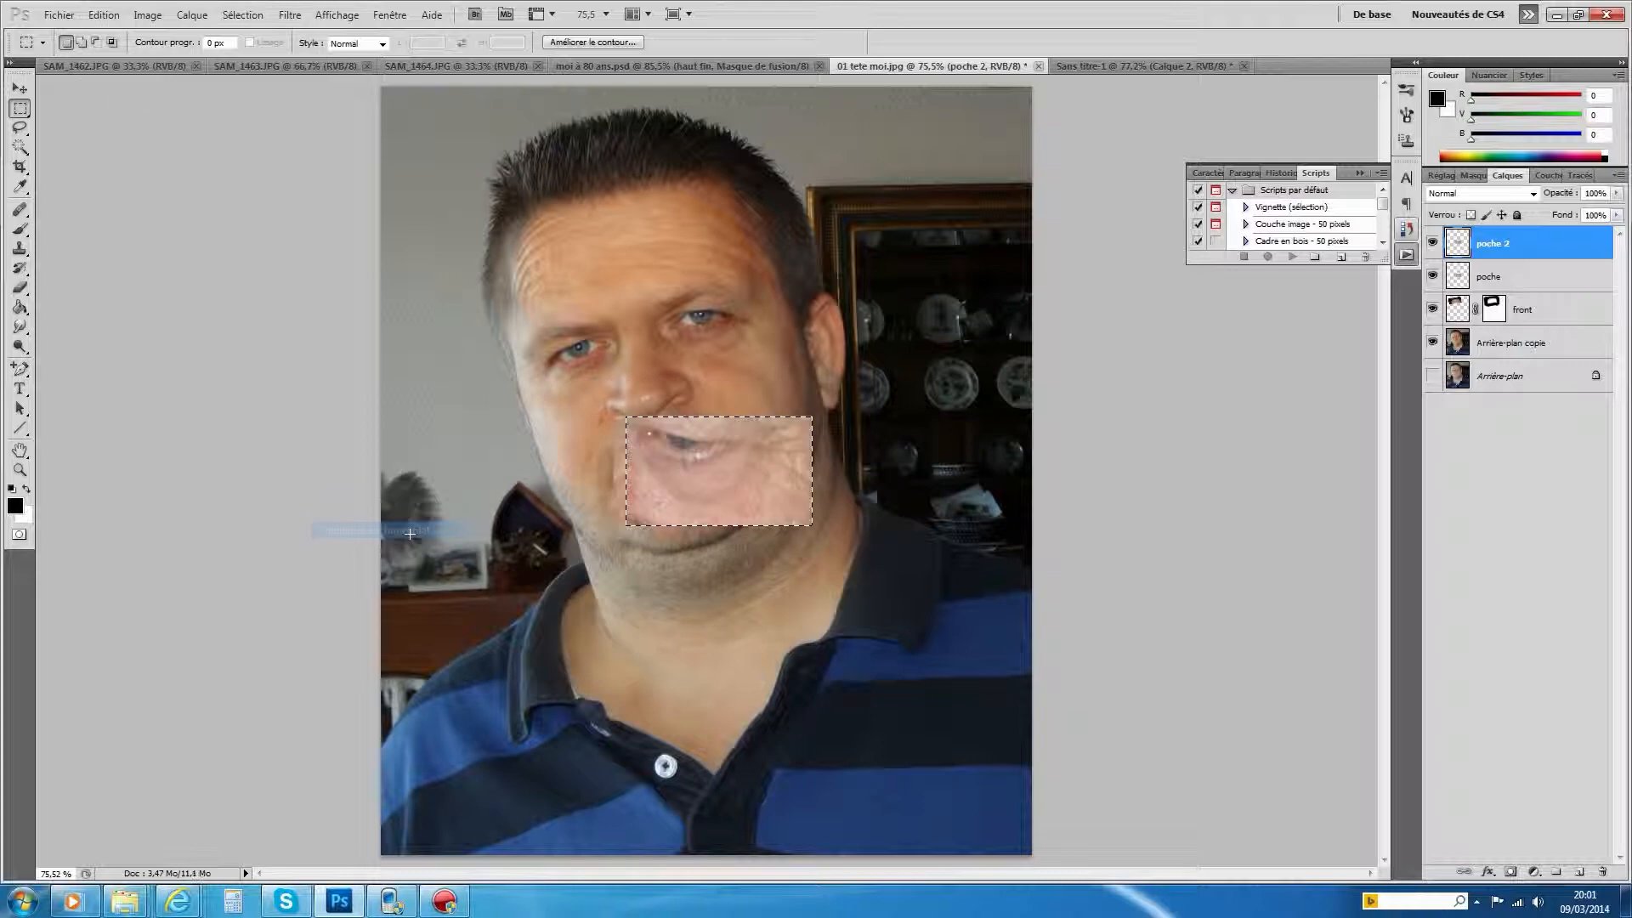
# Move the flipped patch beside the ear over the cabinet, hide the poche 2 layer and clear the selection
pyautogui.click(19, 89)
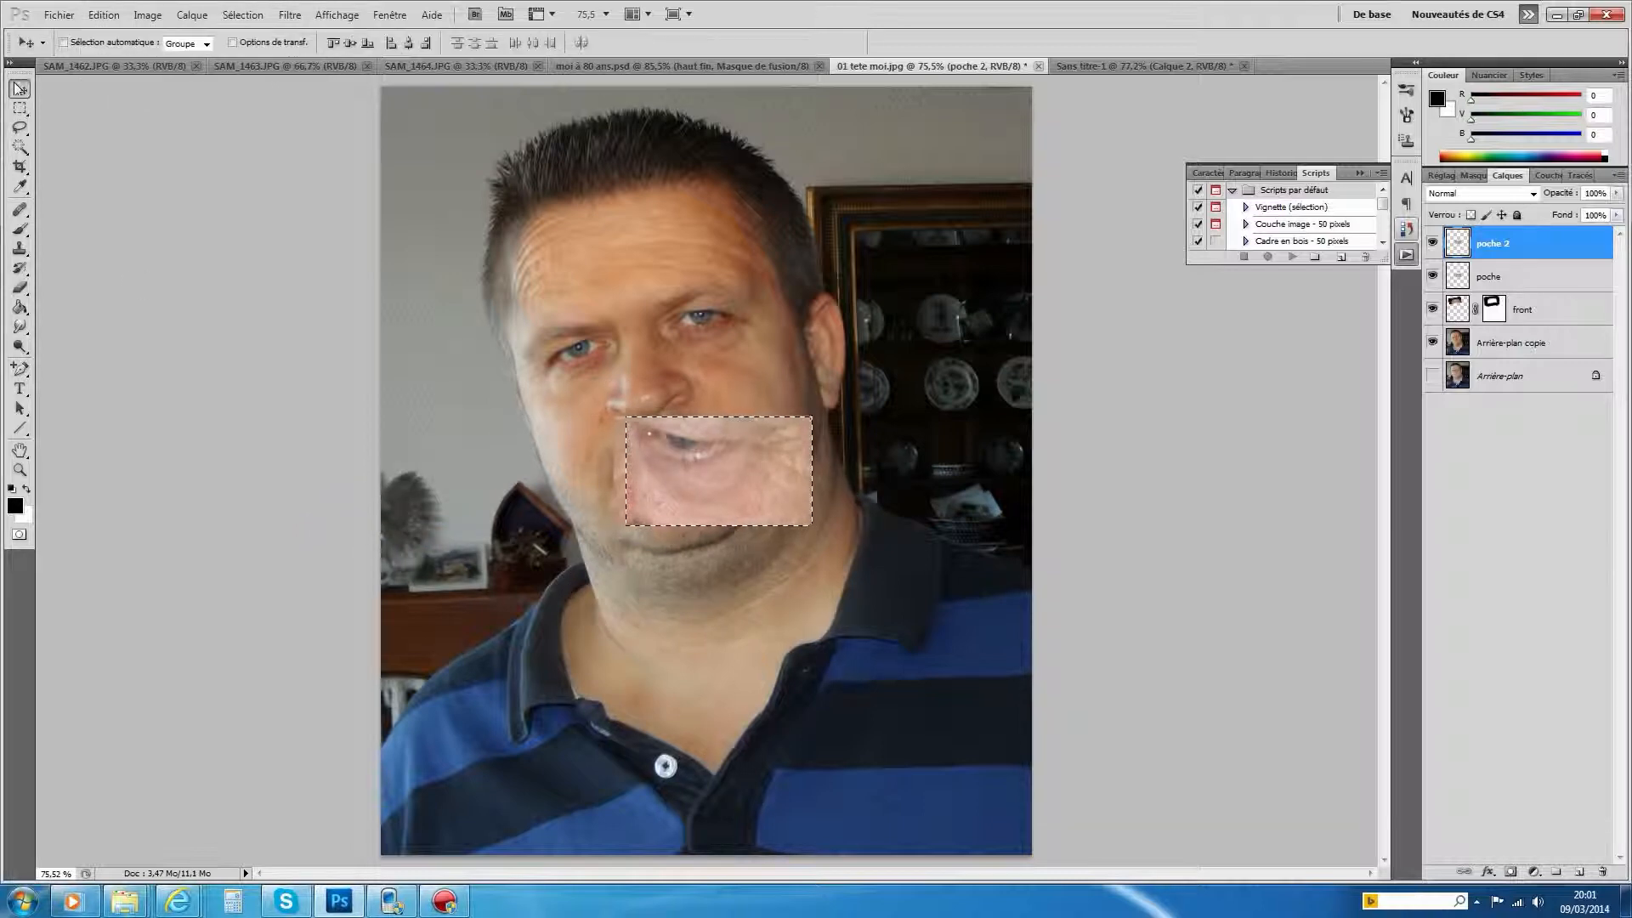
pyautogui.moveTo(719, 472); pyautogui.dragTo(911, 347)
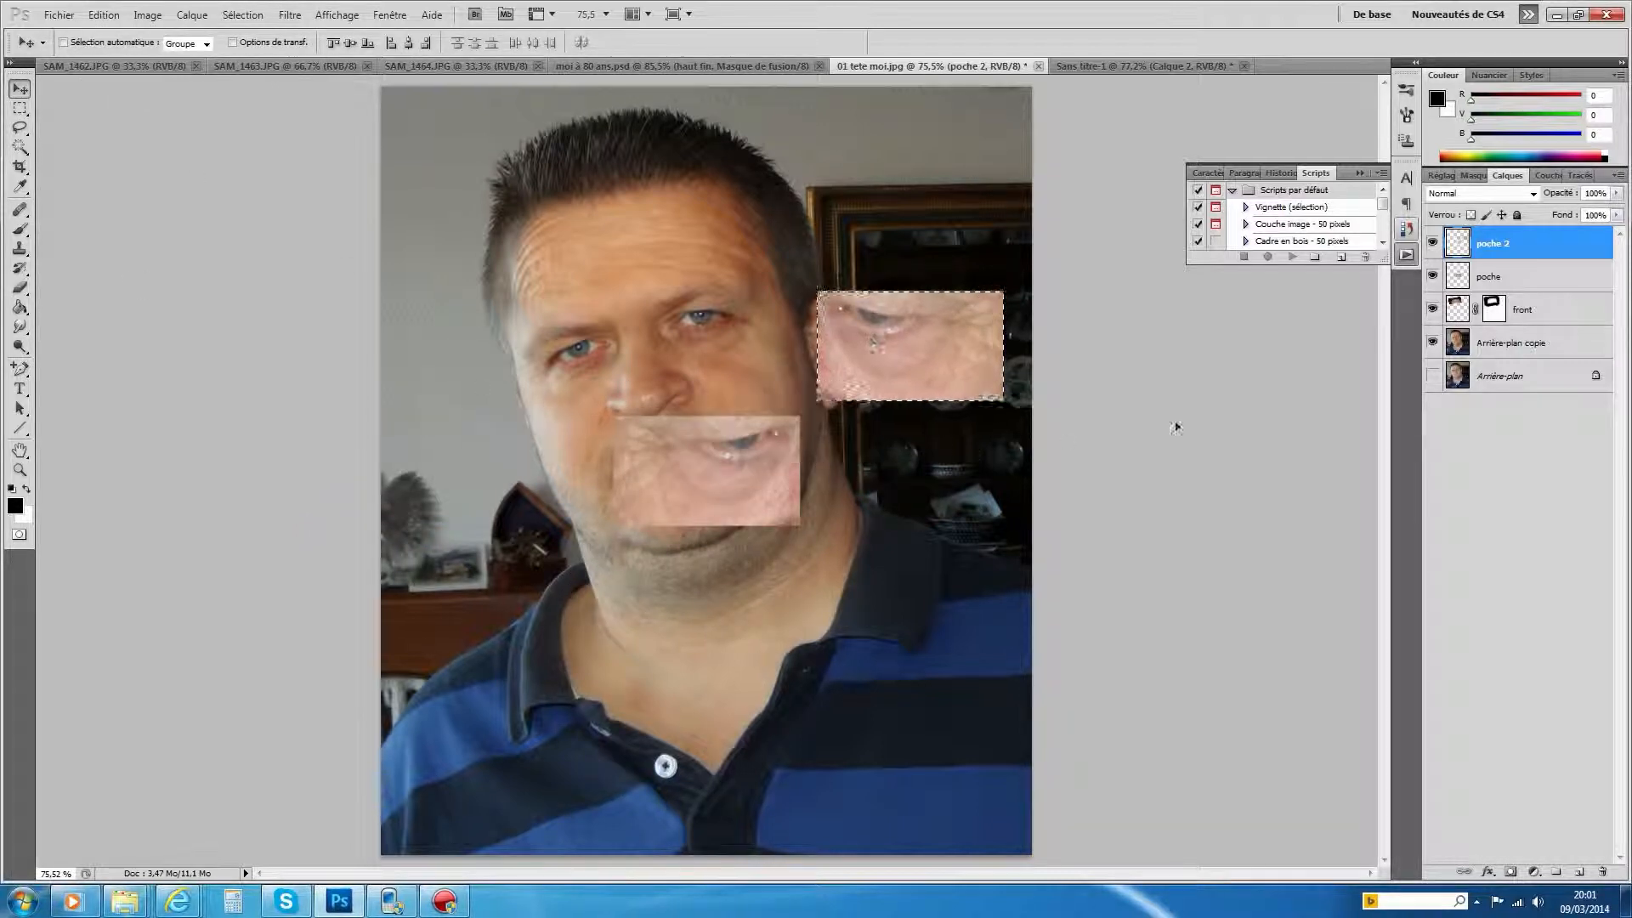
pyautogui.click(1434, 243)
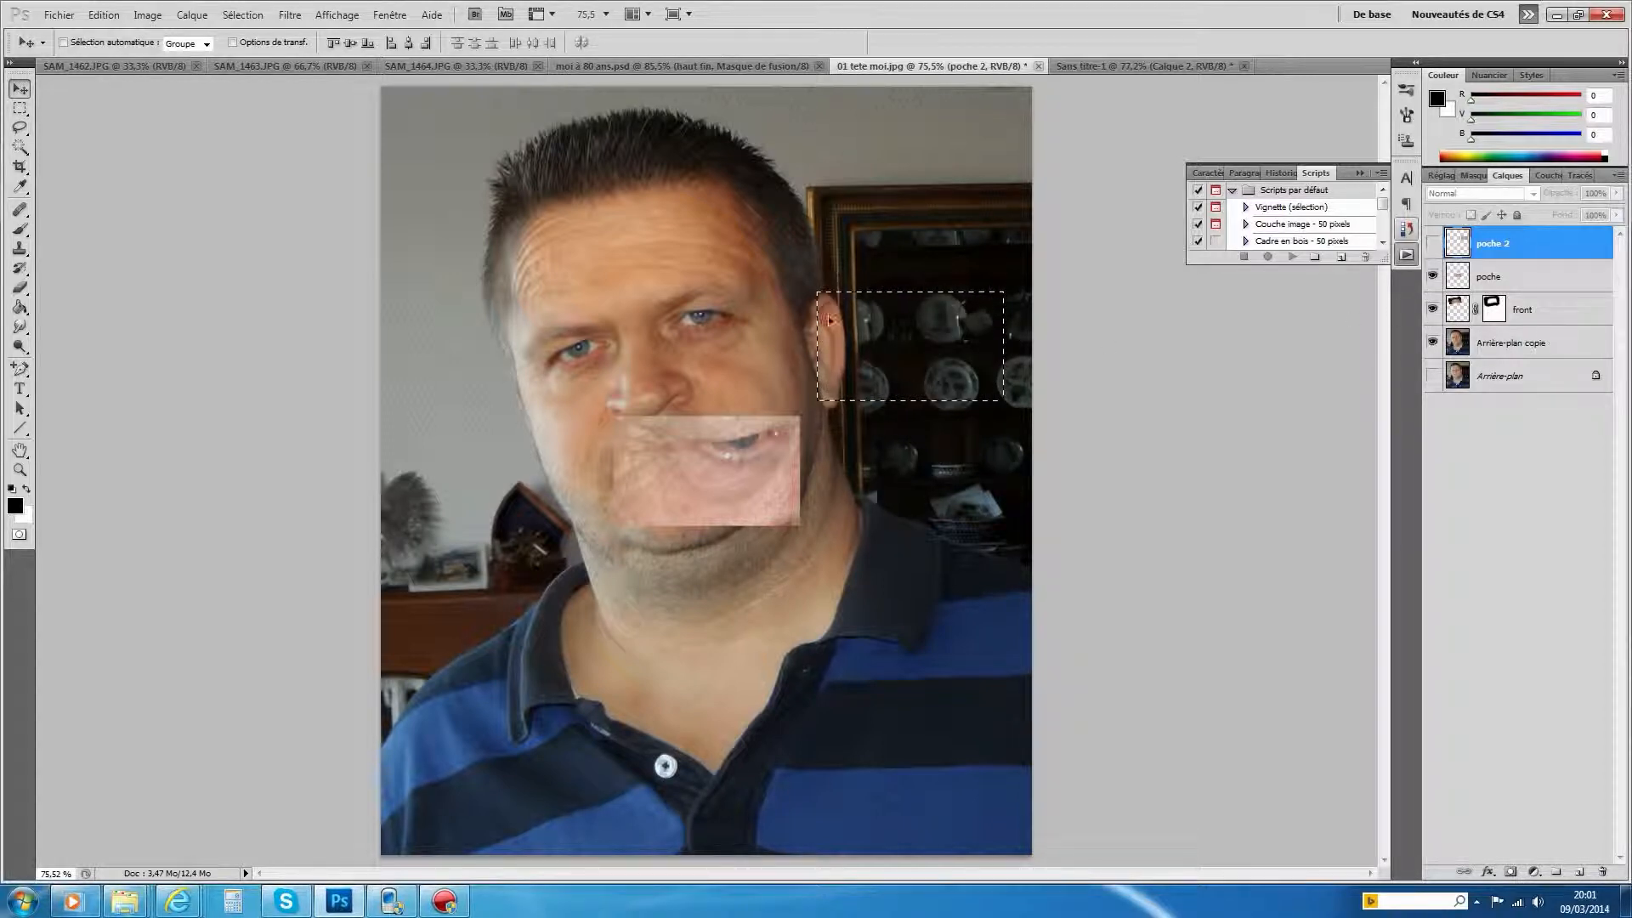
pyautogui.click(20, 109)
pyautogui.click(957, 417)
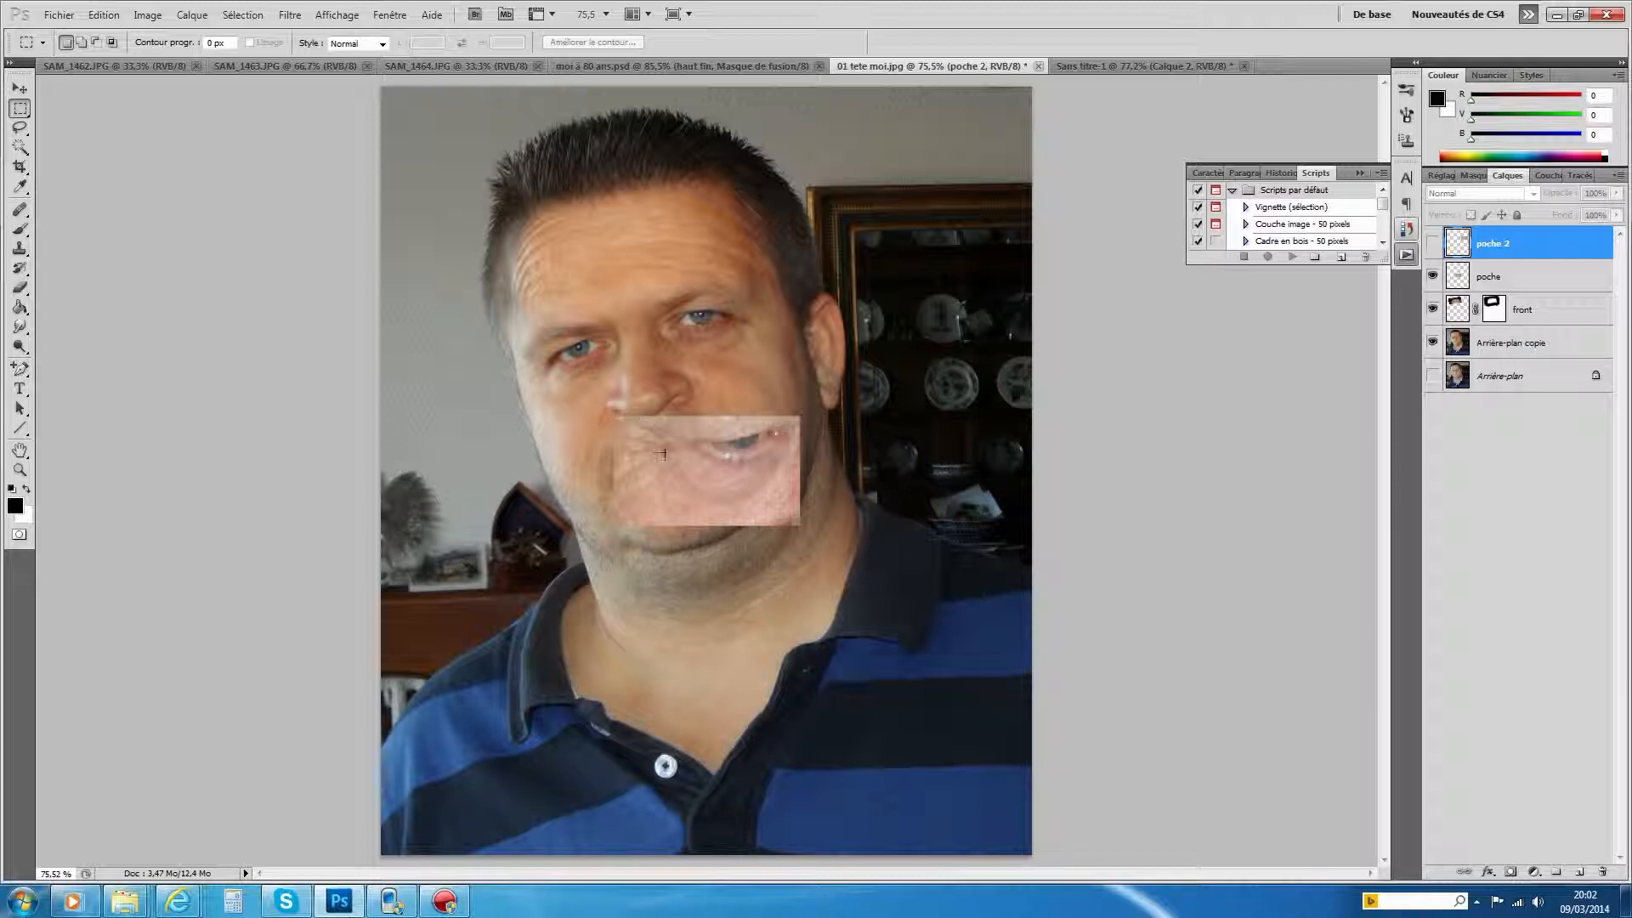
# Move the original poche patch from the mouth to the cheek beside the nose and set its layer opacity to 52%
pyautogui.click(1524, 284)
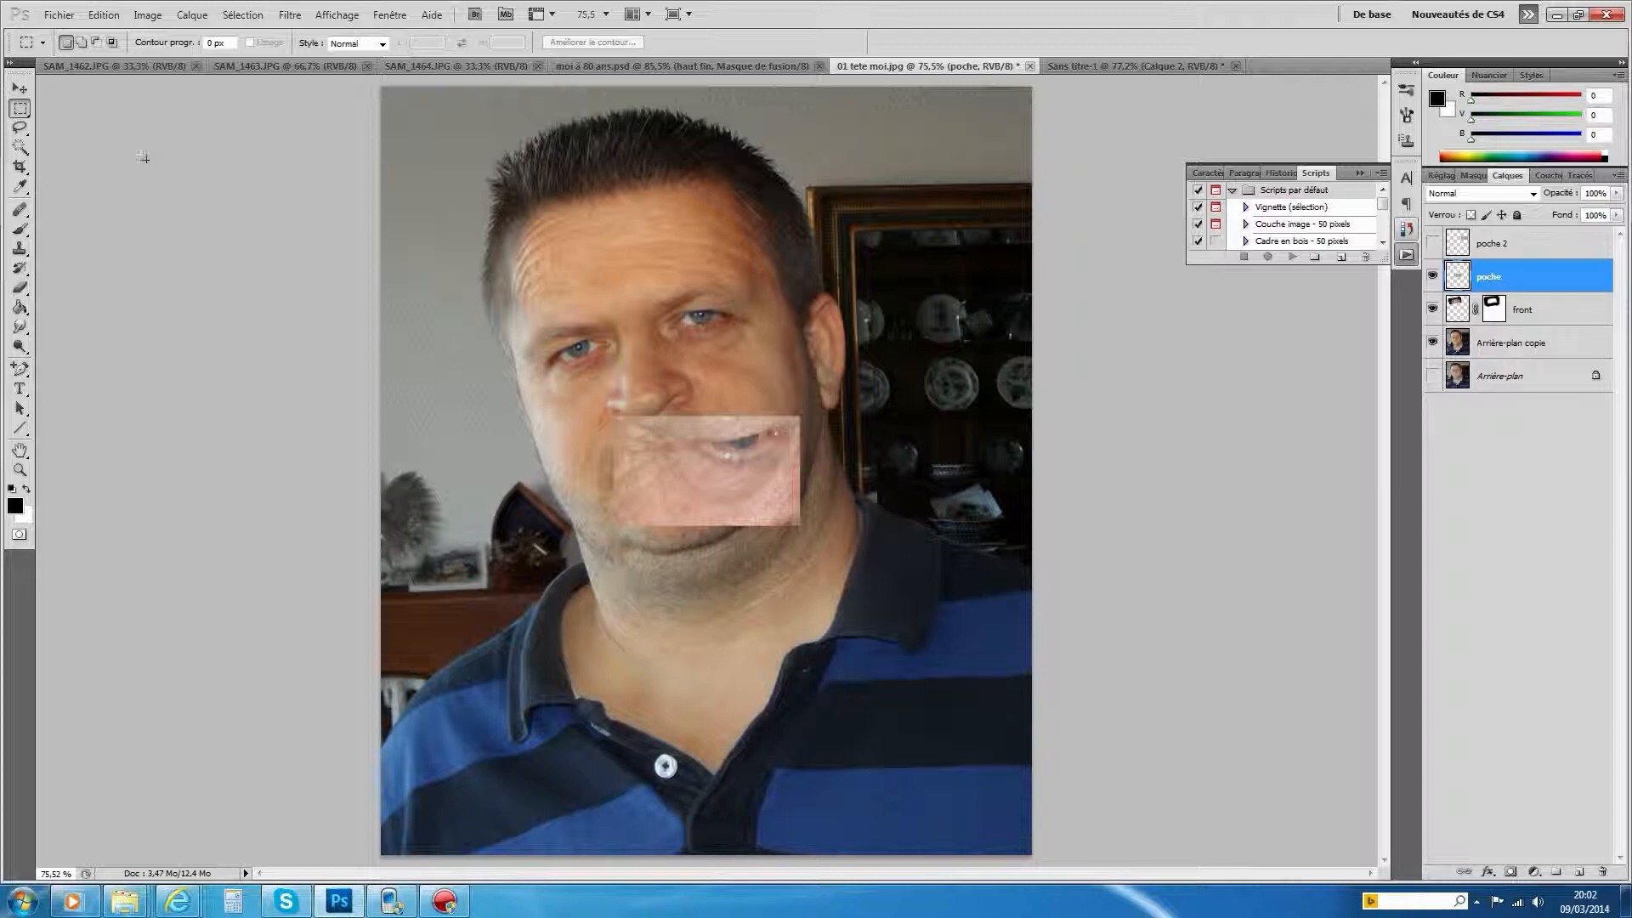
pyautogui.click(21, 89)
pyautogui.moveTo(731, 460); pyautogui.dragTo(589, 435)
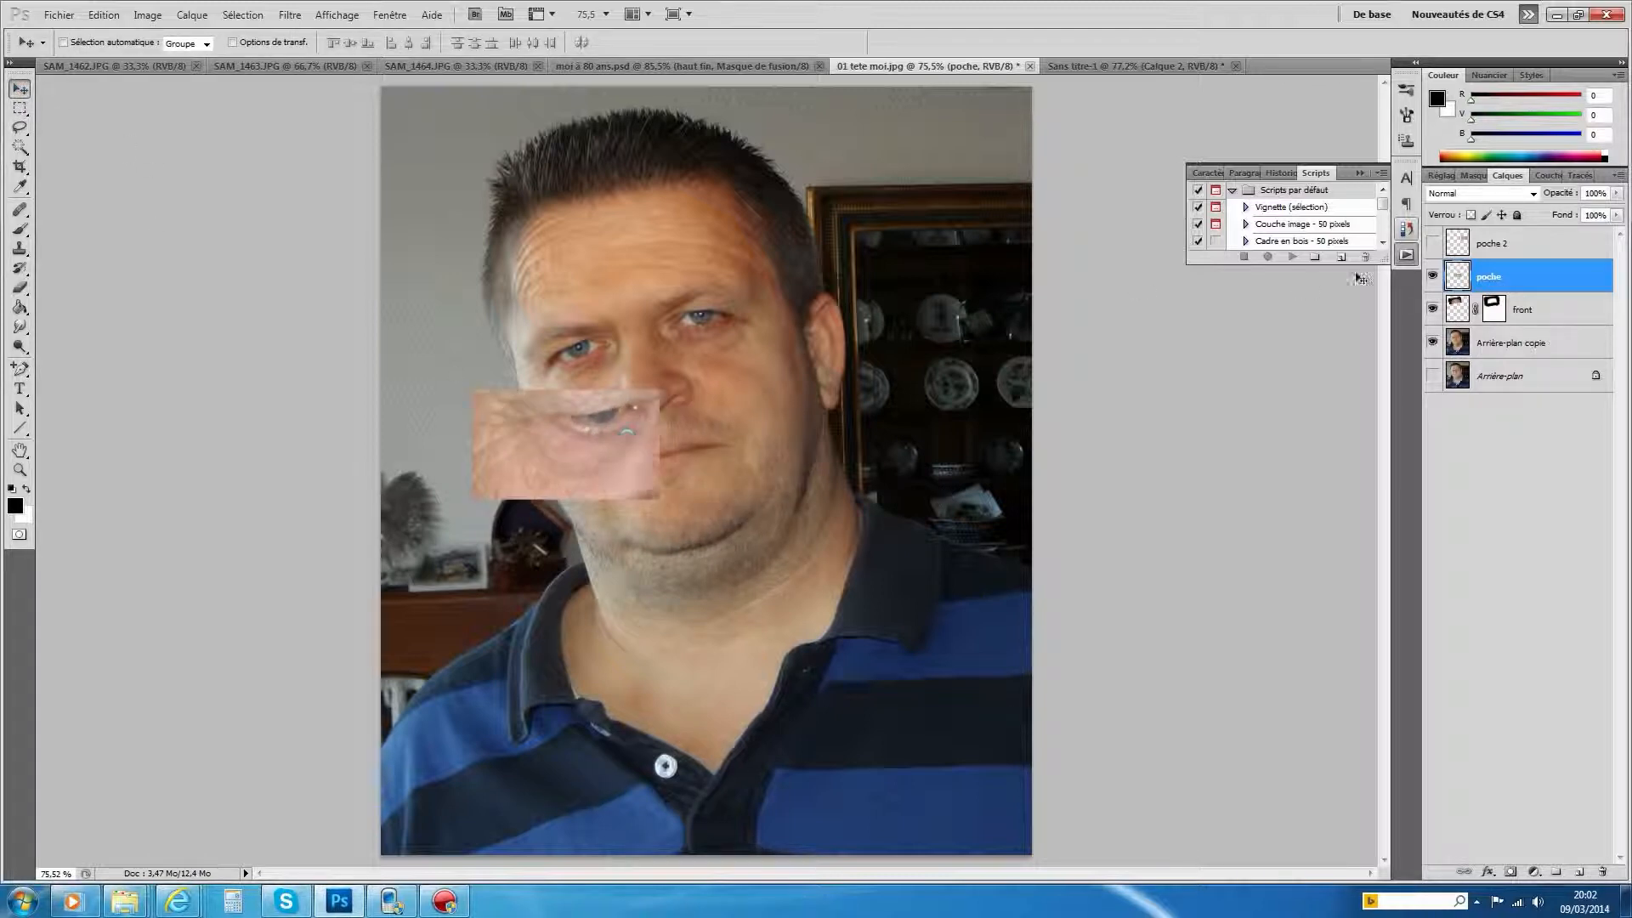
pyautogui.click(1618, 195)
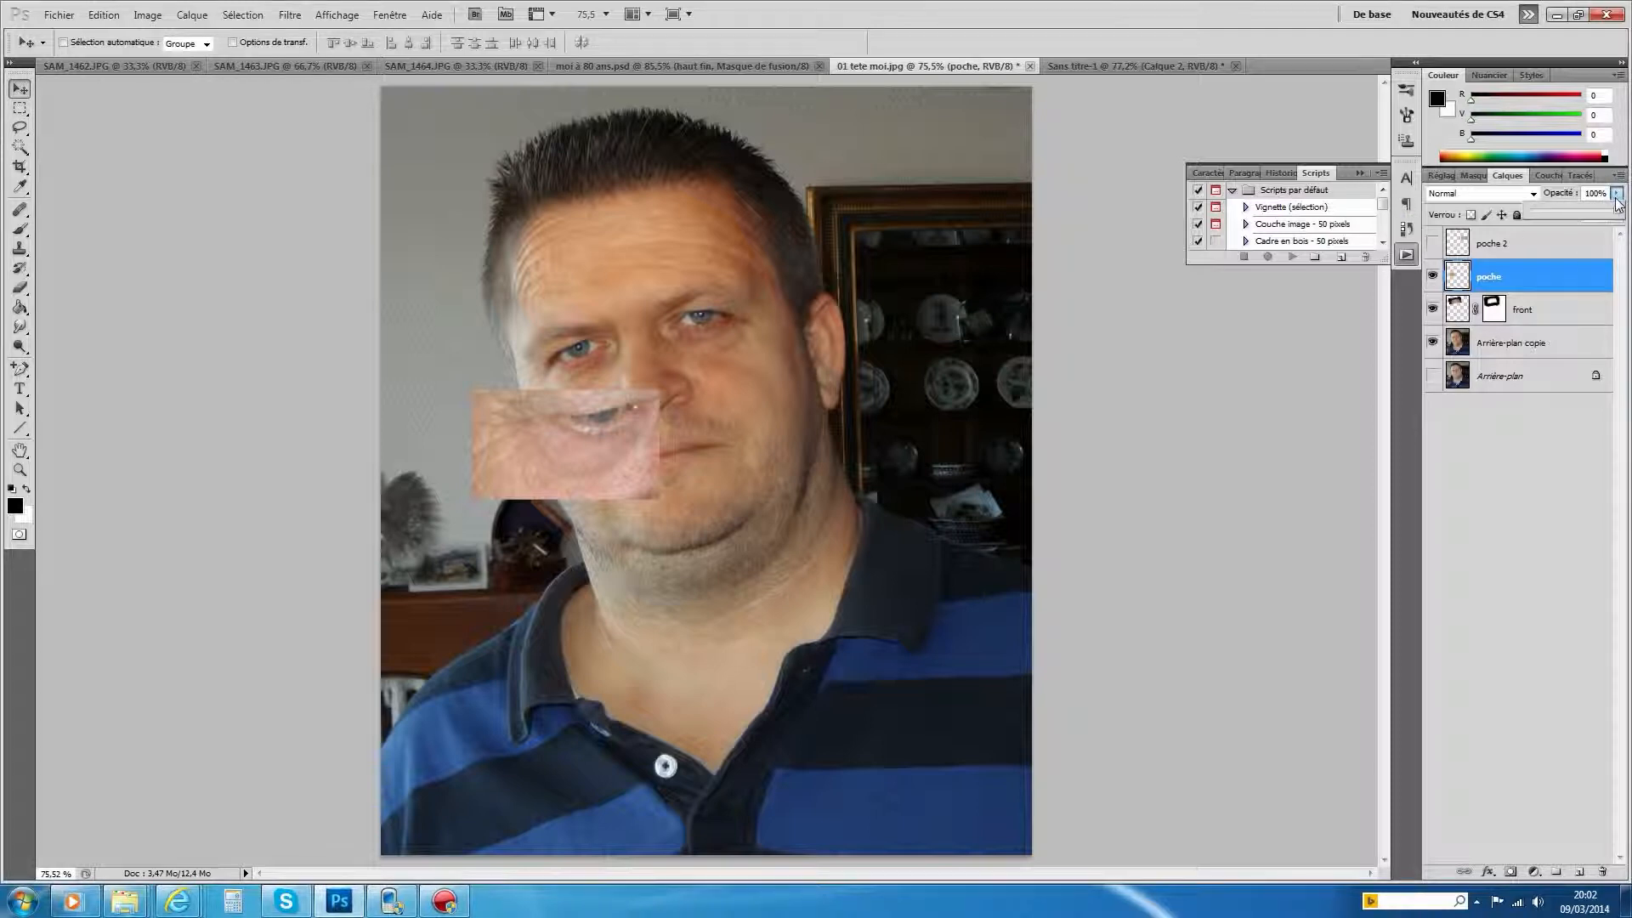
pyautogui.moveTo(1618, 213); pyautogui.dragTo(1572, 216)
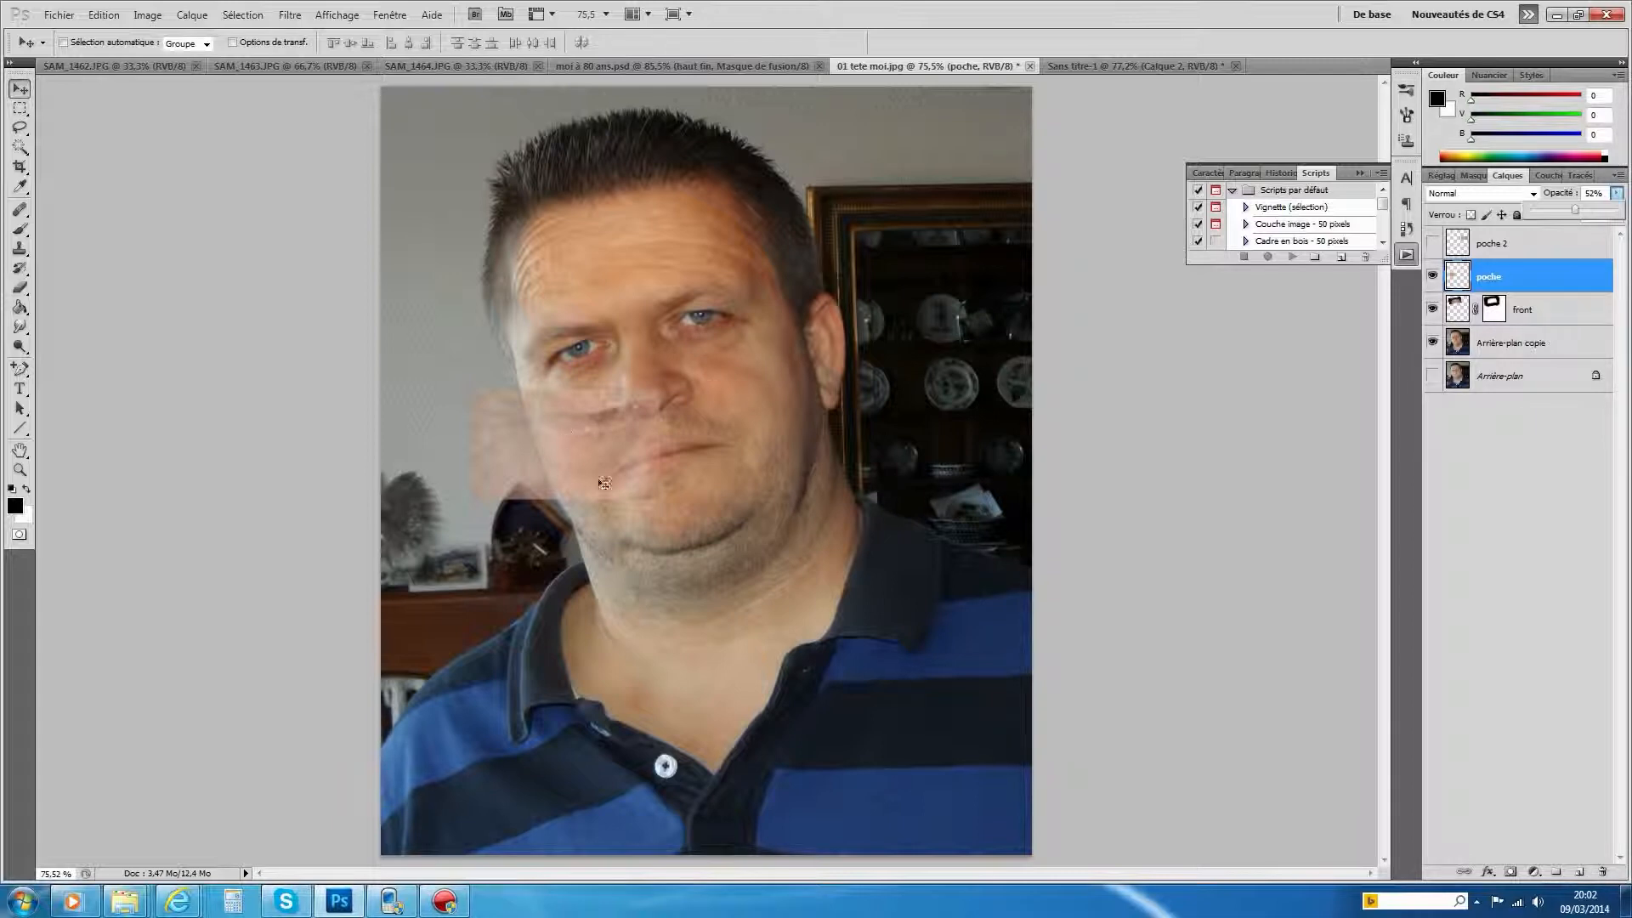
# Rotate the poche patch about -15.8° and position it over the eye nearest the plain wall
pyautogui.click(114, 21)
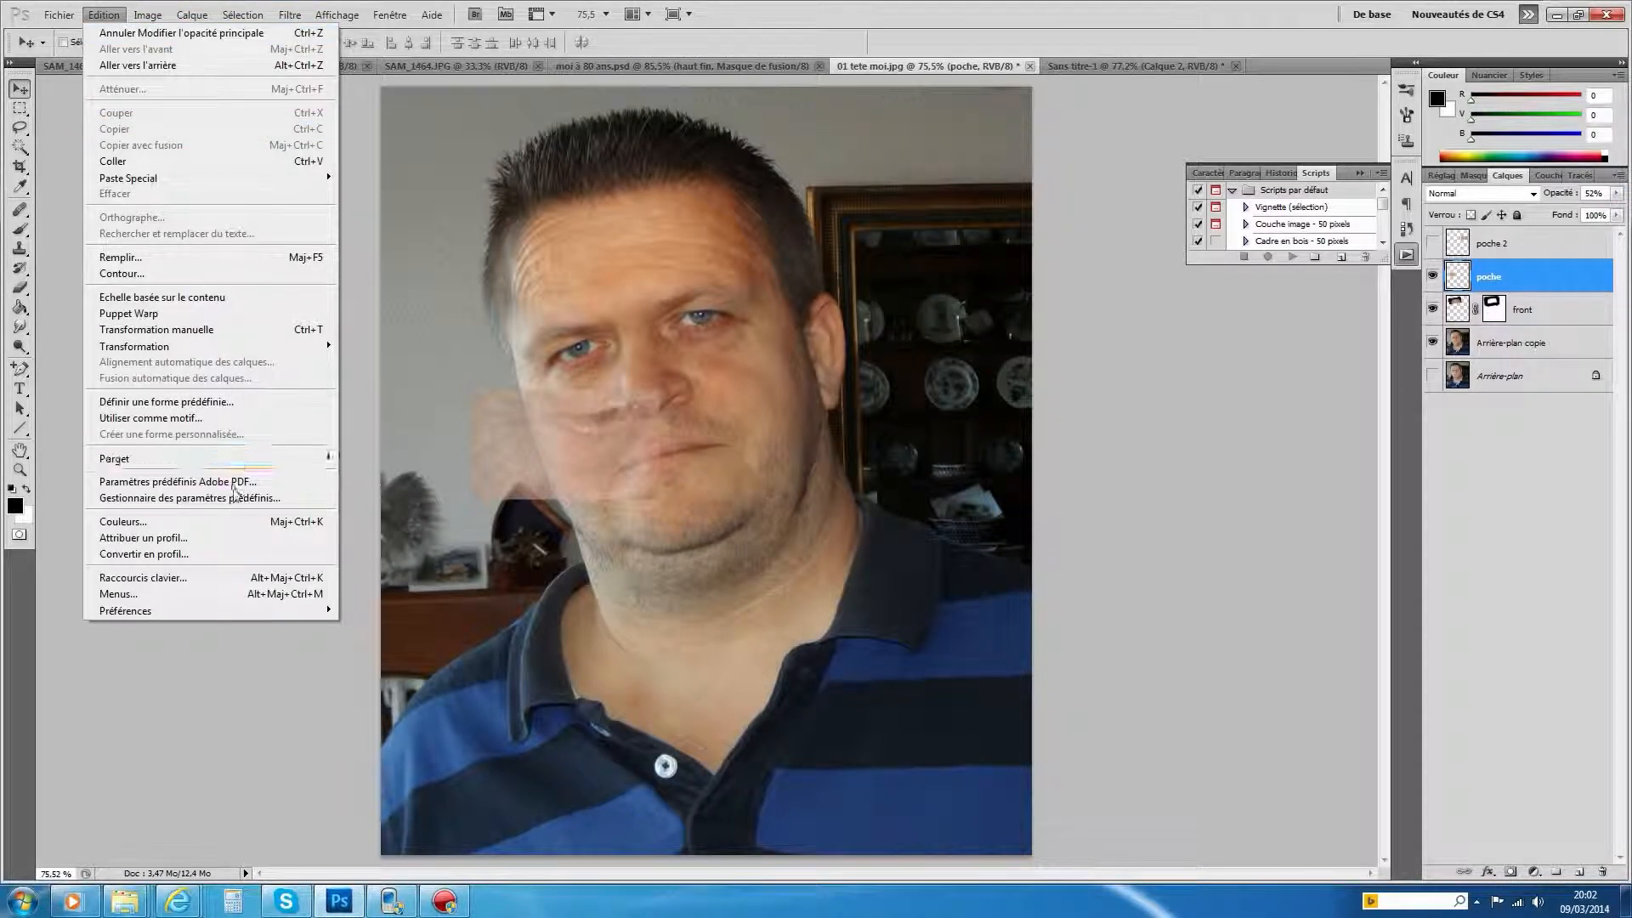
pyautogui.moveTo(237, 349)
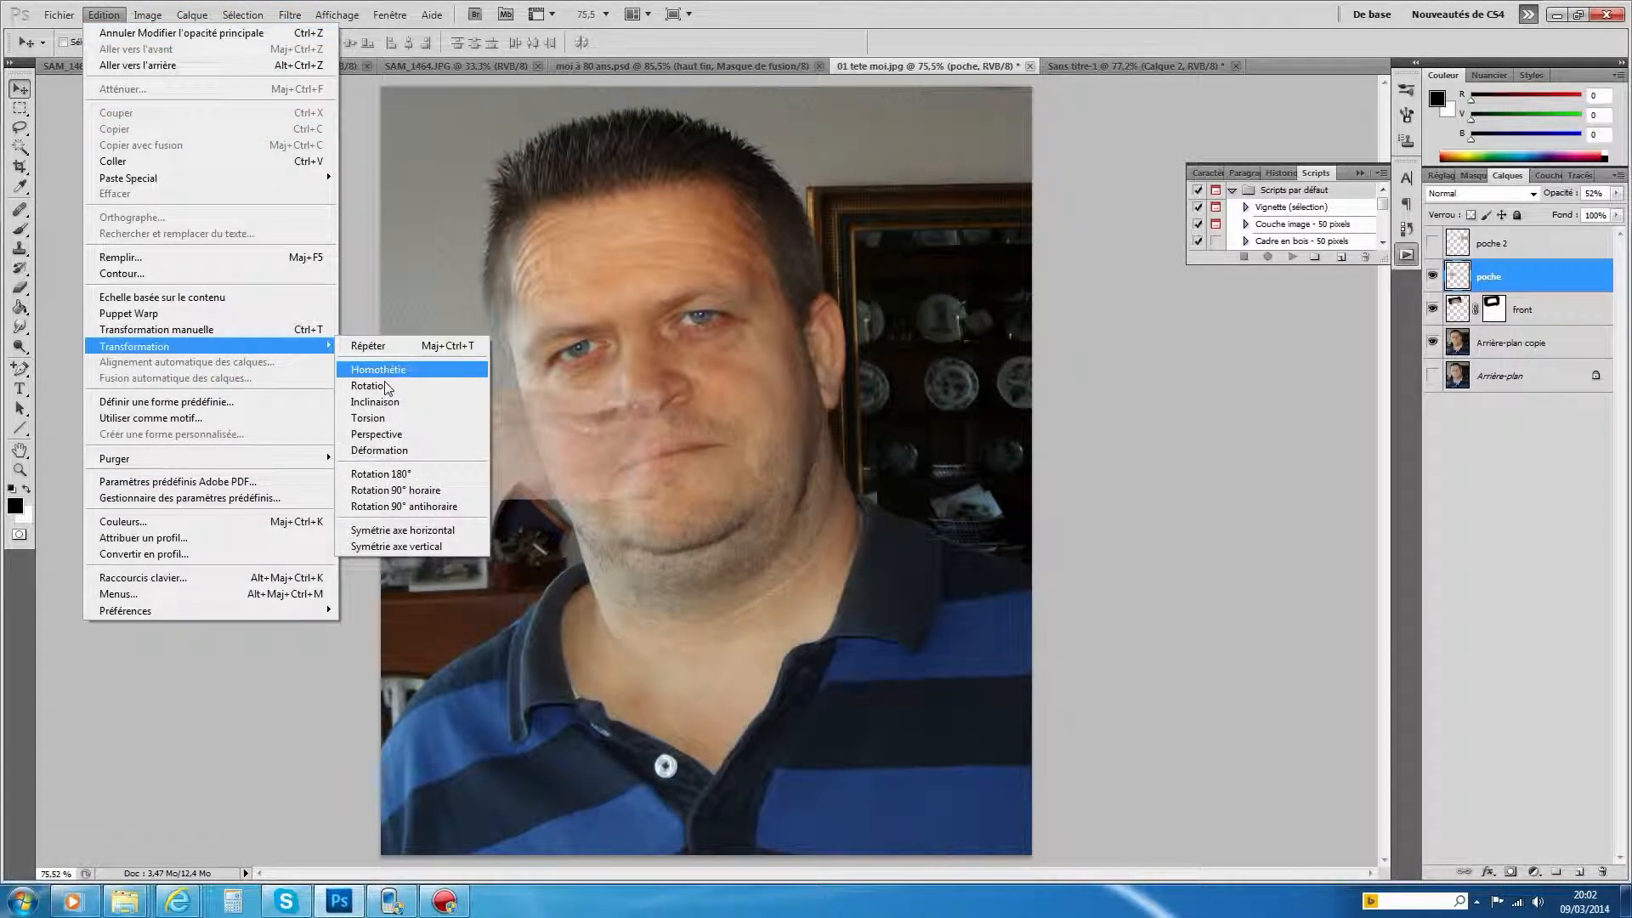
pyautogui.click(382, 373)
pyautogui.moveTo(693, 376); pyautogui.dragTo(681, 330)
pyautogui.moveTo(578, 470); pyautogui.dragTo(568, 409)
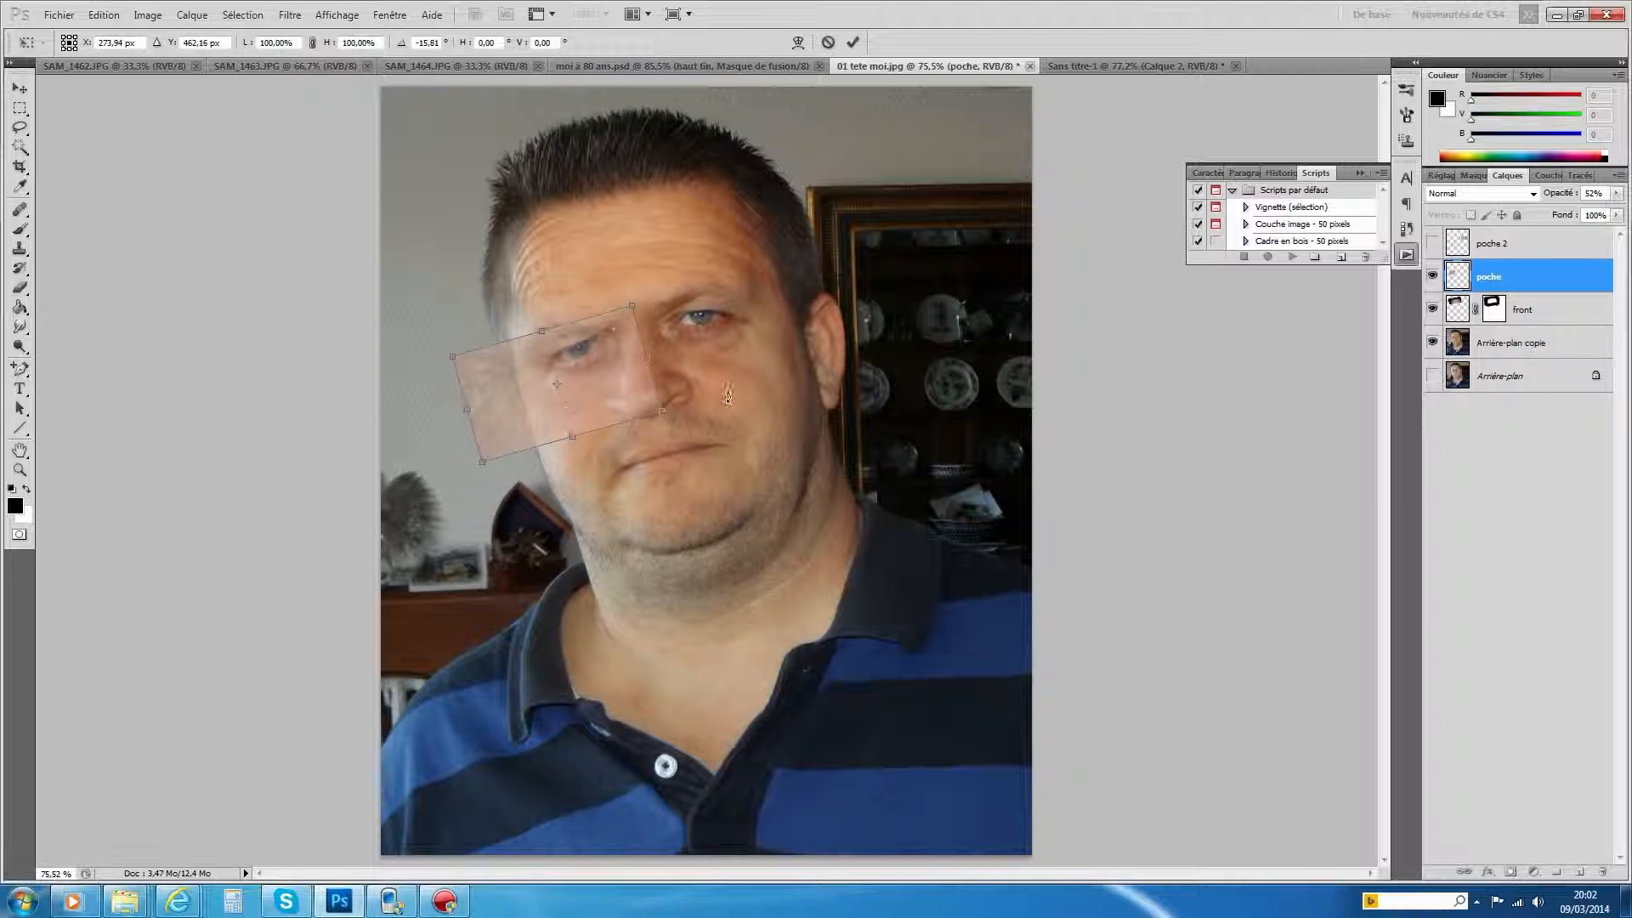
pyautogui.click(854, 43)
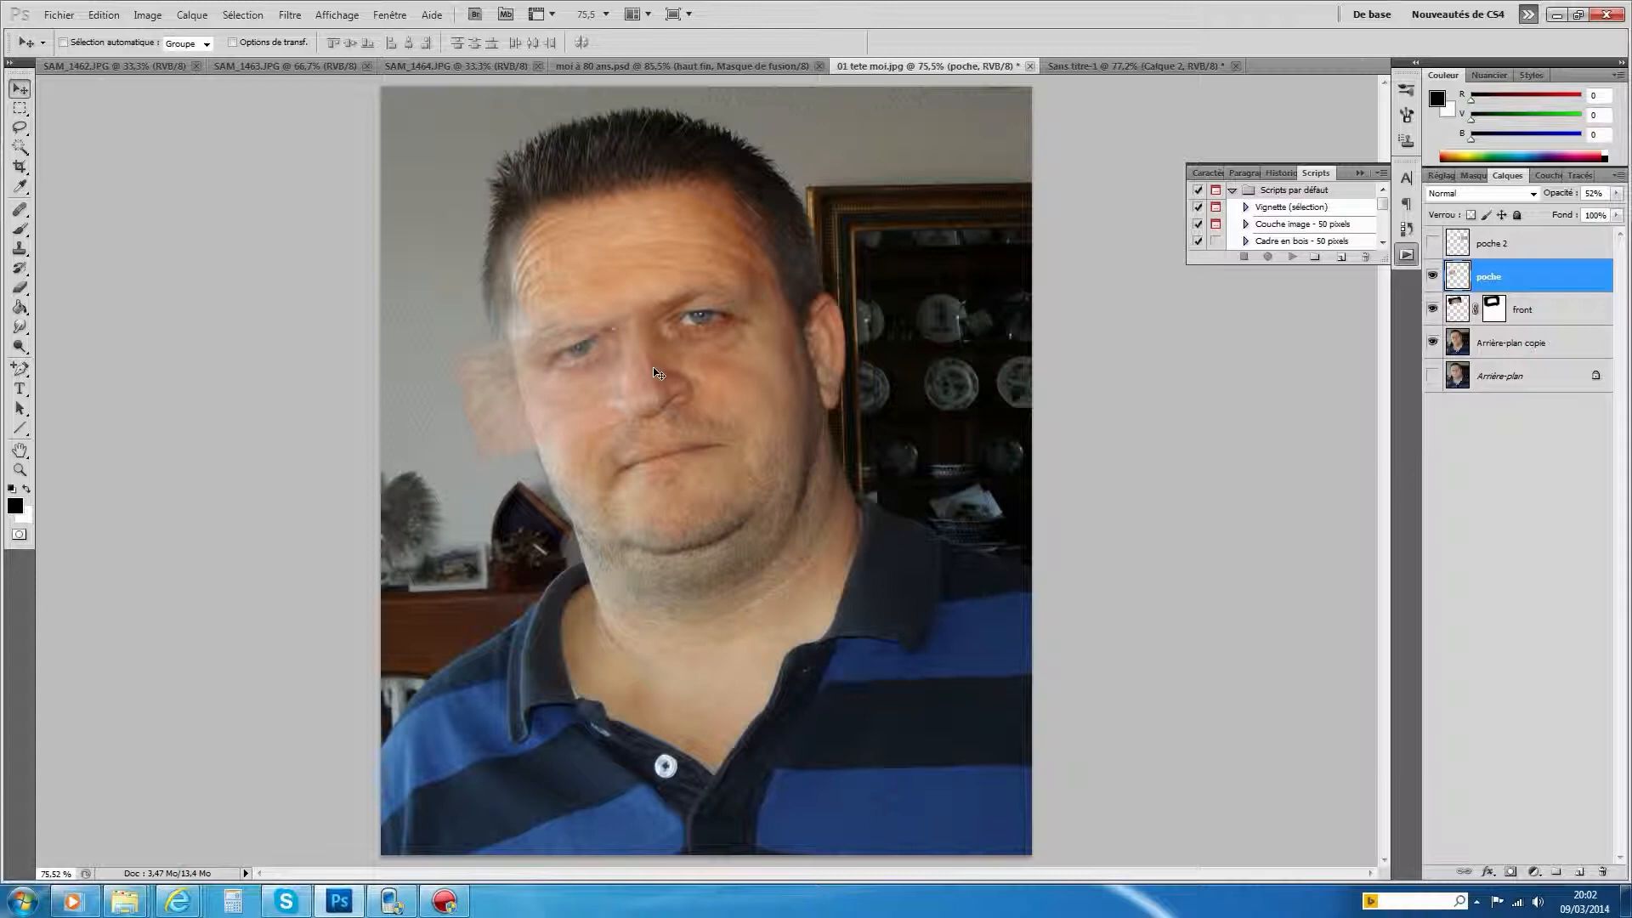
# Try the poche layer at 70% opacity with the Lumière crue blend mode
pyautogui.click(1617, 193)
pyautogui.moveTo(1574, 213); pyautogui.dragTo(1582, 215)
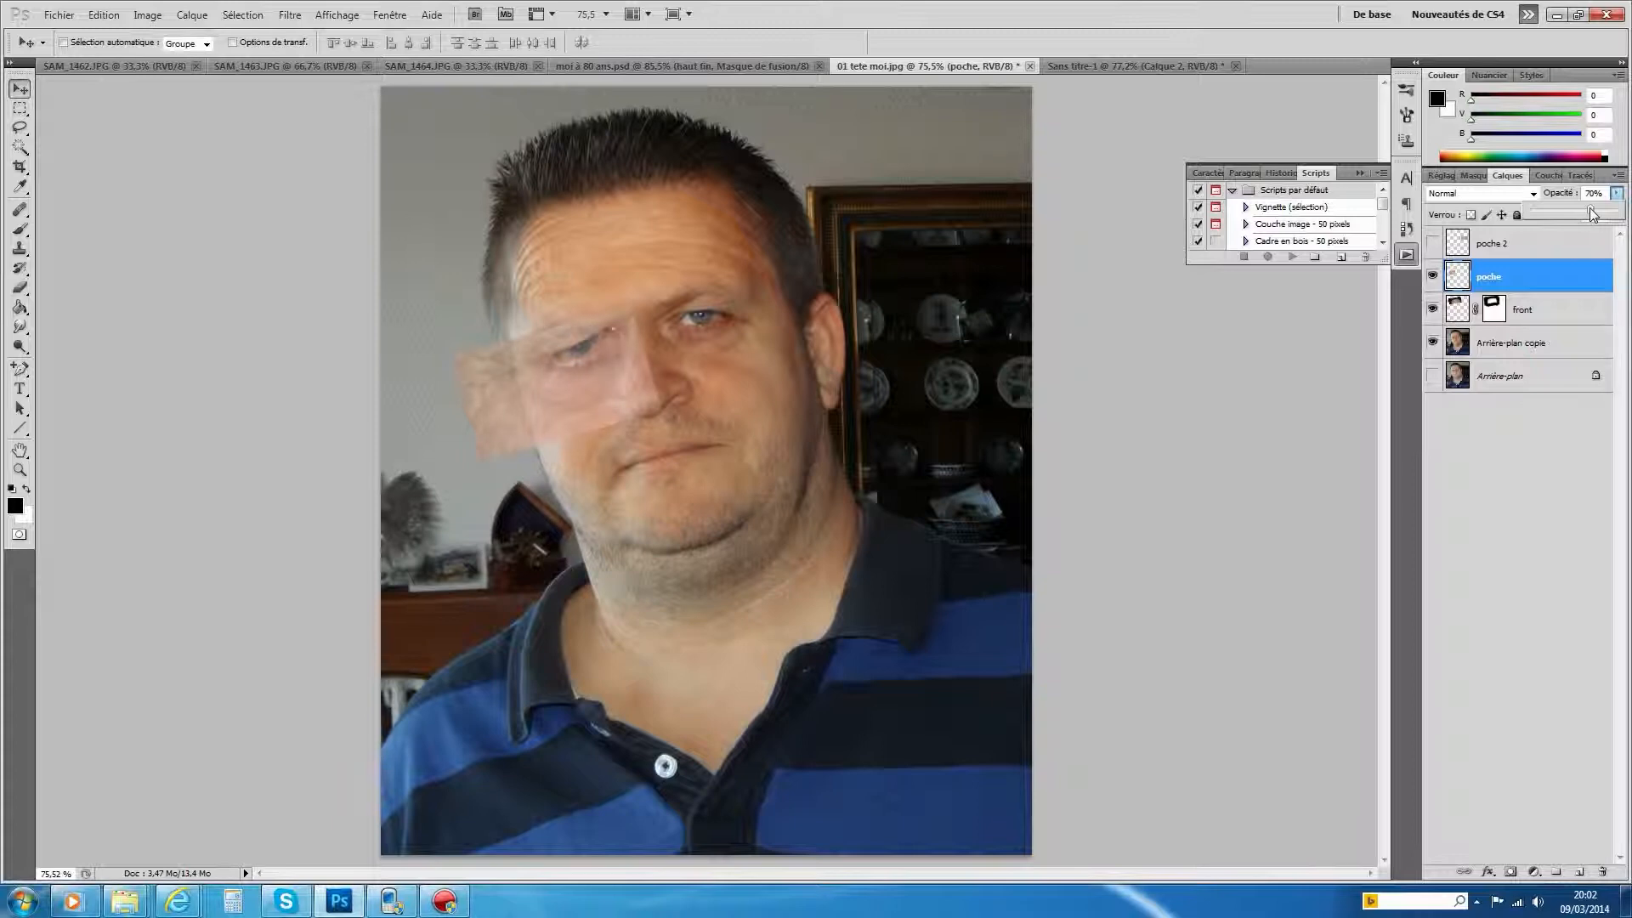
pyautogui.click(1534, 196)
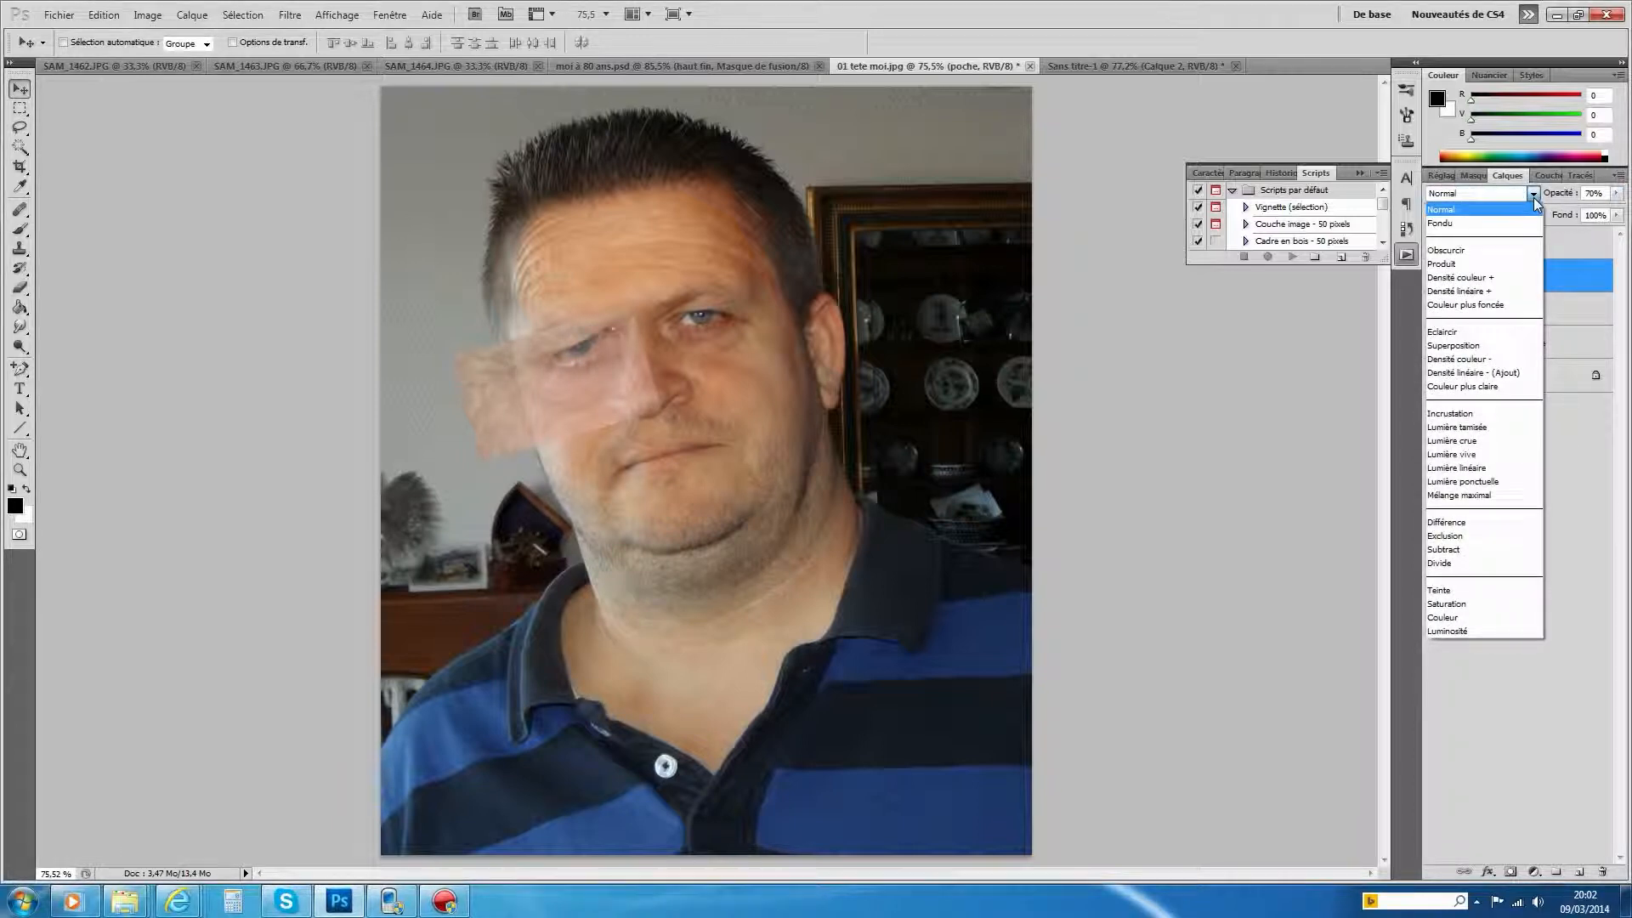
pyautogui.click(1497, 441)
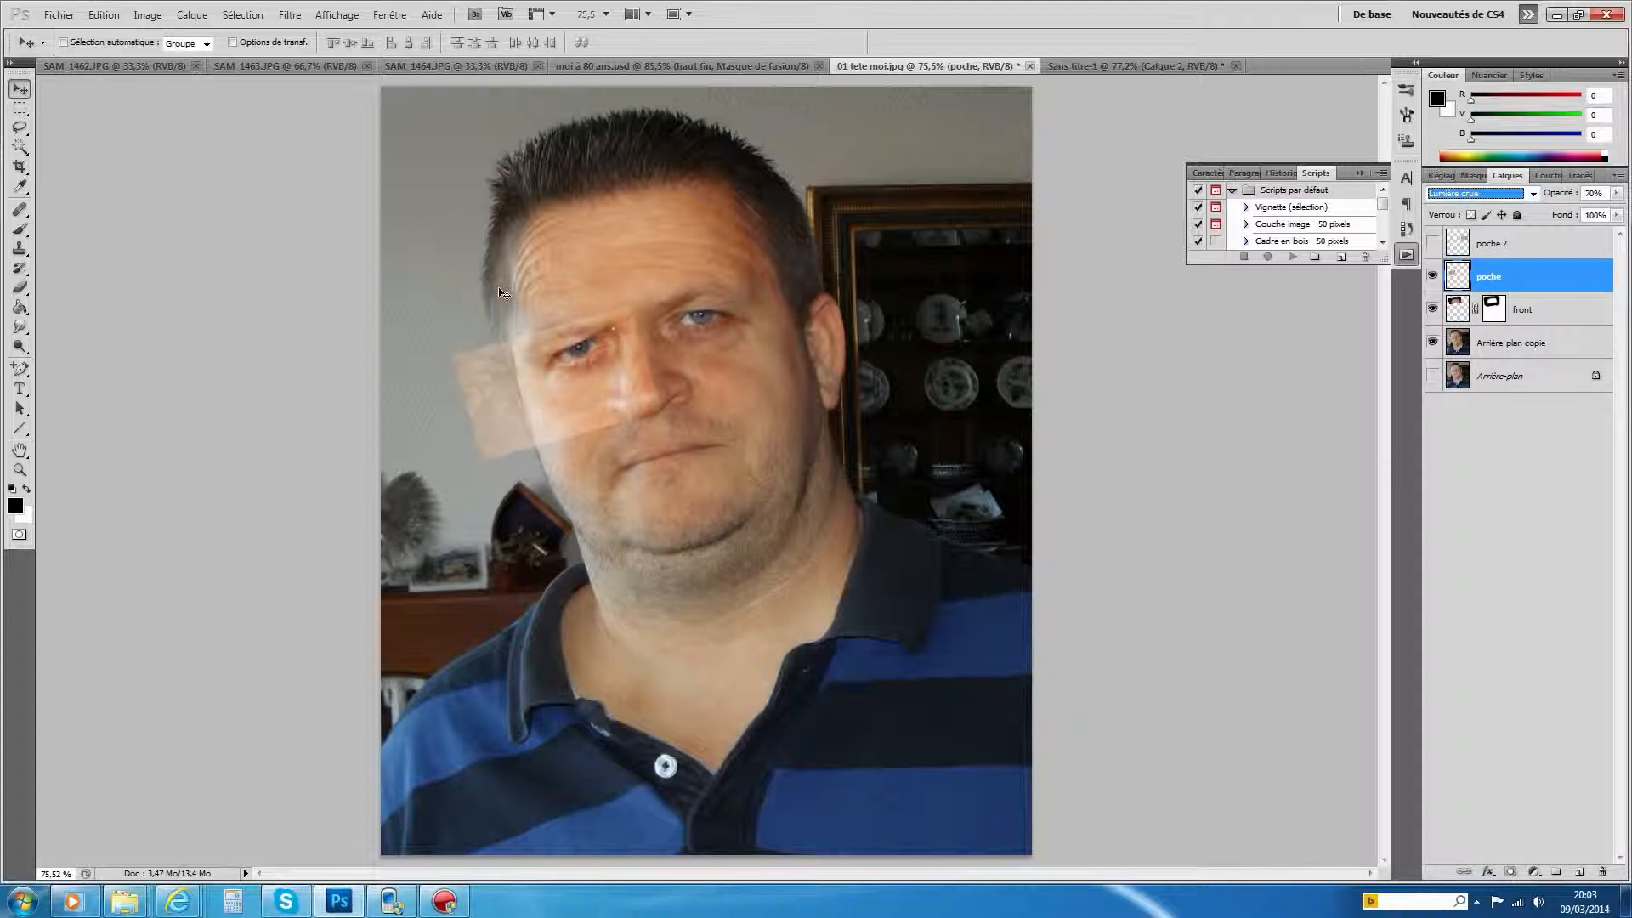
# Add a layer mask to the poche layer and paint black around the eye bag to hide the patch's edges
pyautogui.click(1510, 872)
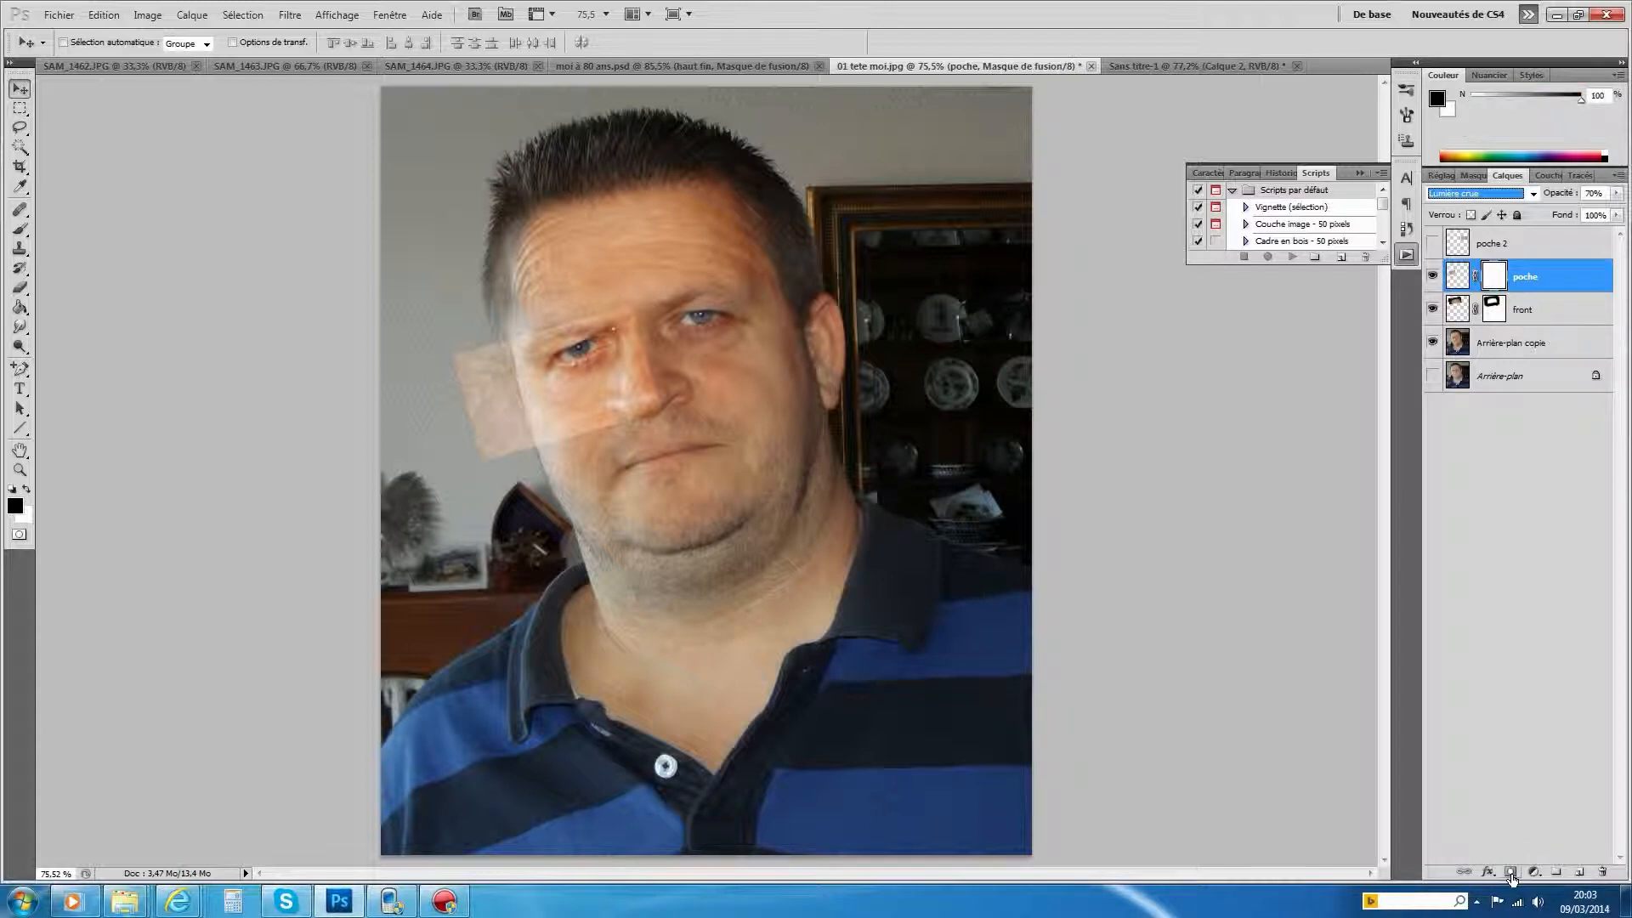
pyautogui.click(20, 230)
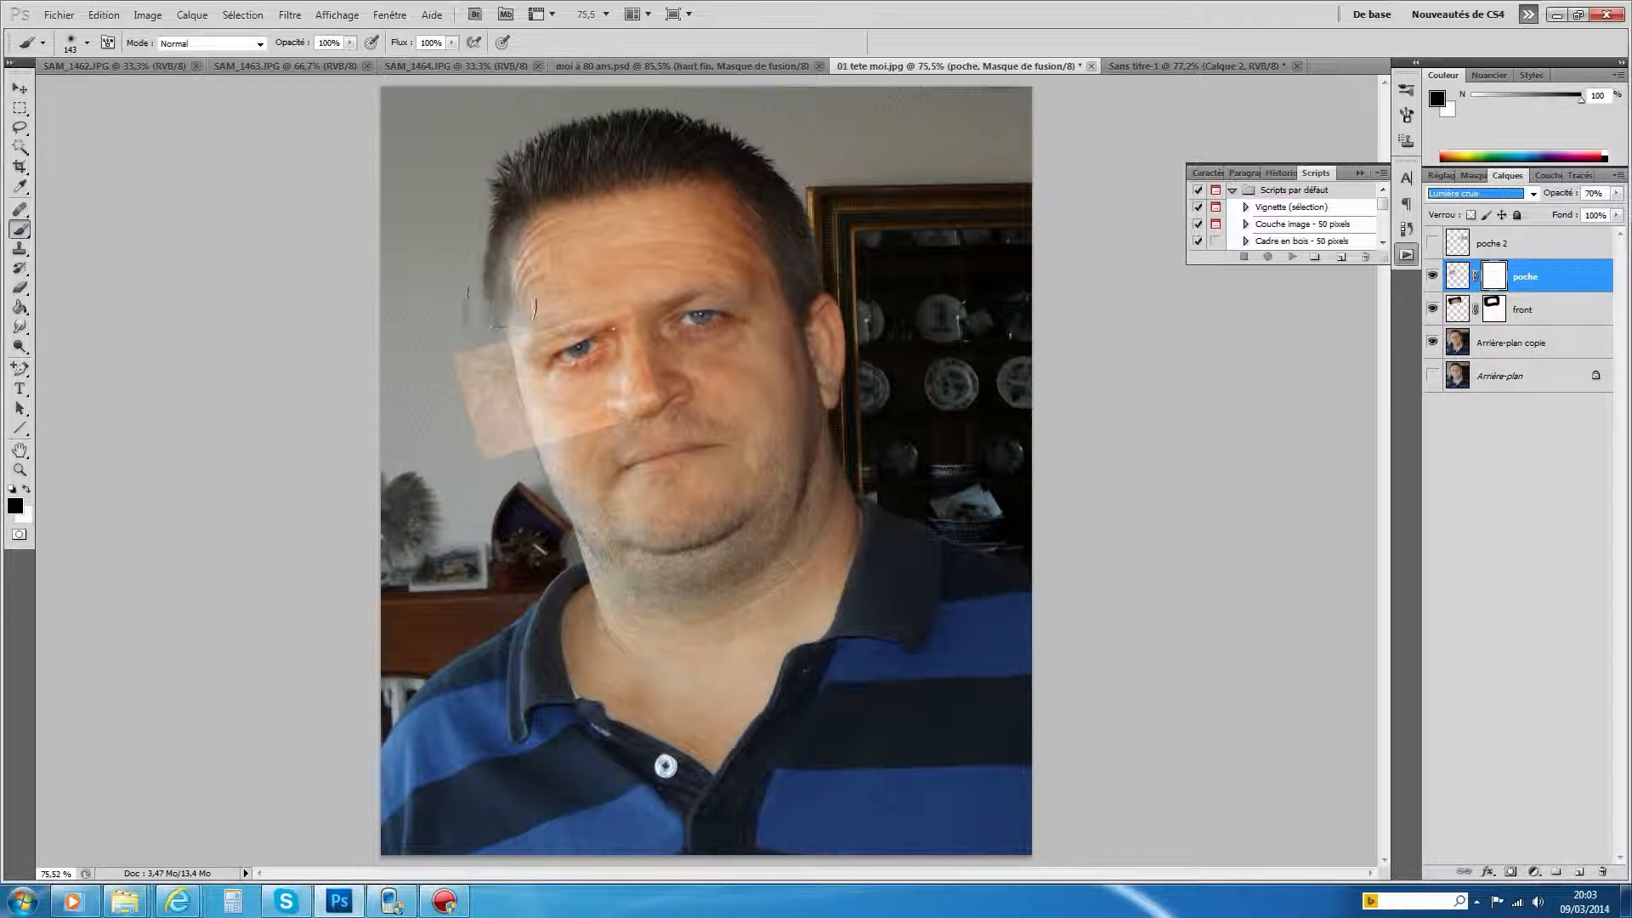
pyautogui.hotkey('ctrl', 'i')
pyautogui.moveTo(492, 306)
pyautogui.mouseDown()
pyautogui.moveTo(499, 487)
pyautogui.moveTo(505, 304)
pyautogui.moveTo(499, 330)
pyautogui.moveTo(575, 305)
pyautogui.moveTo(567, 325)
pyautogui.moveTo(648, 314)
pyautogui.moveTo(659, 356)
pyautogui.moveTo(656, 336)
pyautogui.moveTo(658, 388)
pyautogui.moveTo(619, 428)
pyautogui.moveTo(515, 441)
pyautogui.moveTo(489, 359)
pyautogui.moveTo(502, 301)
pyautogui.moveTo(584, 268)
pyautogui.moveTo(544, 282)
pyautogui.moveTo(665, 275)
pyautogui.moveTo(733, 308)
pyautogui.moveTo(616, 242)
pyautogui.mouseUp()
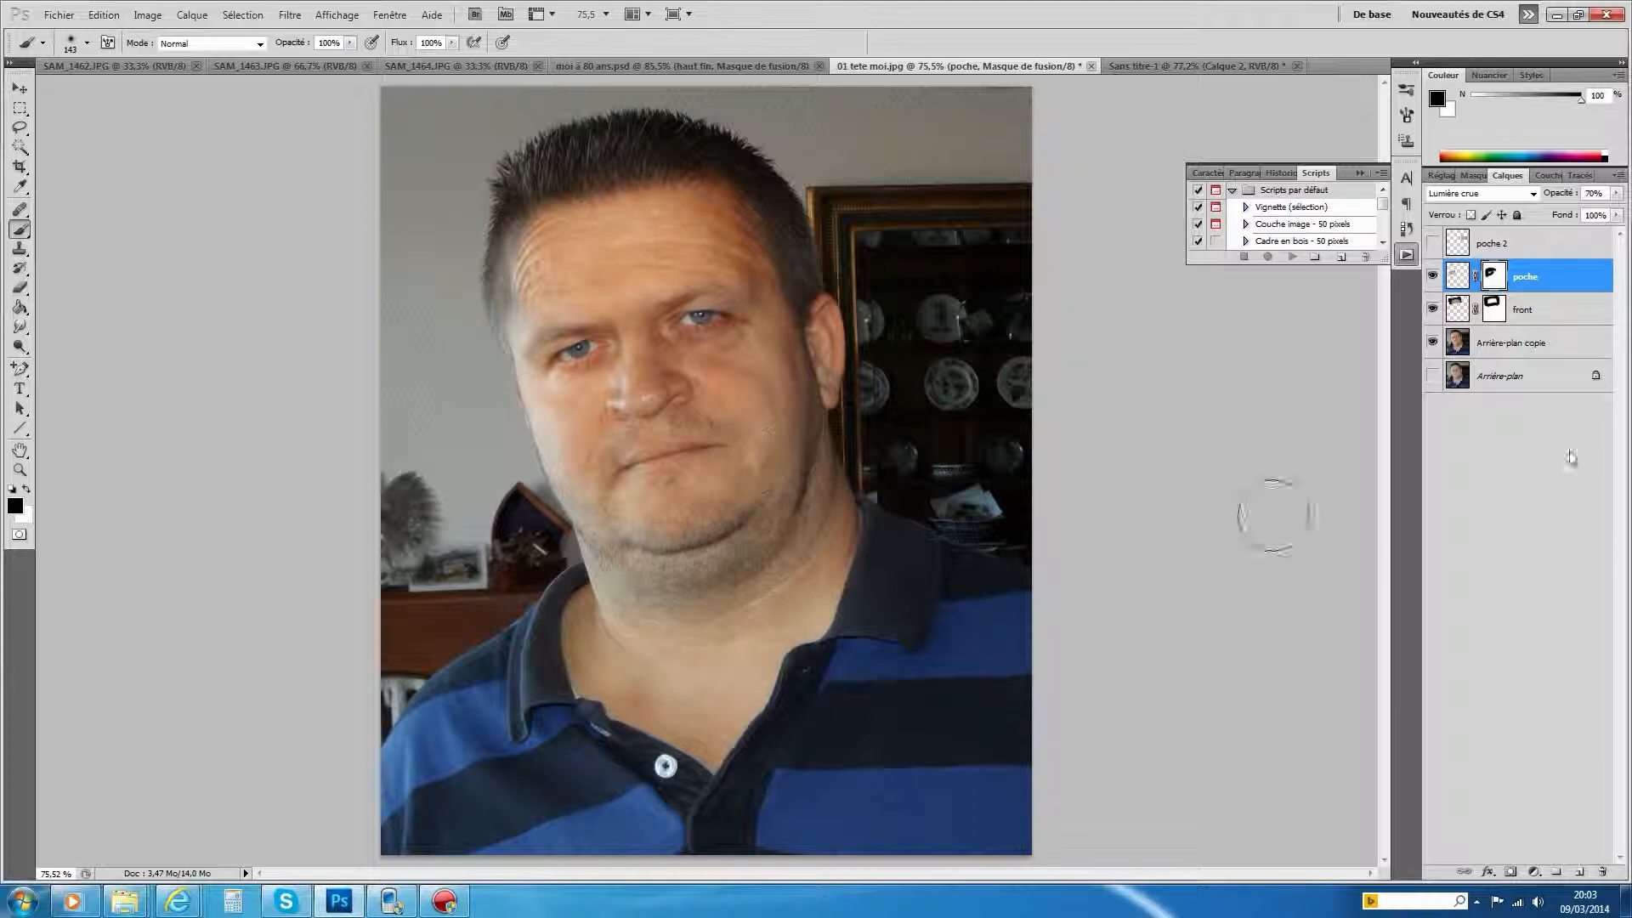
# Compare the face with and without the poche layer, and set that layer's blend mode to Normal
pyautogui.click(1433, 277)
pyautogui.click(1434, 276)
pyautogui.click(1455, 281)
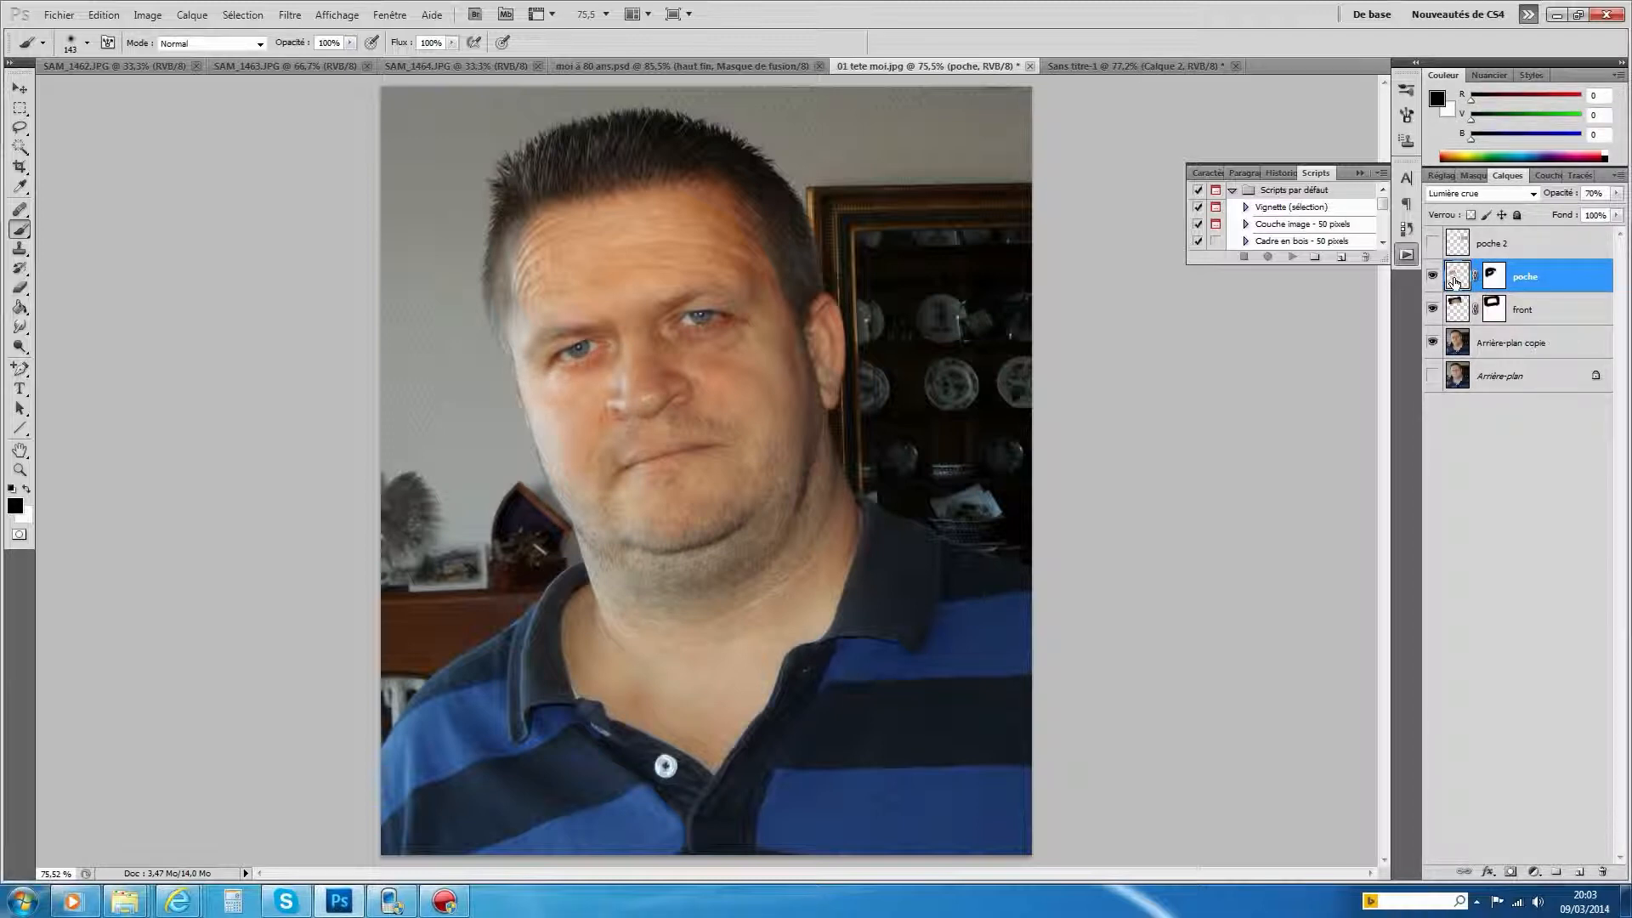
pyautogui.click(1532, 195)
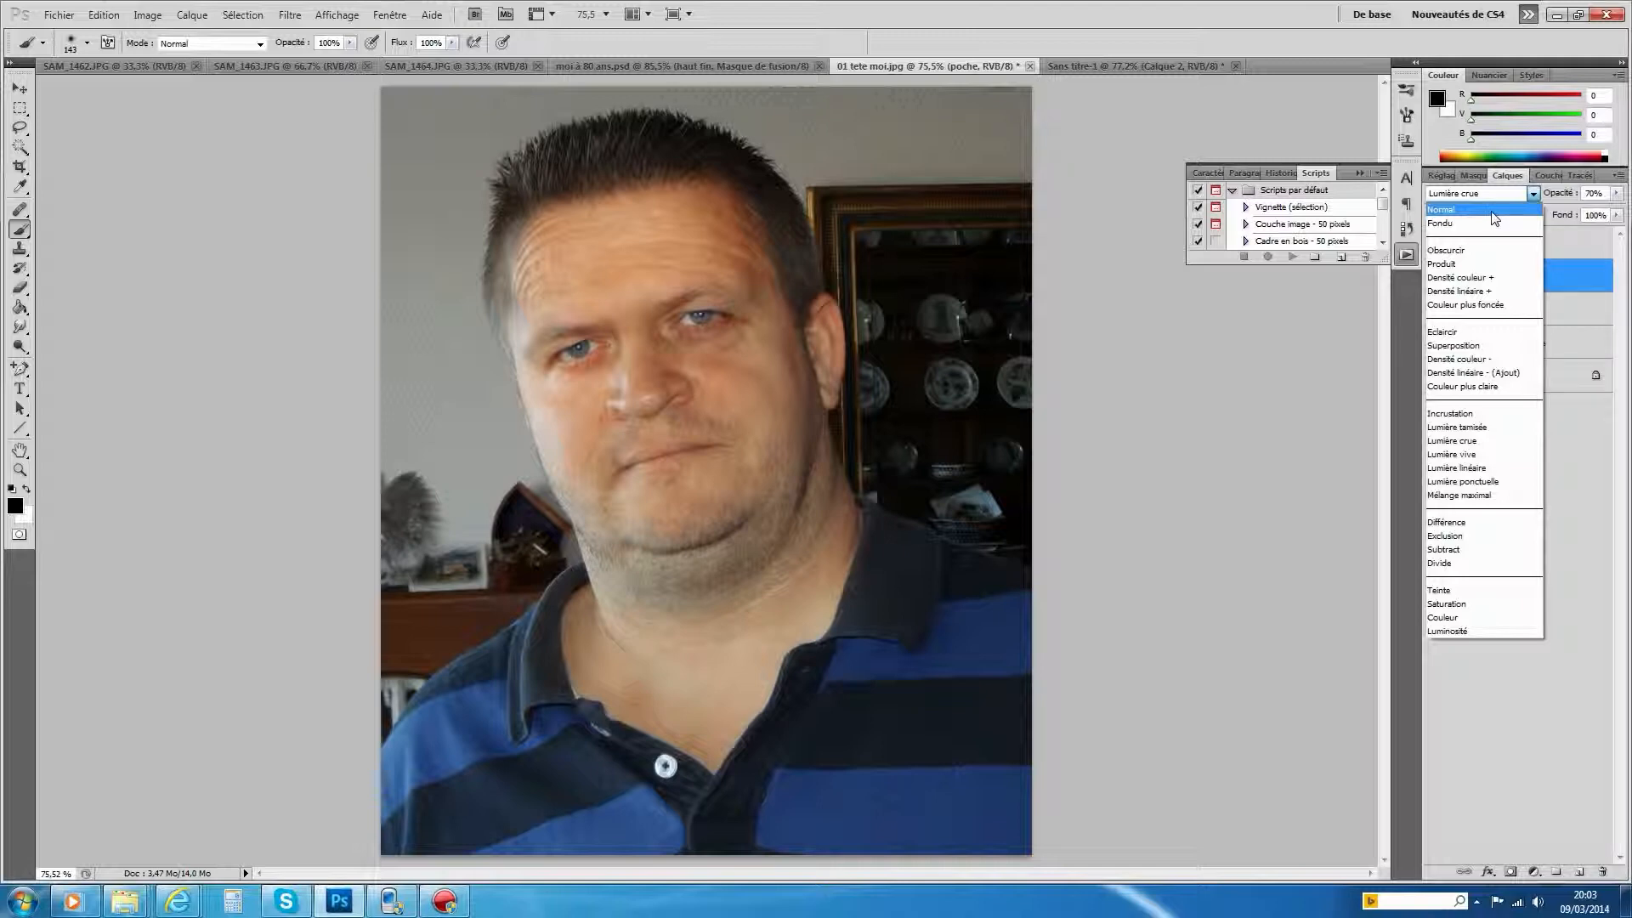
pyautogui.click(1493, 213)
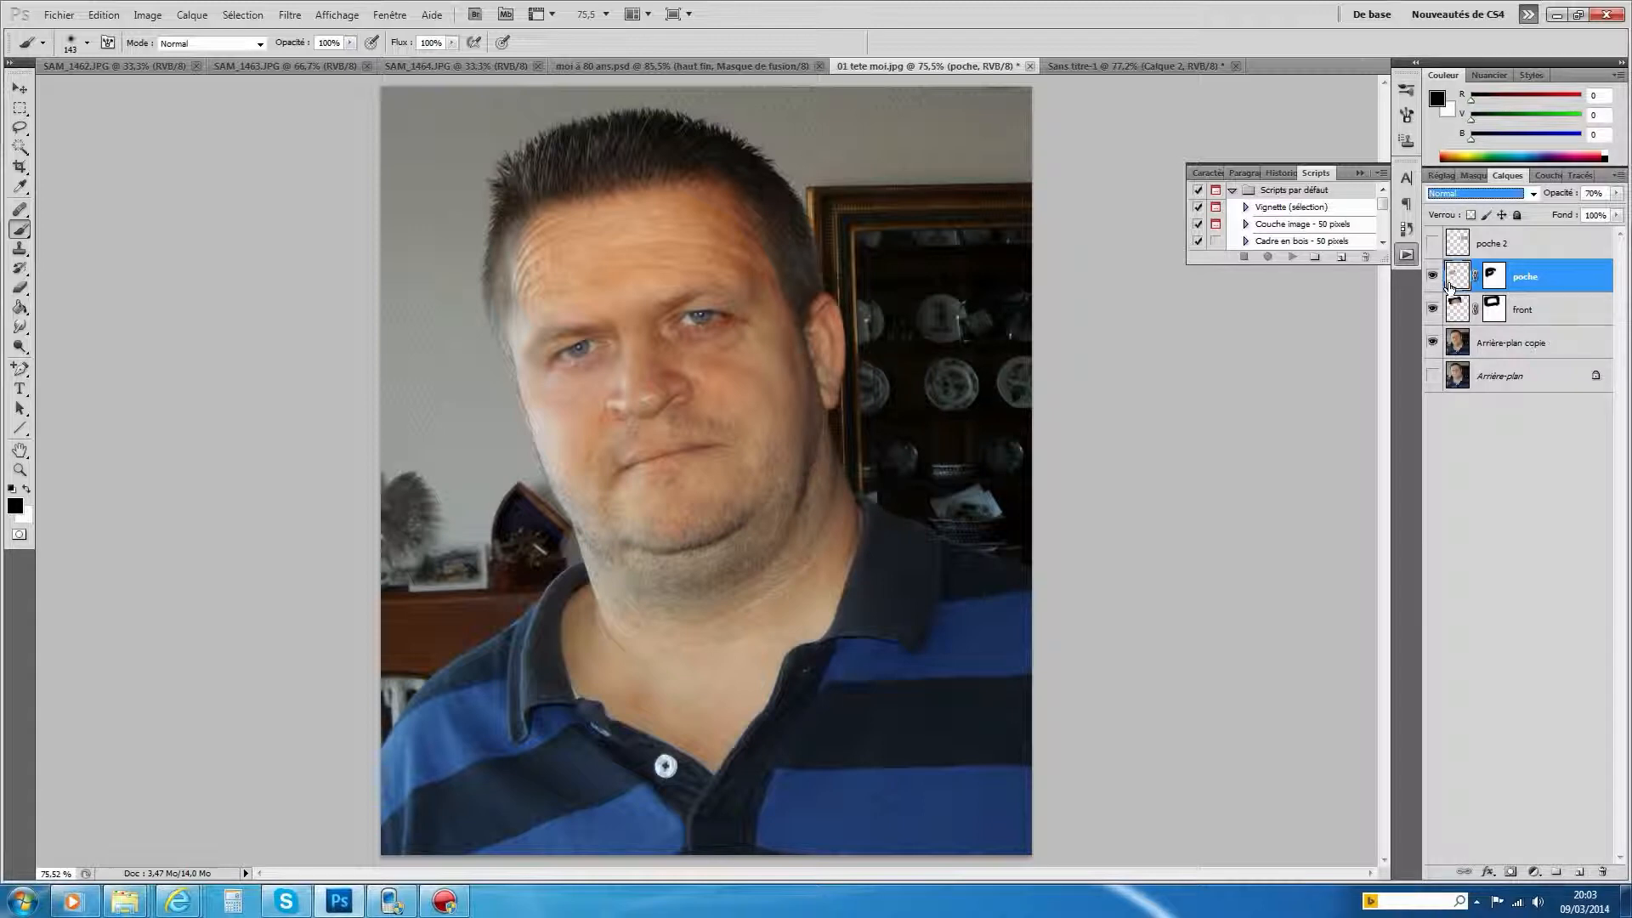
# Set the poche layer's opacity to 100% and toggle its visibility to judge the eye bag's effect
pyautogui.click(1616, 194)
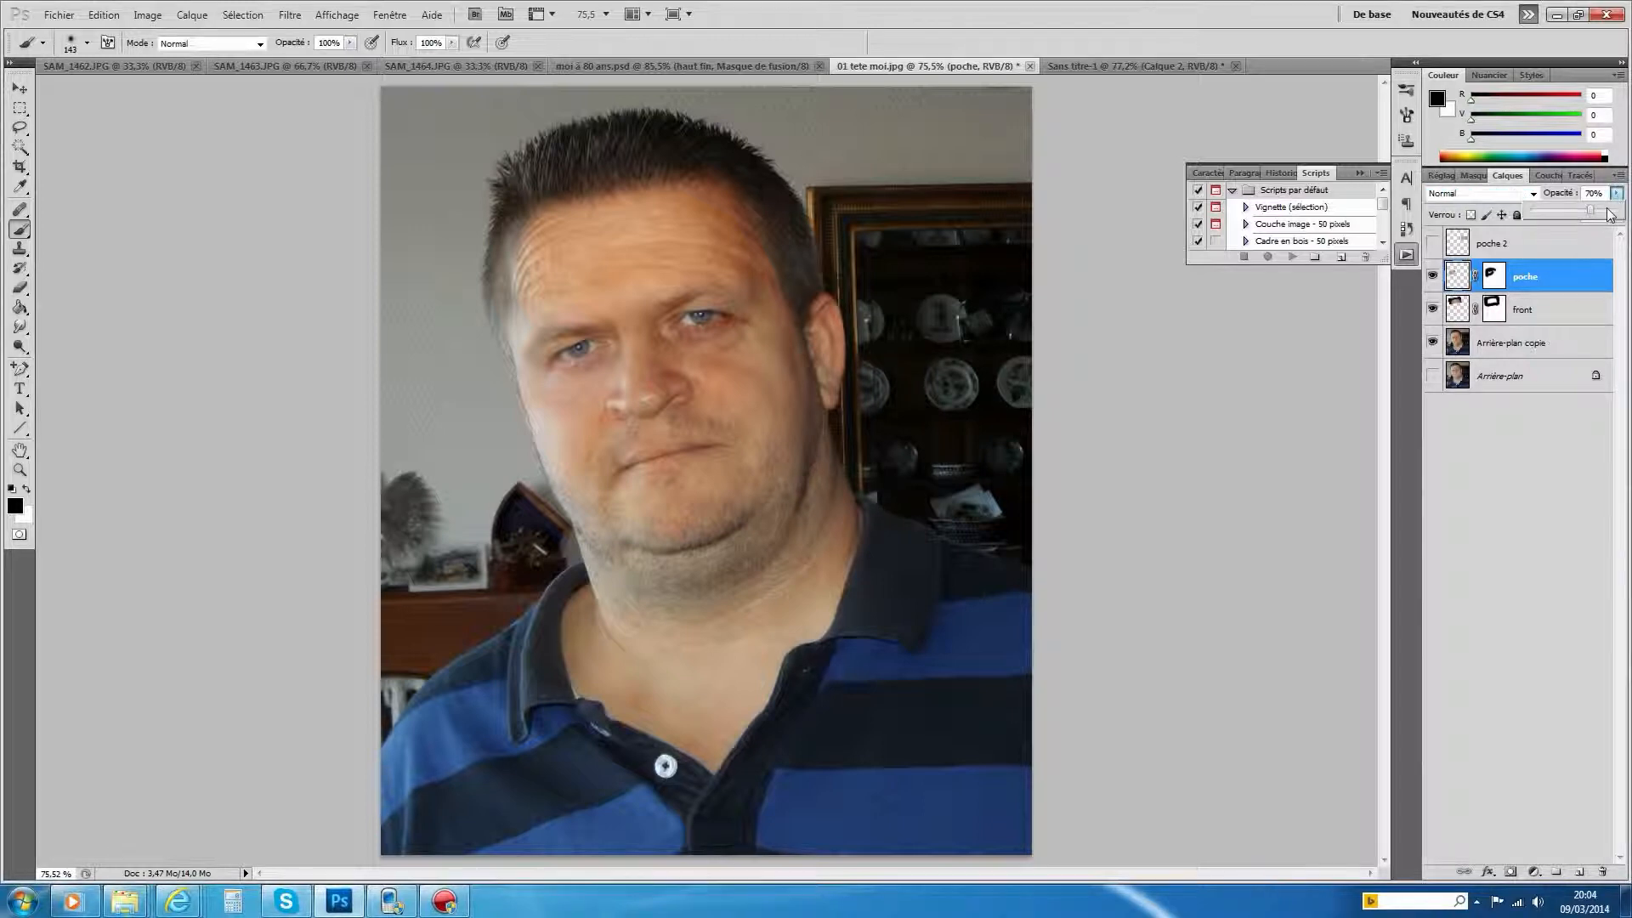
pyautogui.moveTo(1595, 215); pyautogui.dragTo(1629, 218)
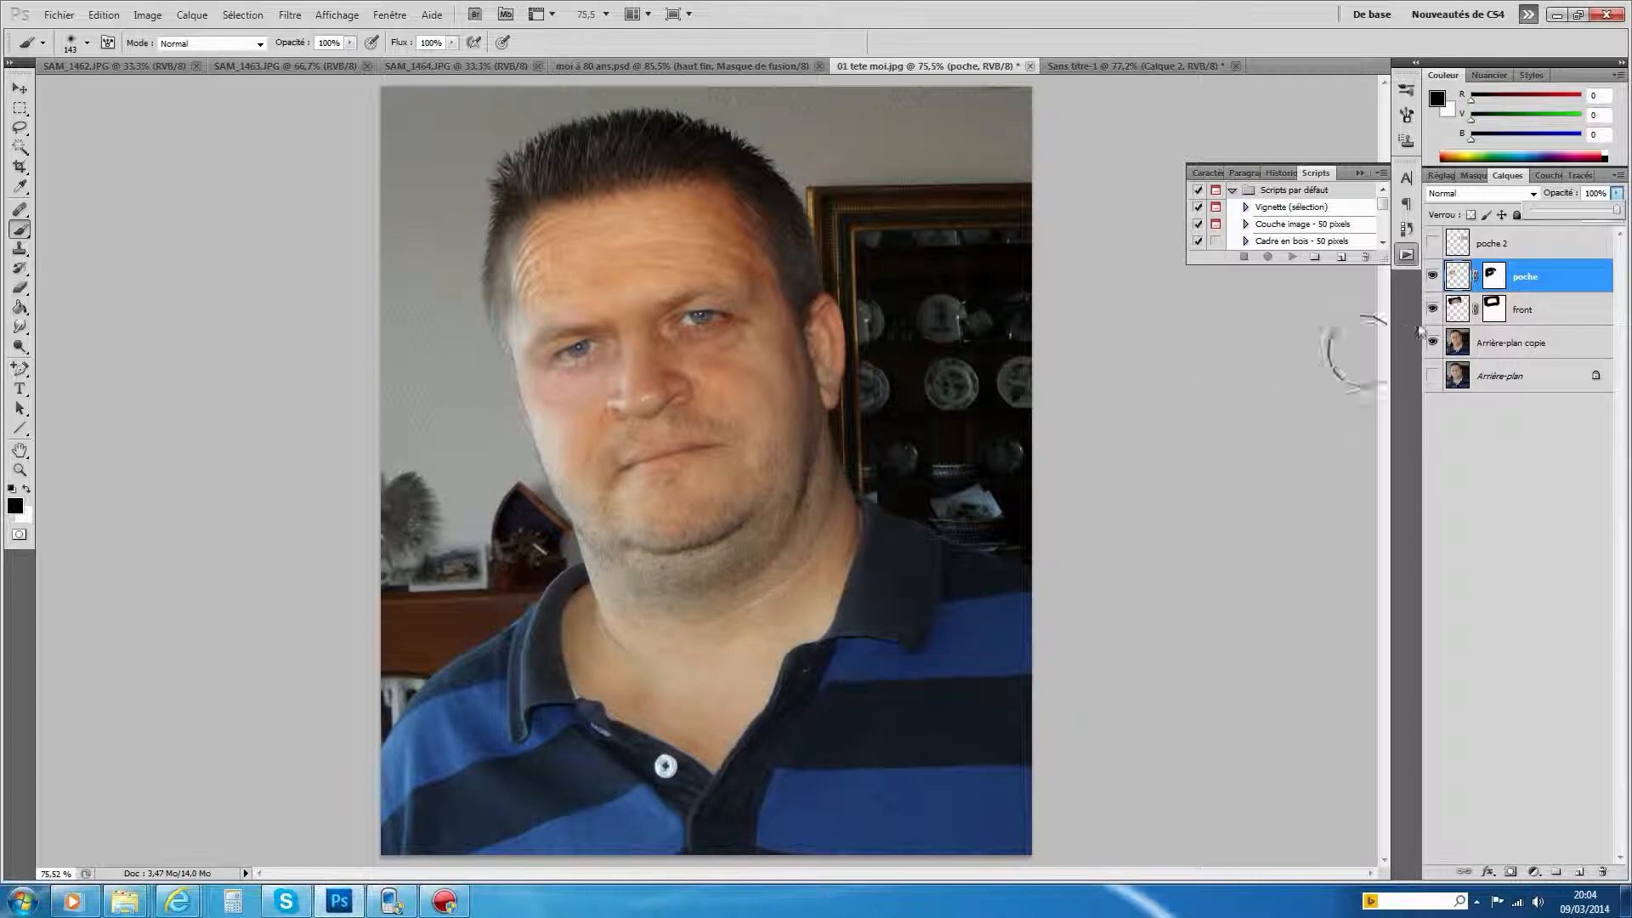
pyautogui.click(1432, 276)
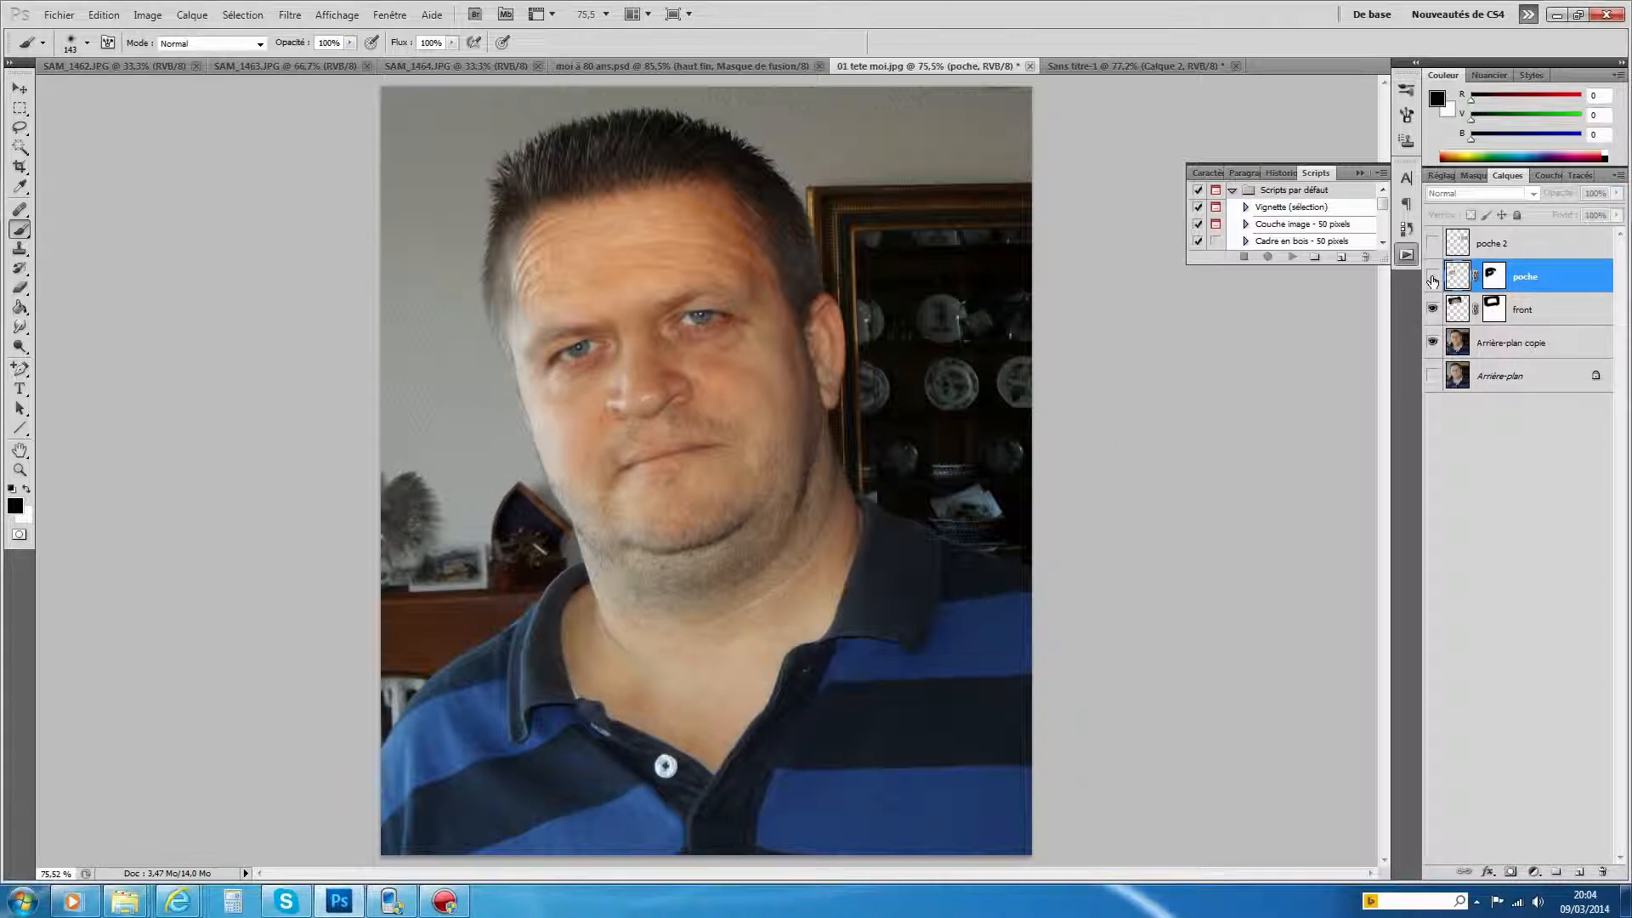
pyautogui.click(1433, 278)
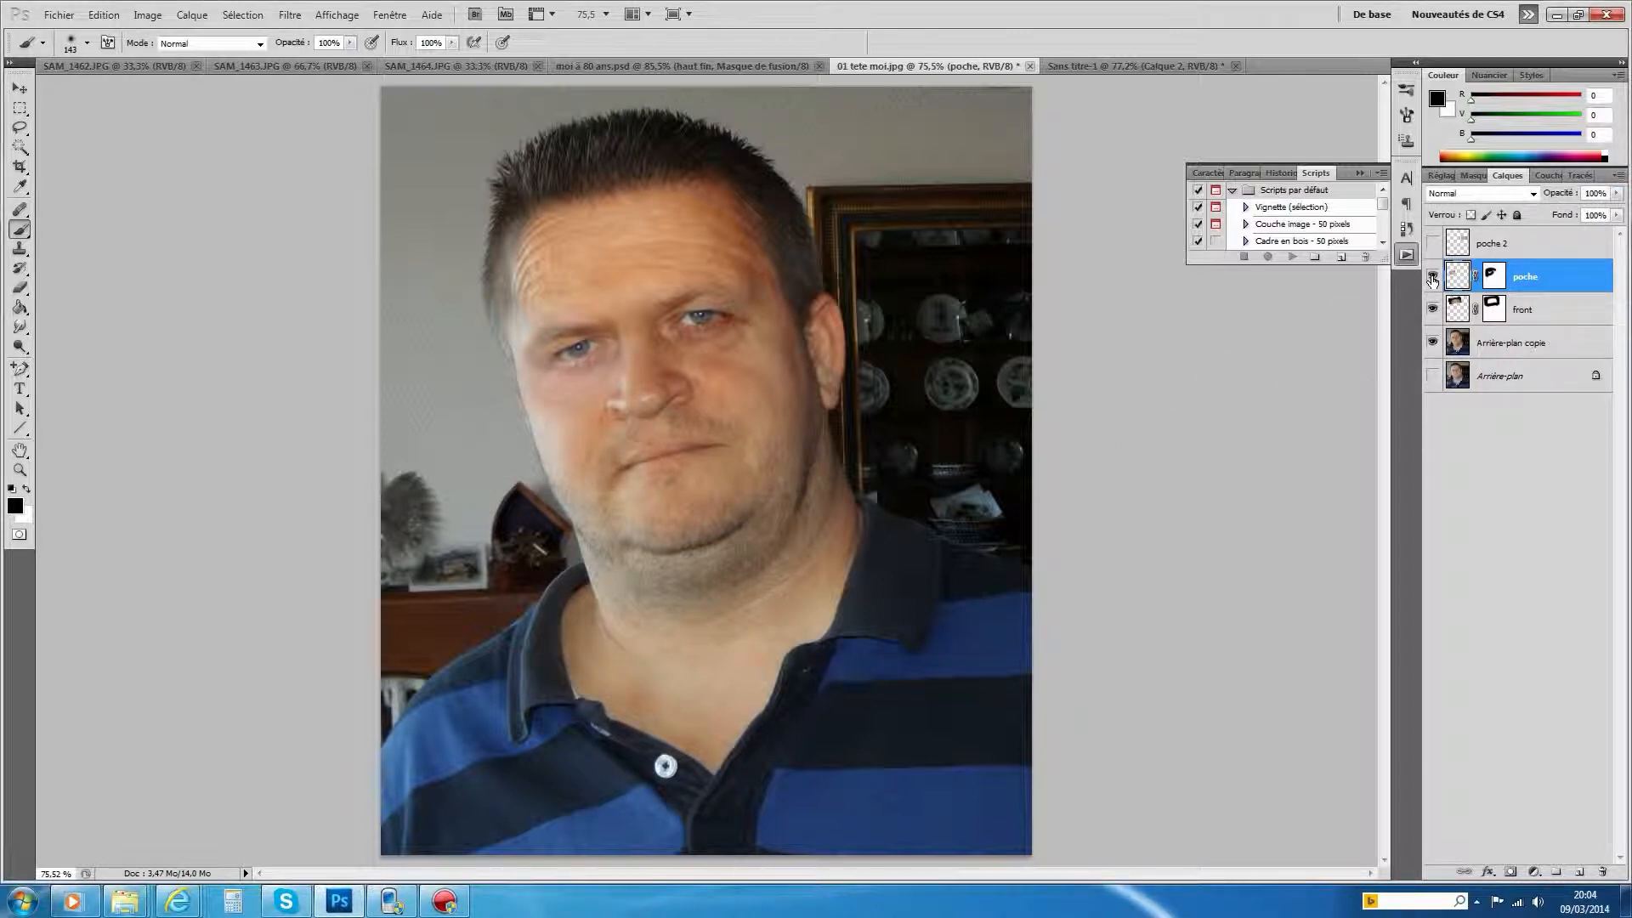
pyautogui.click(1433, 277)
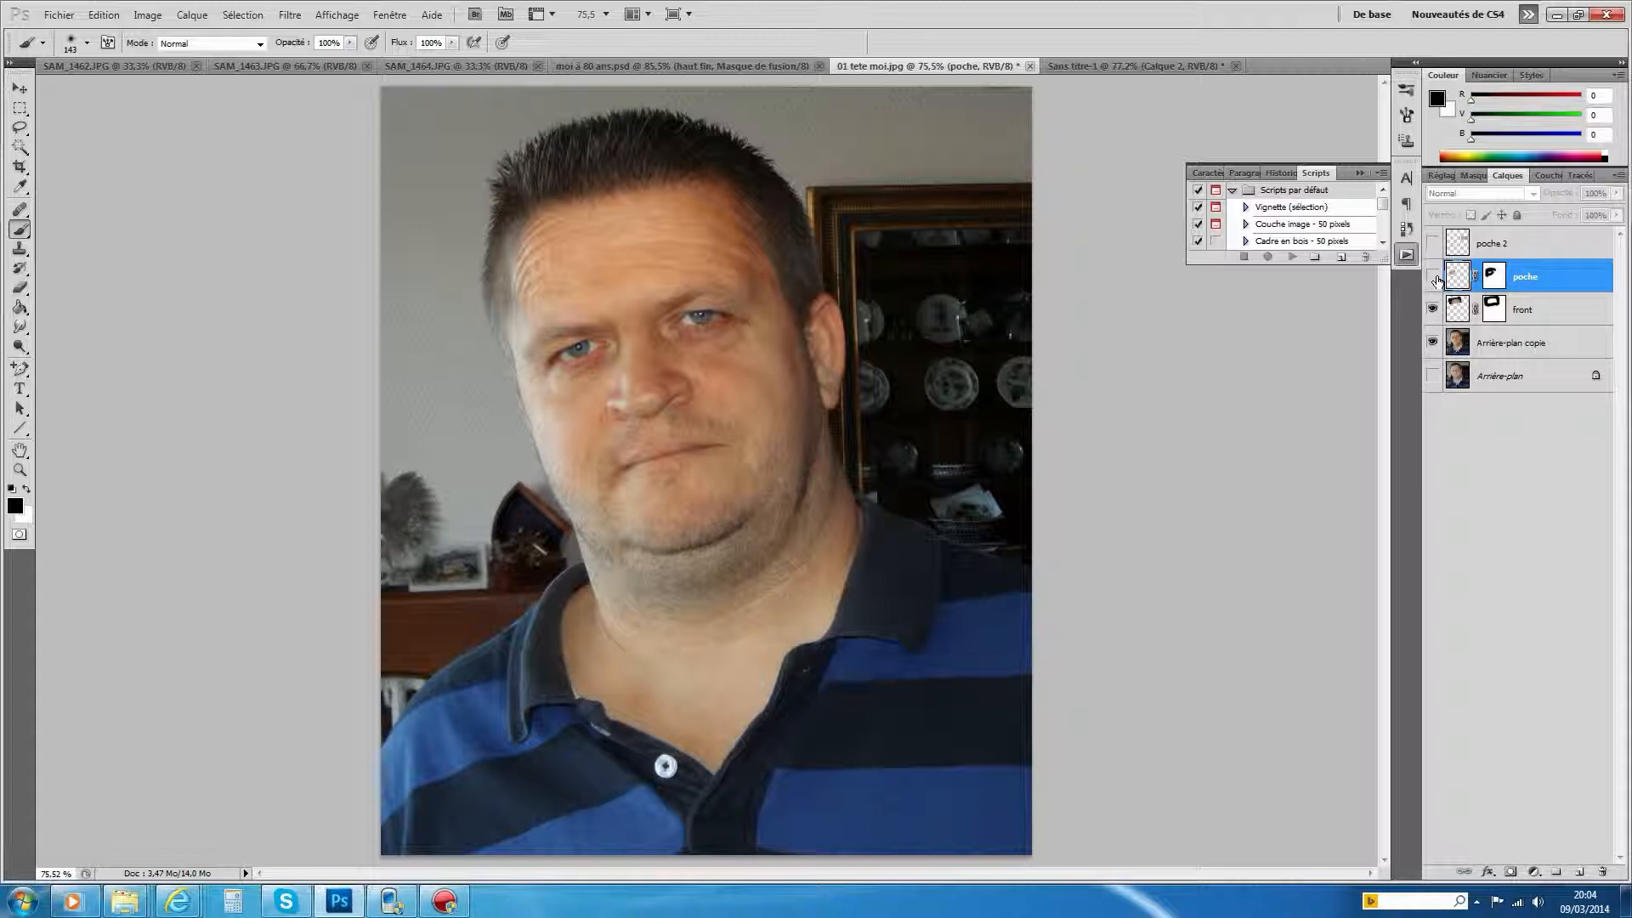
pyautogui.click(1434, 278)
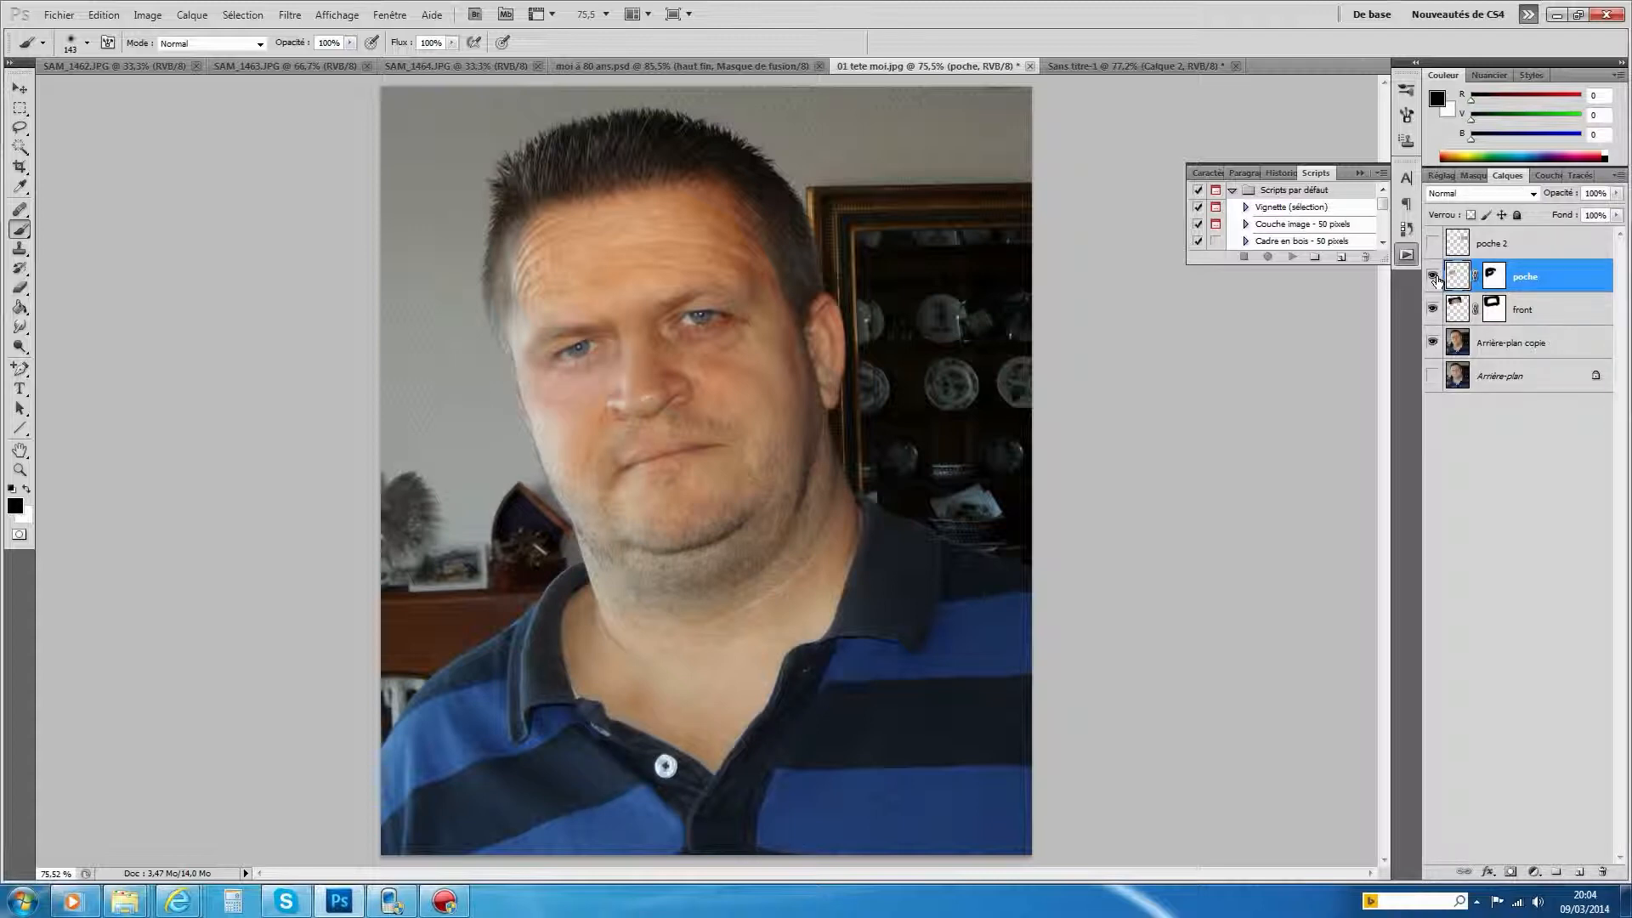
# Paint white on the poche layer's mask with a 54 px soft brush to reveal more of the eye-bag patch
pyautogui.click(1499, 282)
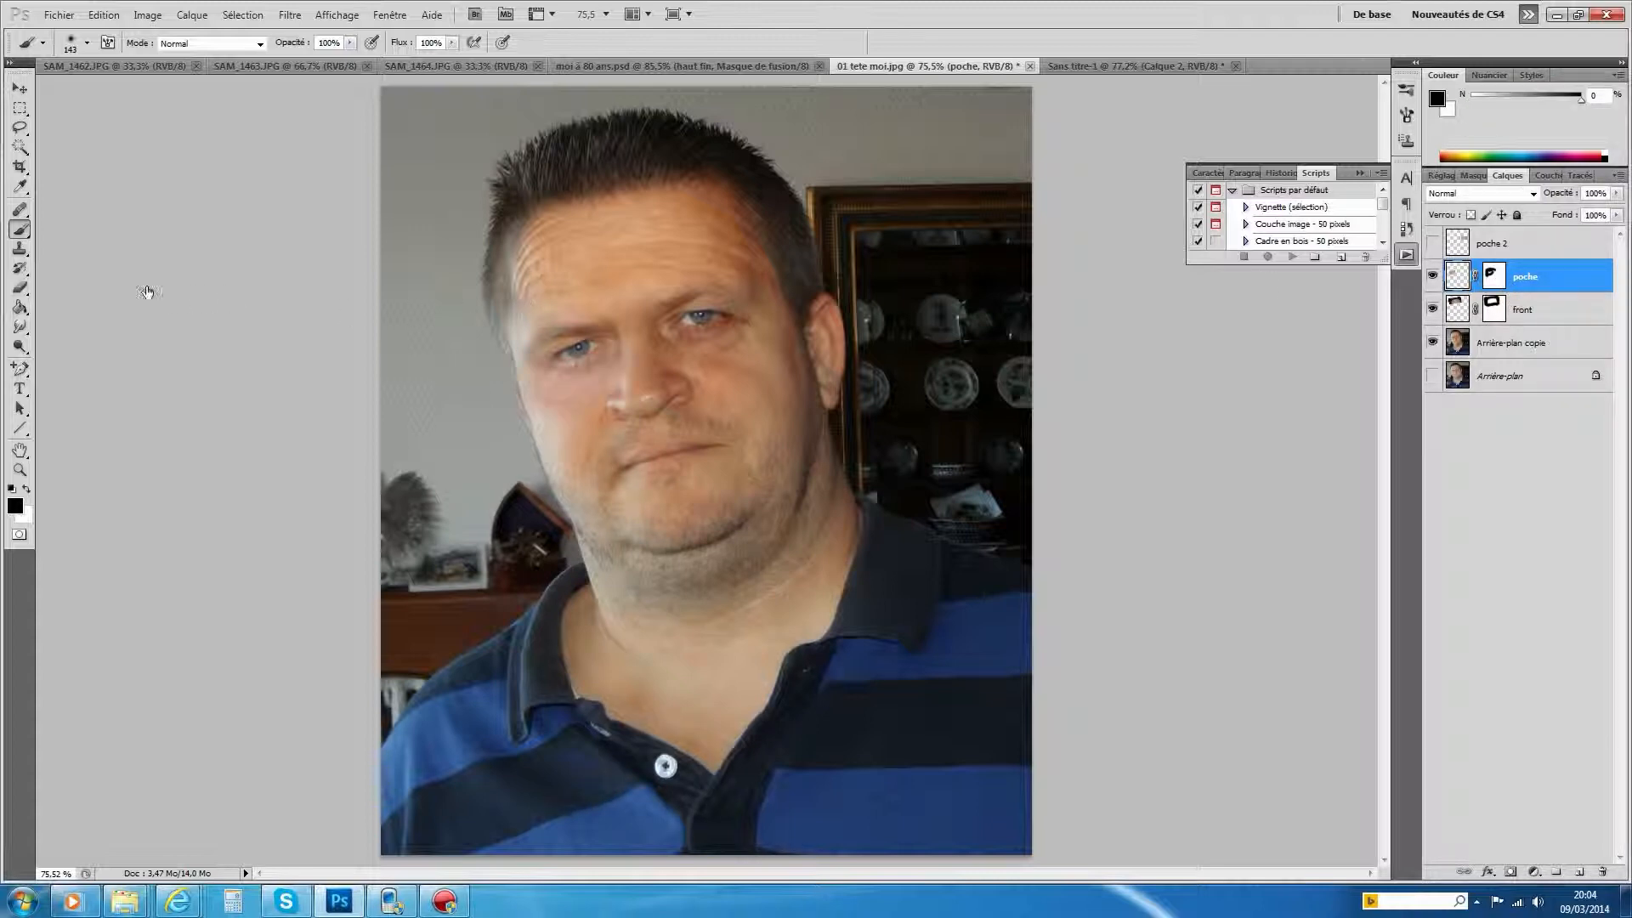
pyautogui.click(26, 489)
pyautogui.click(87, 44)
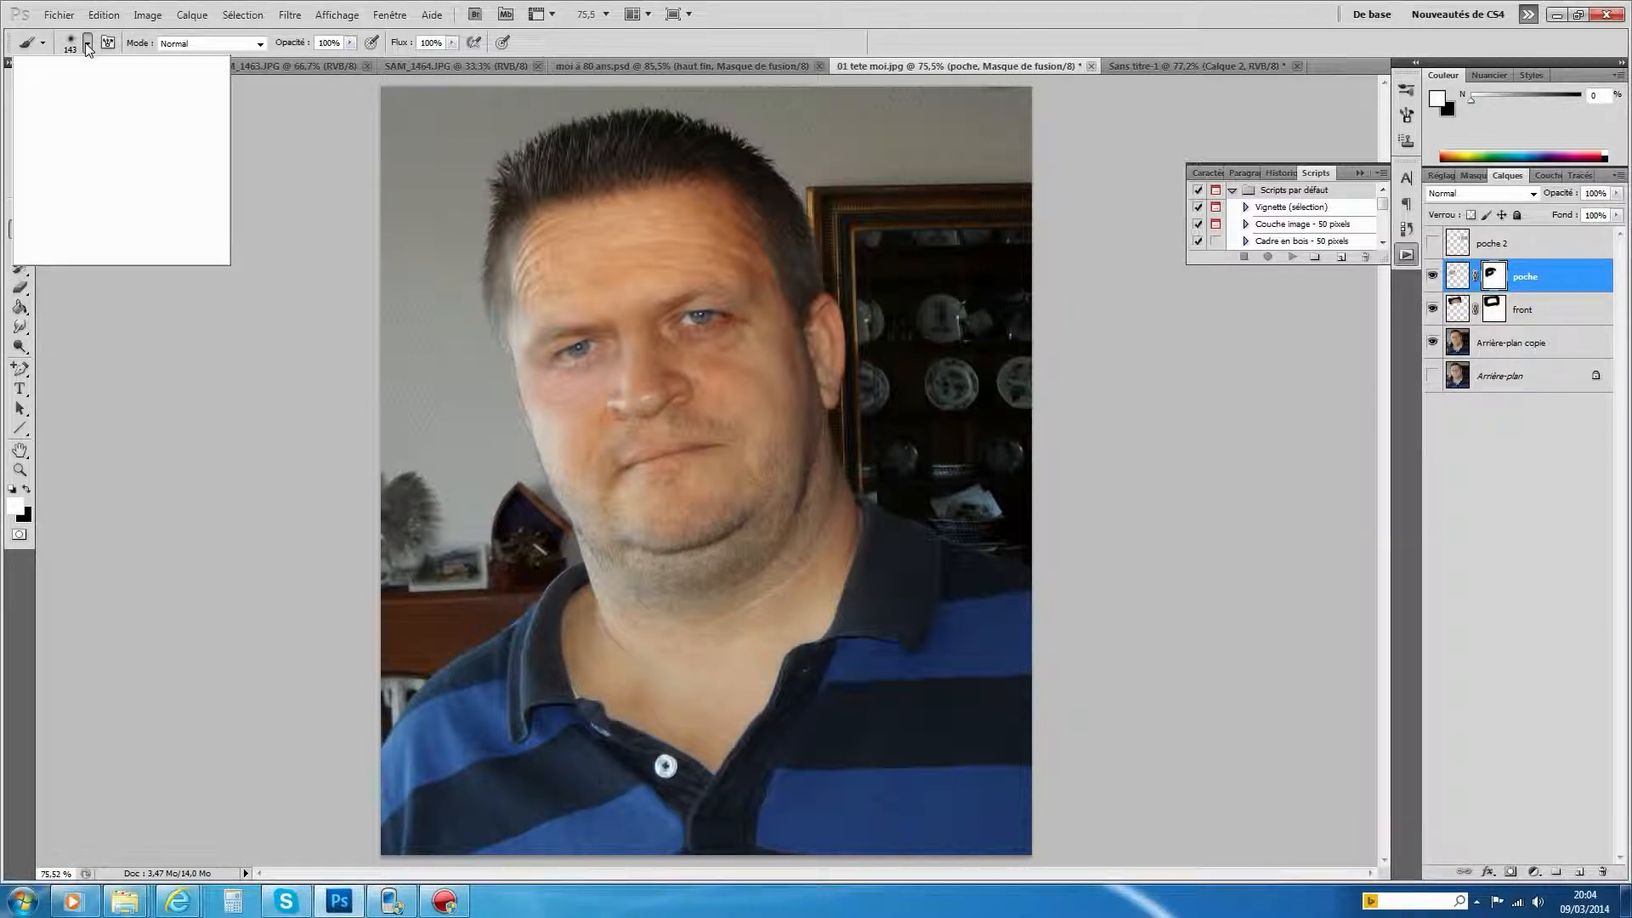
pyautogui.moveTo(86, 90); pyautogui.dragTo(70, 91)
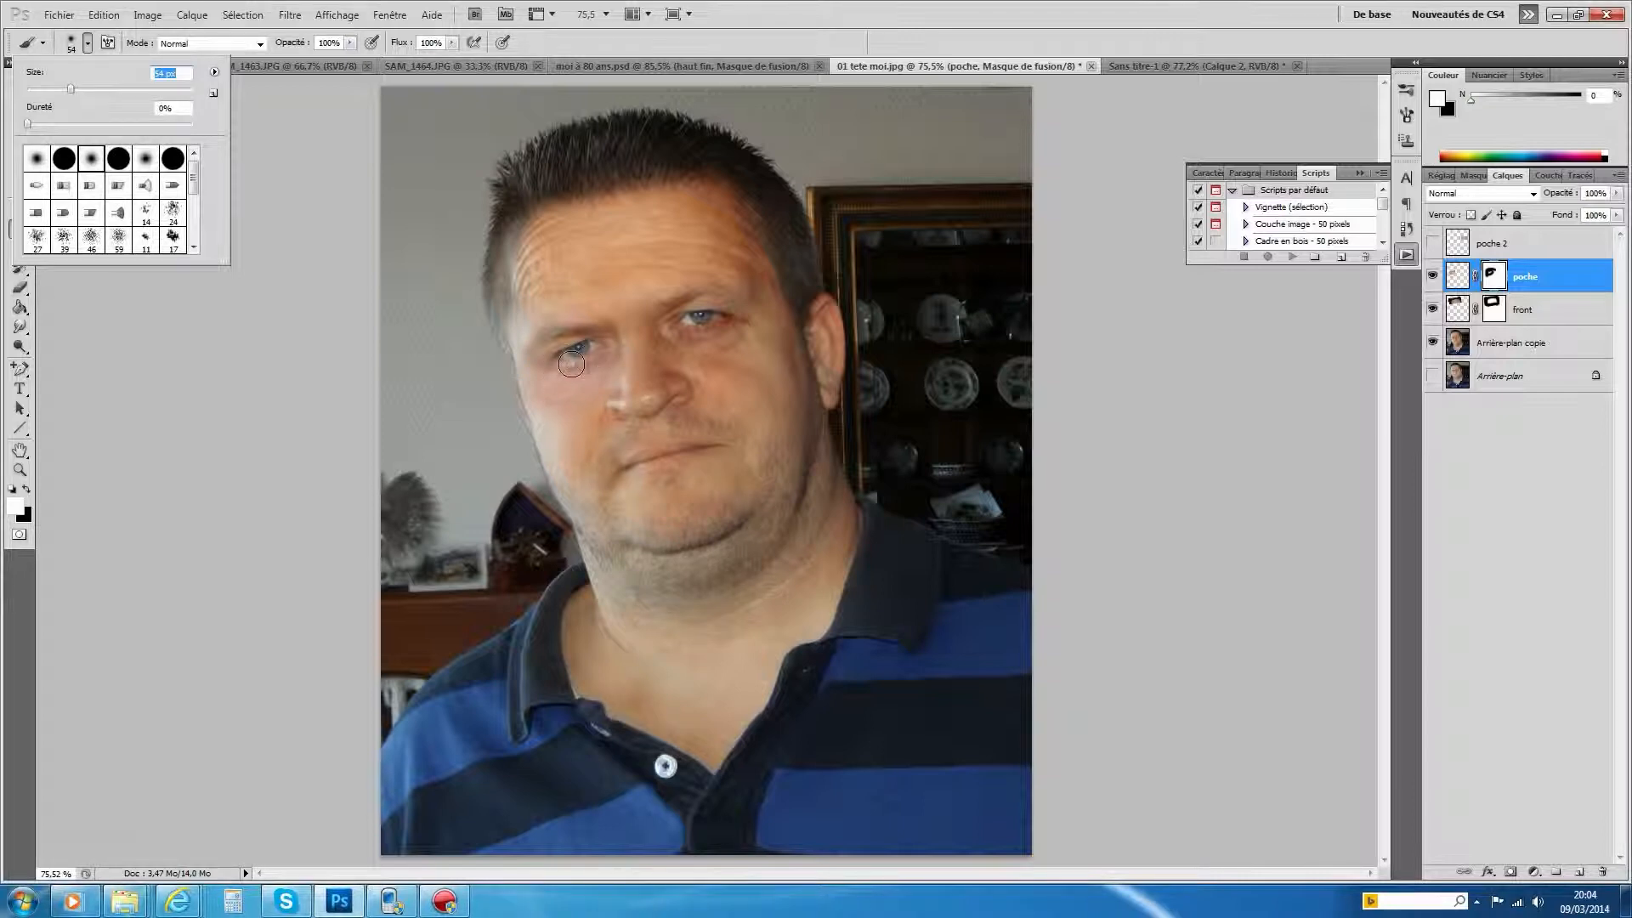
pyautogui.click(566, 387)
pyautogui.moveTo(561, 383); pyautogui.dragTo(587, 374)
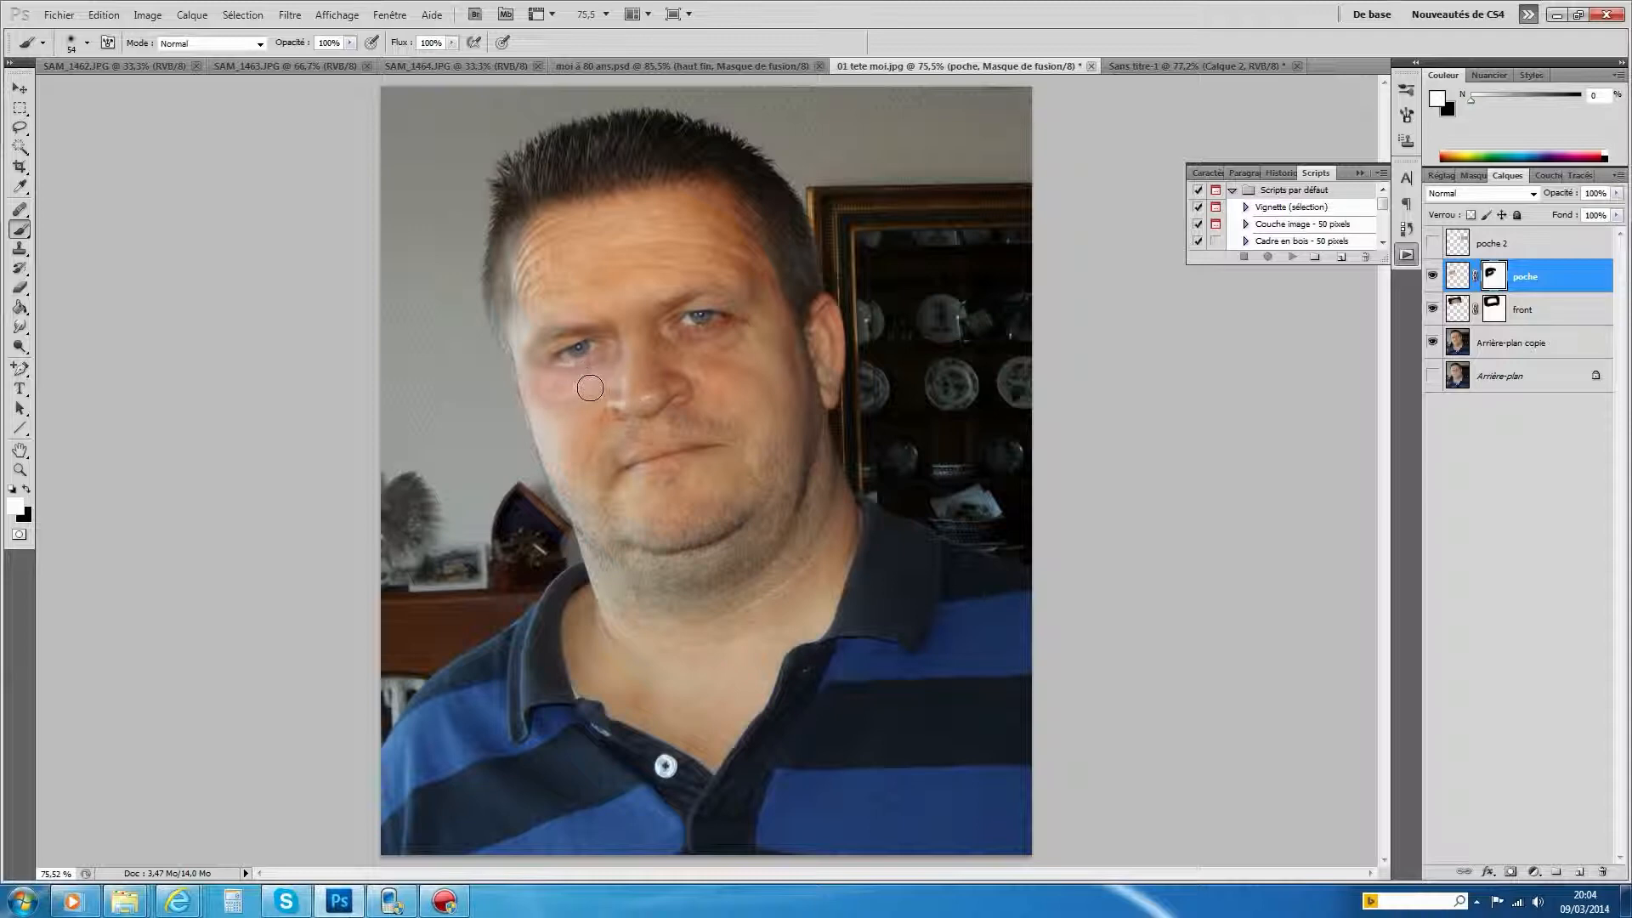
pyautogui.hotkey('ctrl', 'BackSpace')
pyautogui.moveTo(587, 389)
pyautogui.mouseDown()
pyautogui.moveTo(529, 365)
pyautogui.moveTo(534, 382)
pyautogui.moveTo(536, 358)
pyautogui.moveTo(536, 381)
pyautogui.moveTo(602, 371)
pyautogui.moveTo(426, 443)
pyautogui.moveTo(563, 403)
pyautogui.moveTo(564, 373)
pyautogui.moveTo(556, 389)
pyautogui.moveTo(525, 362)
pyautogui.moveTo(543, 406)
pyautogui.moveTo(627, 416)
pyautogui.moveTo(535, 463)
pyautogui.mouseUp()
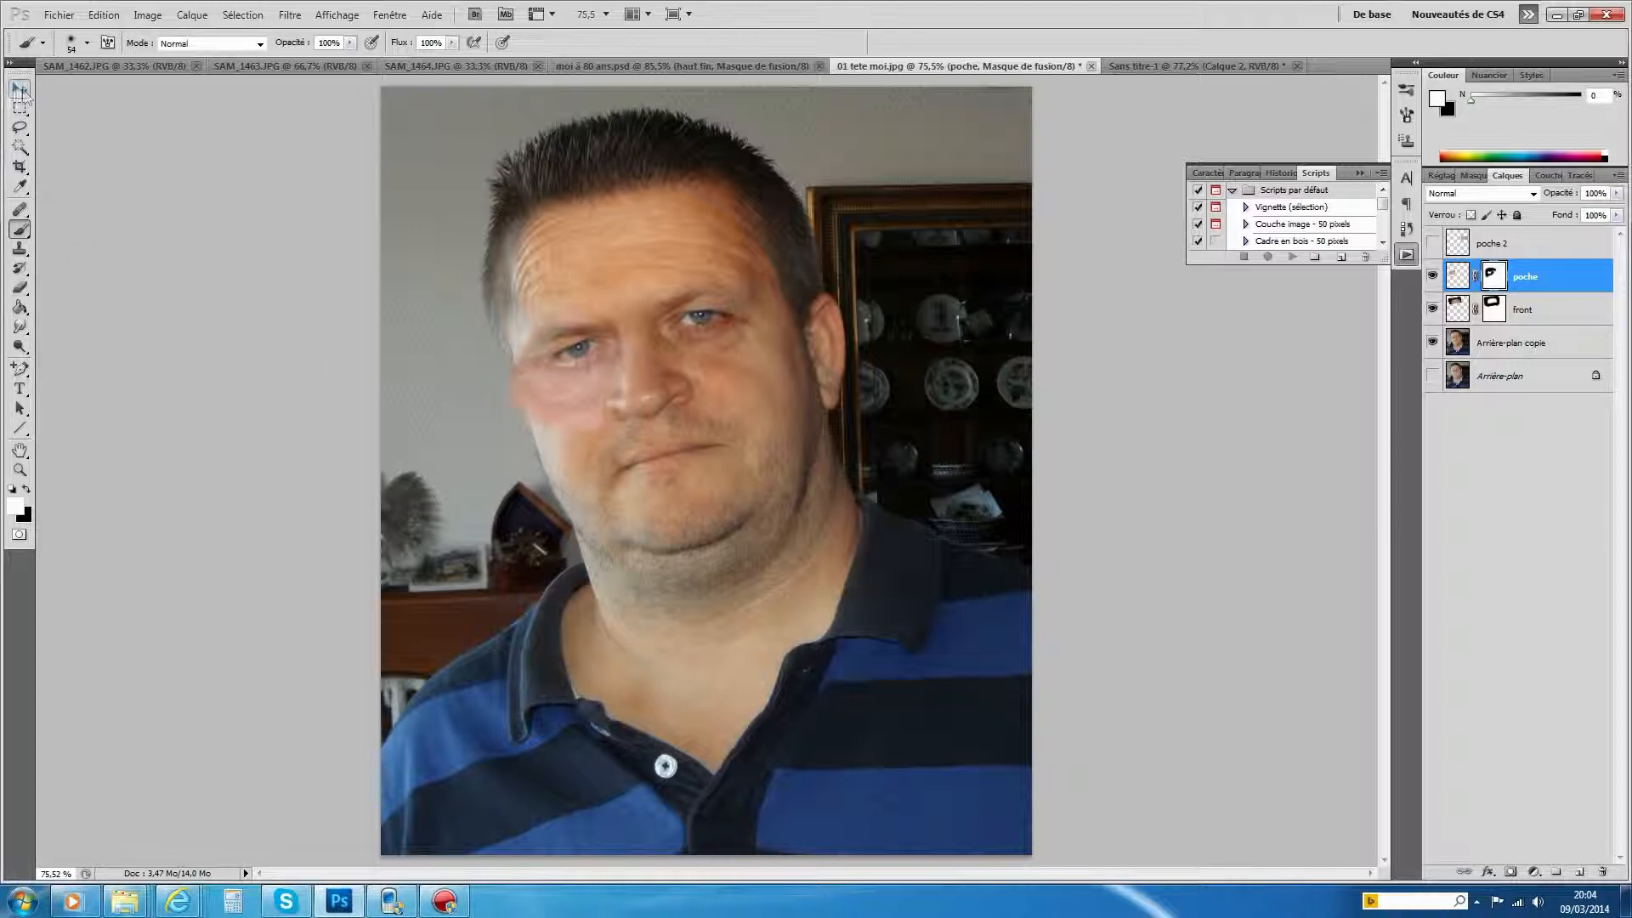
# Shift the poche patch under the eye and rotate it about -11.5° to follow the tilt of the face
pyautogui.click(19, 87)
pyautogui.moveTo(583, 398)
pyautogui.mouseDown()
pyautogui.moveTo(590, 379)
pyautogui.moveTo(595, 407)
pyautogui.mouseUp()
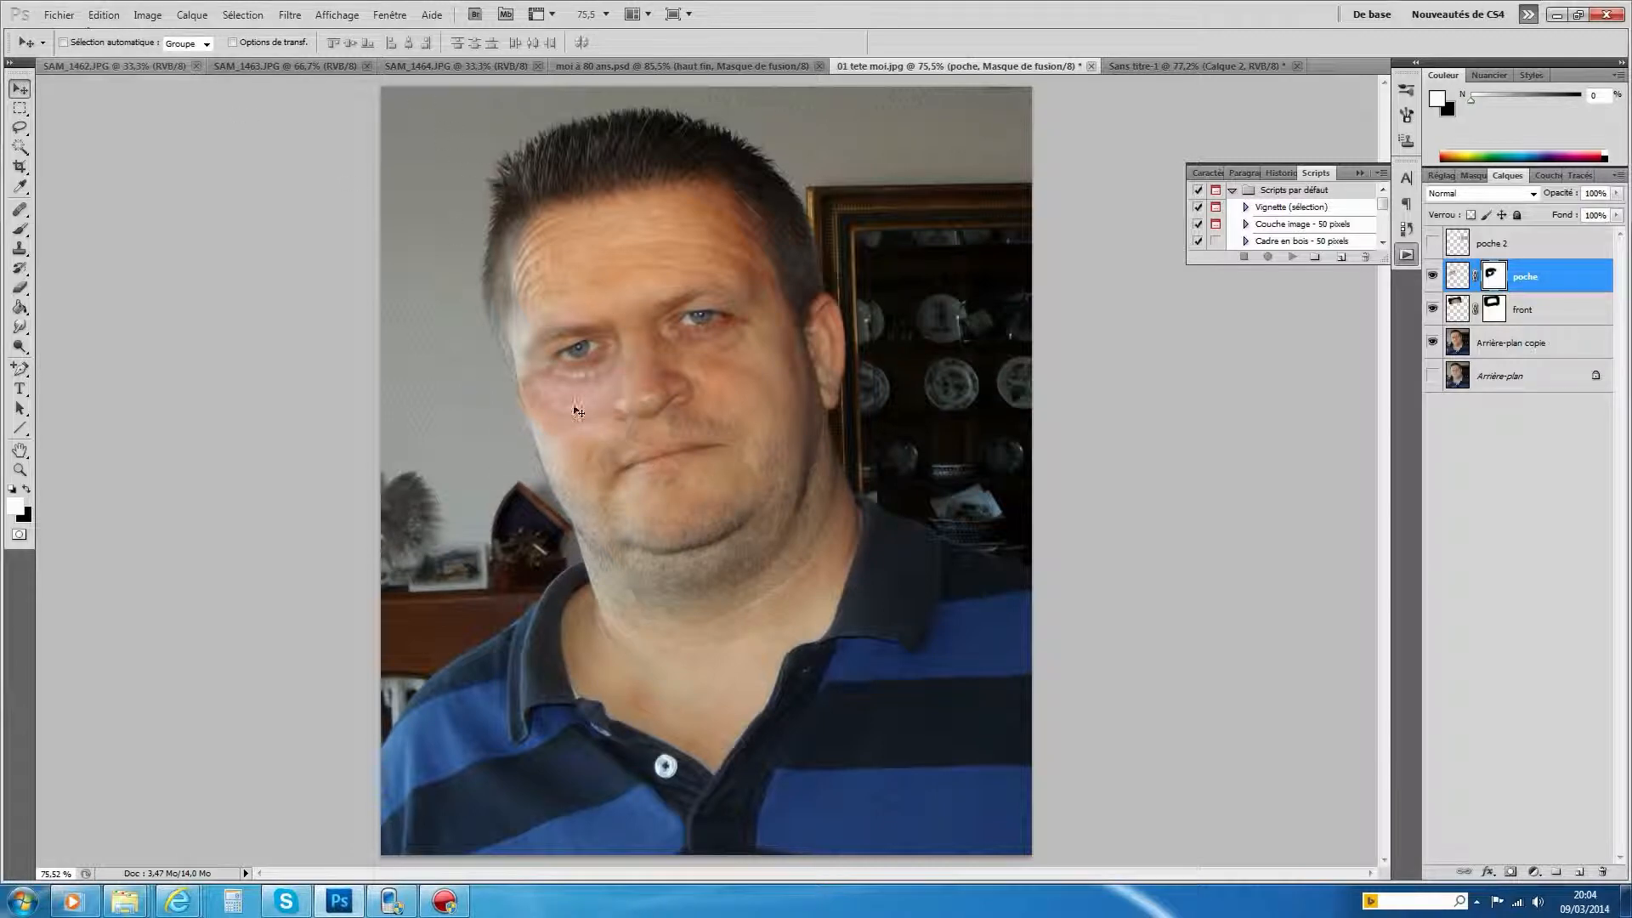
pyautogui.click(104, 14)
pyautogui.moveTo(249, 346)
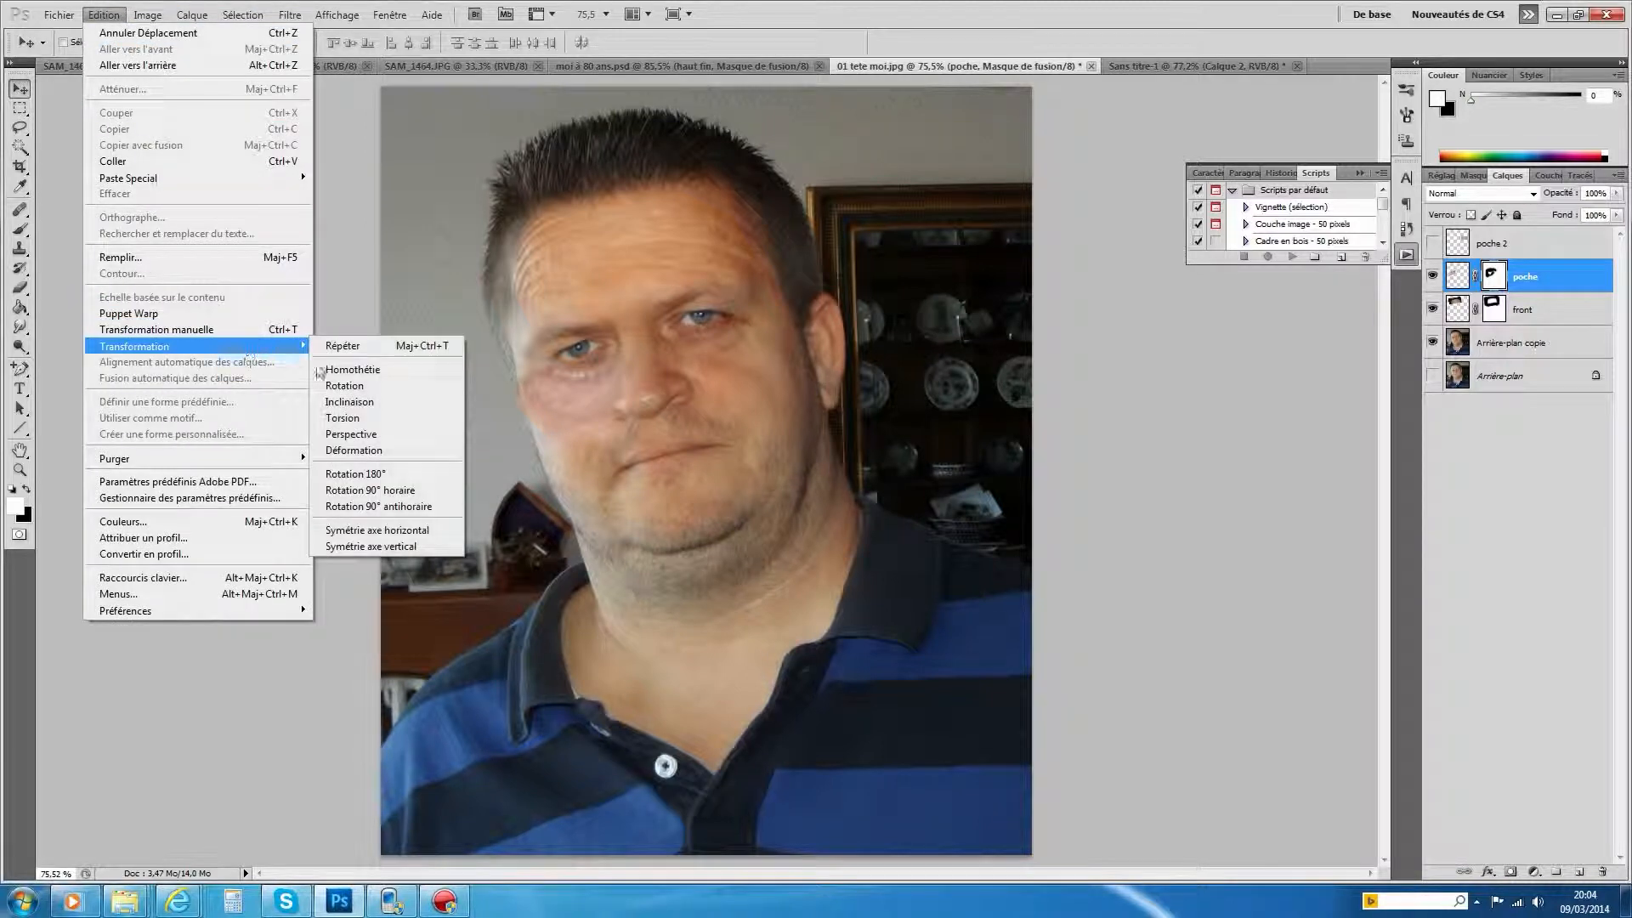
pyautogui.click(376, 385)
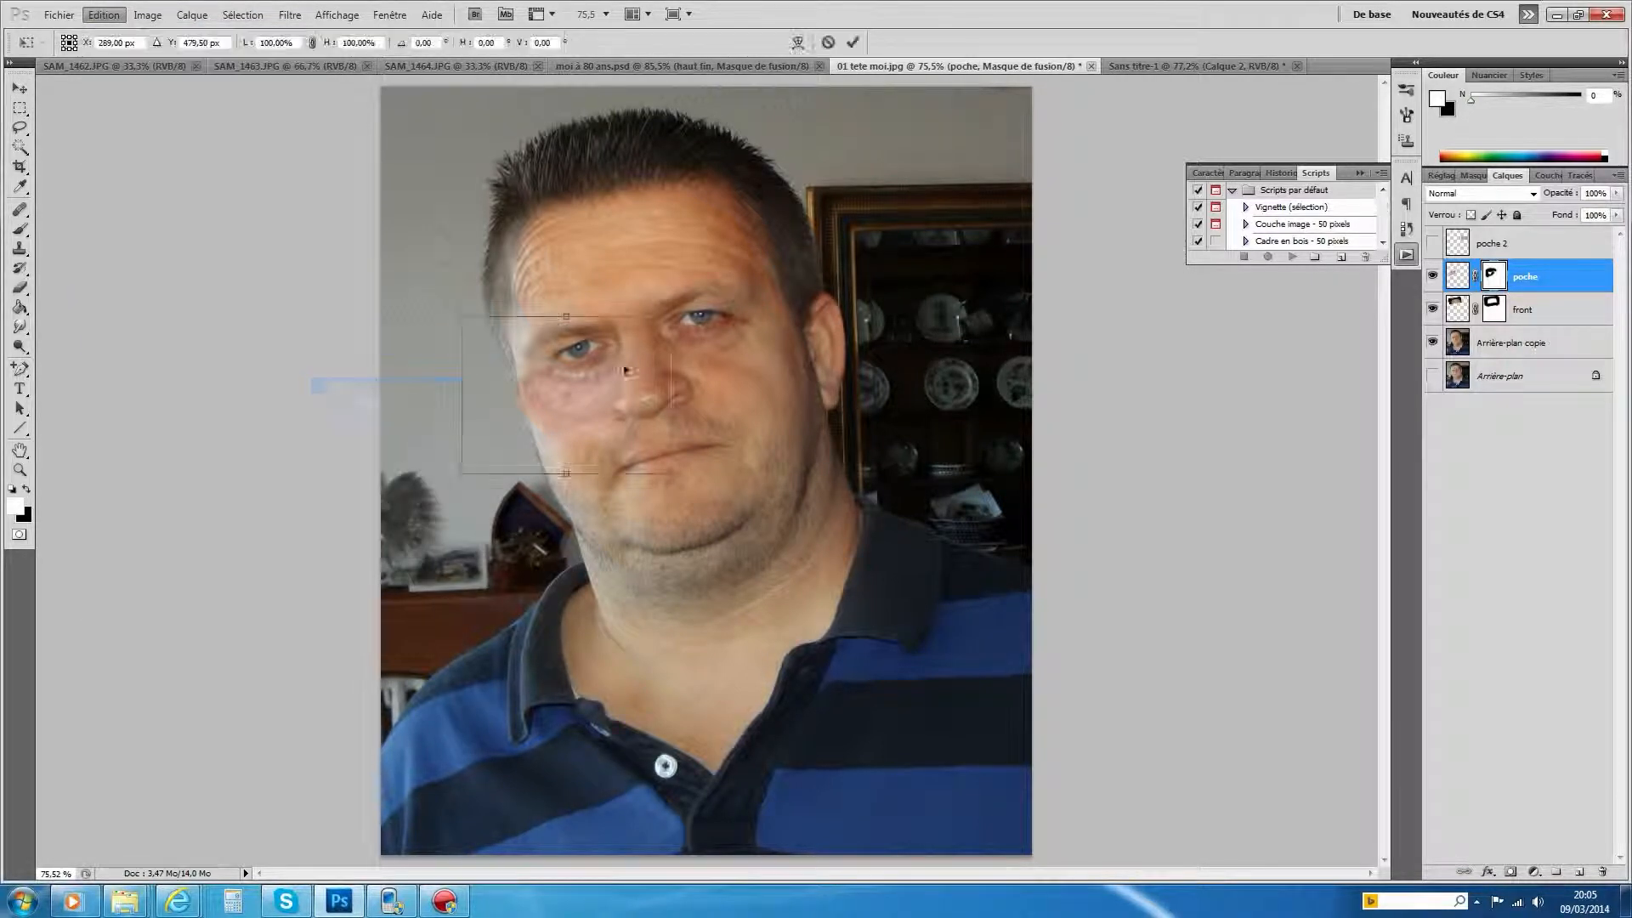
pyautogui.moveTo(713, 277); pyautogui.dragTo(701, 233)
pyautogui.moveTo(584, 394); pyautogui.dragTo(578, 408)
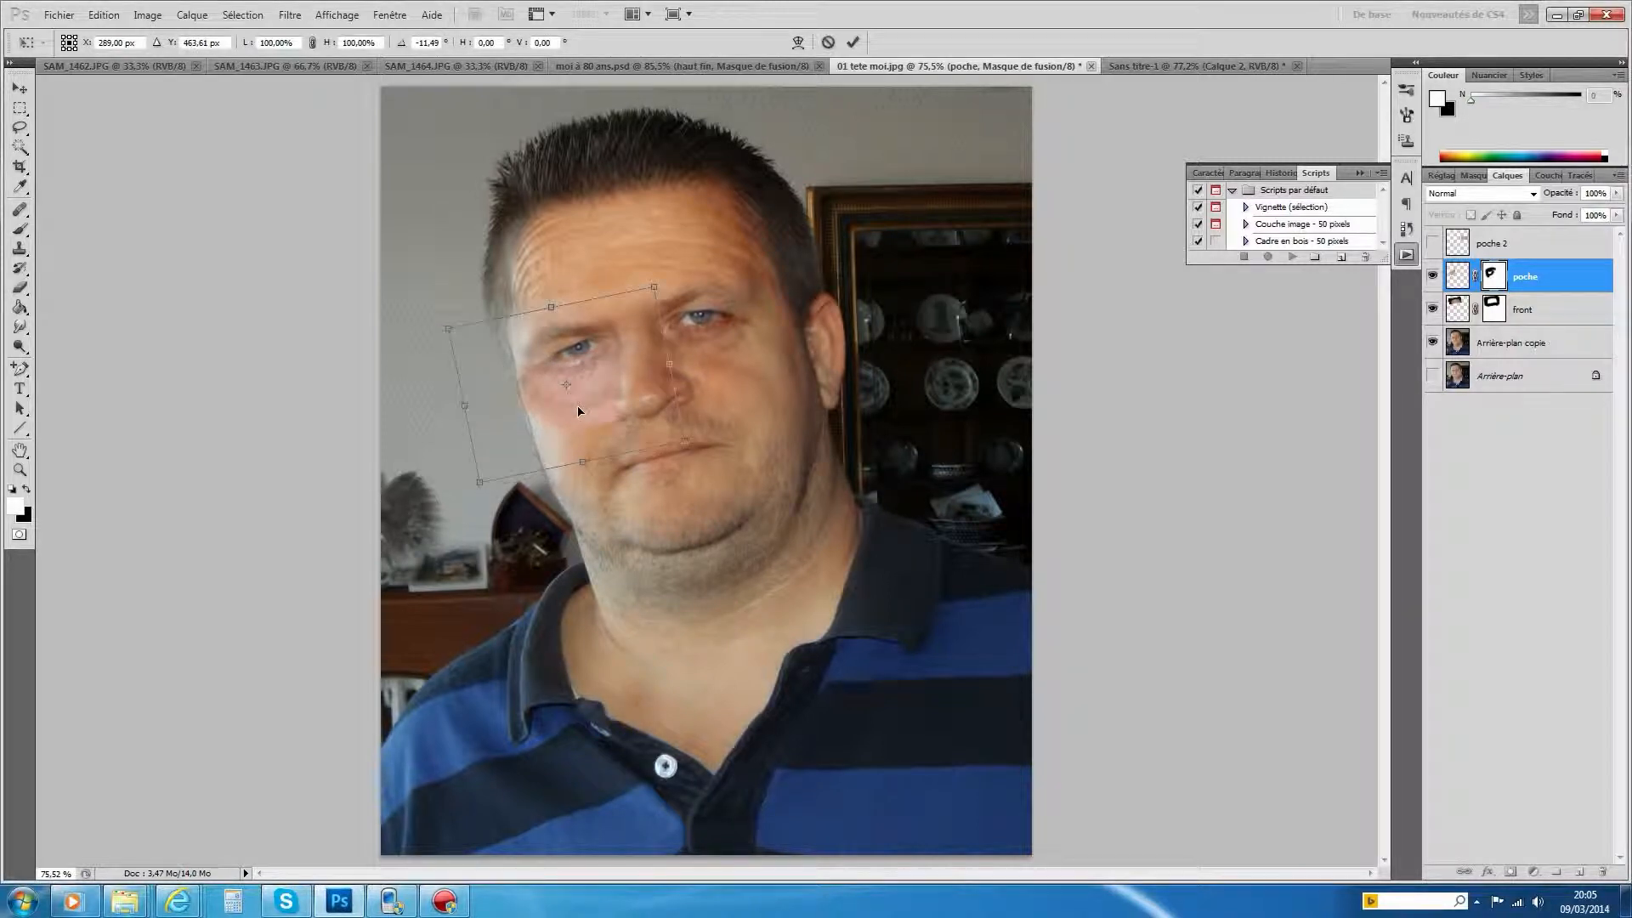
pyautogui.click(853, 42)
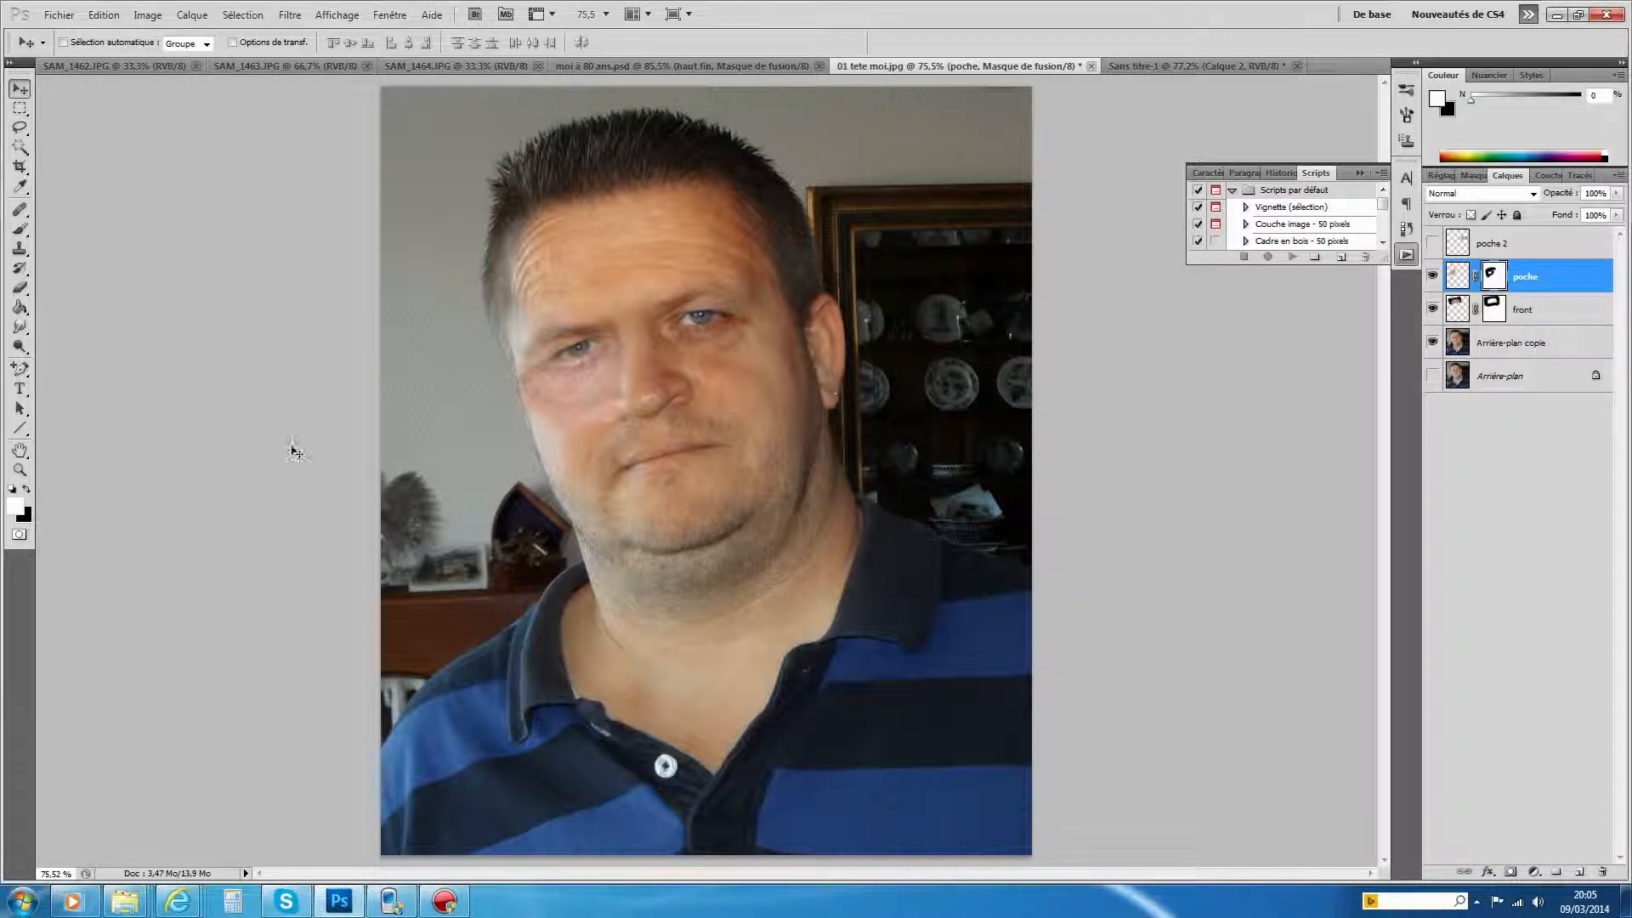
# Paint black on the poche layer's mask with soft brushes up to 141 px to hide the patch's edges on the cheek and nose
pyautogui.click(20, 211)
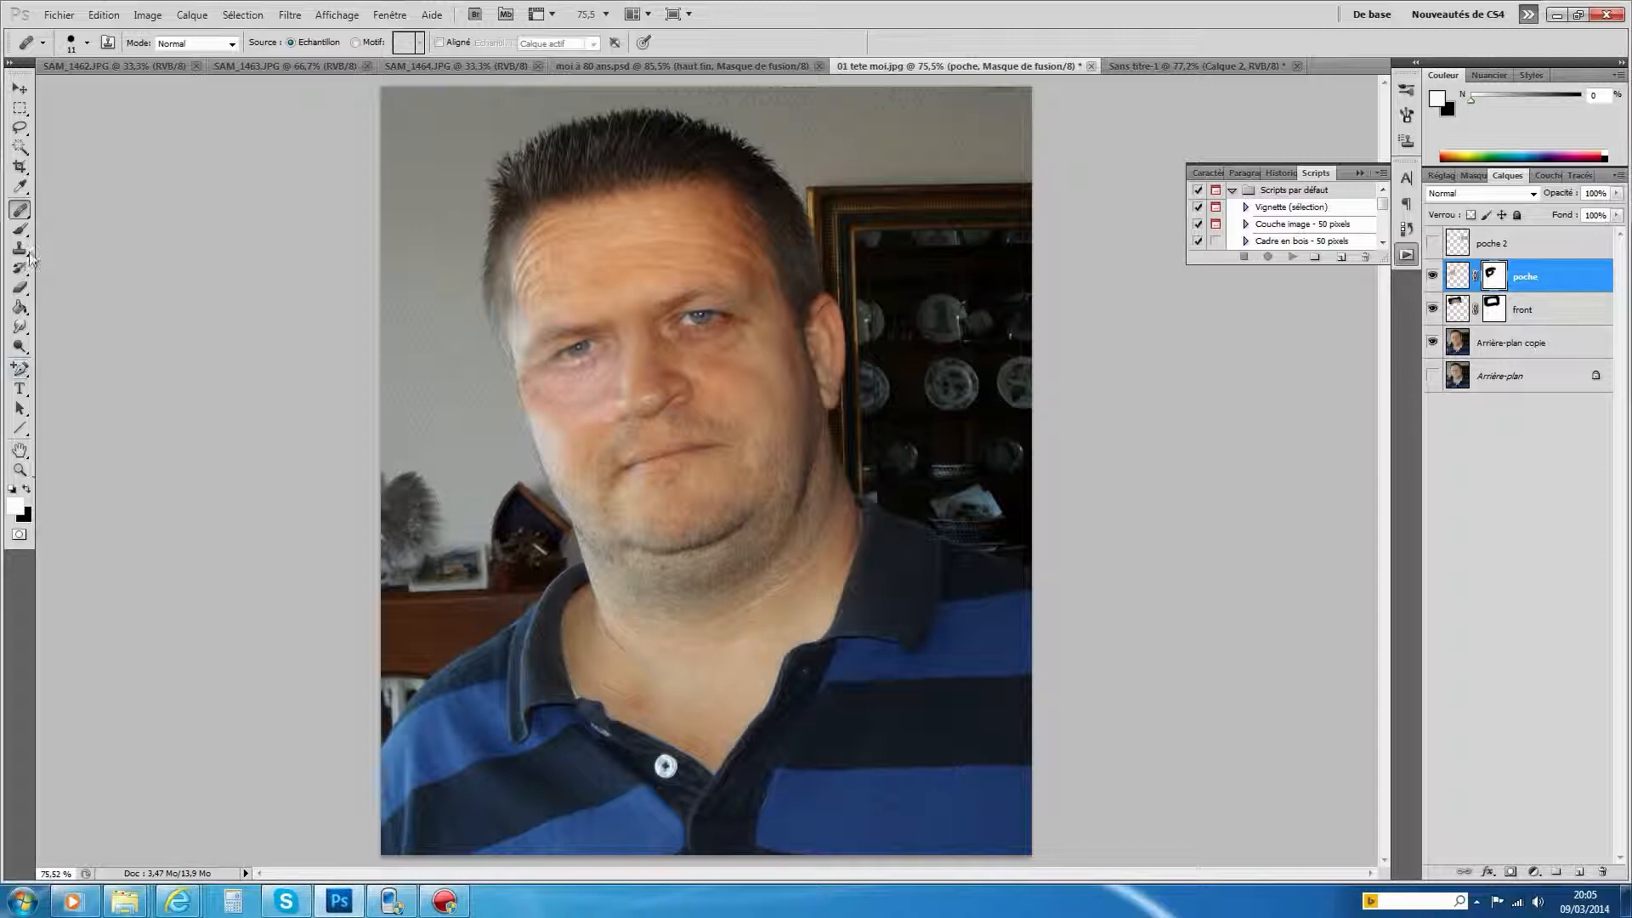
pyautogui.click(20, 230)
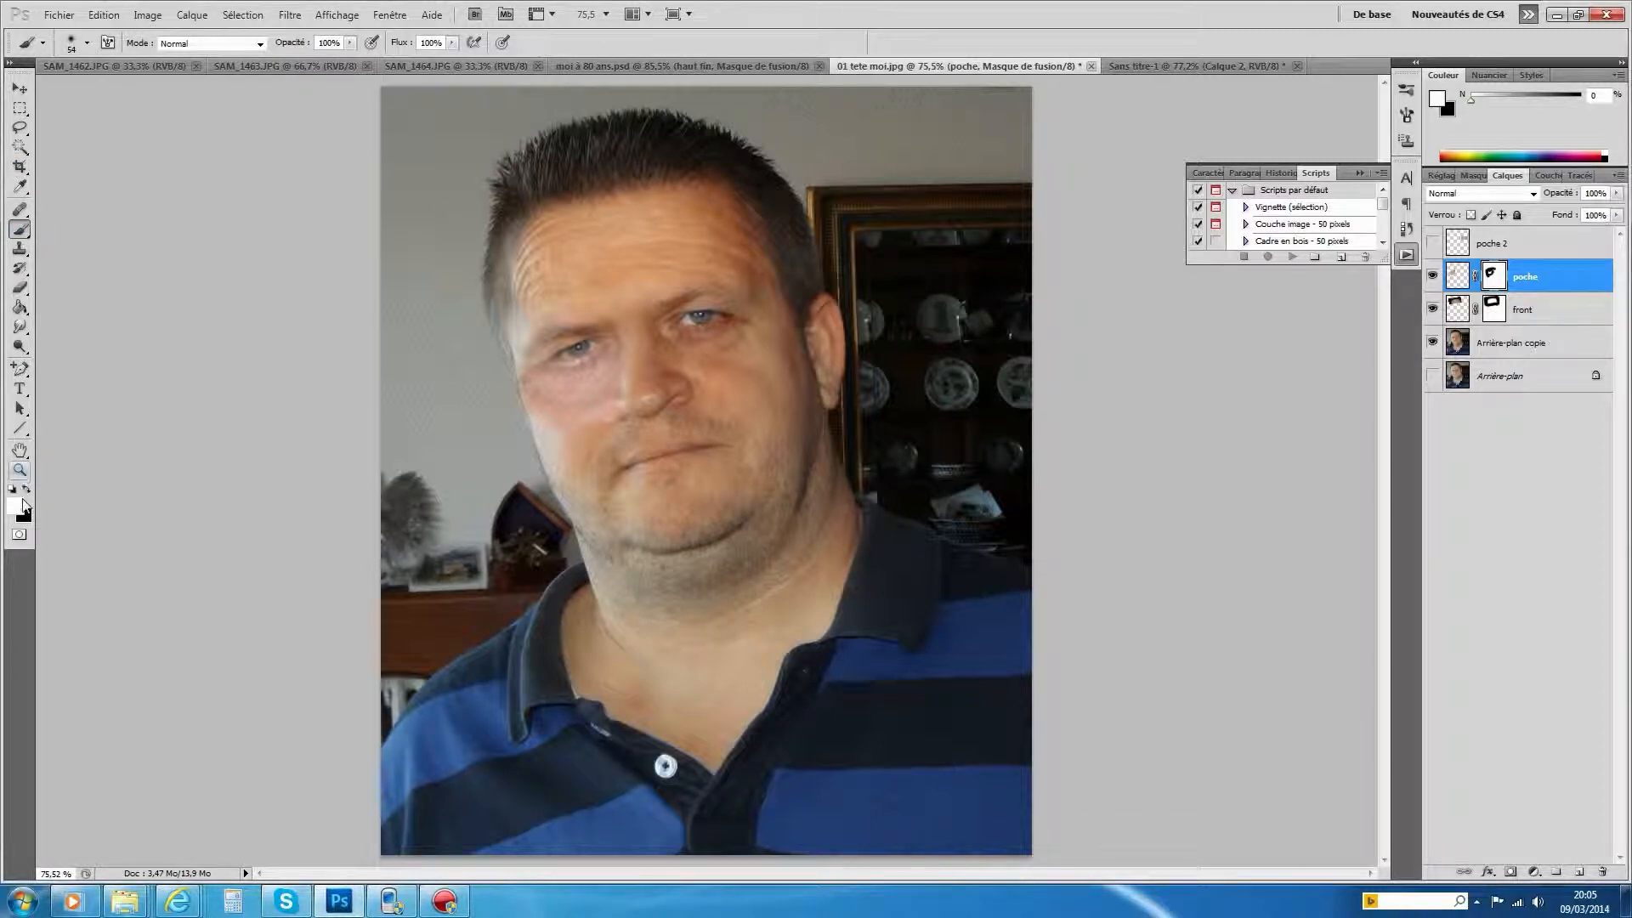
pyautogui.click(27, 490)
pyautogui.moveTo(504, 375); pyautogui.dragTo(546, 435)
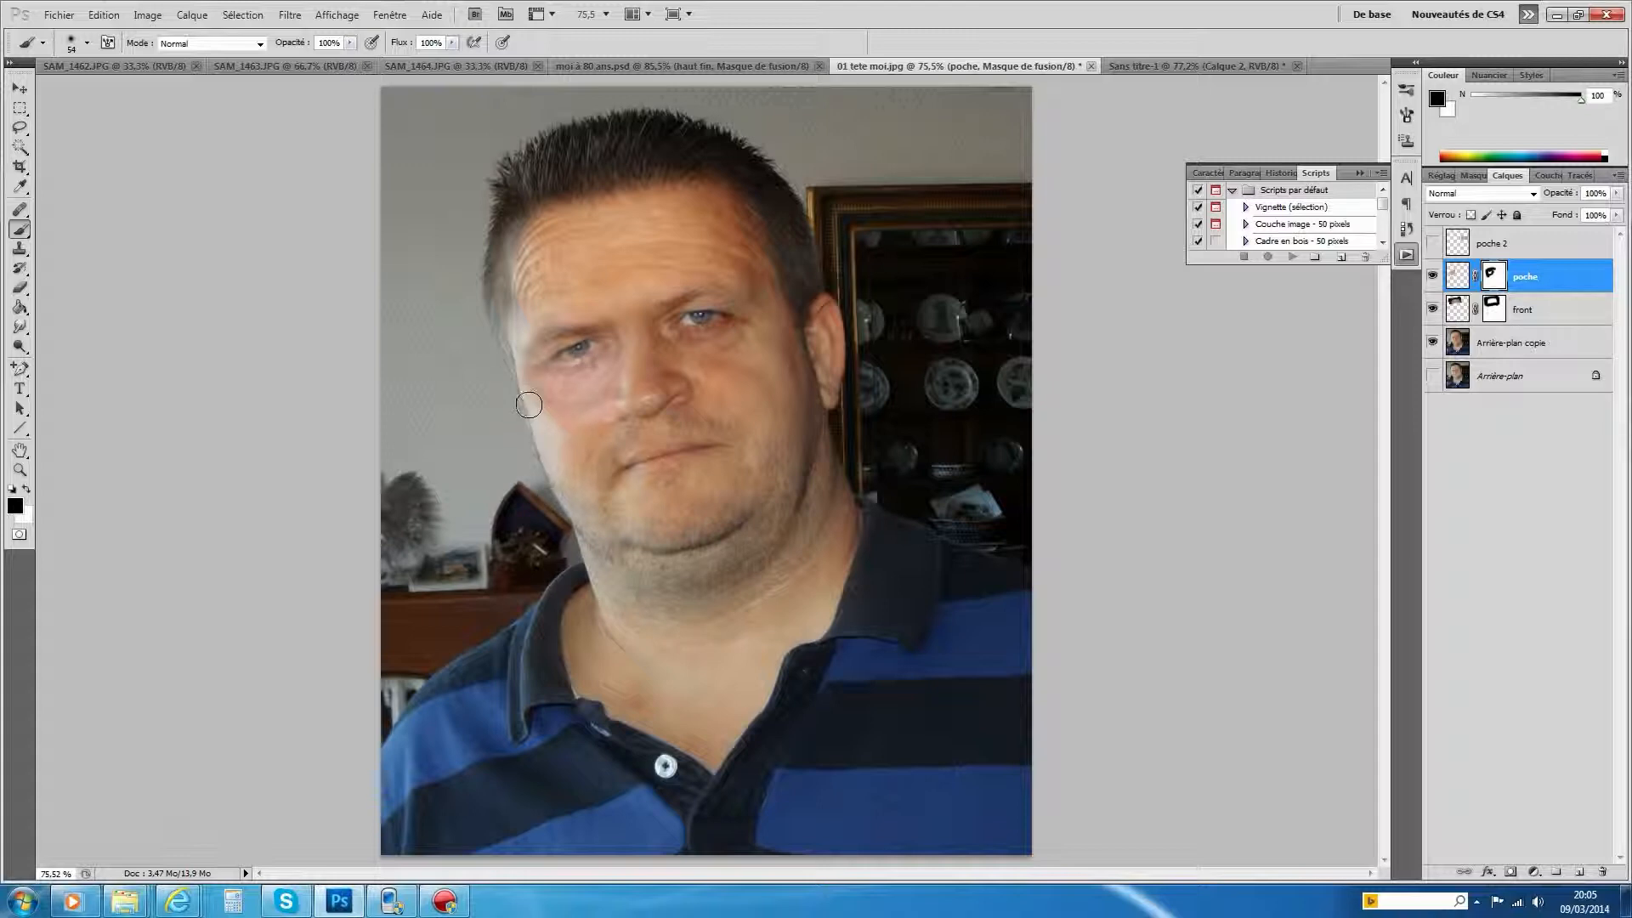
pyautogui.click(85, 45)
pyautogui.click(105, 89)
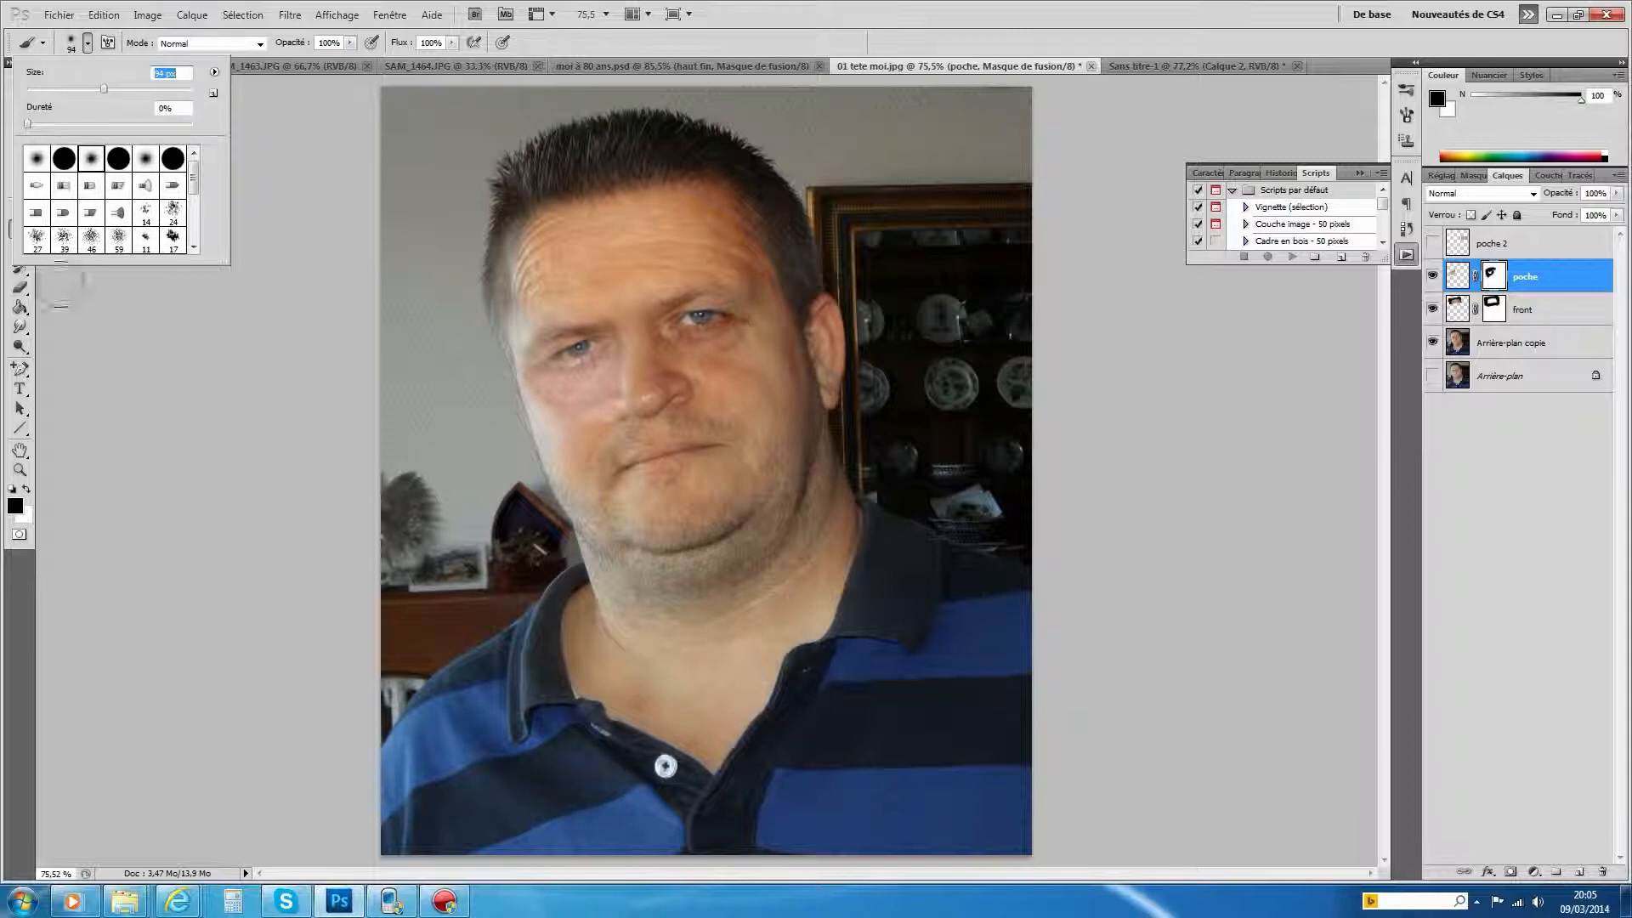
pyautogui.click(128, 88)
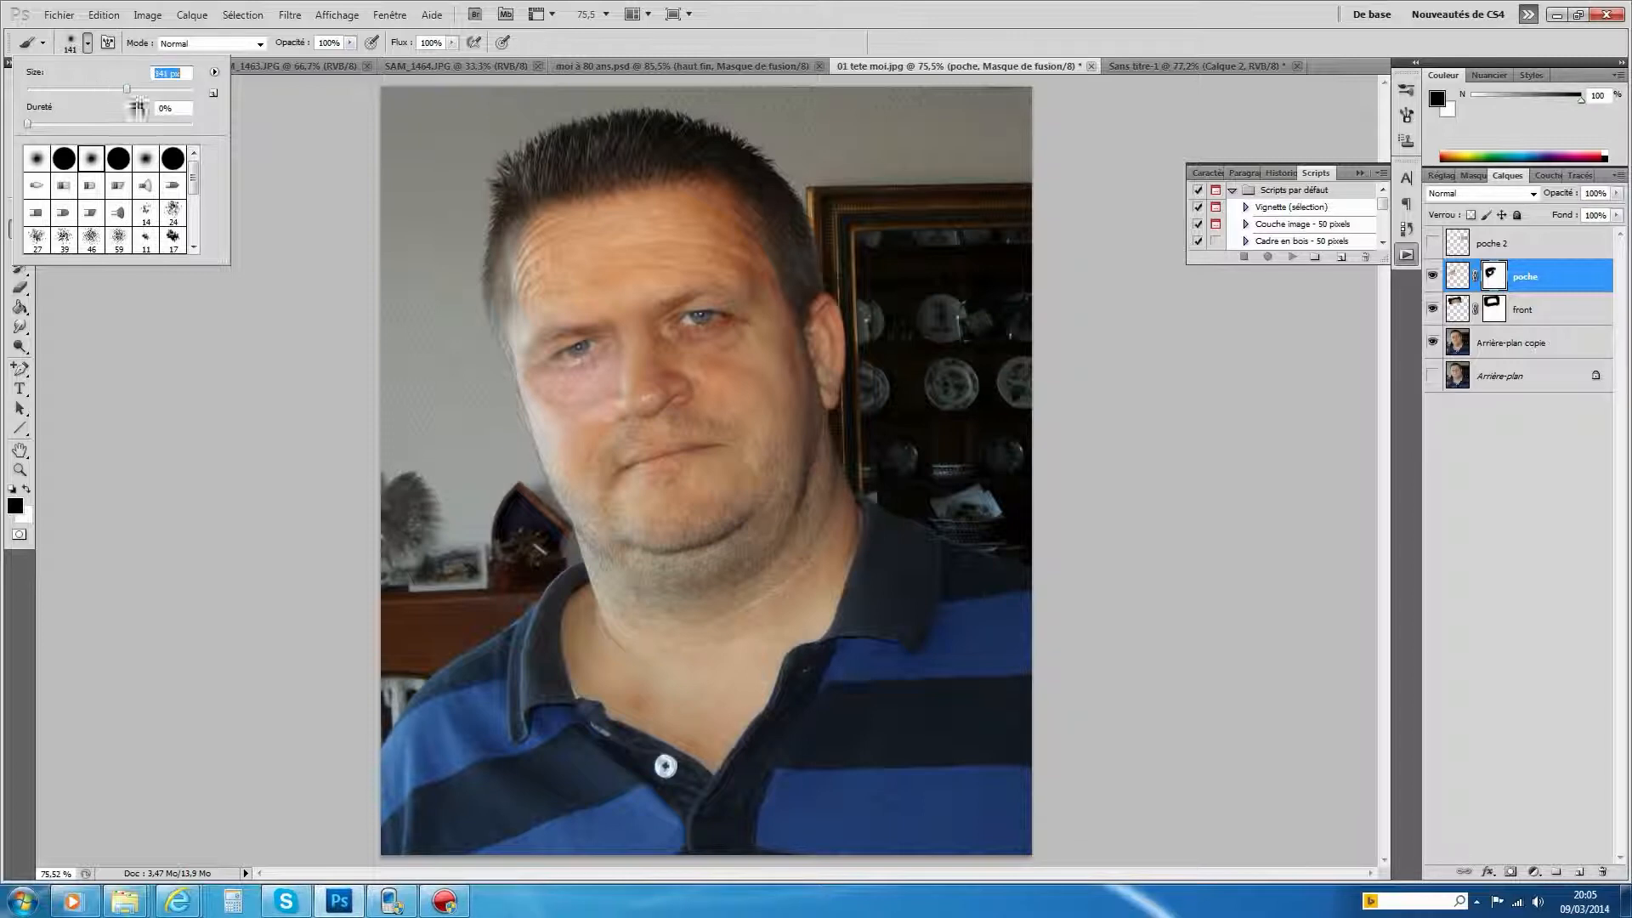
pyautogui.click(498, 379)
pyautogui.moveTo(552, 440)
pyautogui.mouseDown()
pyautogui.moveTo(636, 438)
pyautogui.moveTo(650, 374)
pyautogui.mouseUp()
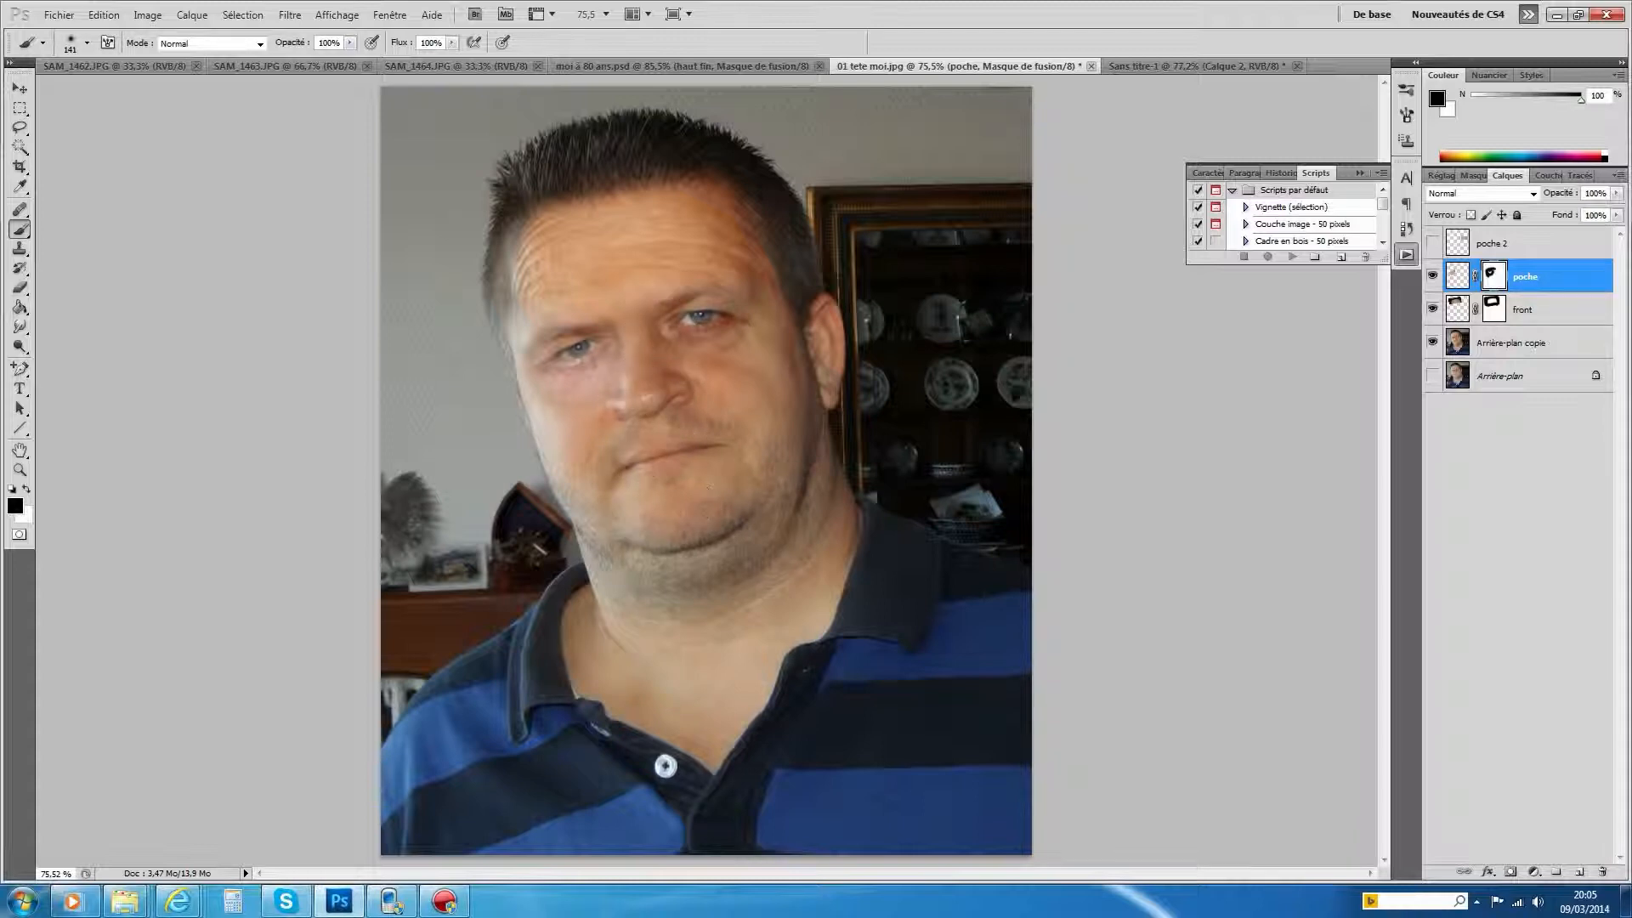
# Apply a Correction sélective to the poche layer's image, raising yellow and magenta in the Rouges to match the skin
pyautogui.click(1457, 275)
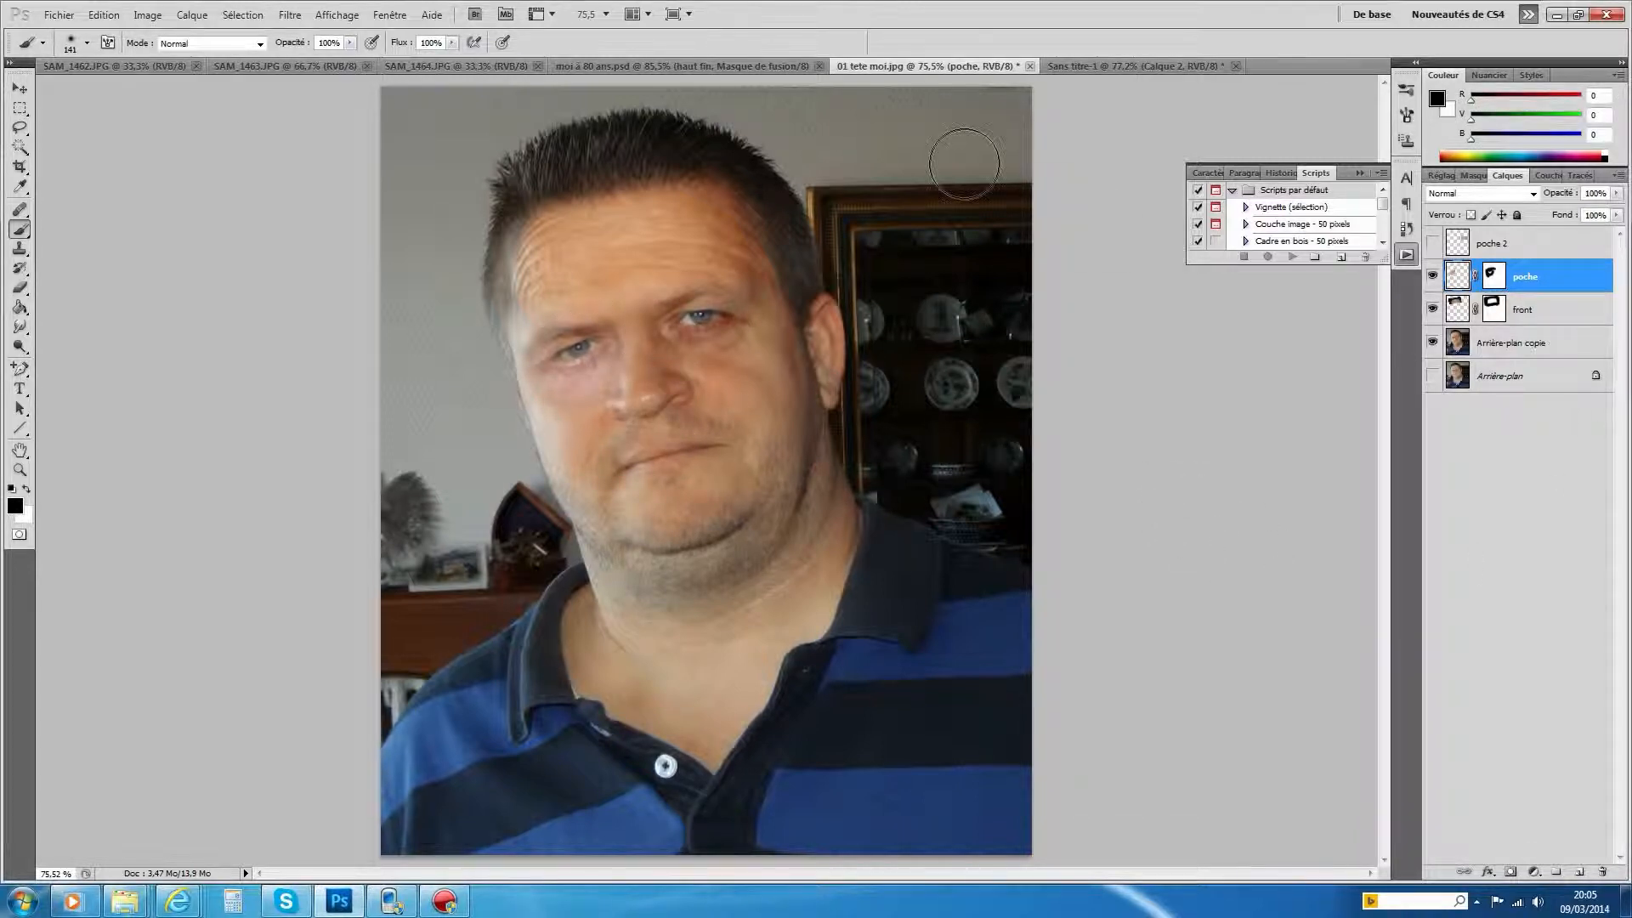
pyautogui.click(149, 17)
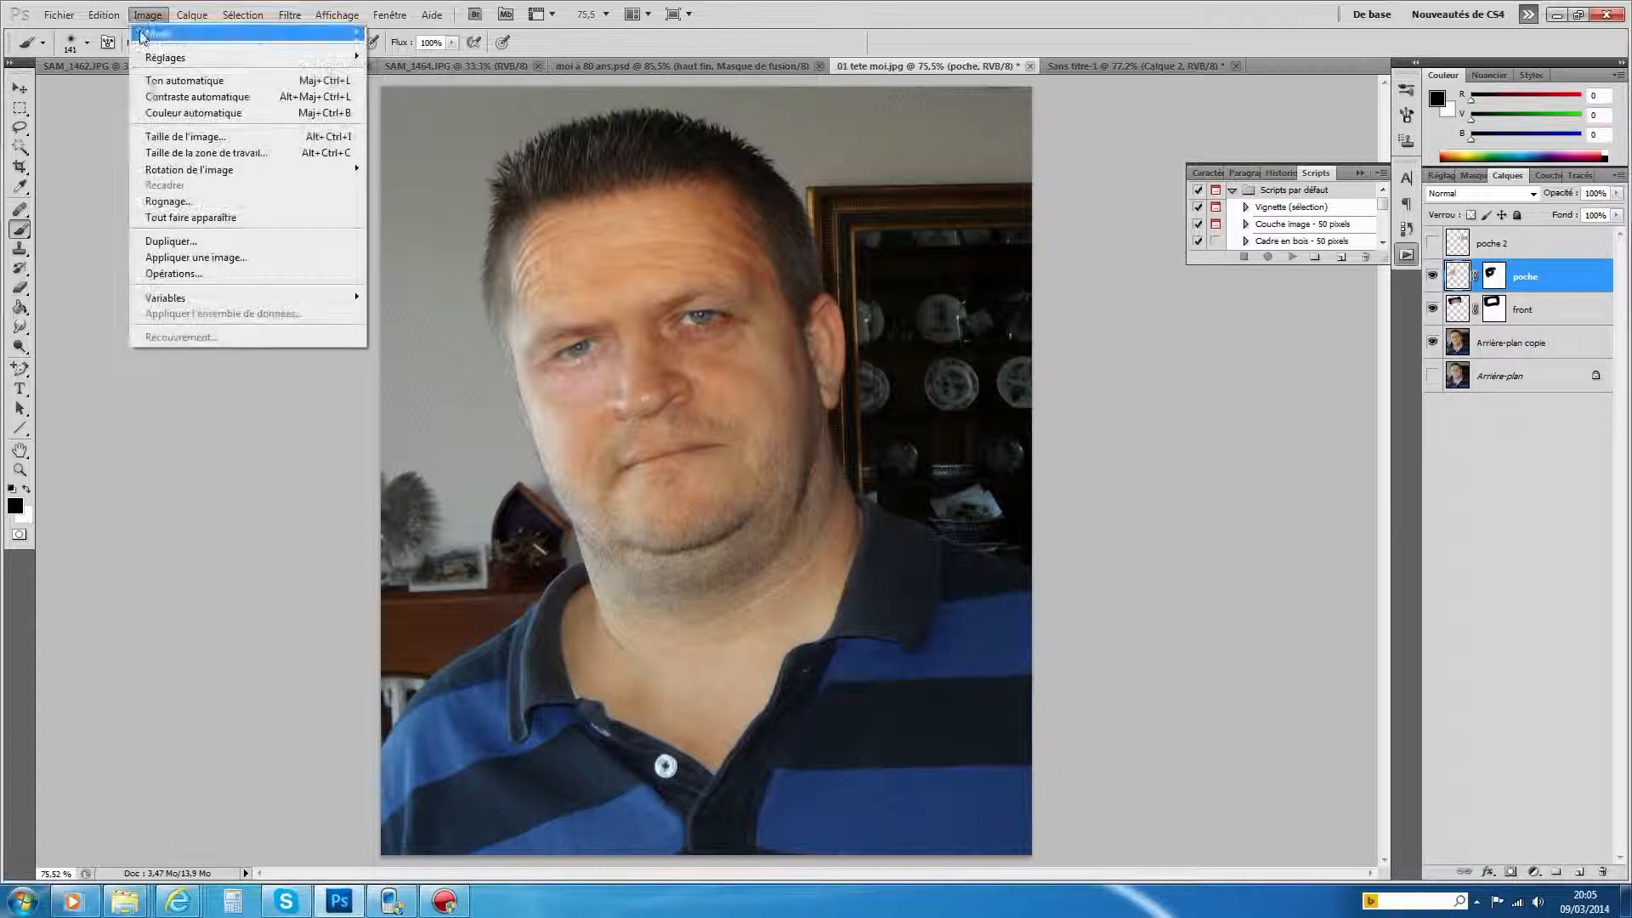
pyautogui.moveTo(193, 58)
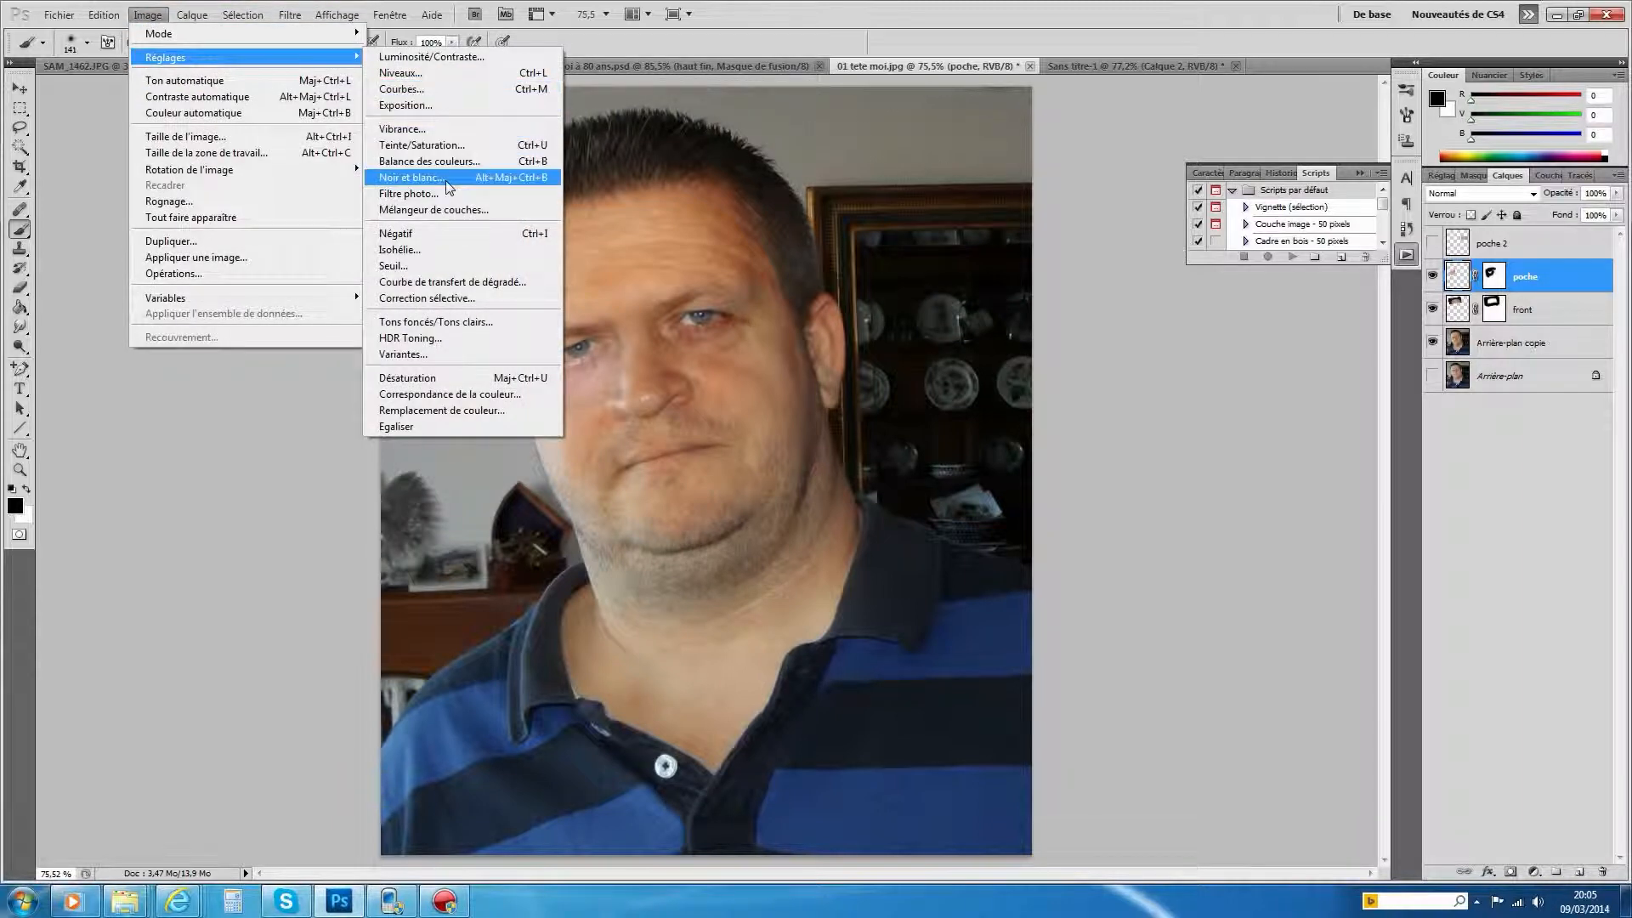
pyautogui.click(457, 302)
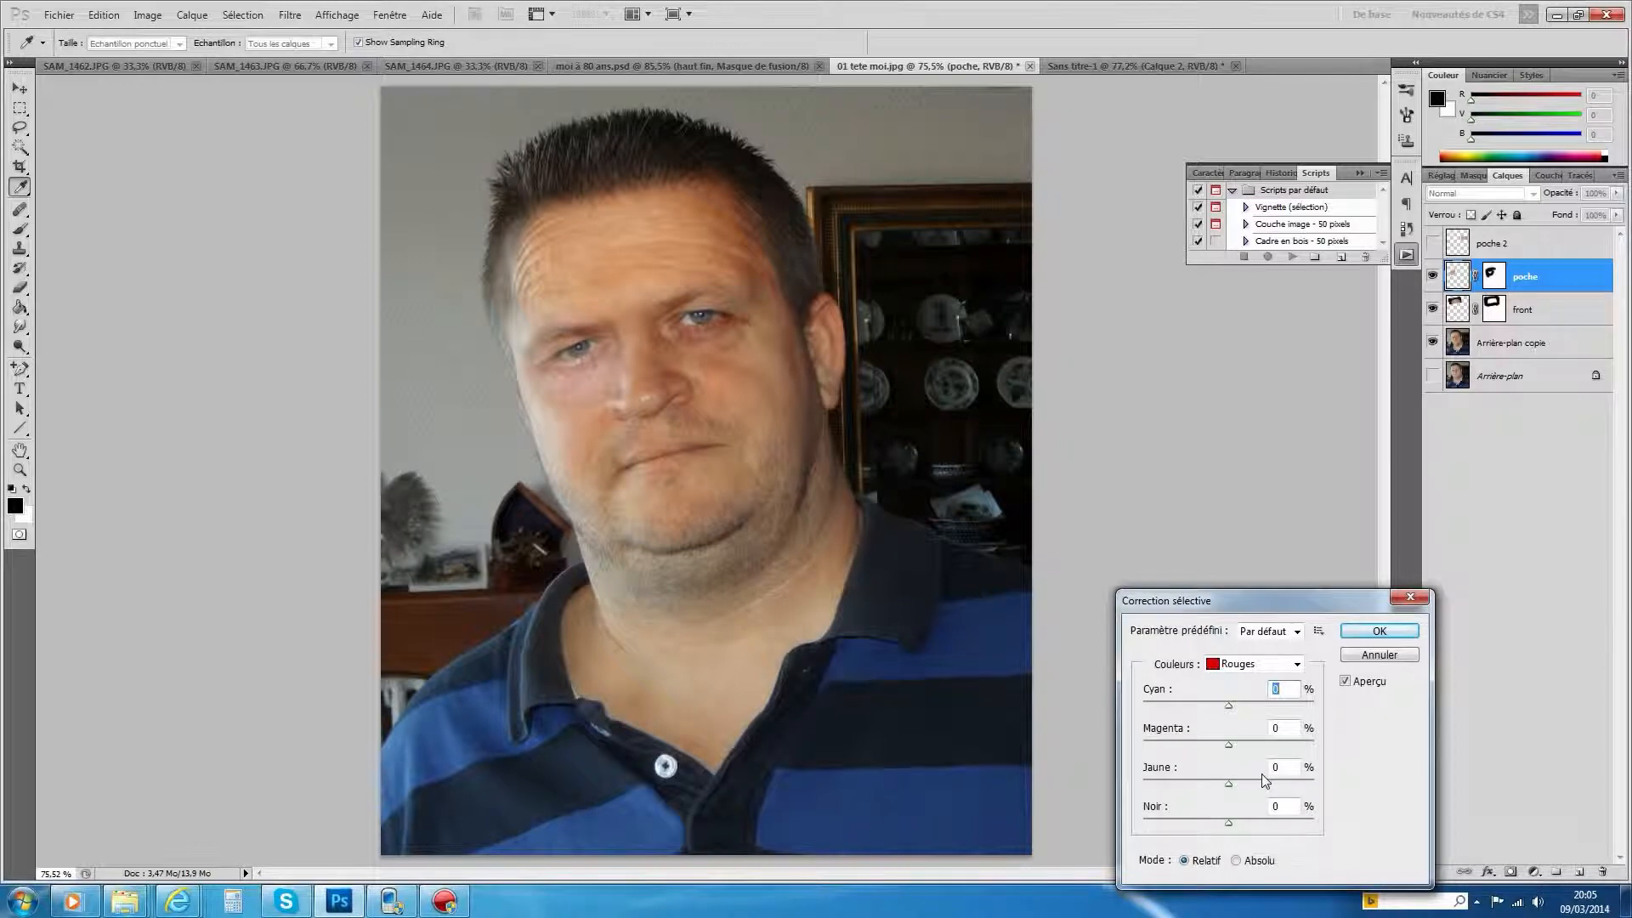
pyautogui.moveTo(1228, 784); pyautogui.dragTo(1274, 784)
pyautogui.moveTo(1295, 782); pyautogui.dragTo(1333, 779)
pyautogui.moveTo(1225, 743); pyautogui.dragTo(1247, 736)
pyautogui.click(1381, 630)
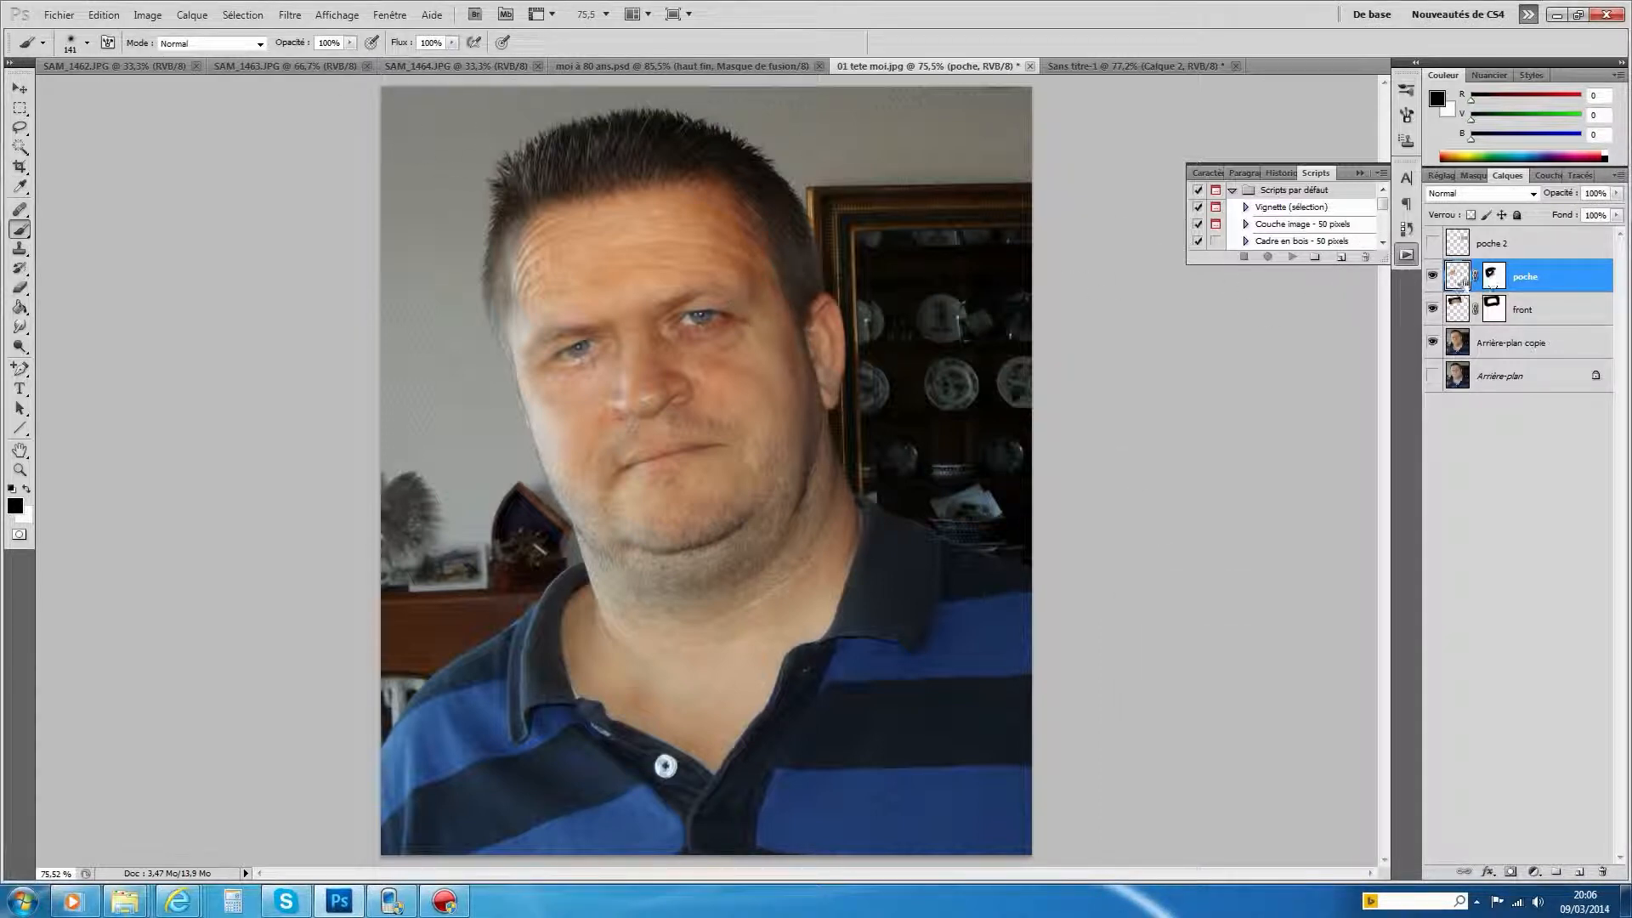
# Start the Netteté optimisée filter on the poche layer's image with a 75% gain and a 2.1-pixel radius
pyautogui.click(1459, 276)
pyautogui.click(149, 14)
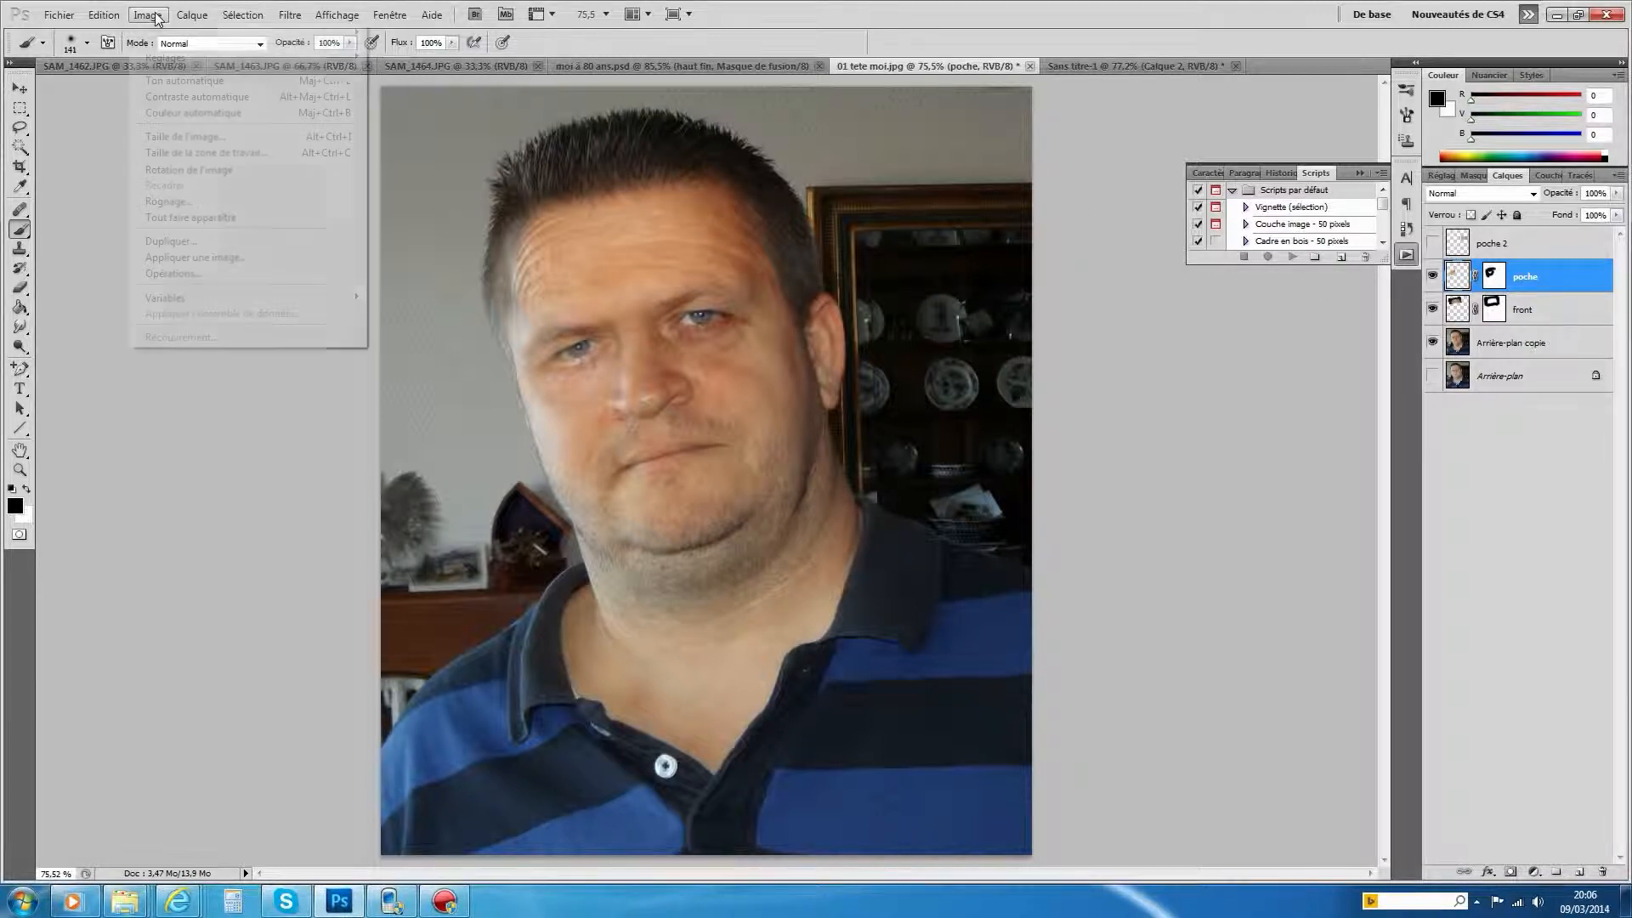
pyautogui.moveTo(255, 57)
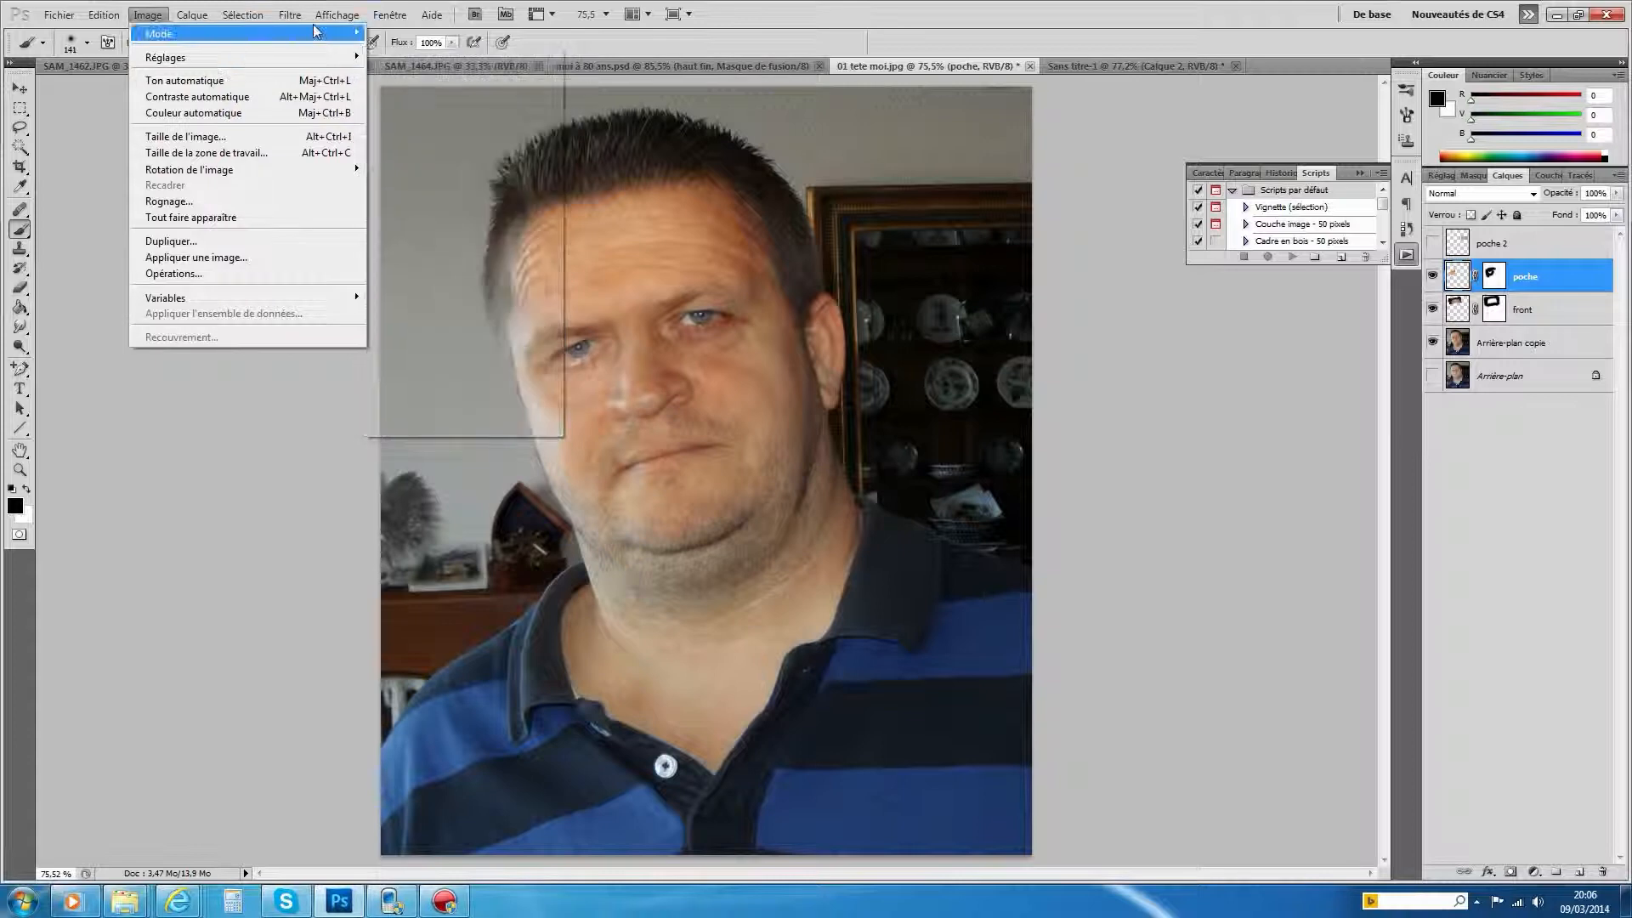
pyautogui.moveTo(372, 303)
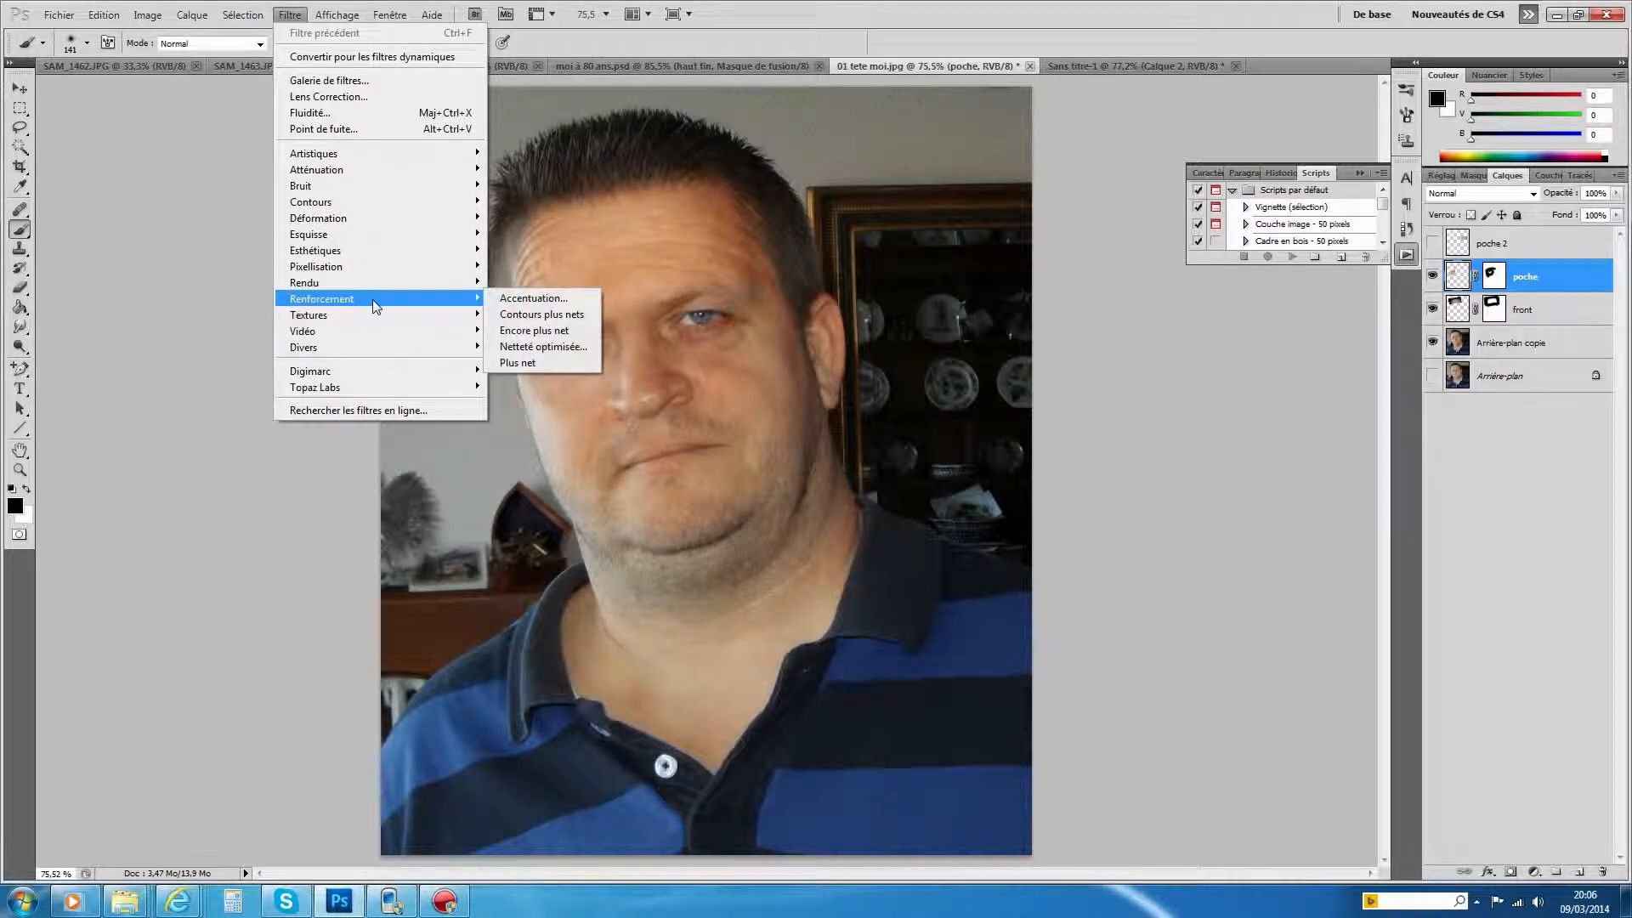
pyautogui.click(568, 347)
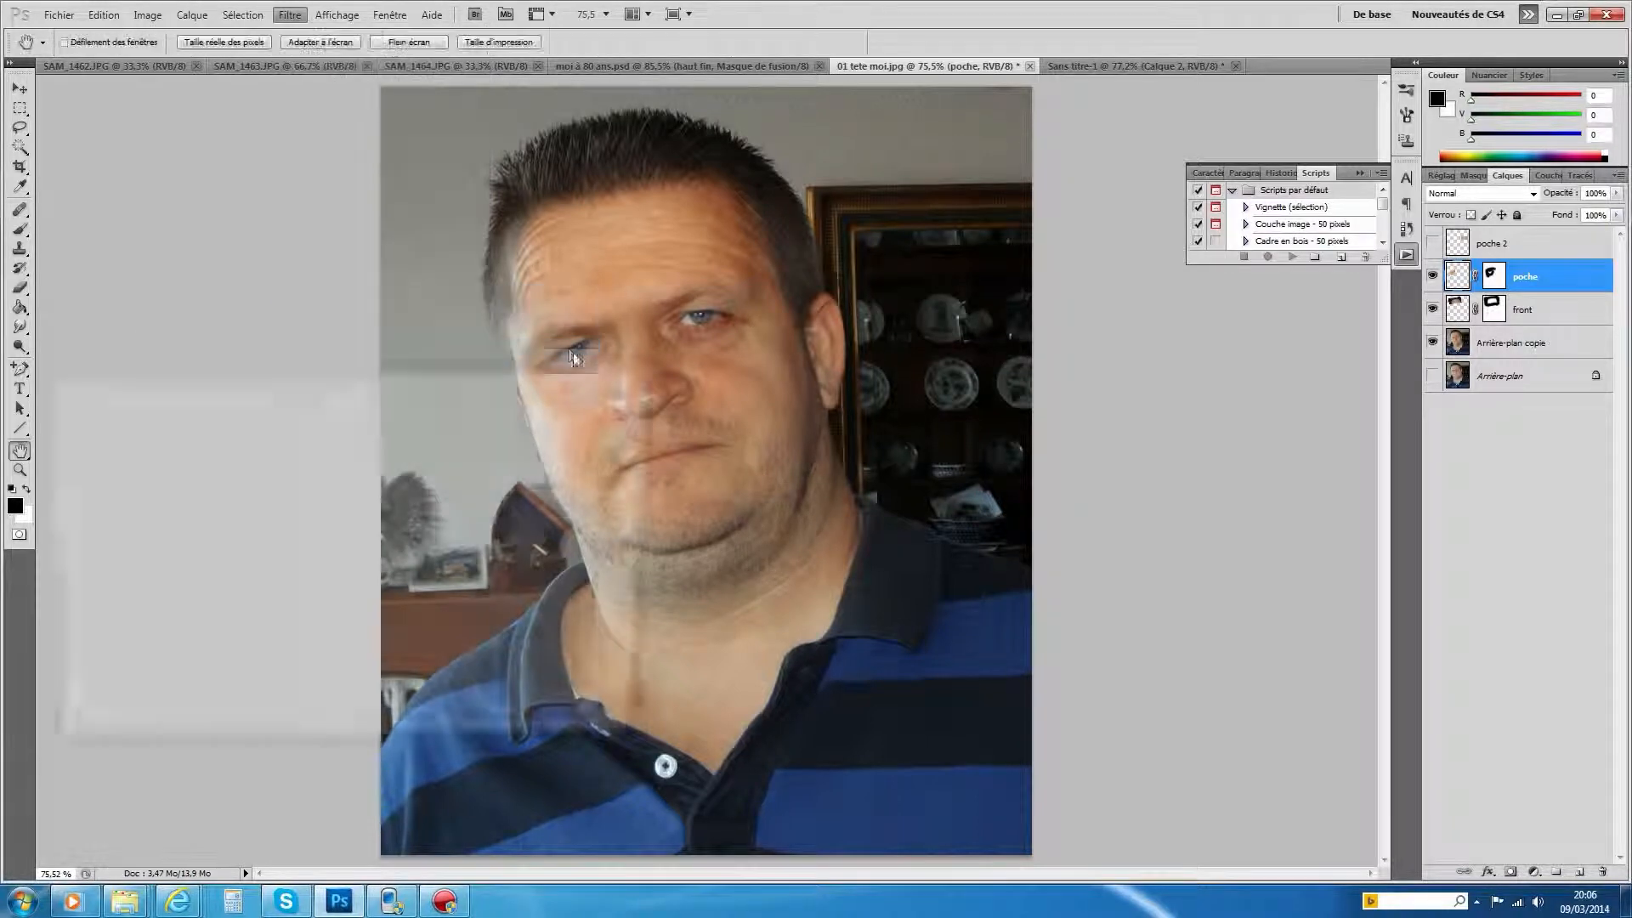
pyautogui.moveTo(436, 374); pyautogui.dragTo(1244, 463)
pyautogui.moveTo(1361, 648); pyautogui.dragTo(1325, 648)
pyautogui.click(1285, 688)
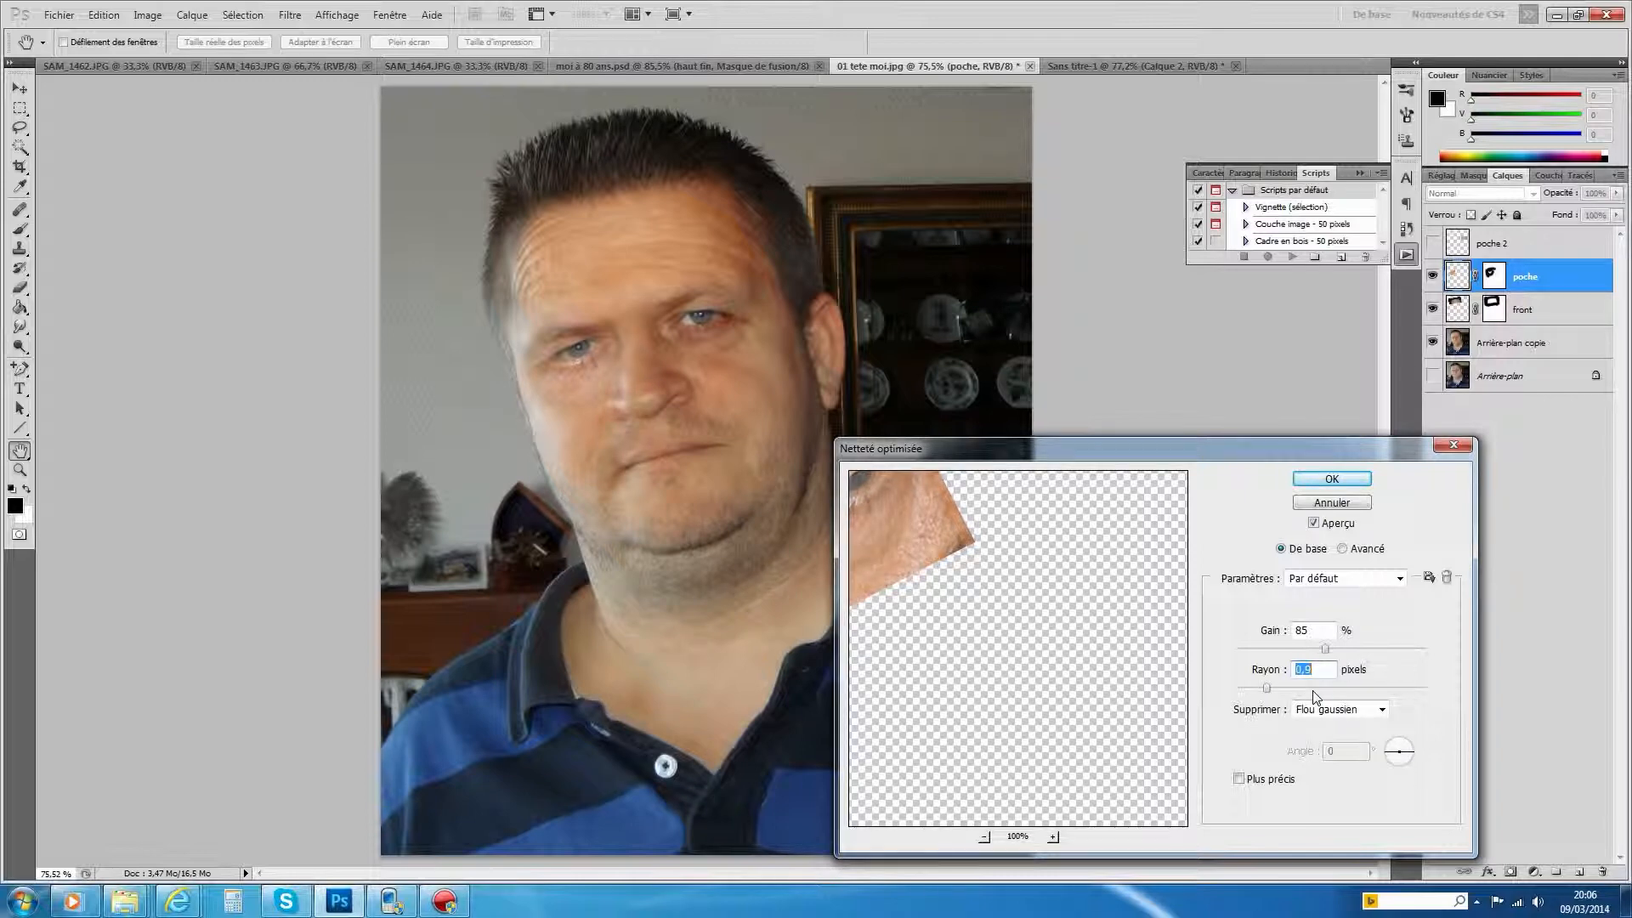
pyautogui.click(1287, 690)
pyautogui.click(1315, 648)
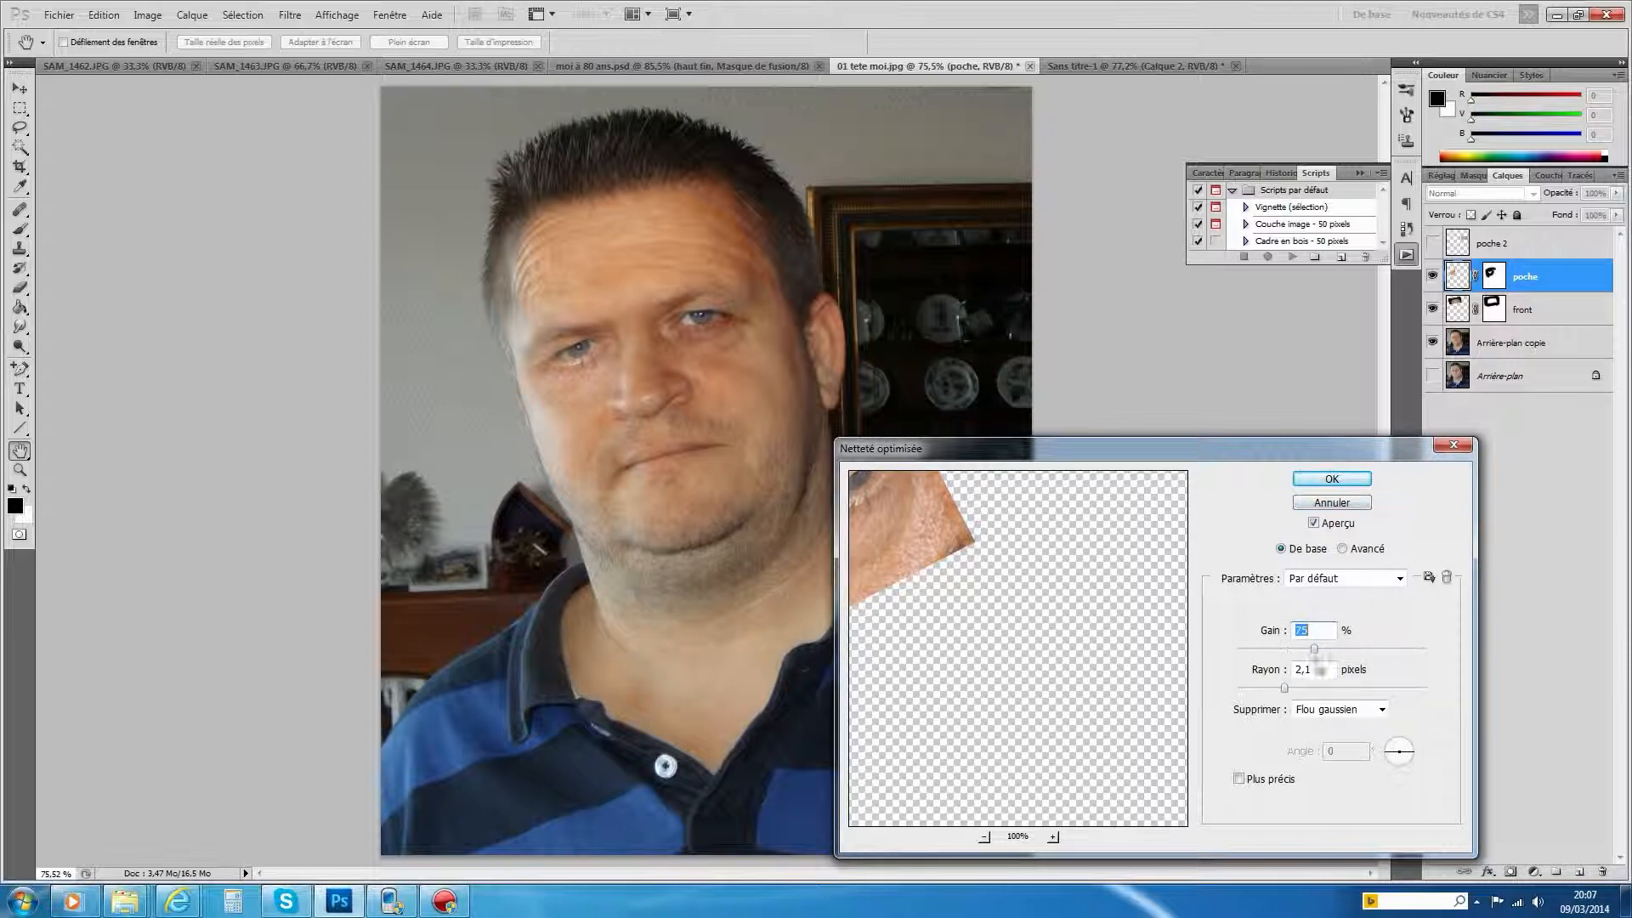
# Increase the sharpening radius, lower the gain slightly and apply the Netteté optimisée filter to the eye-bag patch
pyautogui.click(1310, 688)
pyautogui.moveTo(1349, 691); pyautogui.dragTo(1356, 697)
pyautogui.click(1307, 650)
pyautogui.click(1331, 479)
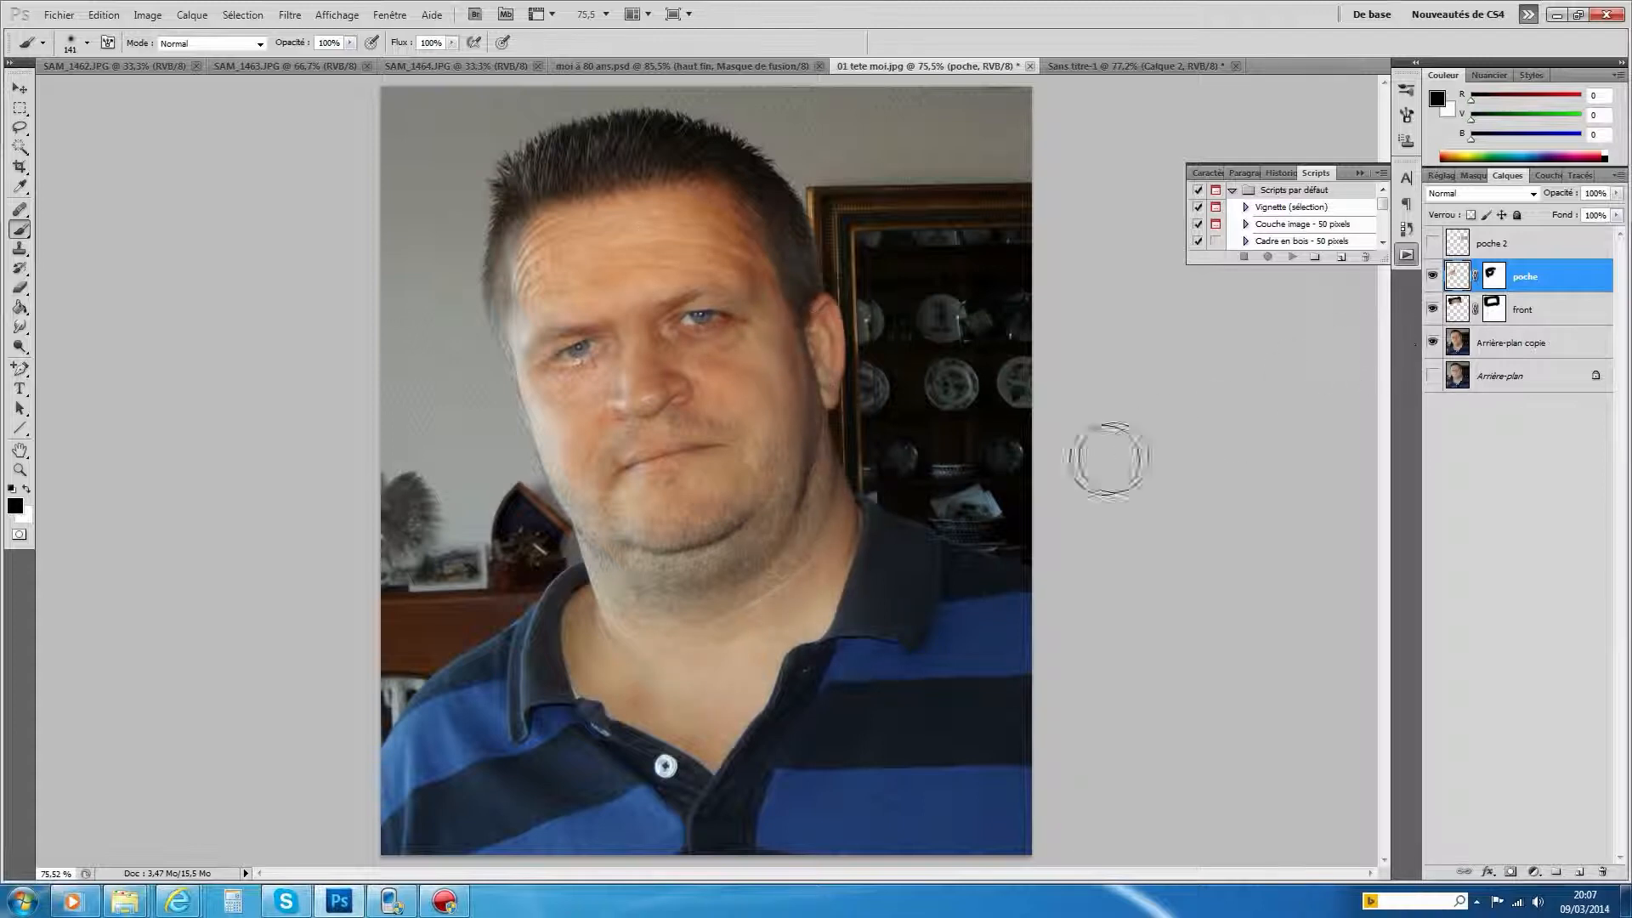
# Switch to moi à 80 ans.psd and hide its upper layers from oreil down to poche 1 to review the finished effect
pyautogui.click(757, 67)
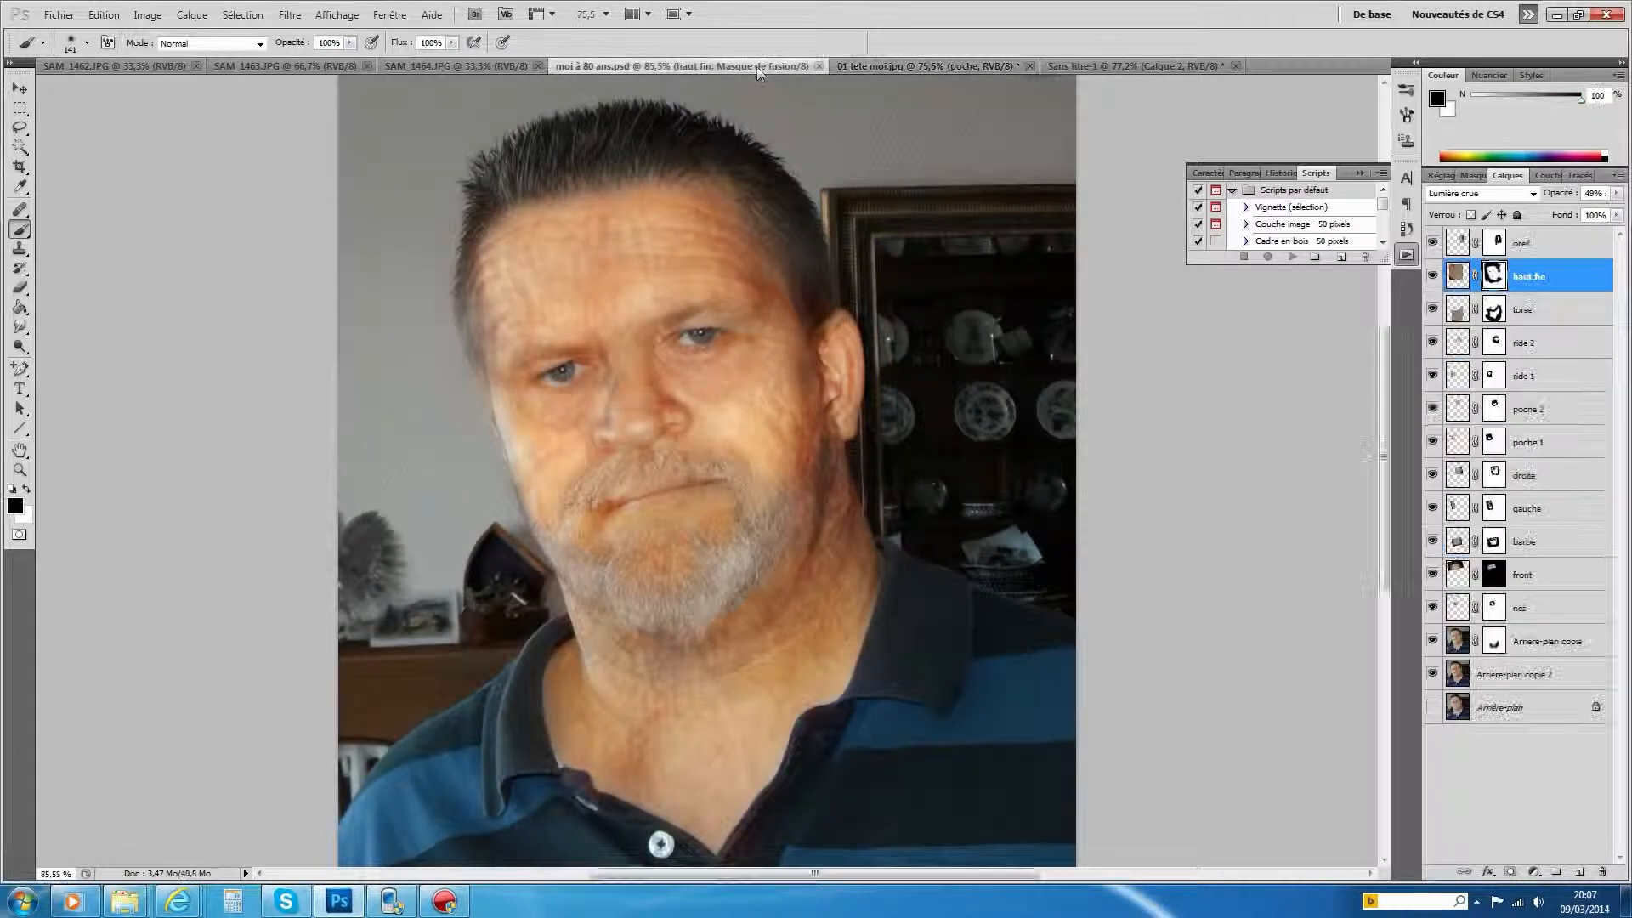
pyautogui.click(1432, 243)
pyautogui.click(1432, 276)
pyautogui.click(1433, 342)
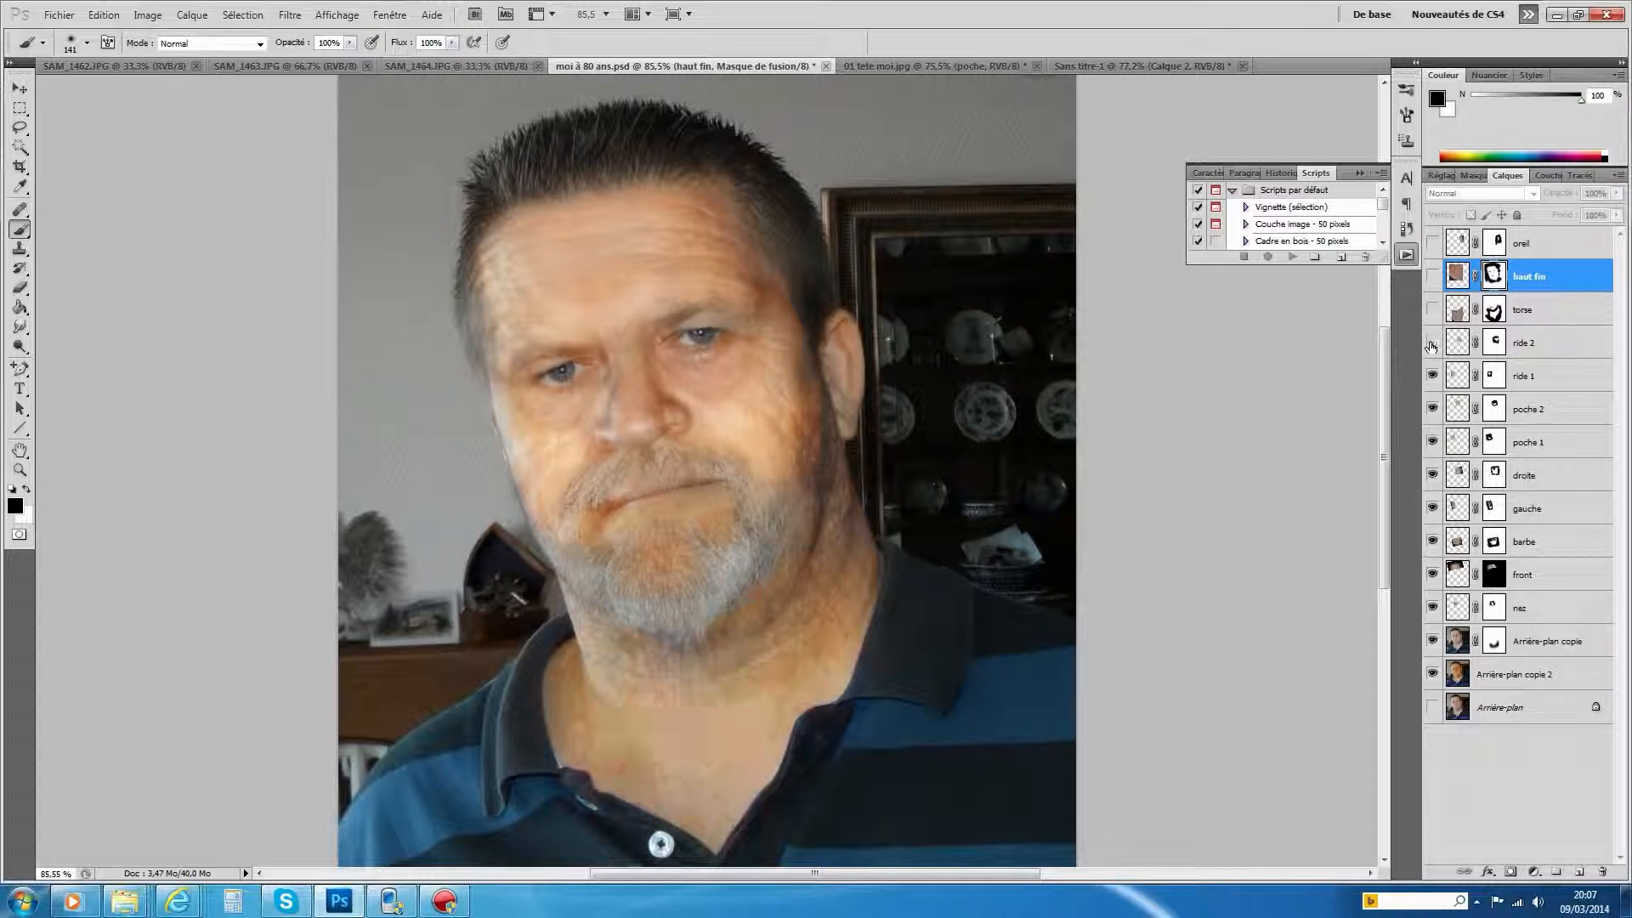
pyautogui.click(1433, 375)
pyautogui.click(1433, 408)
pyautogui.click(1434, 442)
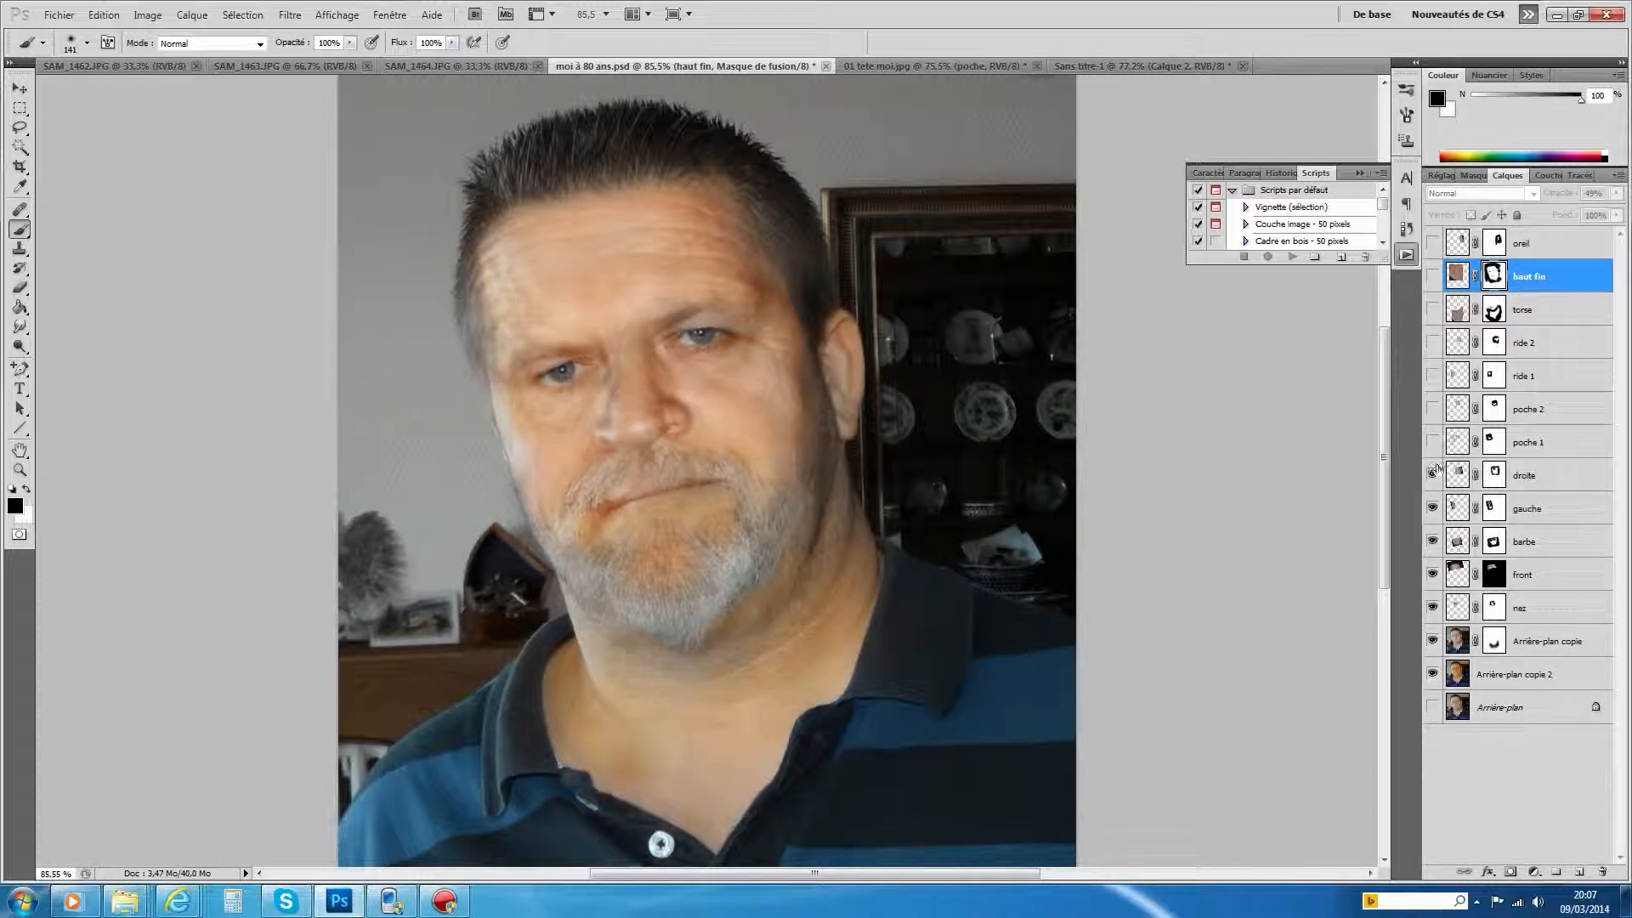
# Hide the remaining layers from droite down to Arrière-plan copie 2 and show only the original Arrière-plan
pyautogui.click(1434, 475)
pyautogui.click(1434, 512)
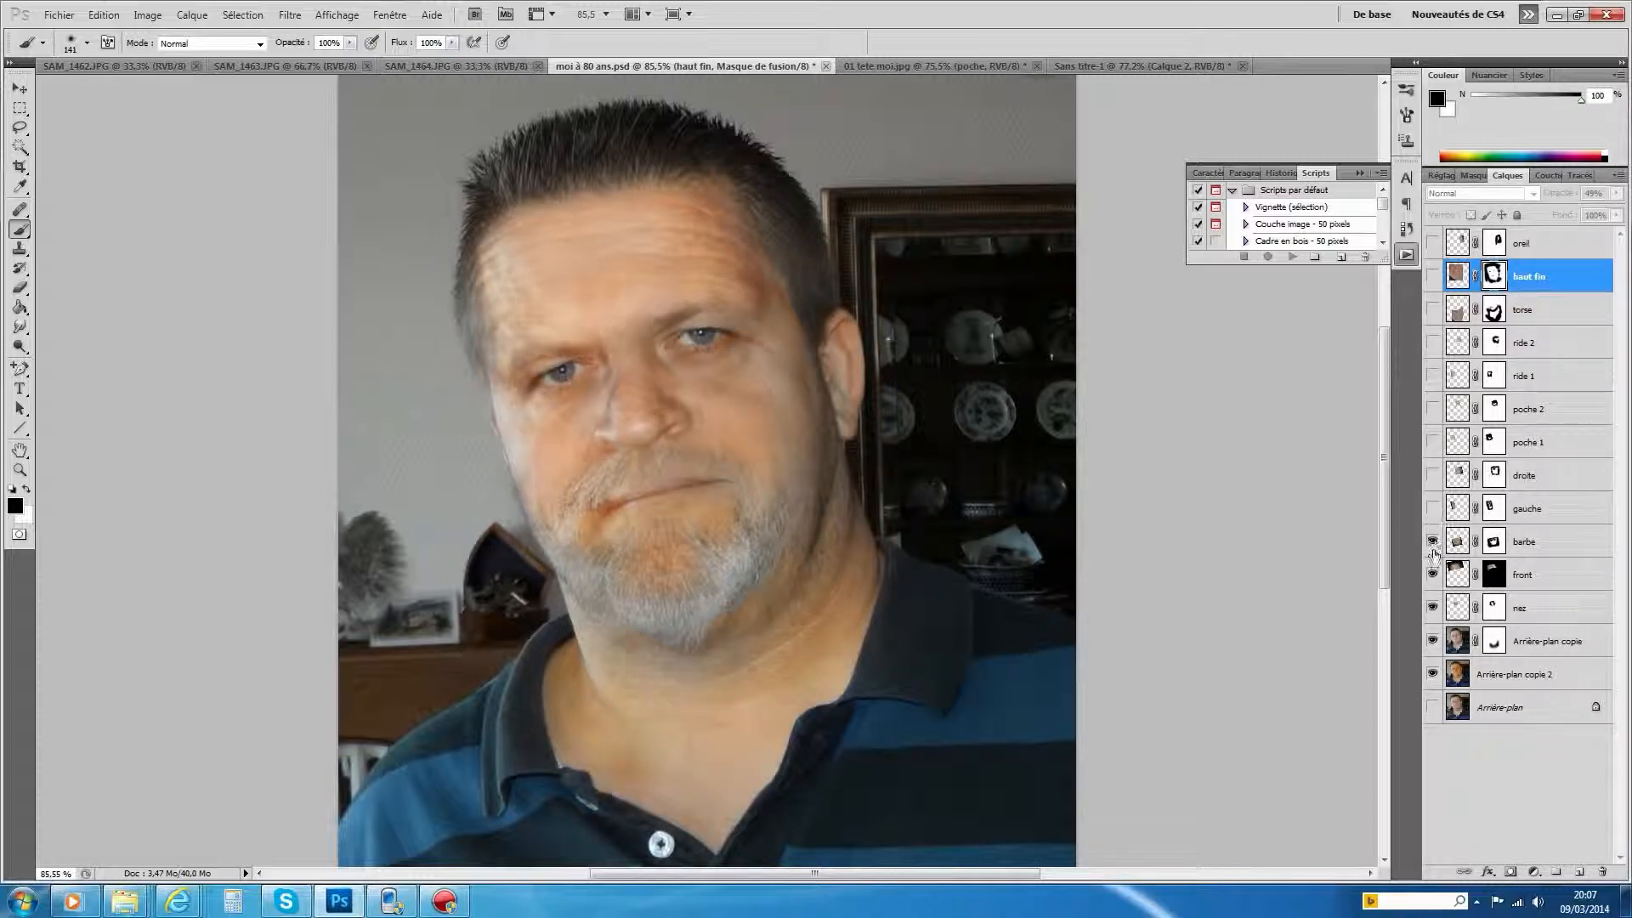
pyautogui.click(1434, 574)
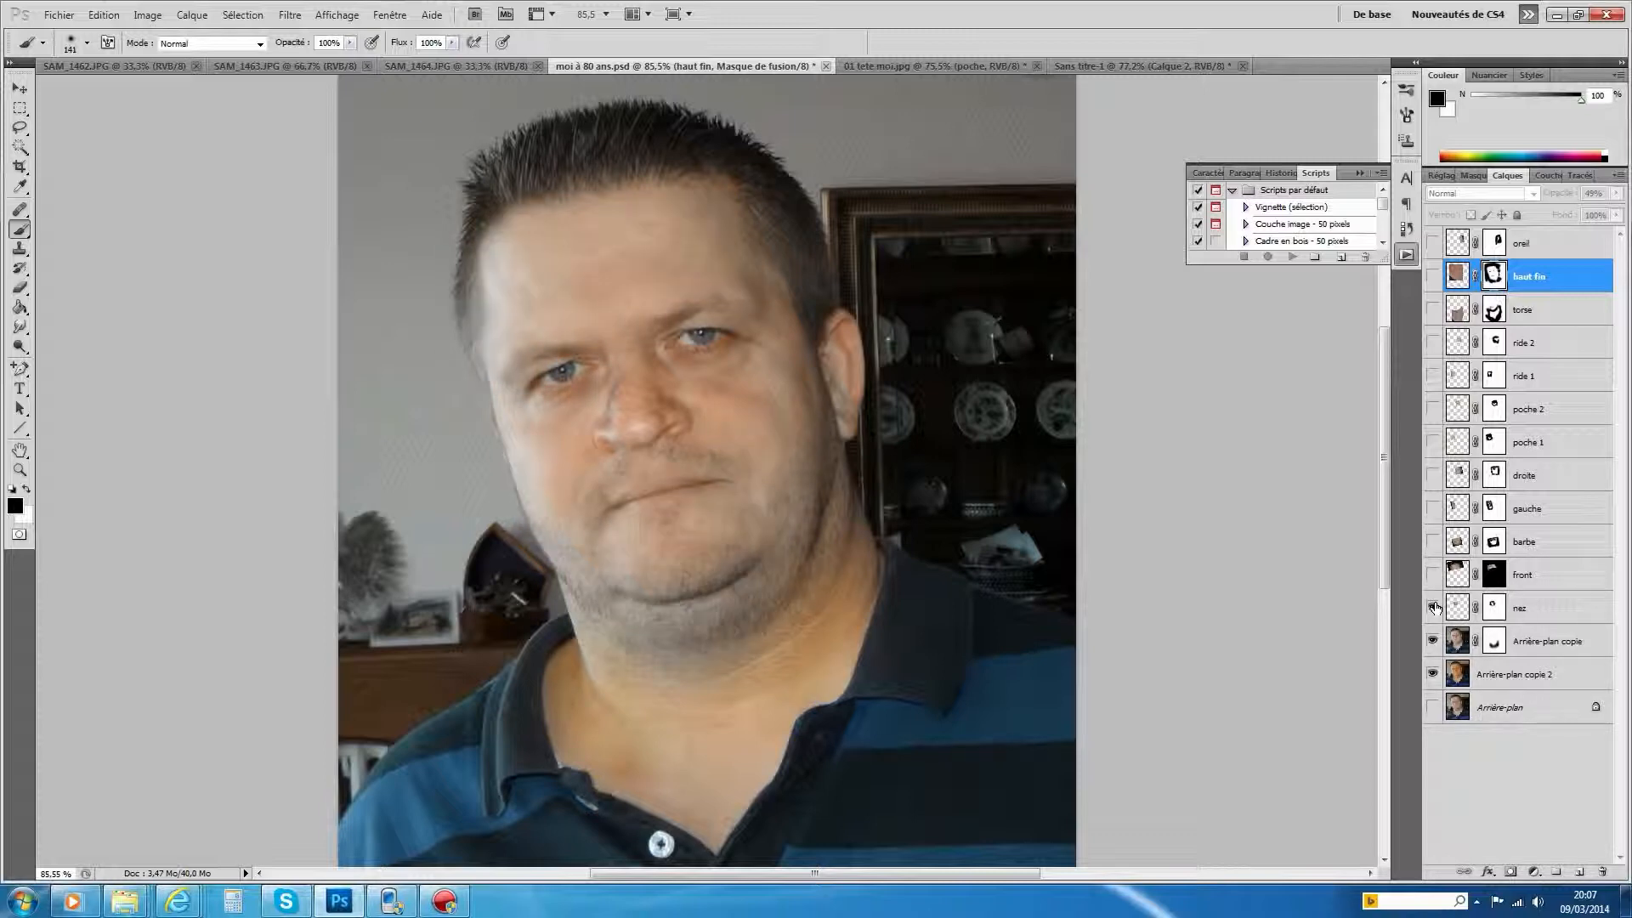
pyautogui.click(1433, 640)
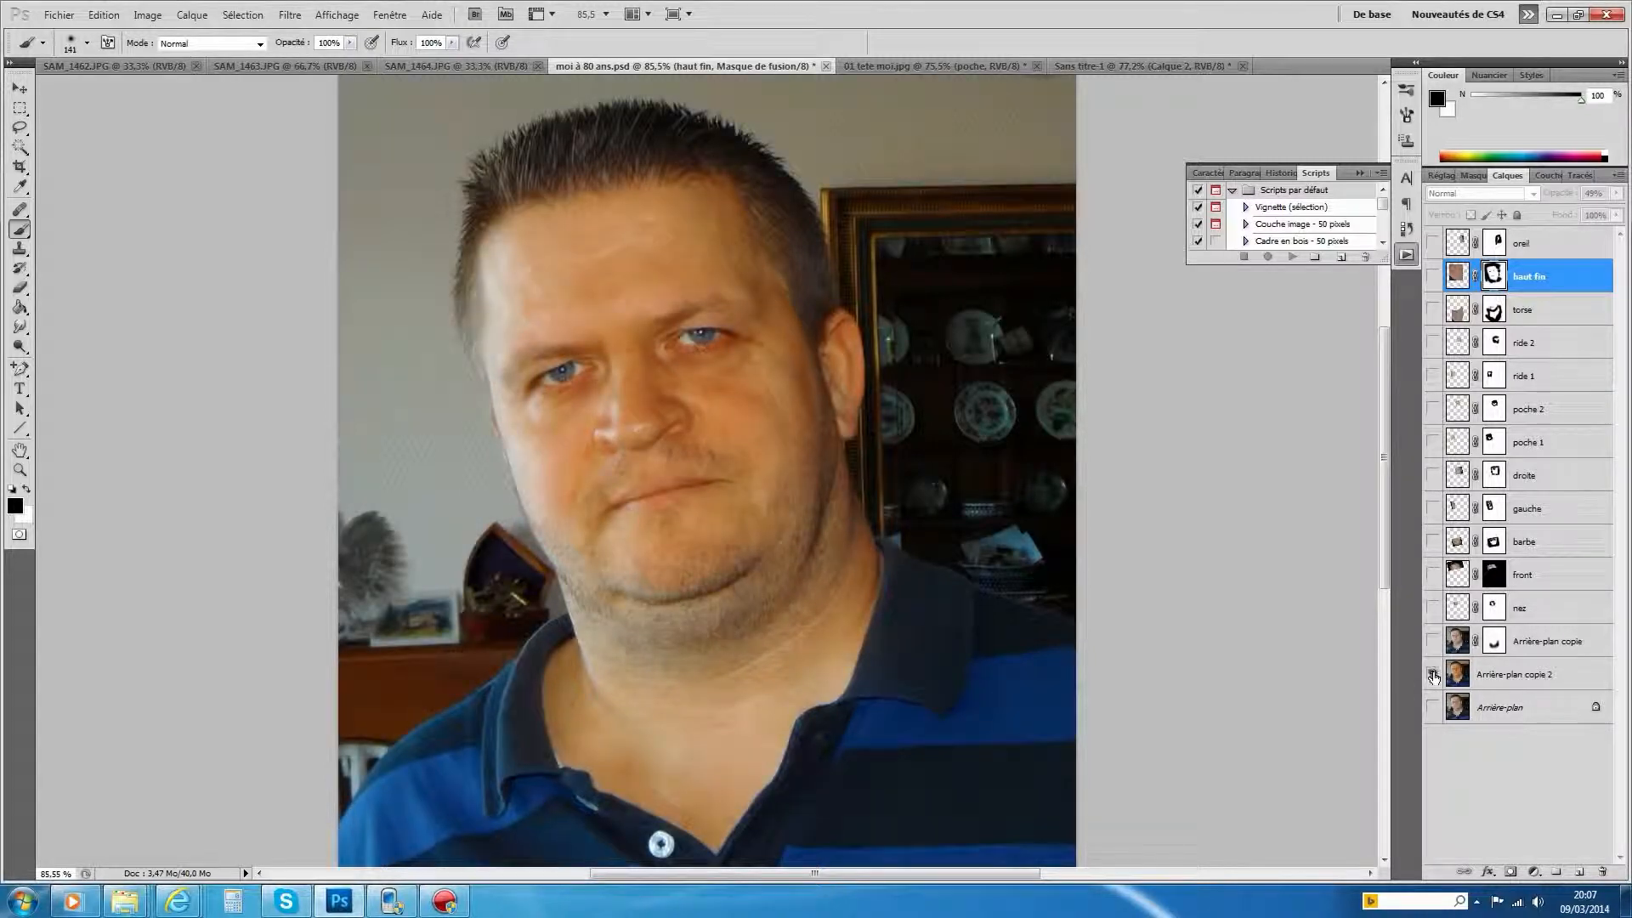
pyautogui.click(1433, 711)
pyautogui.click(1434, 675)
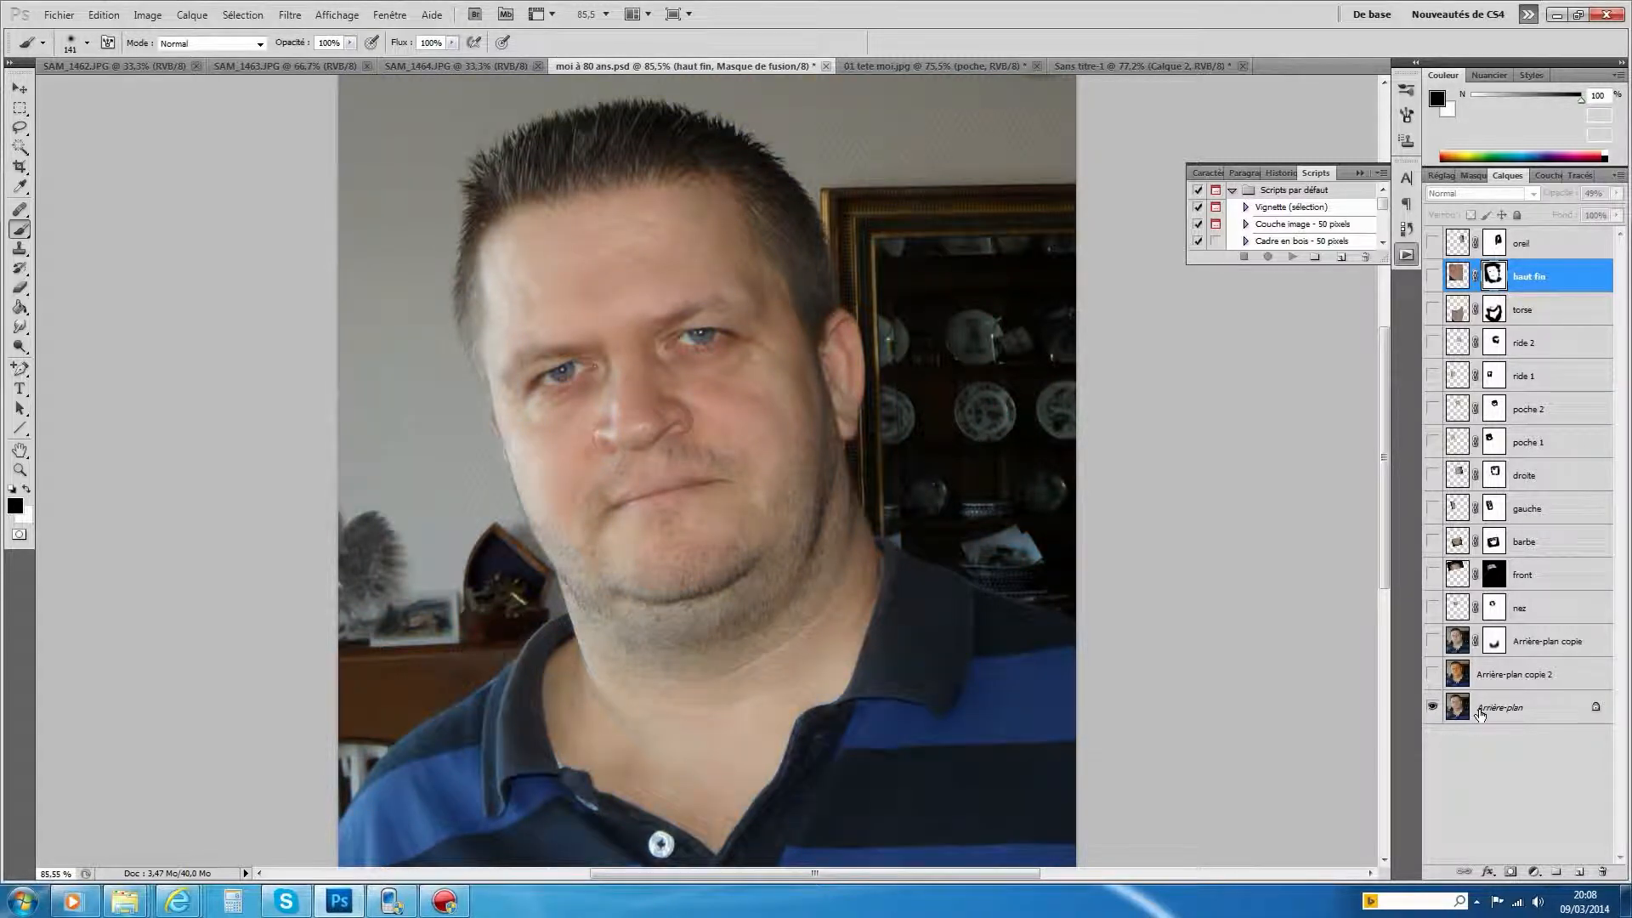
# Show Arrière-plan copie 2 and Arrière-plan copie and hide the original Arrière-plan to review the recoloured base
pyautogui.click(1480, 712)
pyautogui.click(1433, 675)
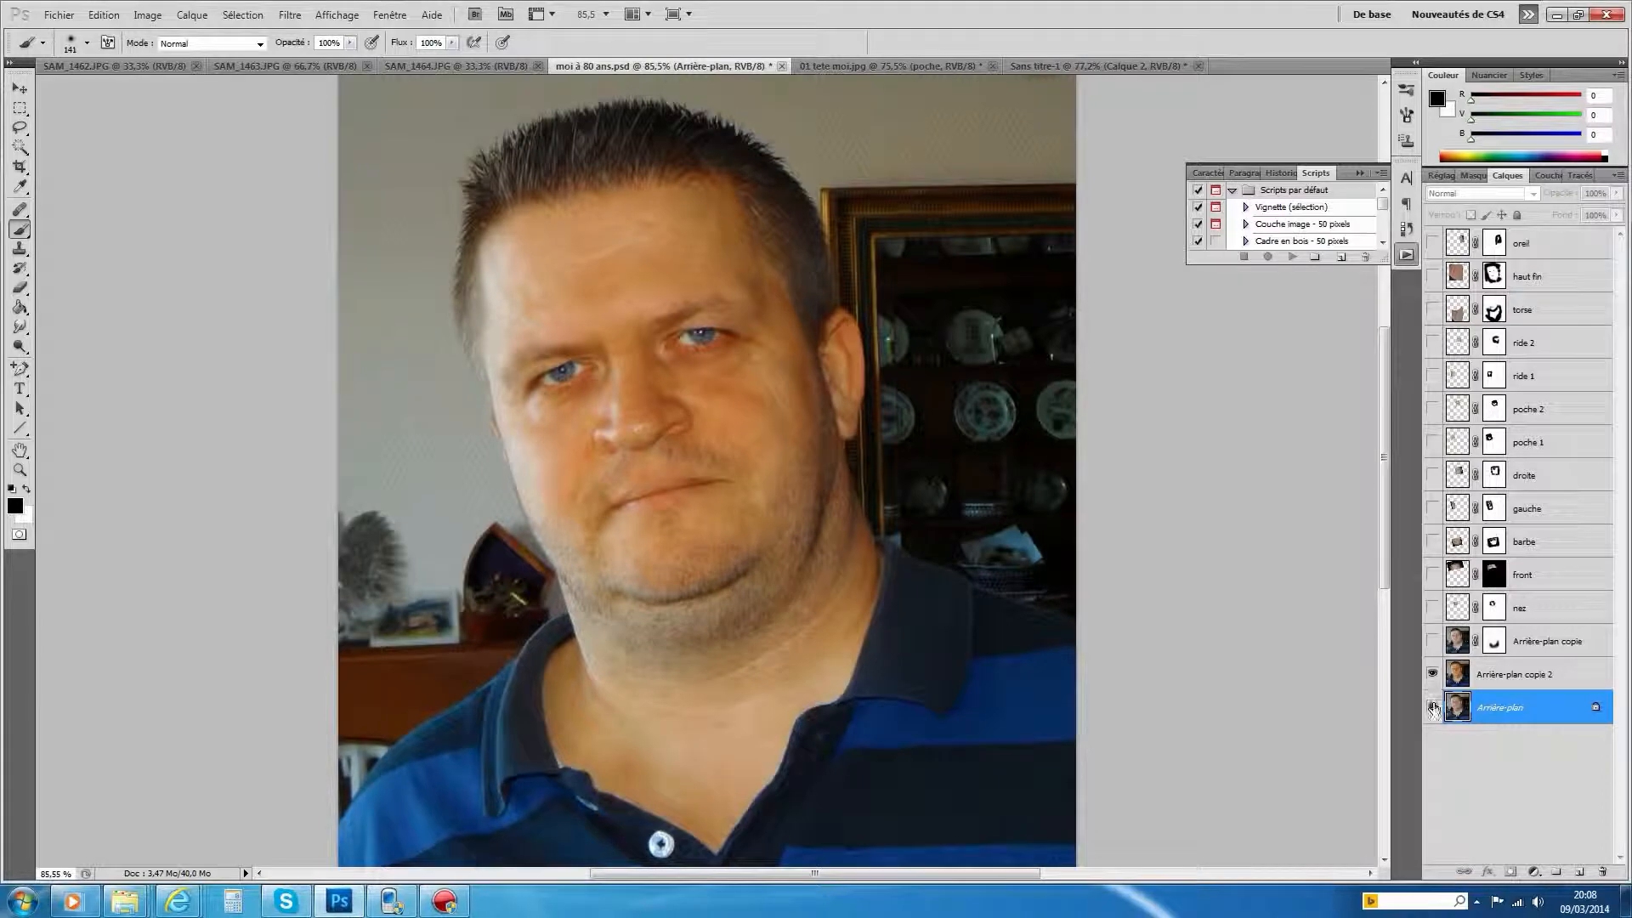
pyautogui.click(1434, 708)
pyautogui.click(1432, 642)
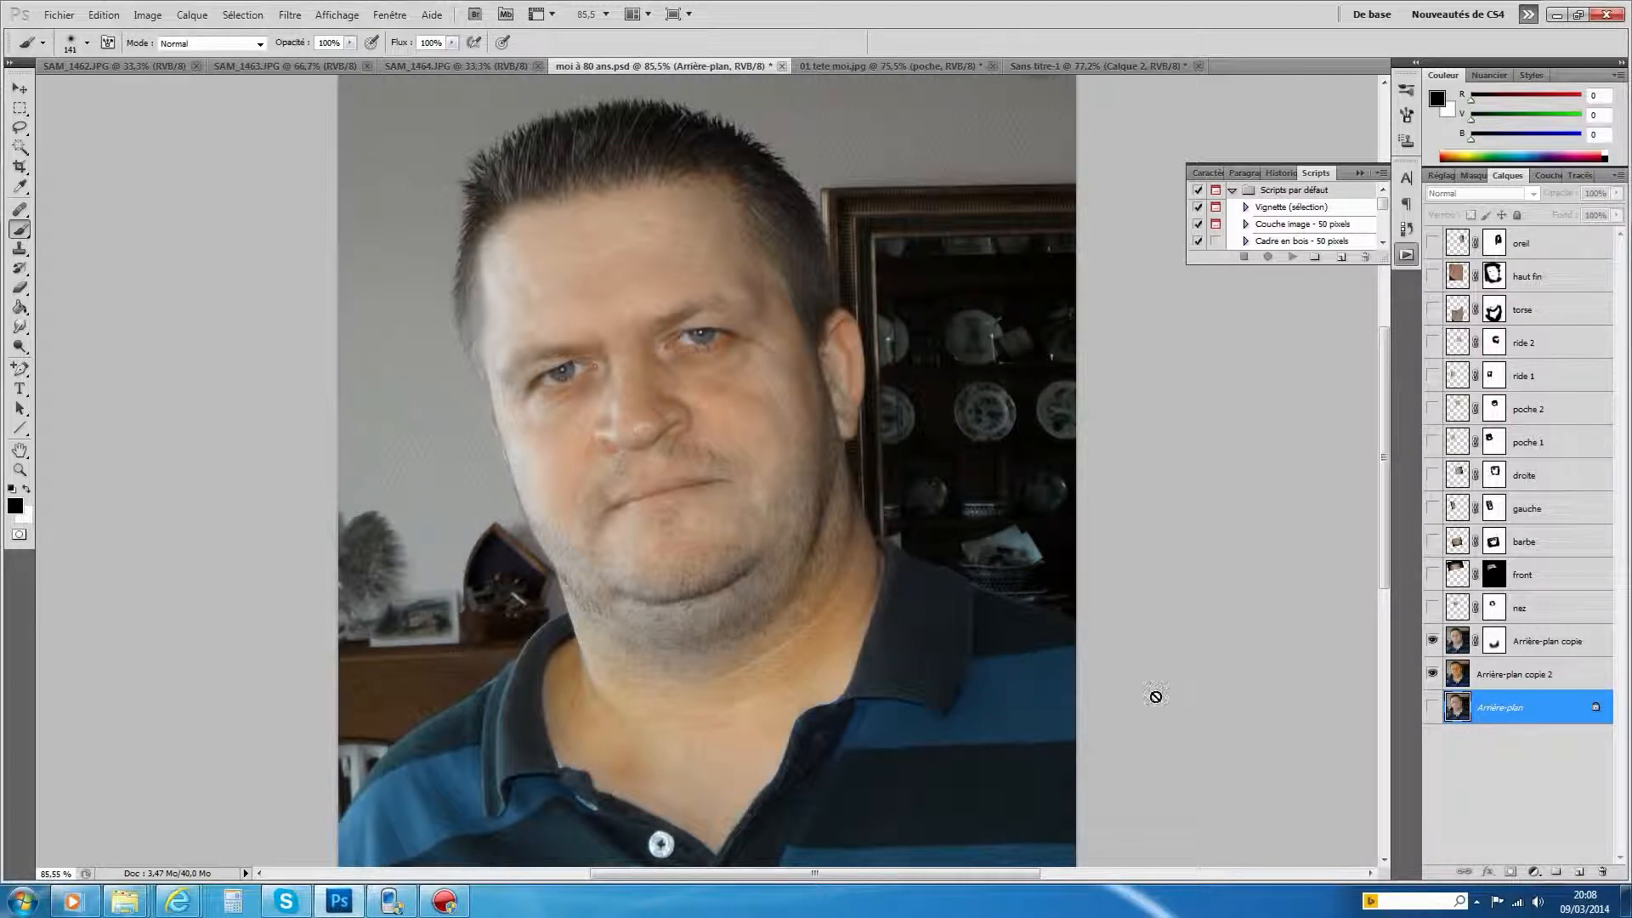
# Show the layers nez, front, barbe, gauche, droite, poche 1 and poche 2 one after another to review their effect
pyautogui.click(1433, 608)
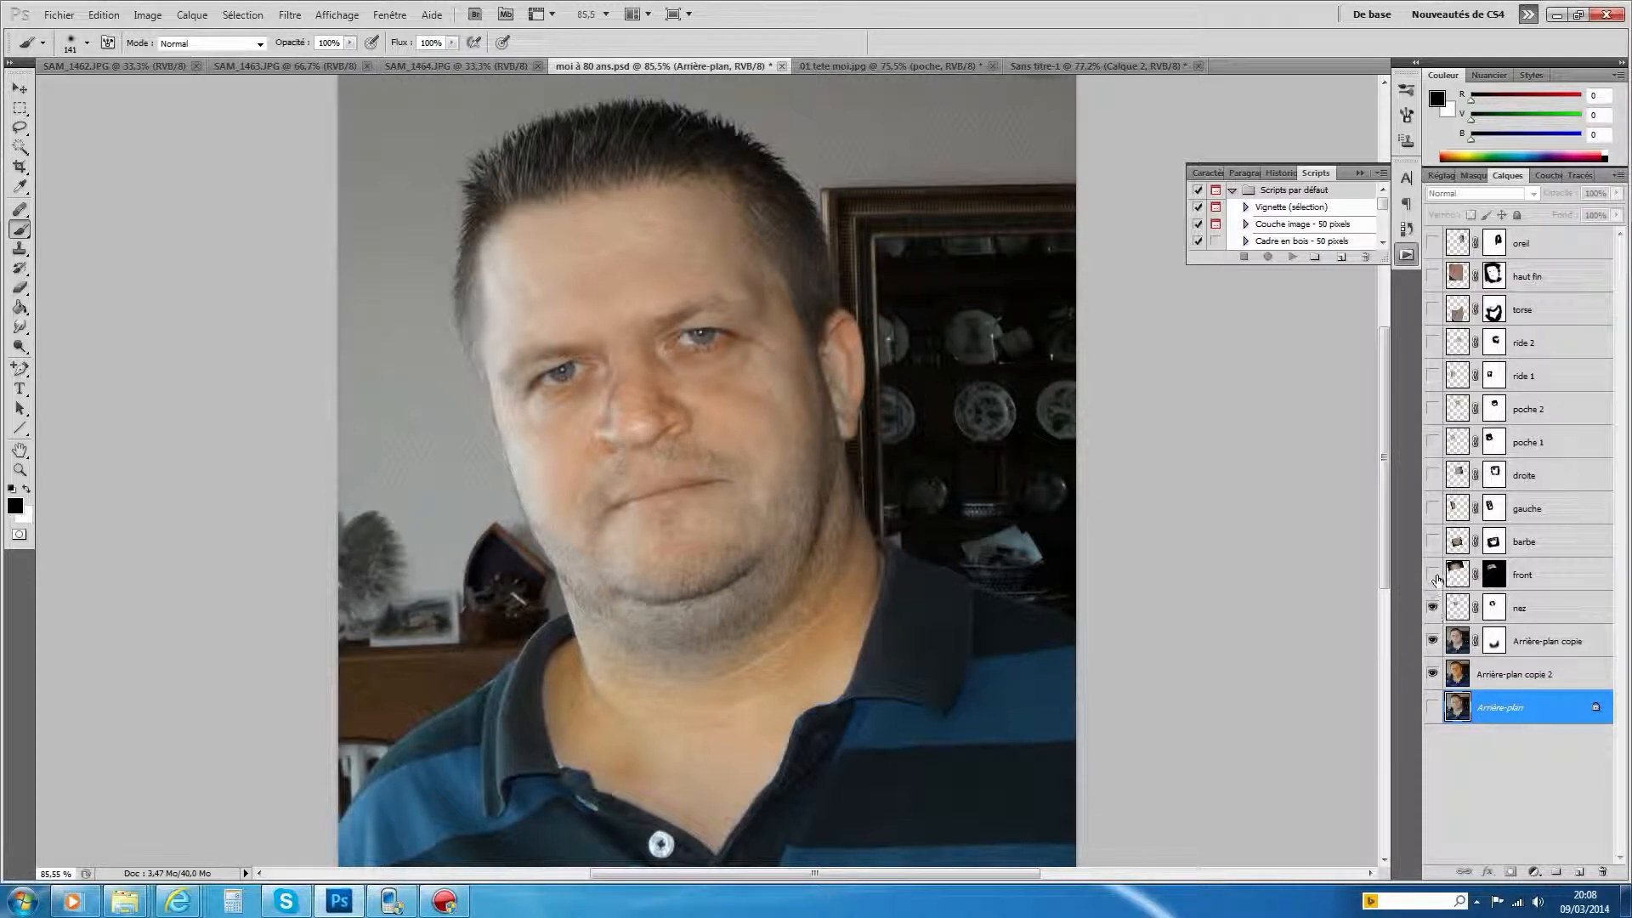
pyautogui.click(1435, 576)
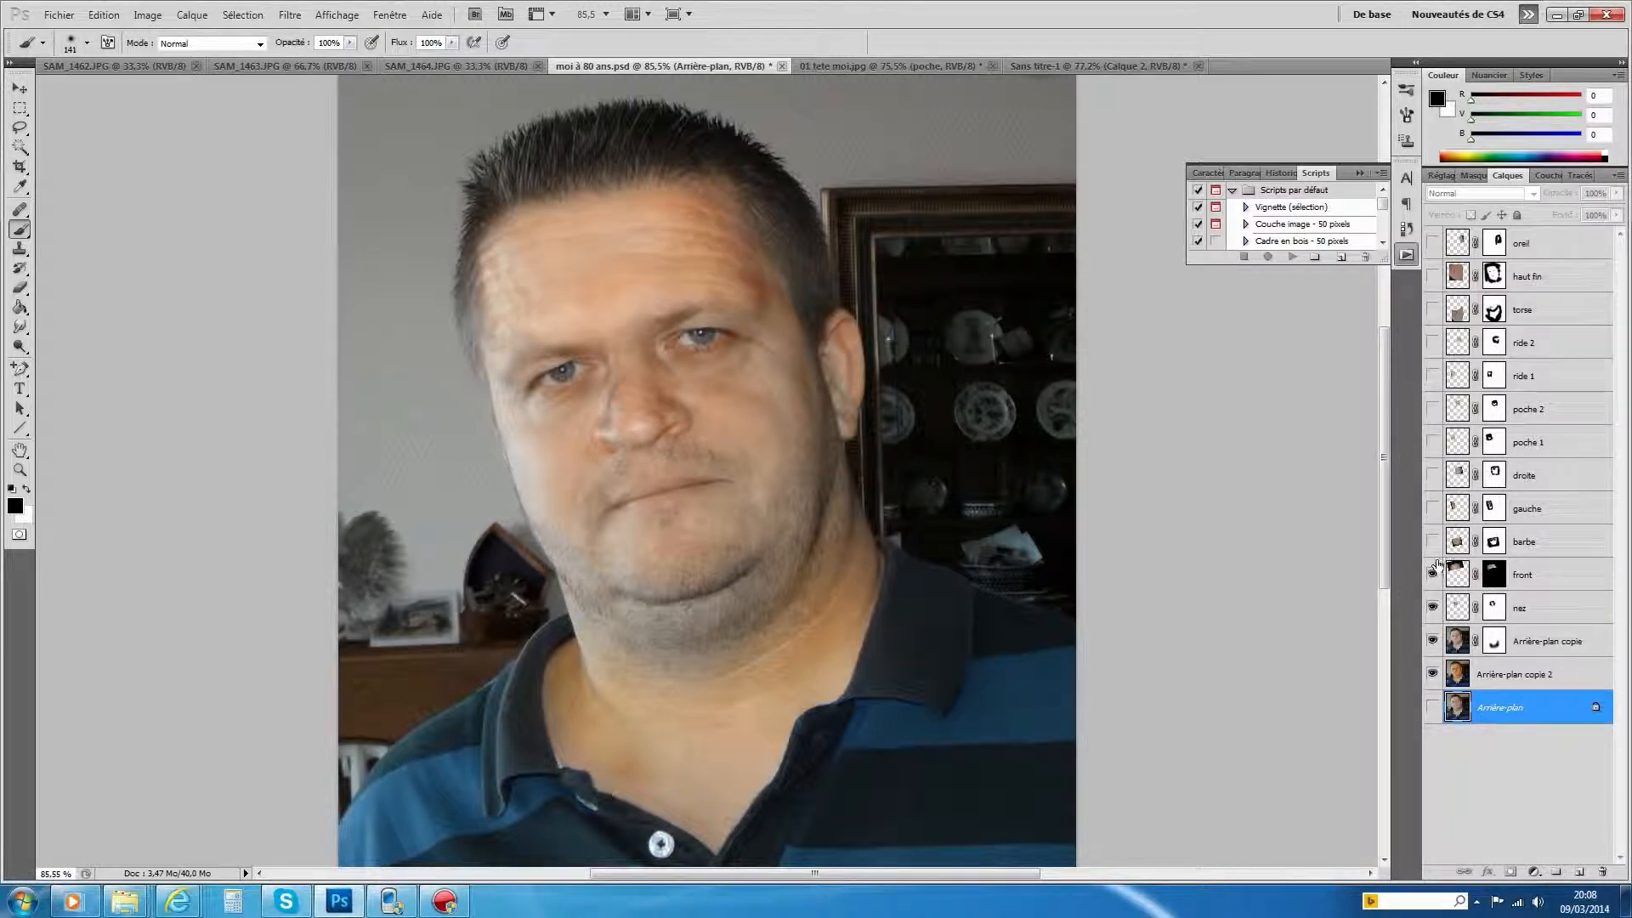
pyautogui.click(1434, 541)
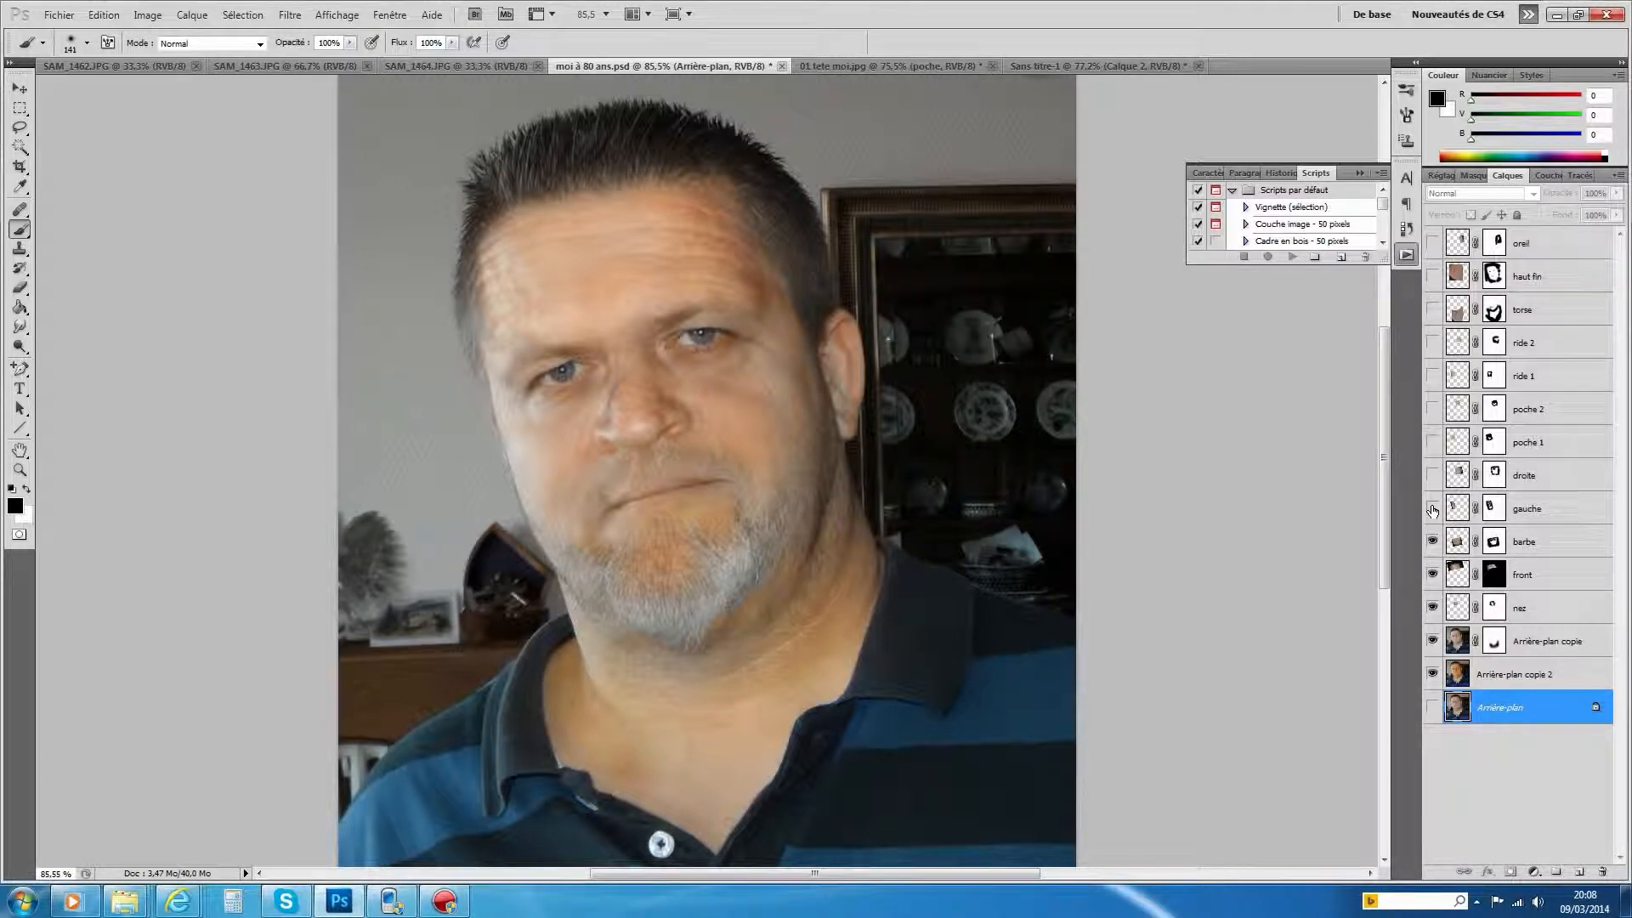
pyautogui.click(1433, 508)
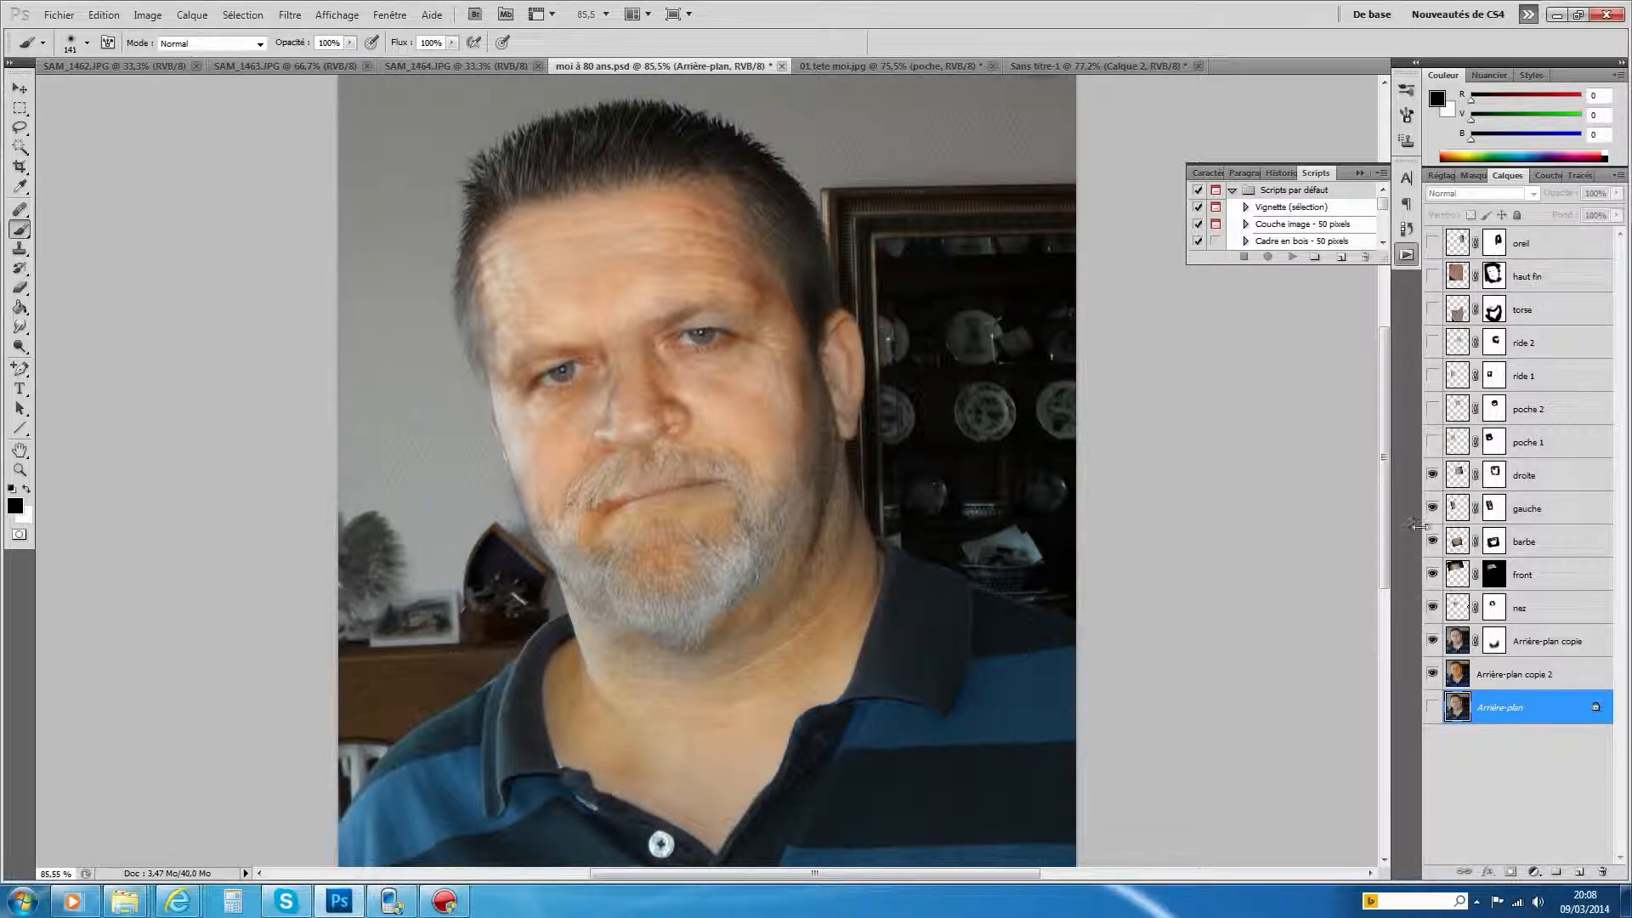
pyautogui.click(1435, 443)
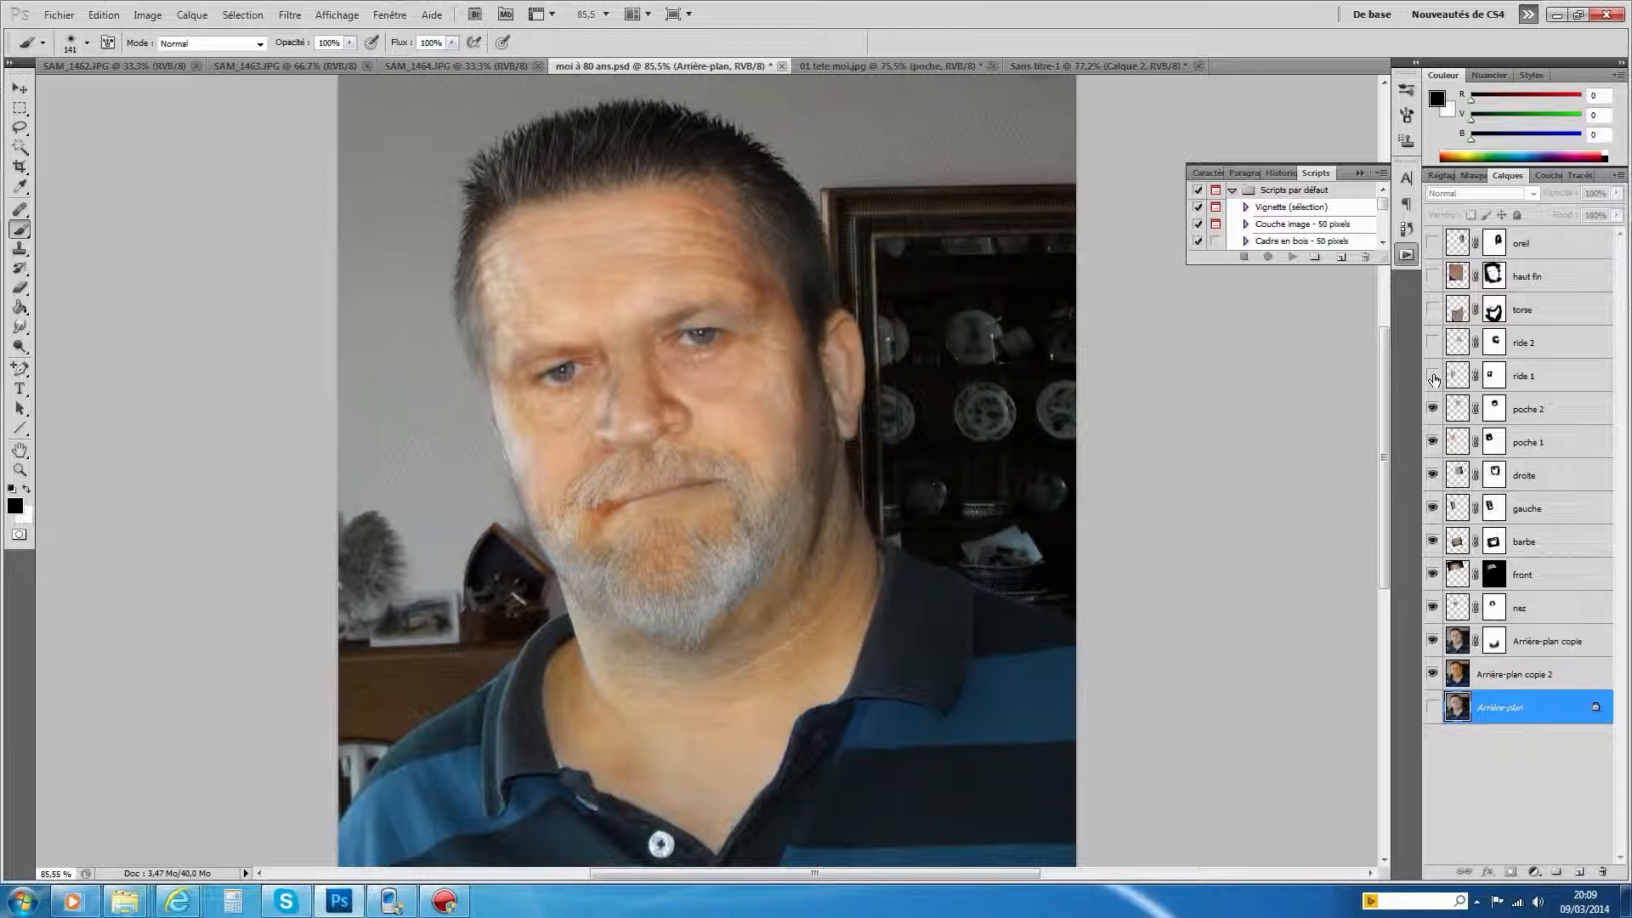
# Show the remaining layers ride 1, ride 2, torse, haut fin and oreil to review the complete aged portrait
pyautogui.click(1433, 376)
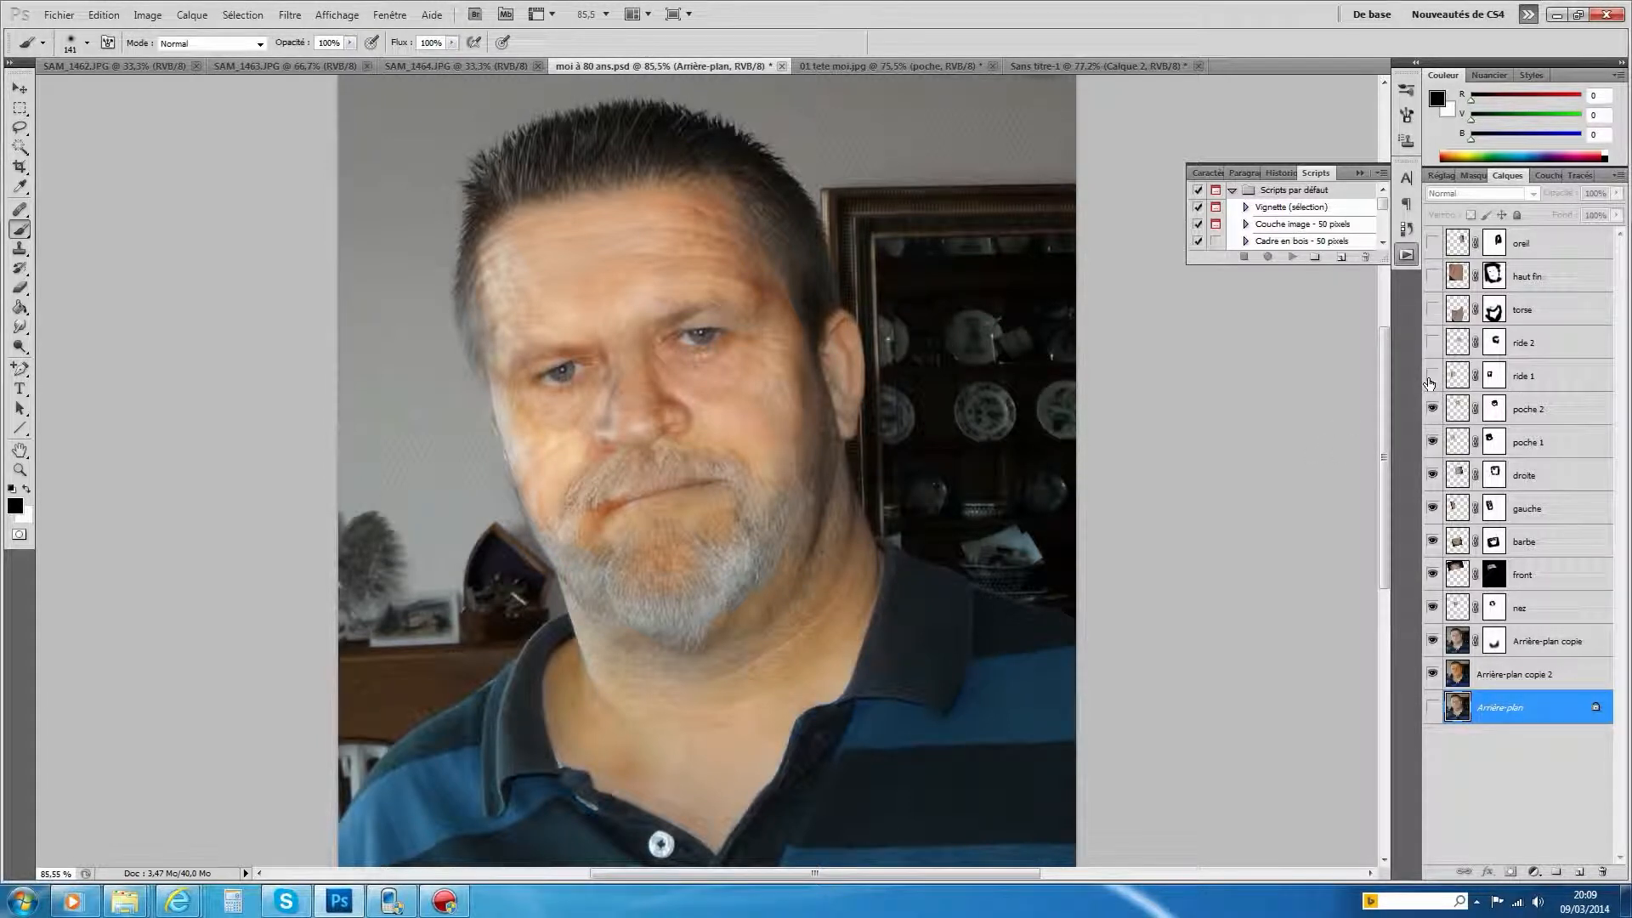
pyautogui.click(1432, 379)
pyautogui.click(1434, 343)
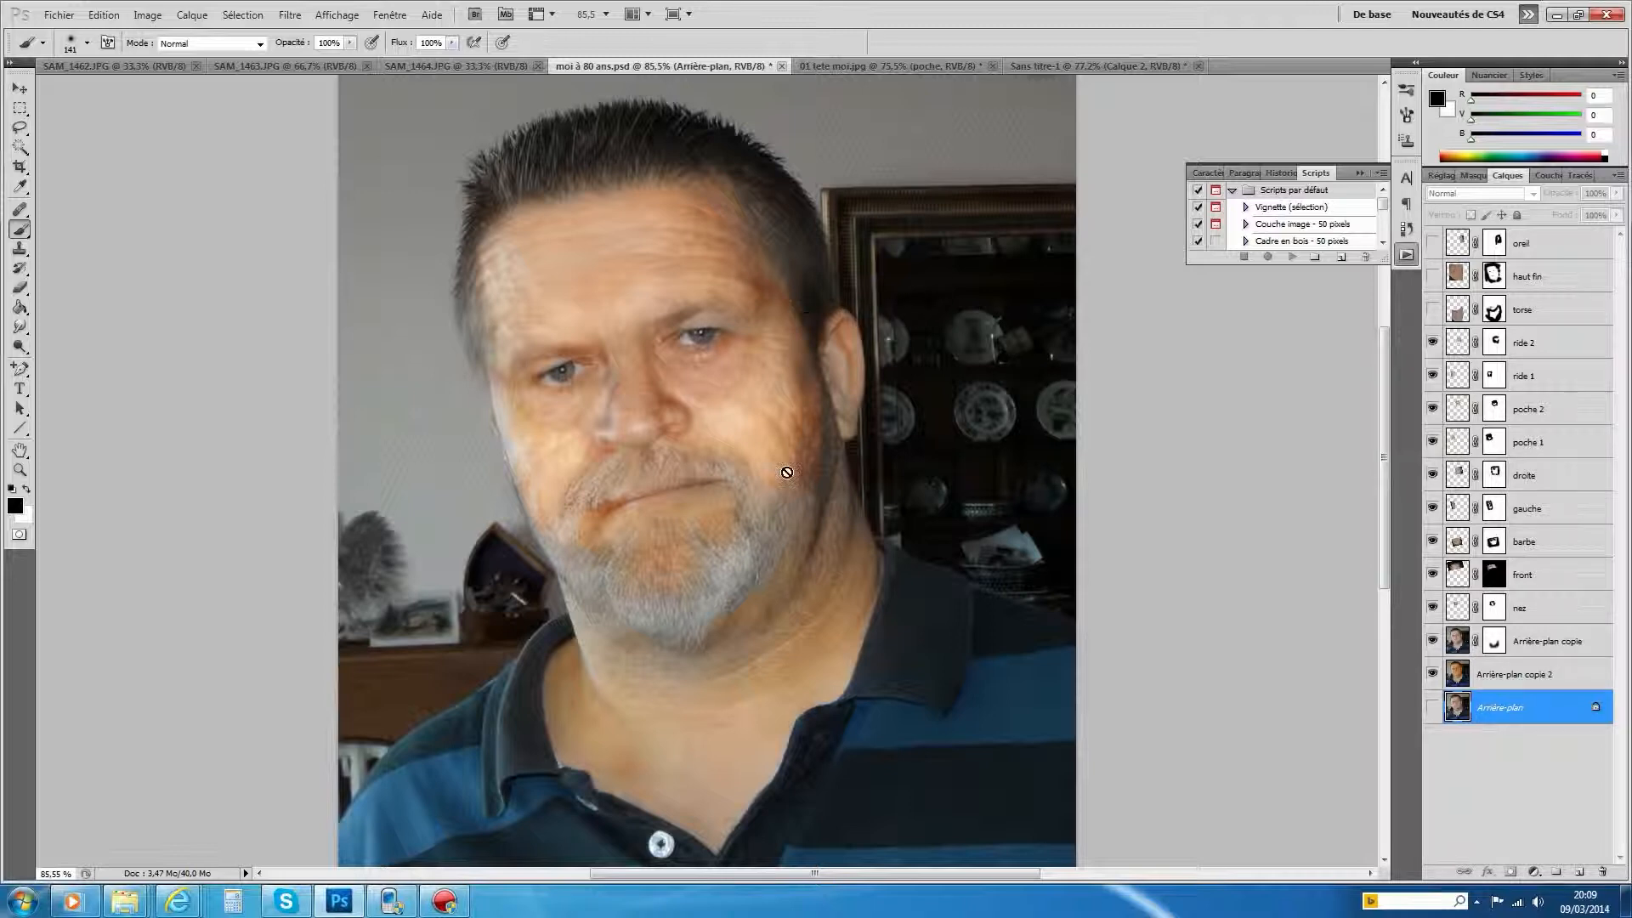
pyautogui.click(1432, 309)
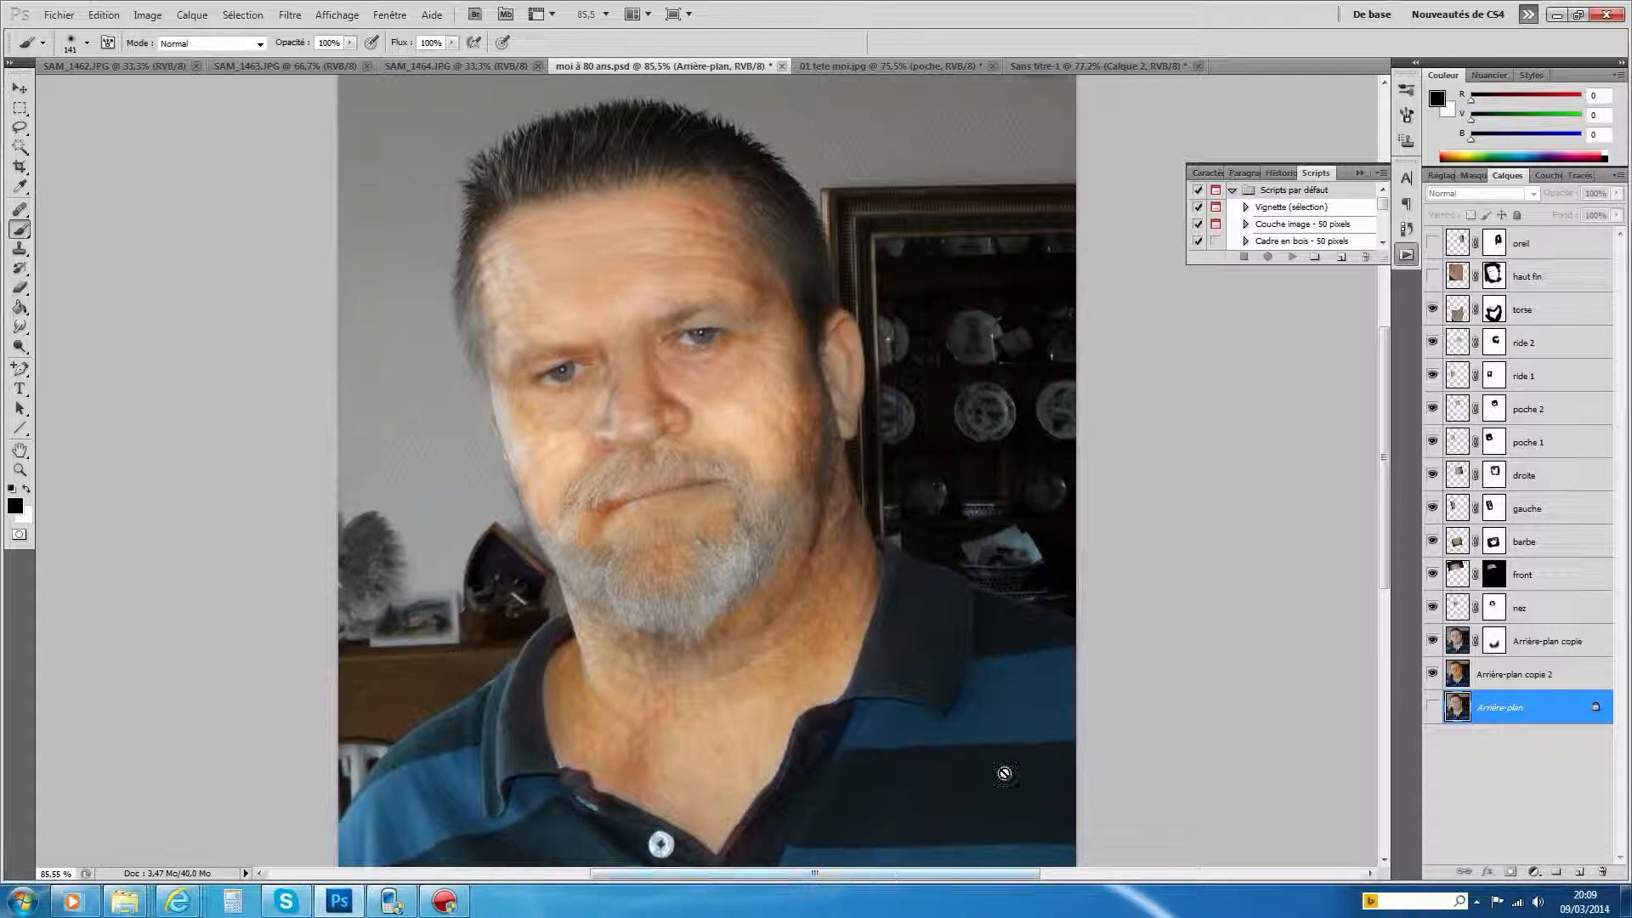
pyautogui.click(1433, 278)
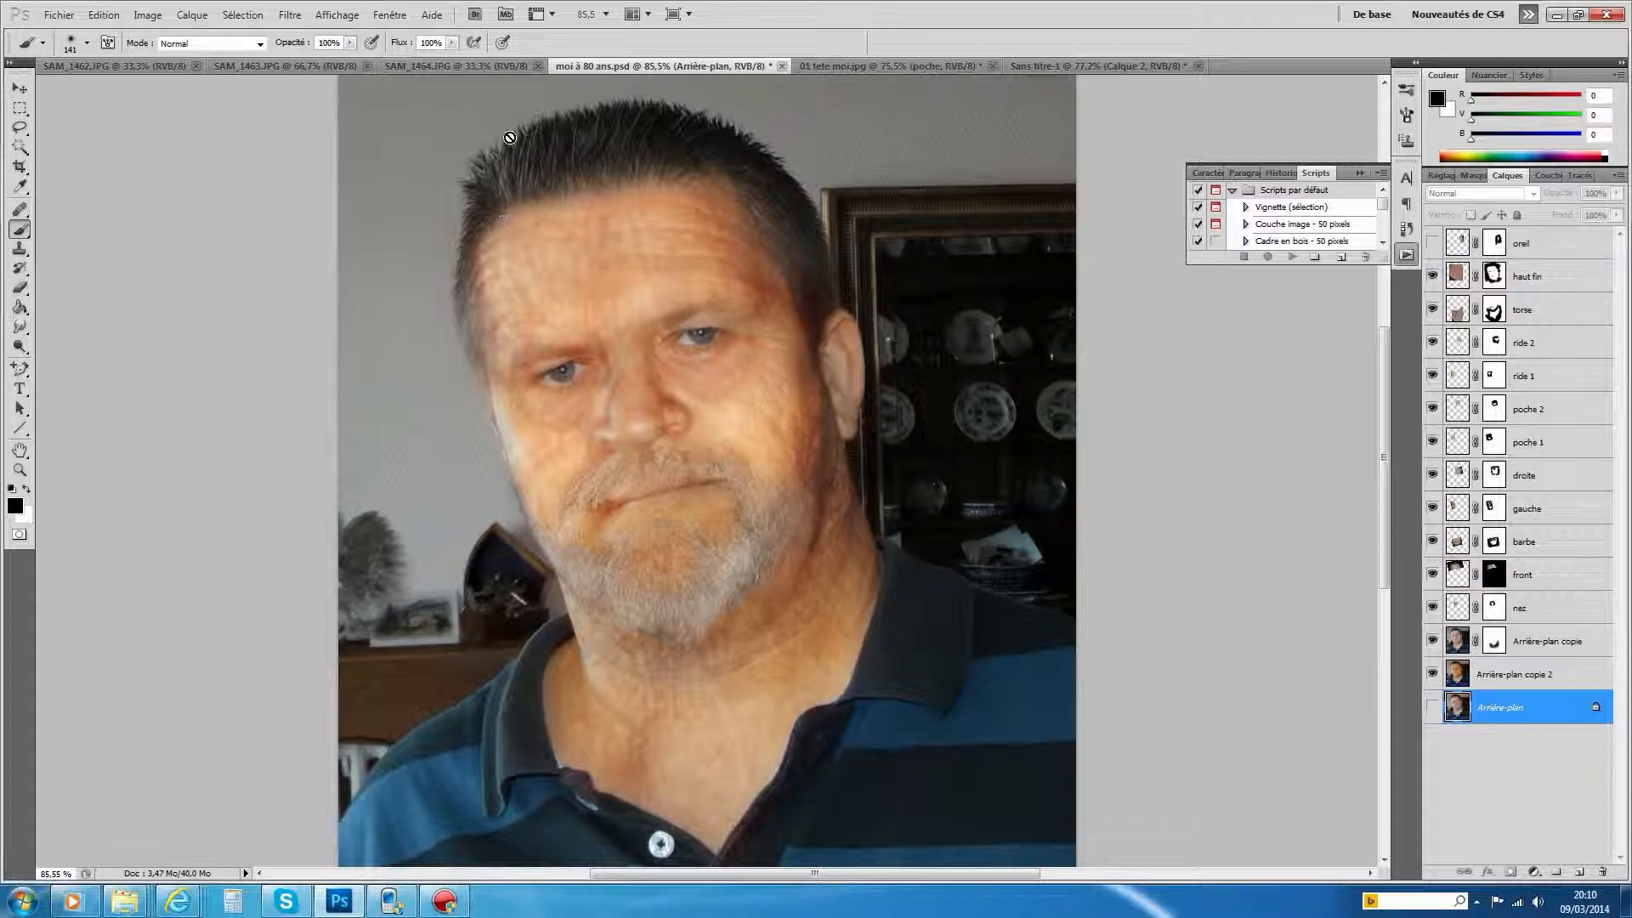
pyautogui.click(1434, 244)
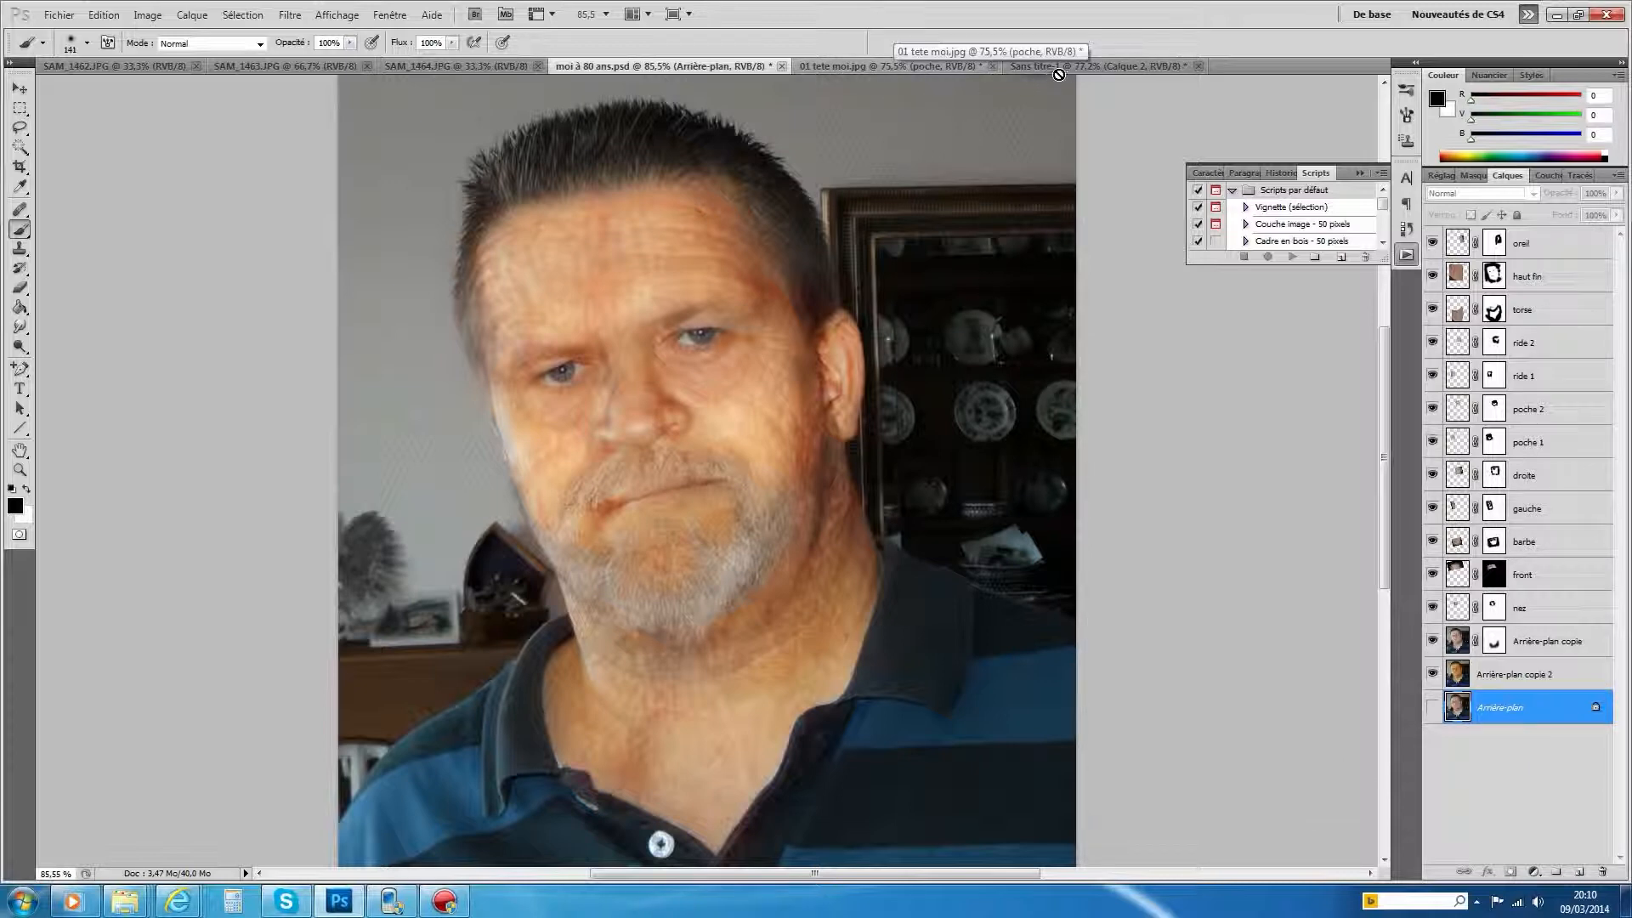
# In the Sans titre-1 comparison, adjust the Bleus of Calque 2 with Correction sélective: Cyan -54%, Magenta -73%, Jaune +22%
pyautogui.click(910, 61)
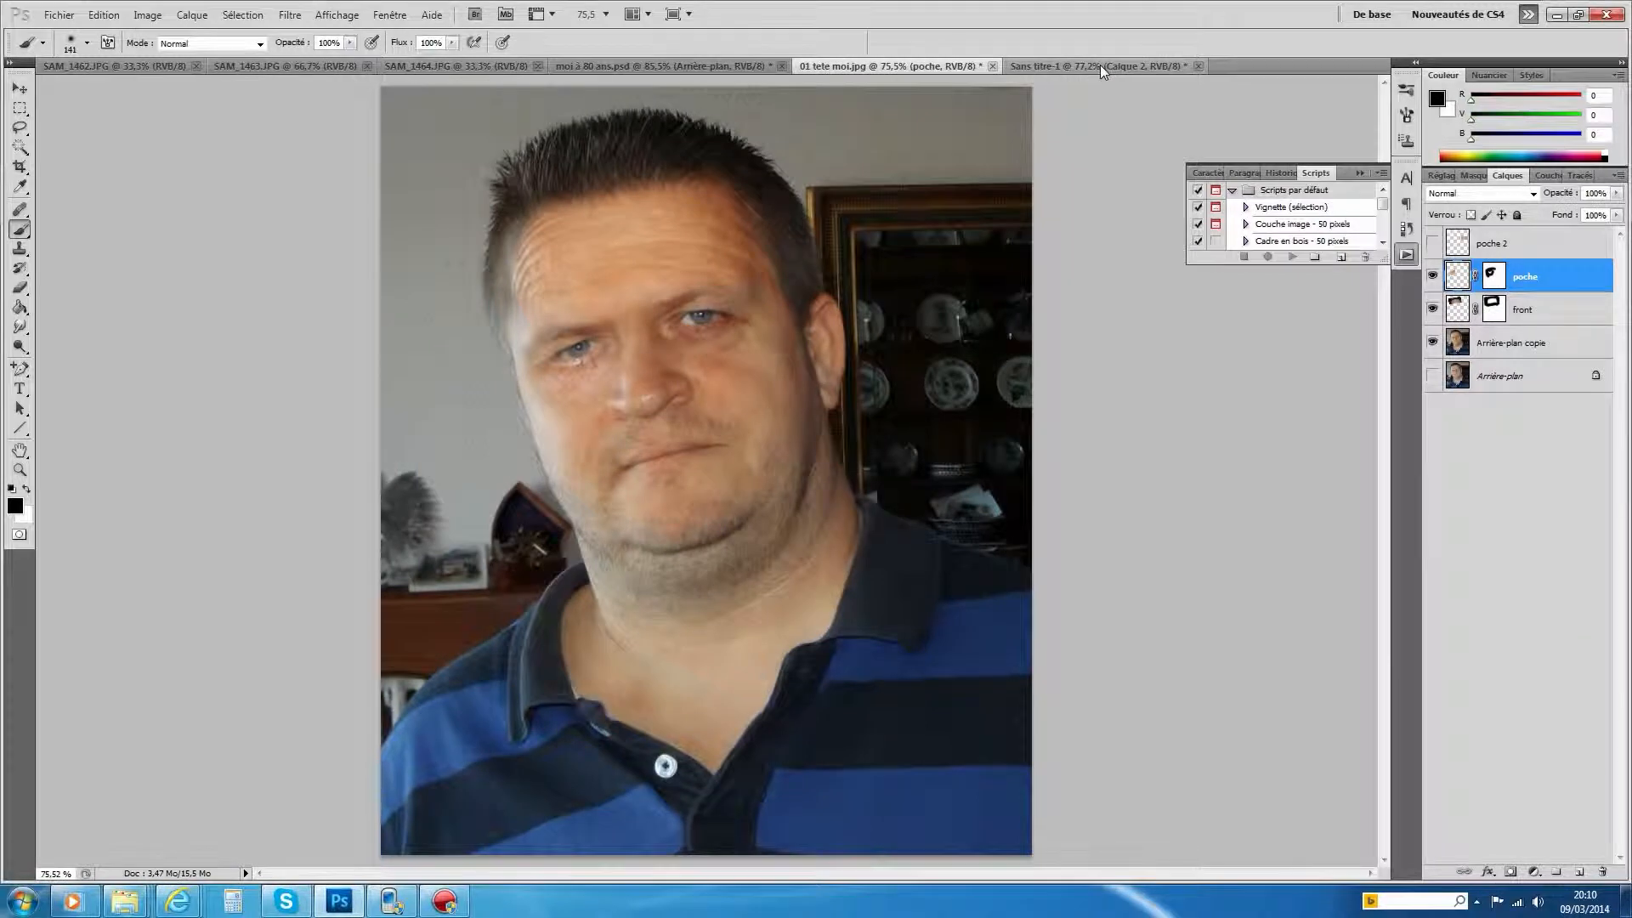
pyautogui.click(1101, 65)
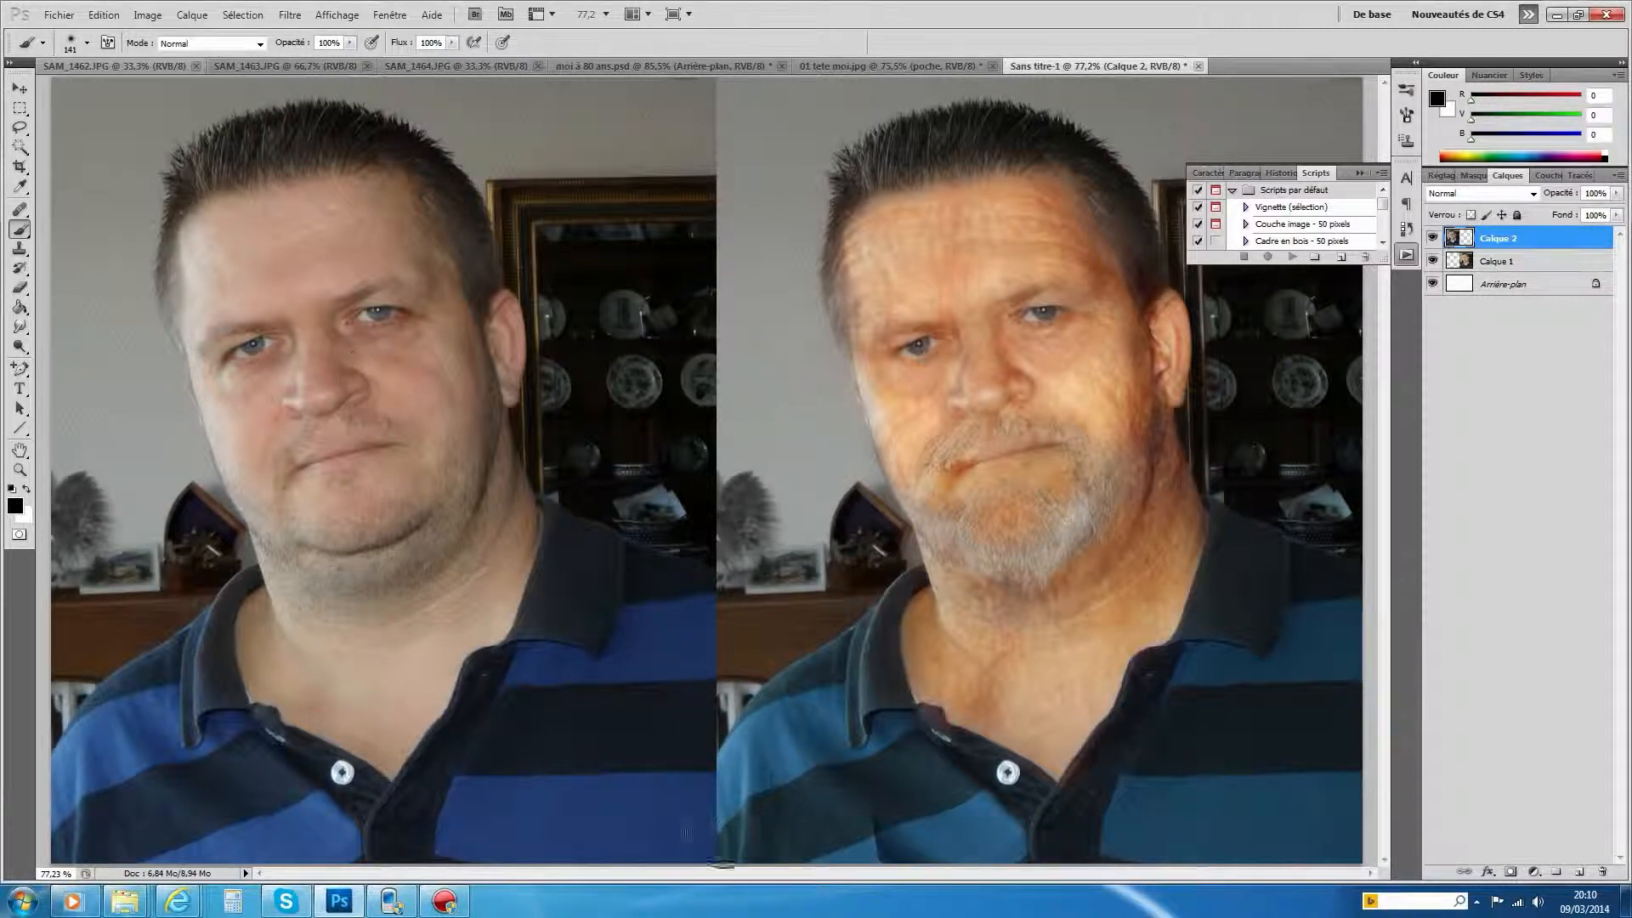
pyautogui.click(147, 14)
pyautogui.moveTo(170, 64)
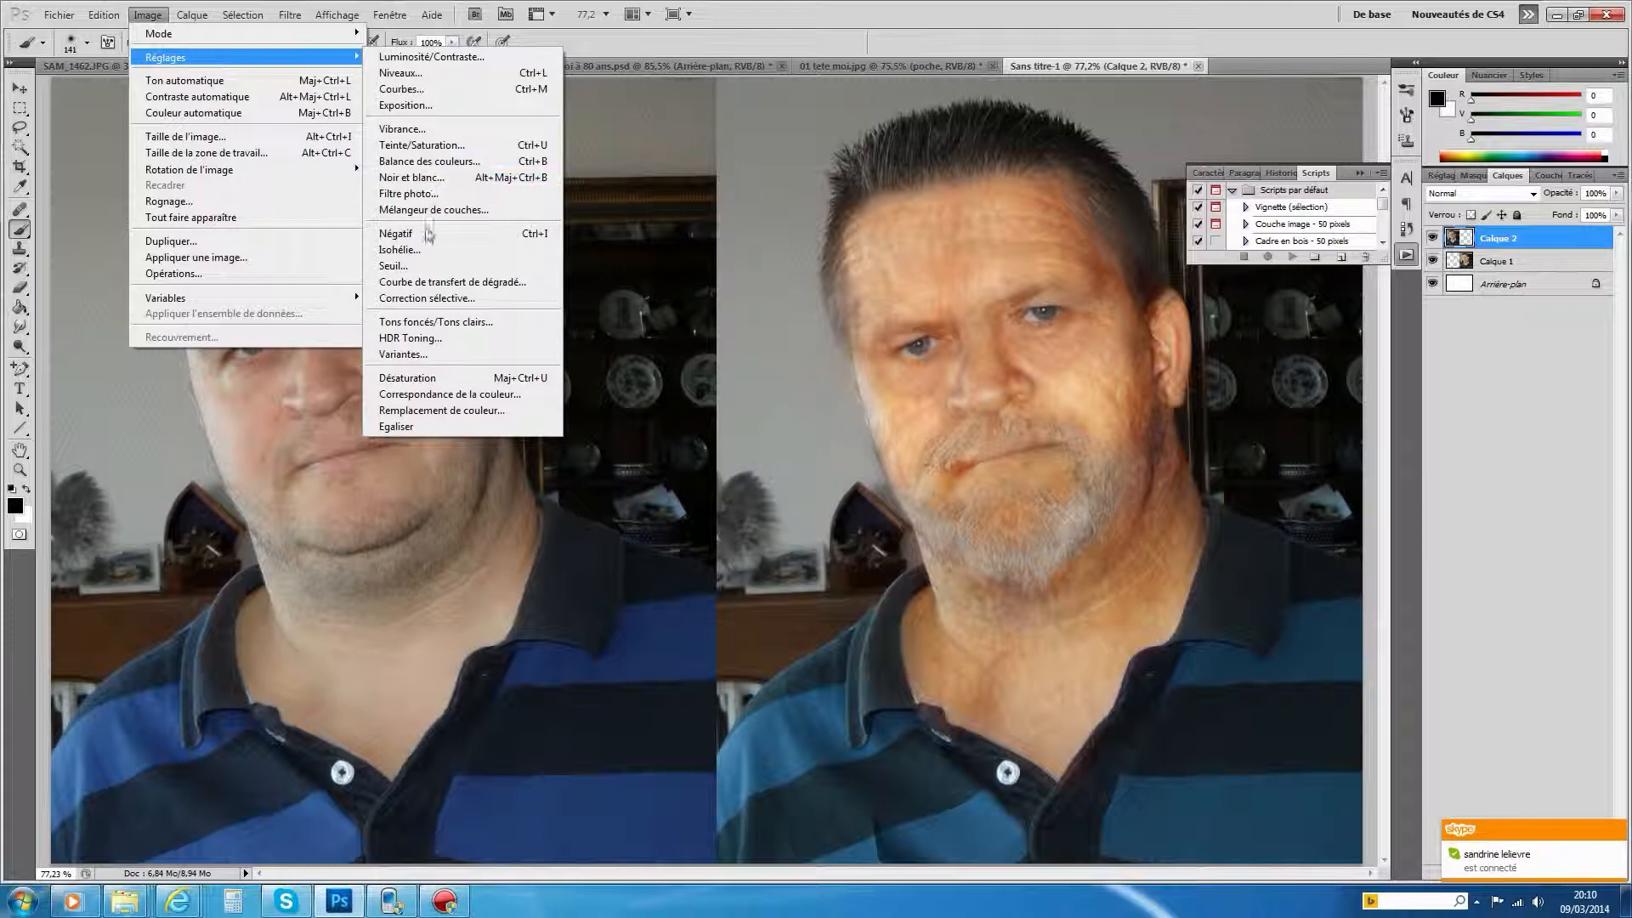
pyautogui.click(425, 297)
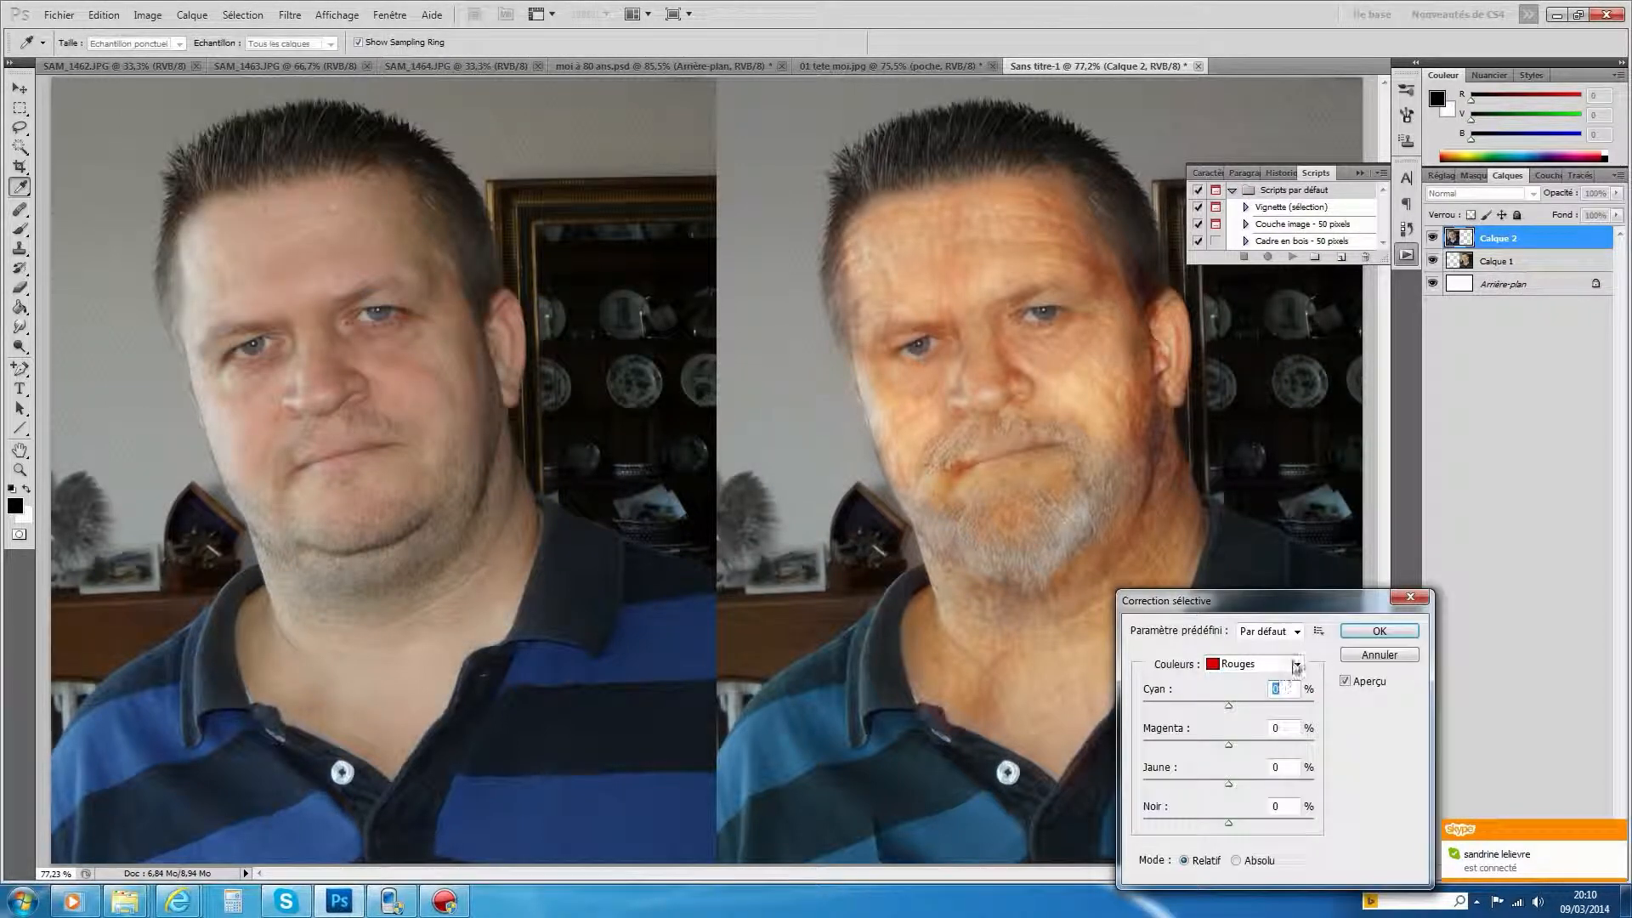
pyautogui.click(1295, 667)
pyautogui.click(1281, 750)
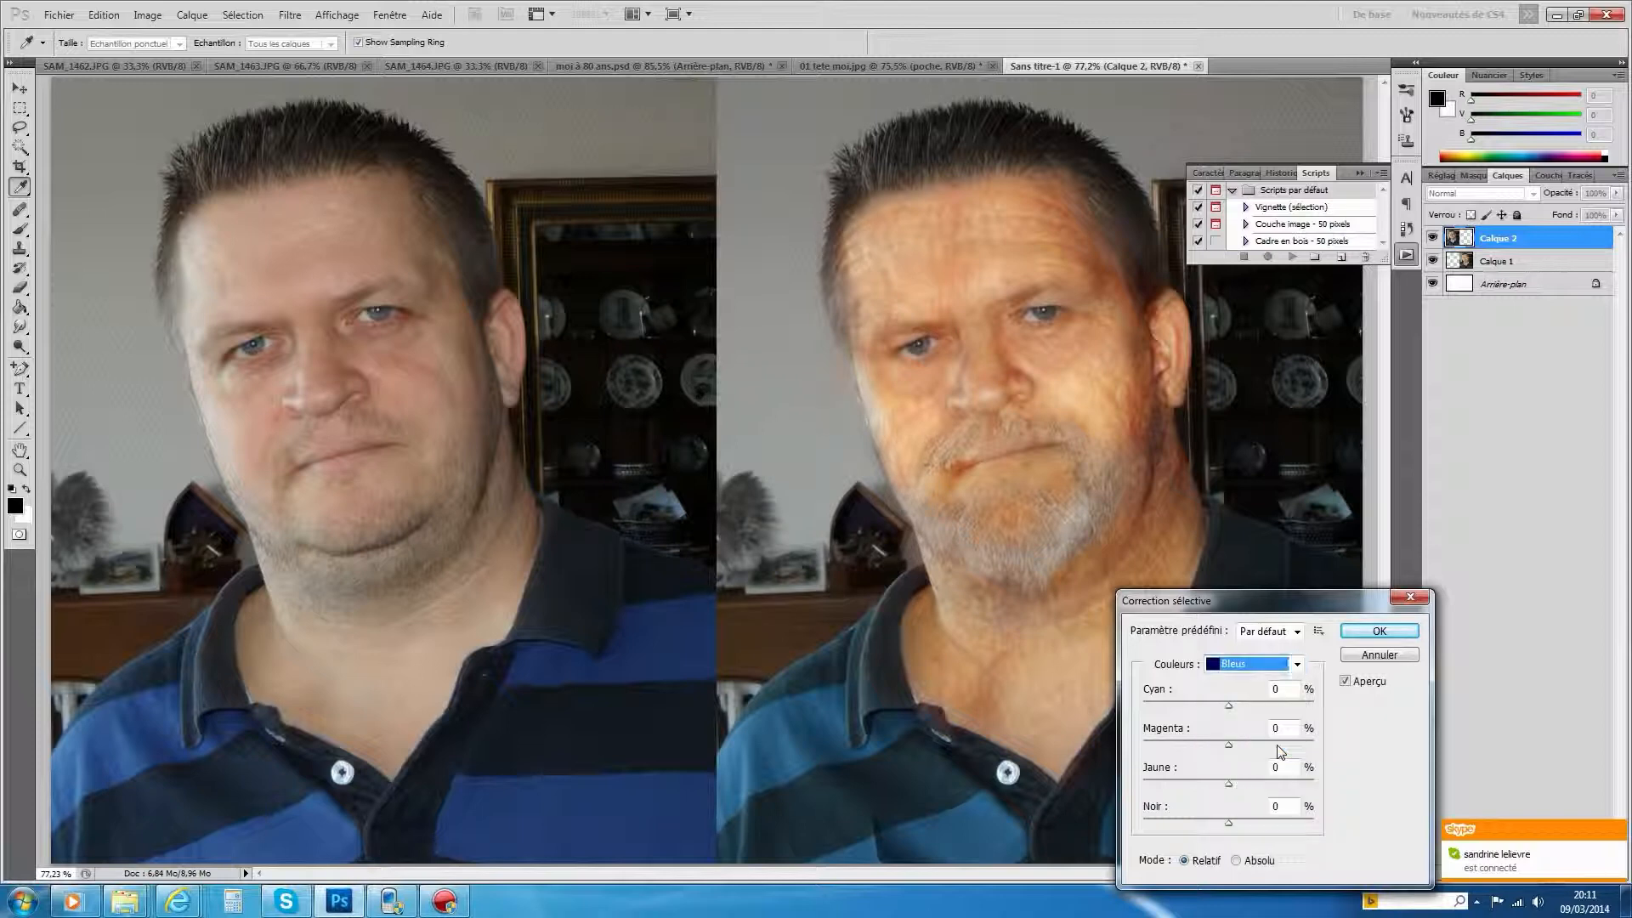
pyautogui.moveTo(1230, 788); pyautogui.dragTo(1168, 751)
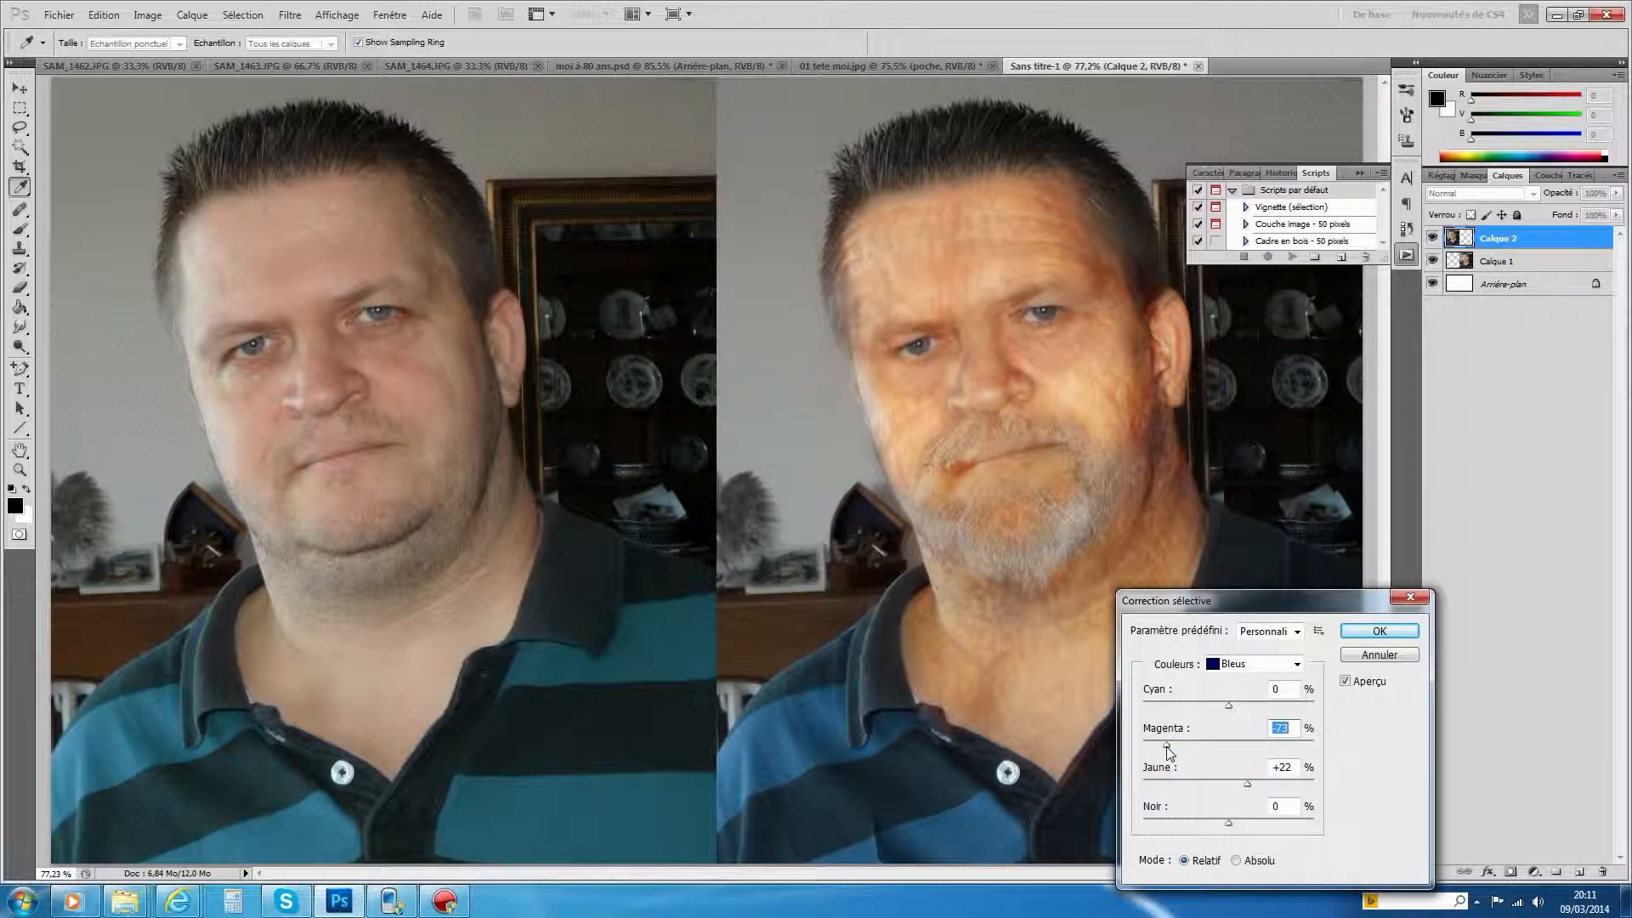
pyautogui.moveTo(1230, 706); pyautogui.dragTo(1185, 713)
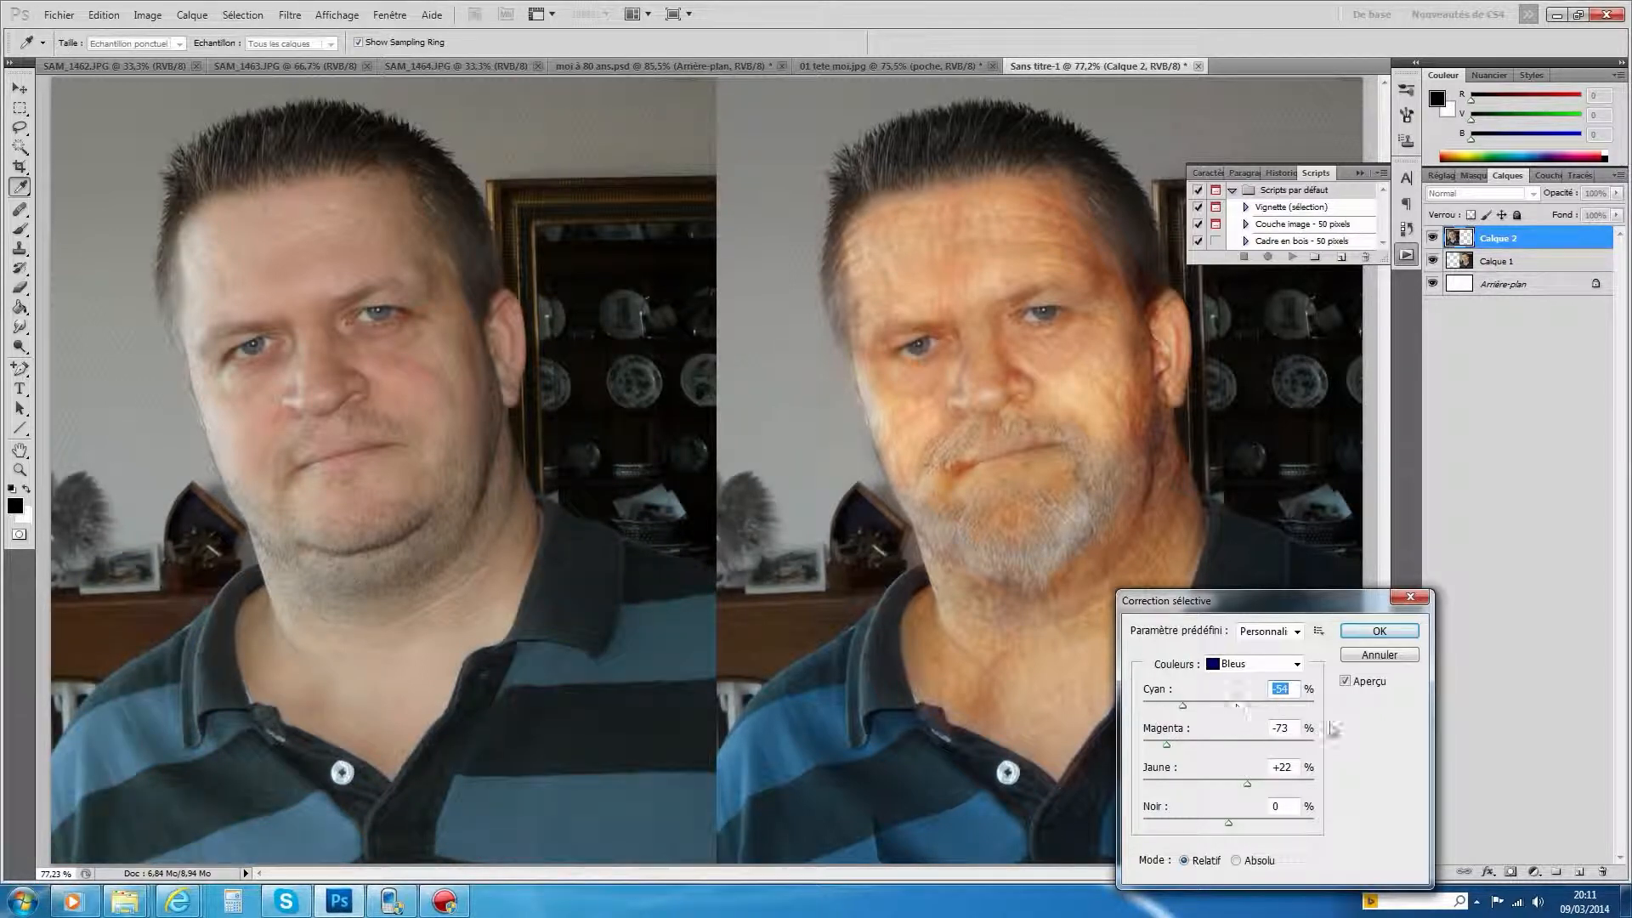
pyautogui.click(1364, 658)
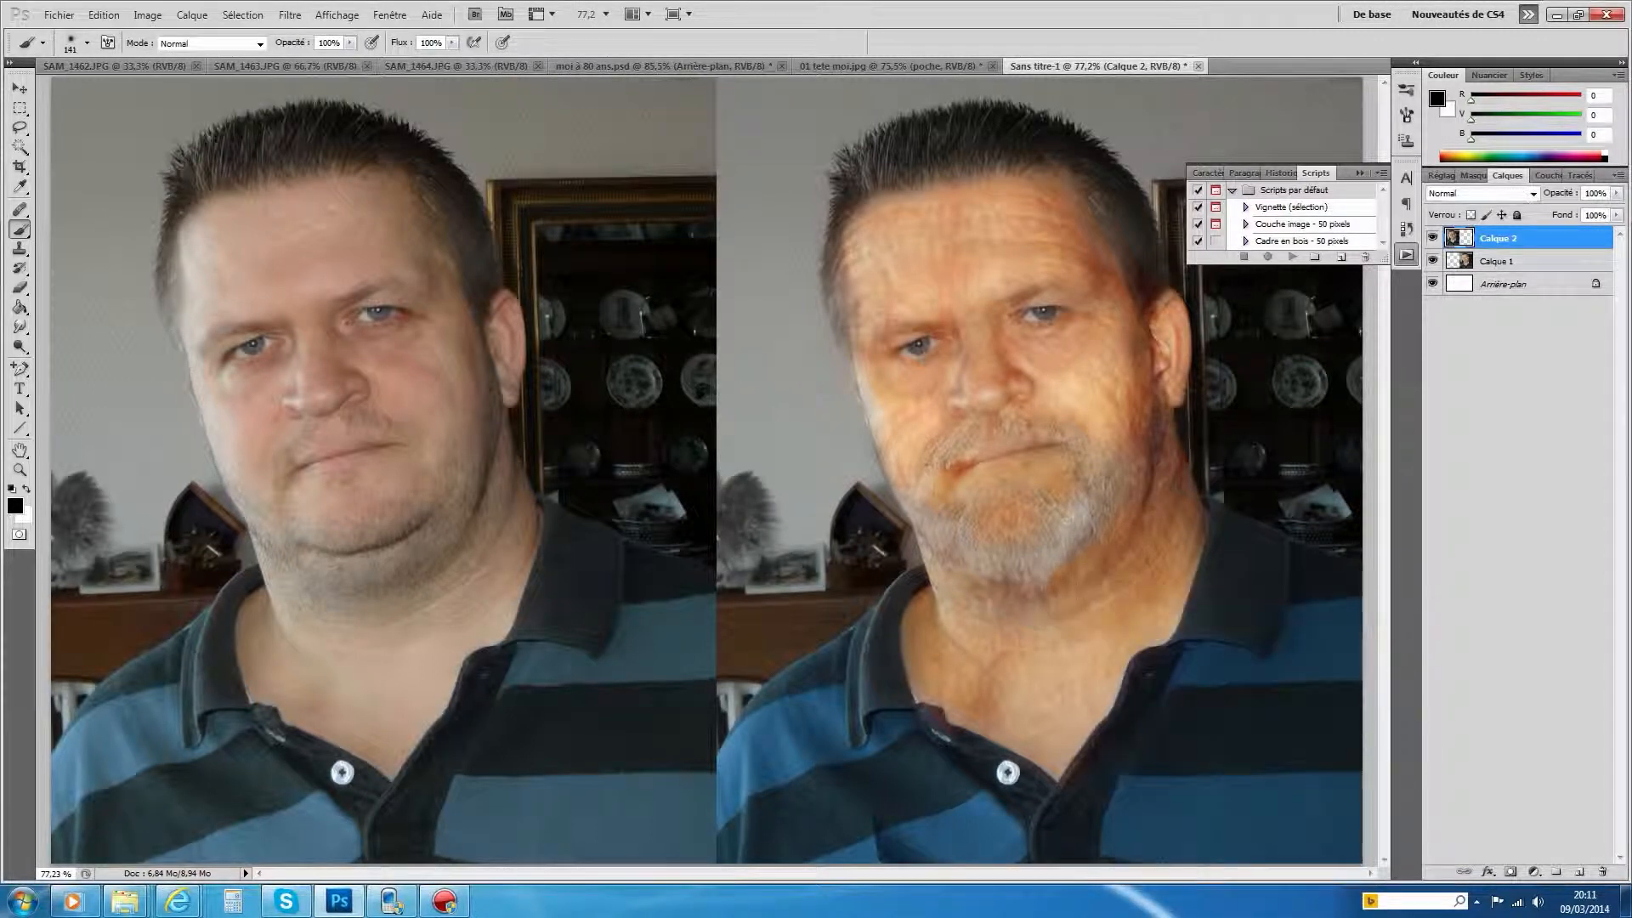